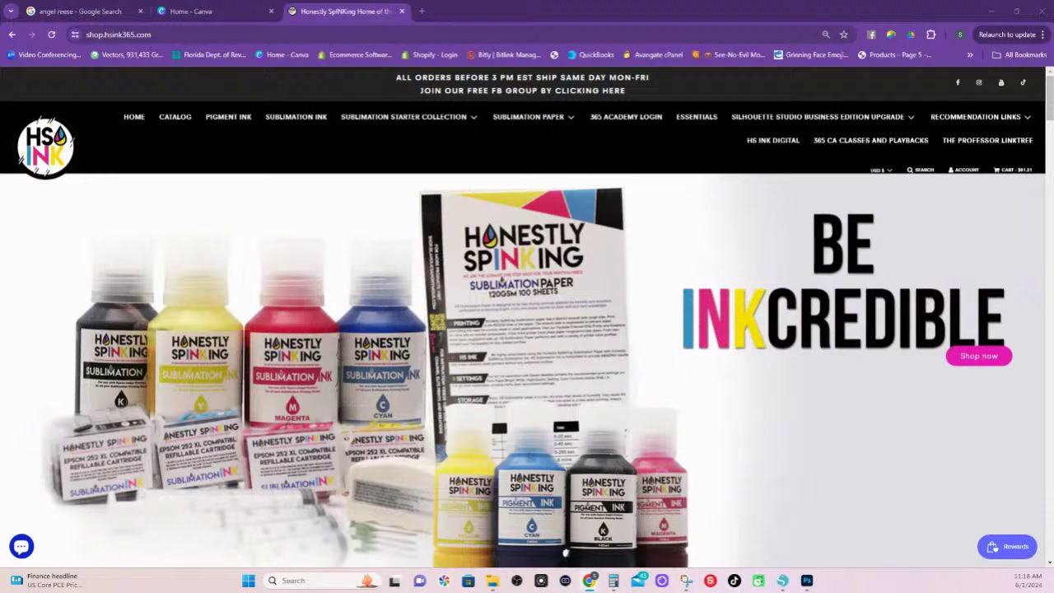
Switch to Photoshop and compare the documents Angel Reese 2.psdc and Angel Reese 2.jpg, returning to Angel Reese 2.psdc
{"action": "left_click", "coordinate": [808, 581]}
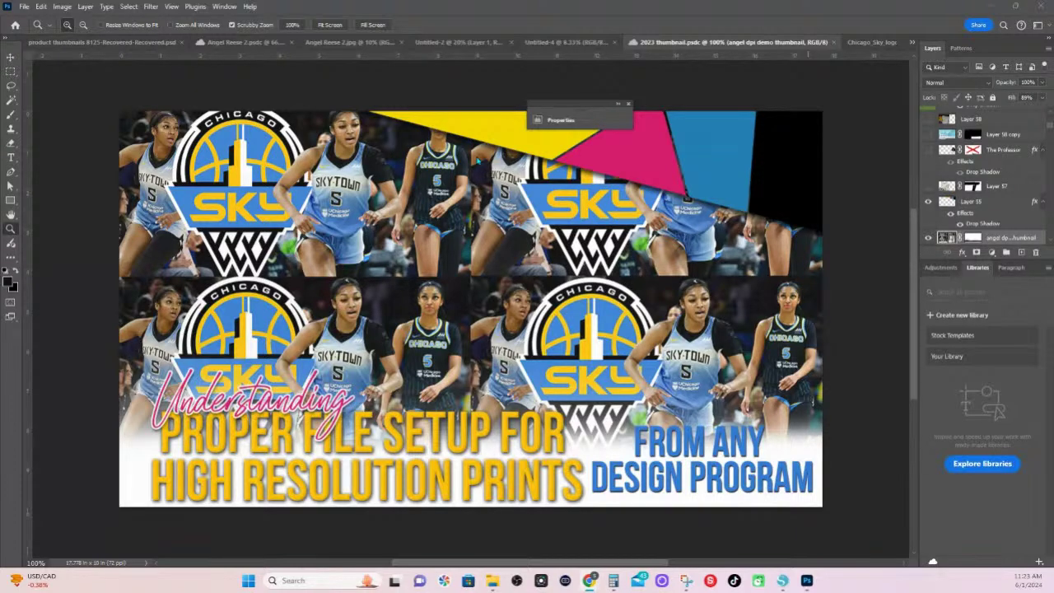
{"action": "left_click", "coordinate": [229, 43]}
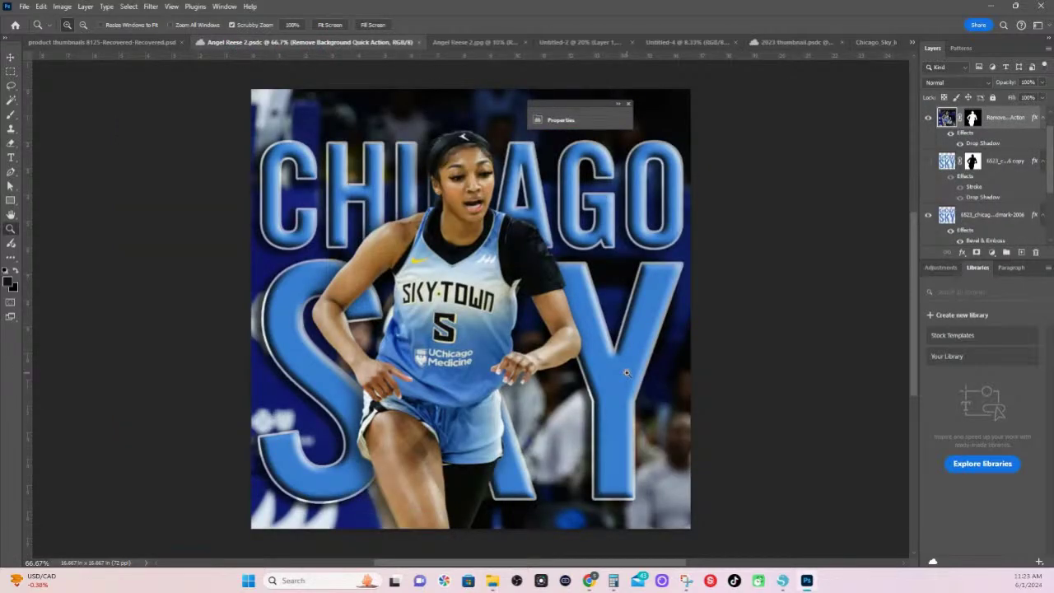
{"action": "left_click", "coordinate": [484, 44]}
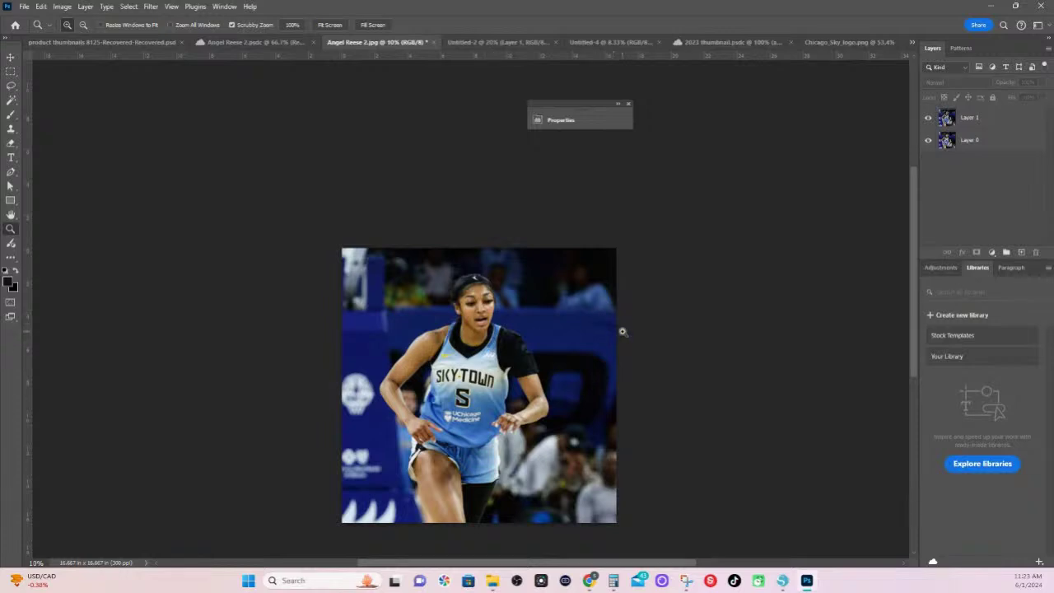
{"action": "left_click", "coordinate": [265, 44]}
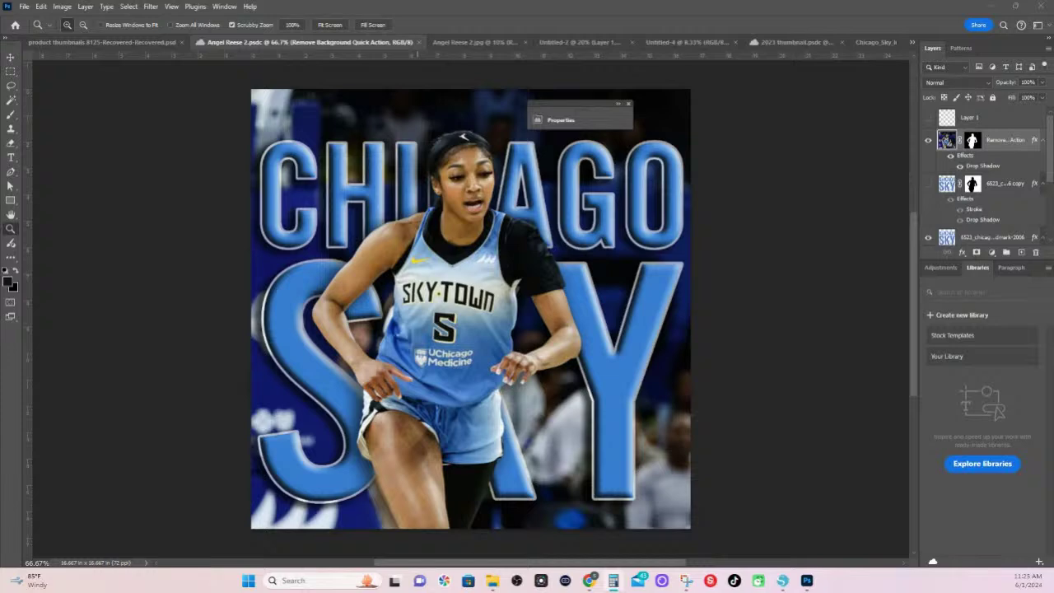
Bring the Calculator window fully into view, maximize it, and calculate 3 × 12 to convert feet to inches
{"action": "left_click_drag", "start_coordinate": [1008, 90], "coordinate": [693, 74]}
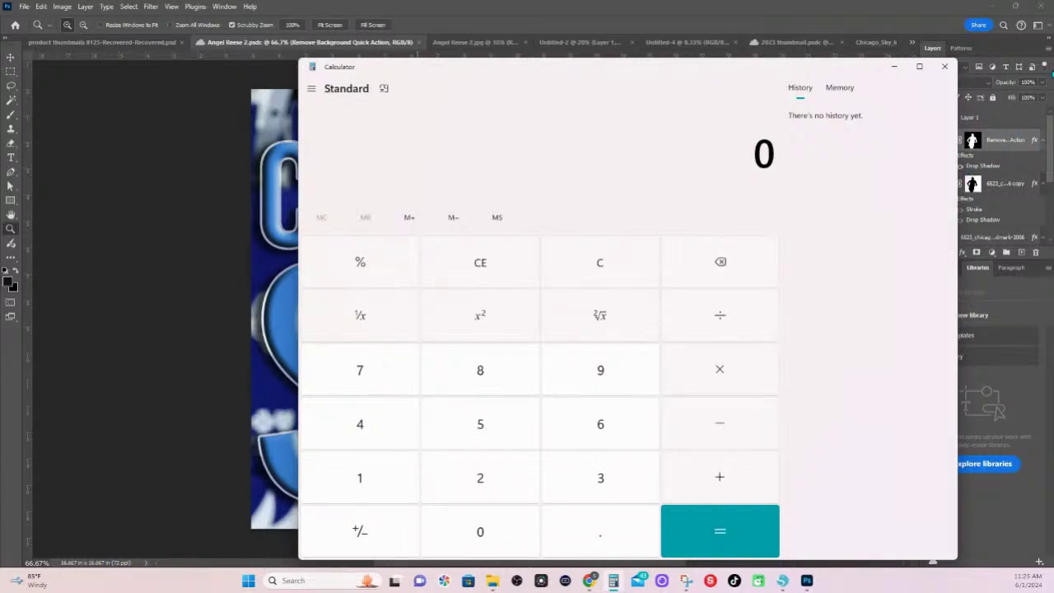
{"action": "left_click_drag", "start_coordinate": [717, 75], "coordinate": [631, 52]}
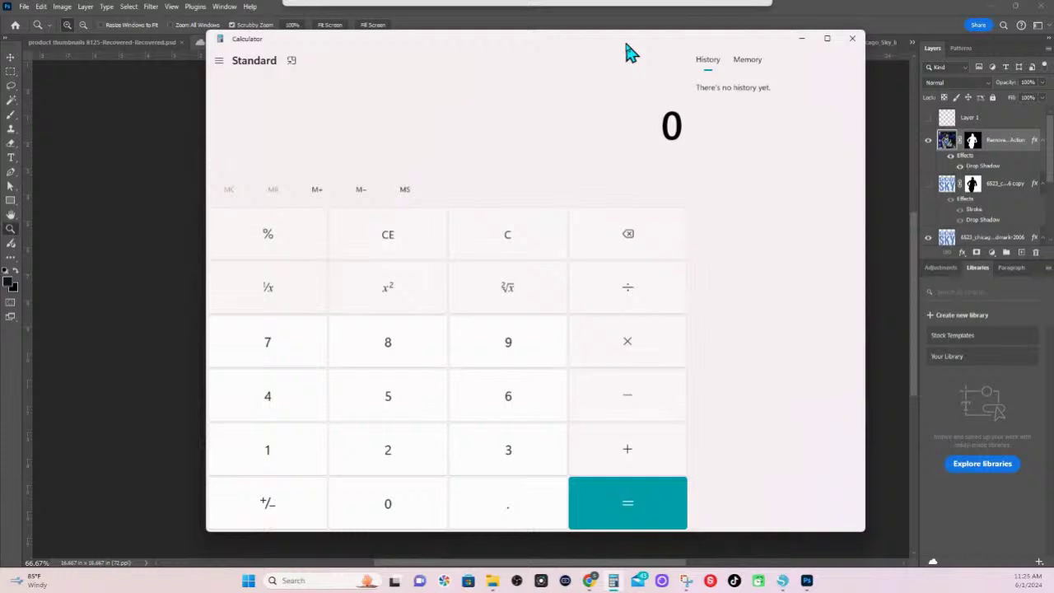
{"action": "left_click", "coordinate": [828, 40]}
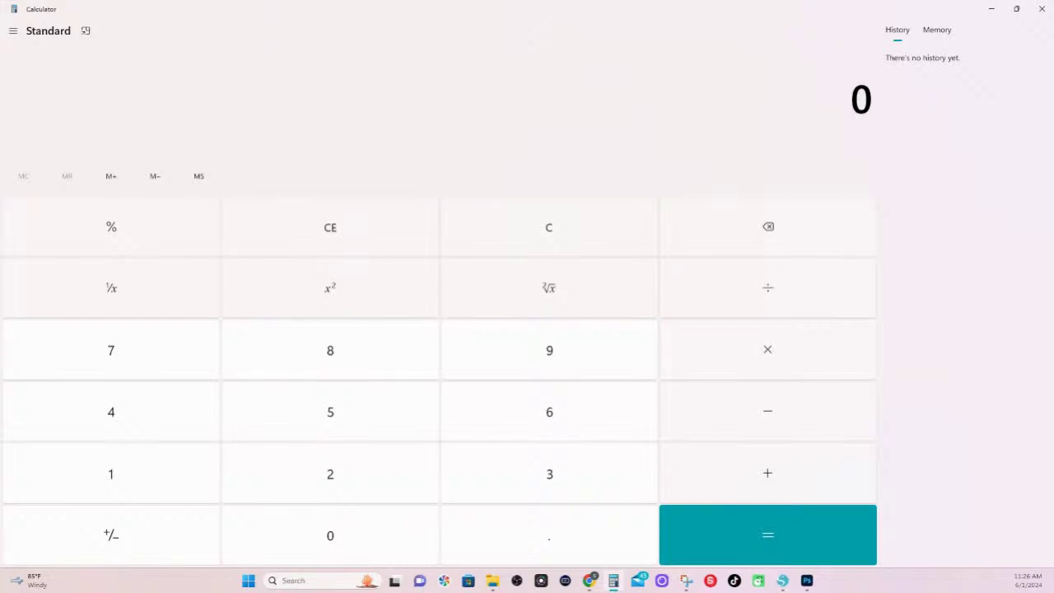
{"action": "key", "text": "alt+Tab"}
{"action": "type", "text": "3*12"}
{"action": "key", "text": "Return"}
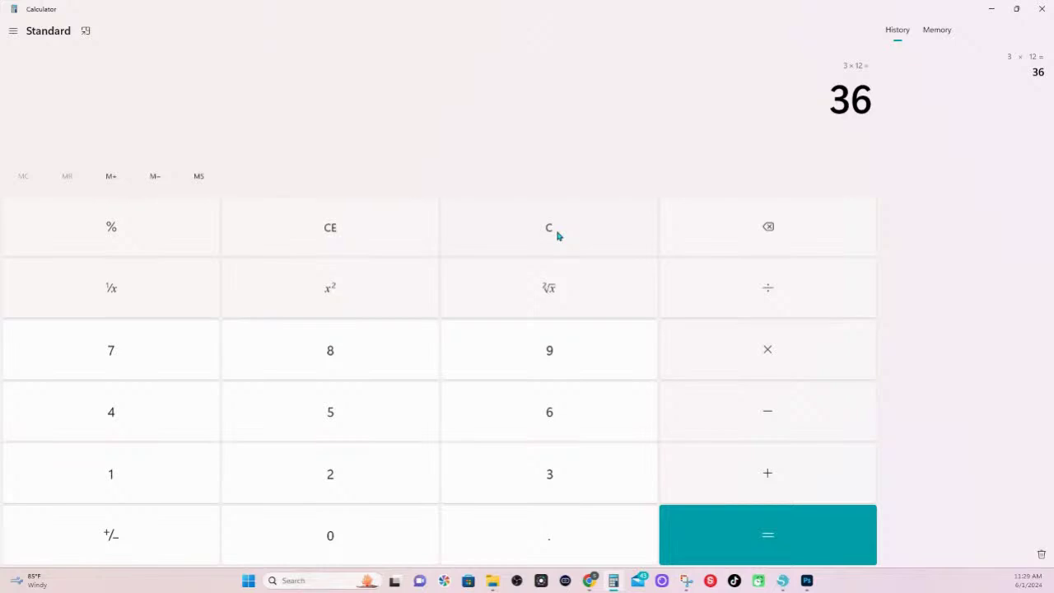
Calculate 6 × 12, 10 × 12 and 8 × 12 as three separate calculations, finishing with 8 × 12
{"action": "type", "text": "6 × 12"}
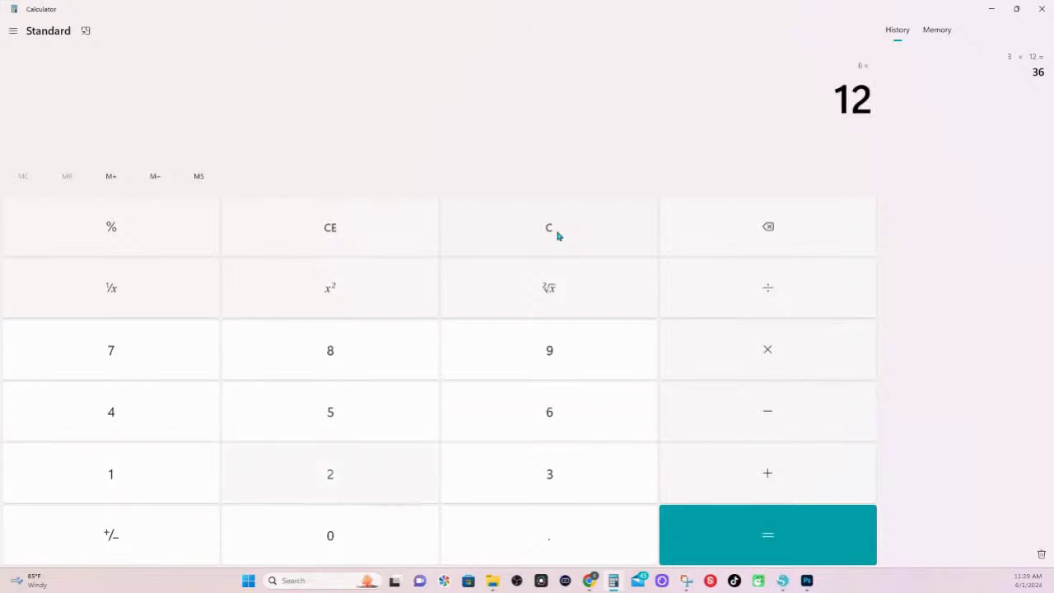
{"action": "key", "text": "Return"}
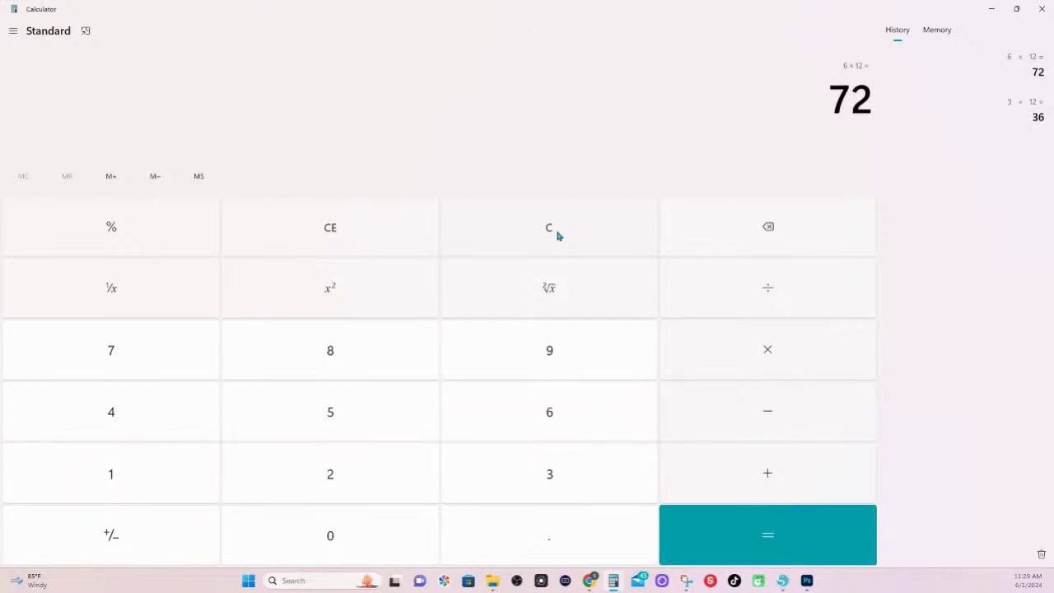
{"action": "type", "text": "10*12"}
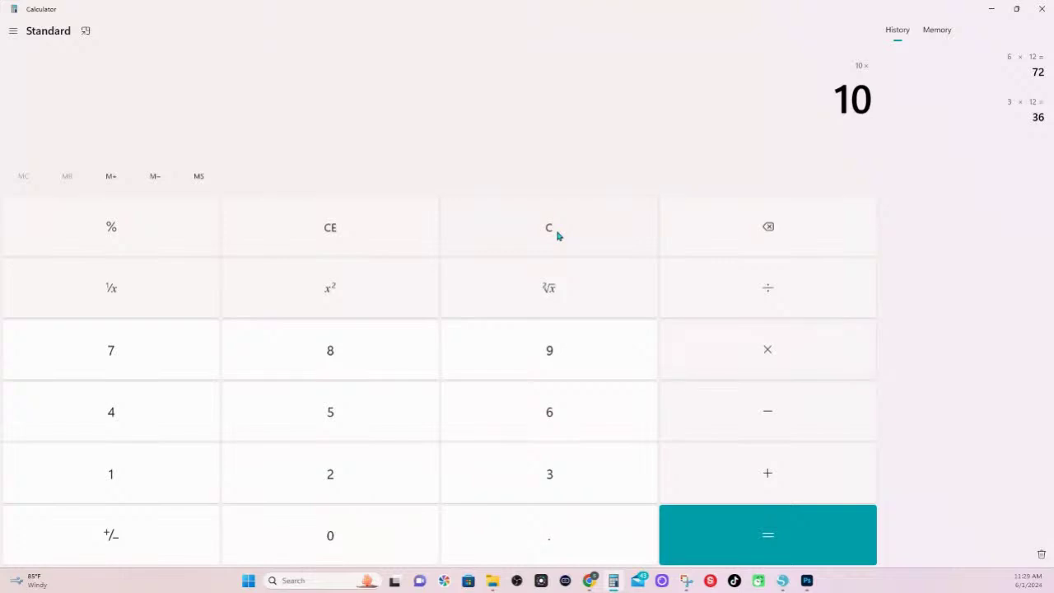
{"action": "key", "text": "Return"}
{"action": "type", "text": "8"}
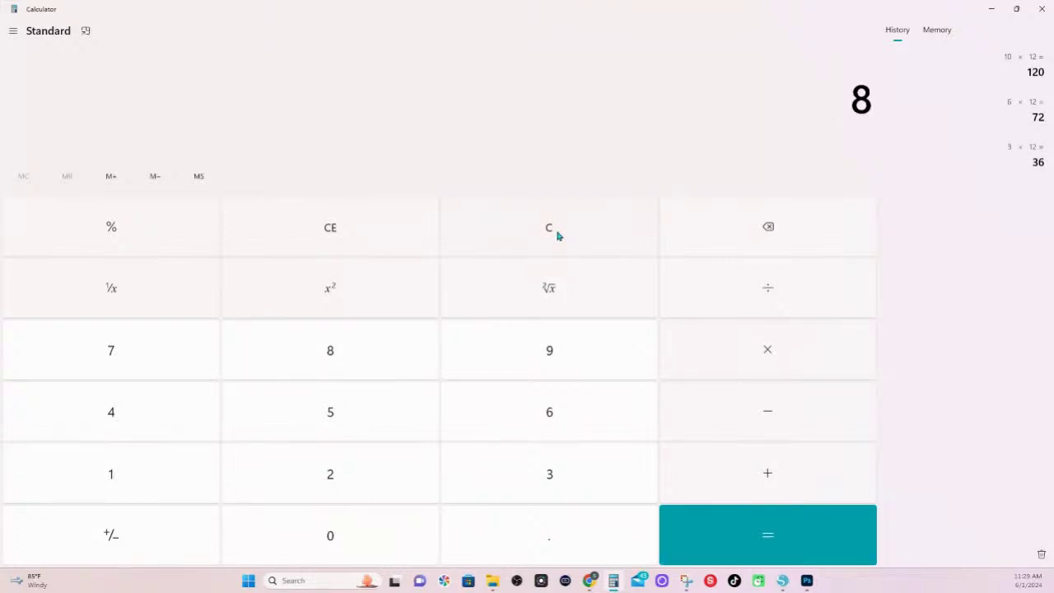
{"action": "type", "text": " × 12"}
{"action": "key", "text": "Return"}
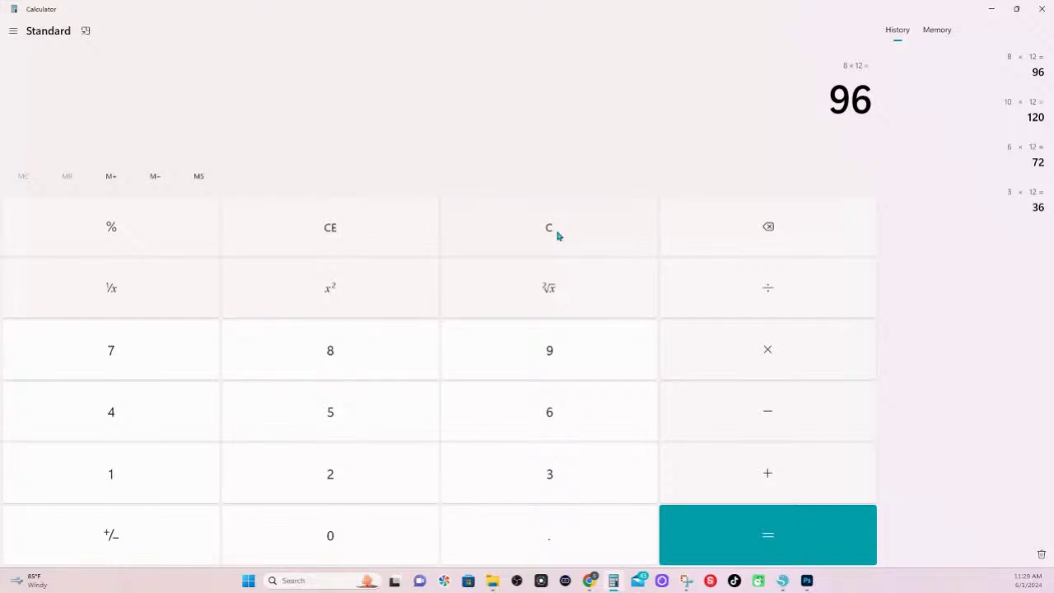
Multiply the 96-inch length by 300, and calculate 96 × 100 as well for the lower resolution
{"action": "key", "text": "asterisk"}
{"action": "type", "text": "300"}
{"action": "key", "text": "Return"}
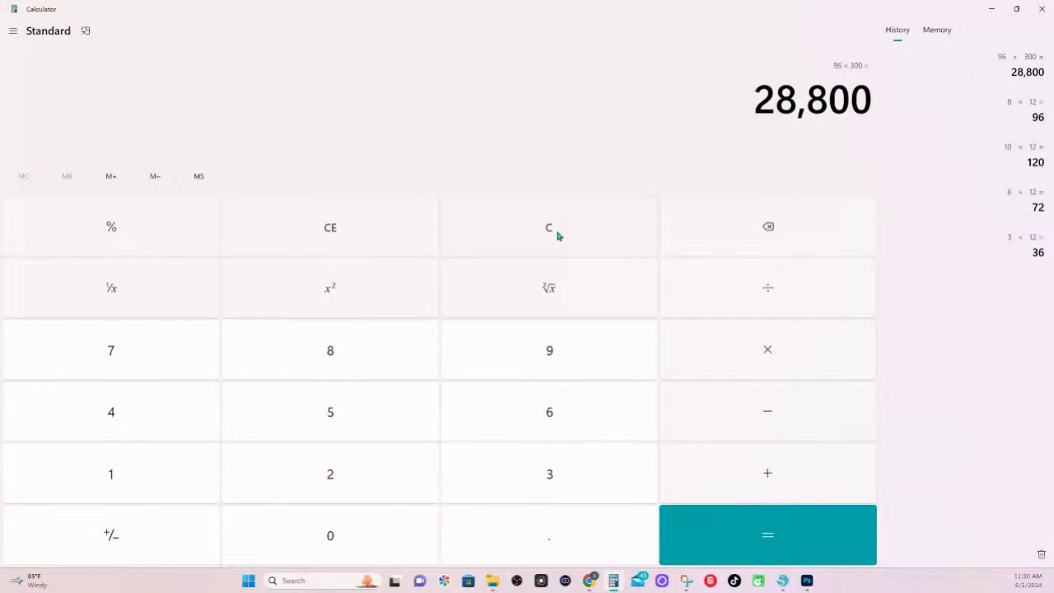
{"action": "type", "text": "96"}
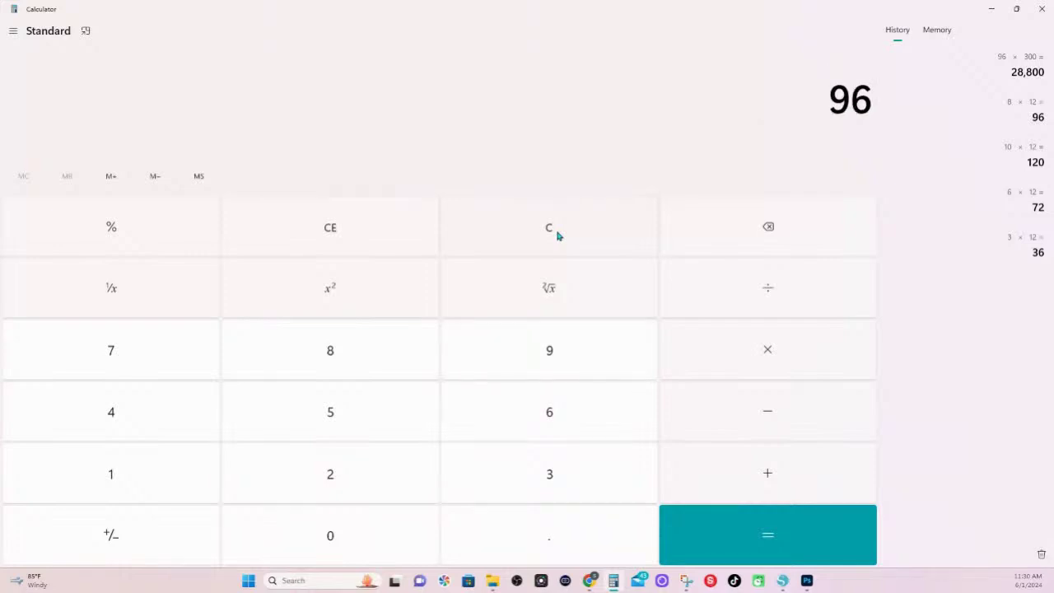
{"action": "type", "text": "*100"}
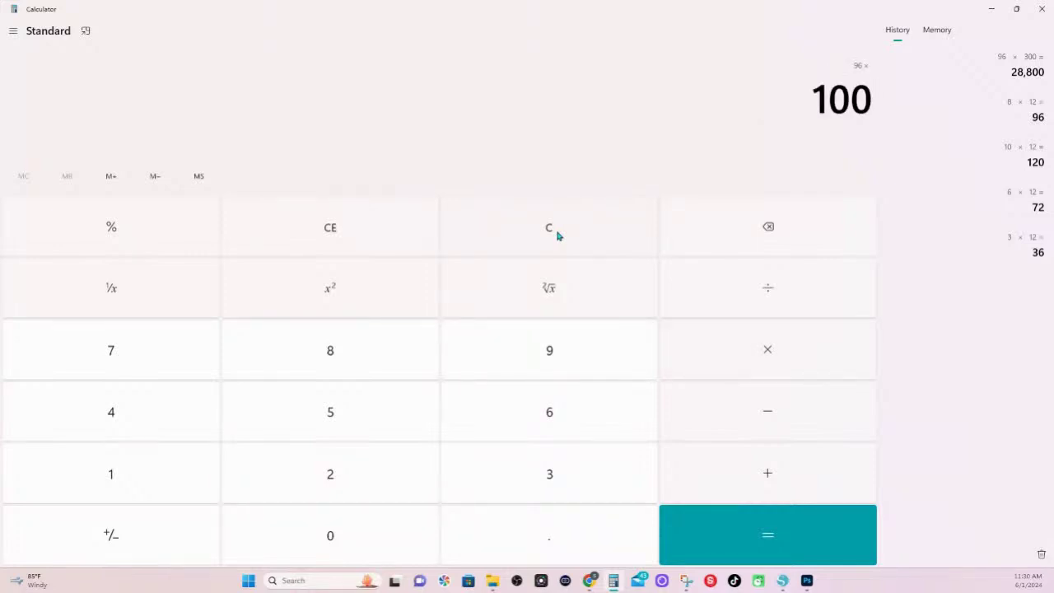
{"action": "key", "text": "Return"}
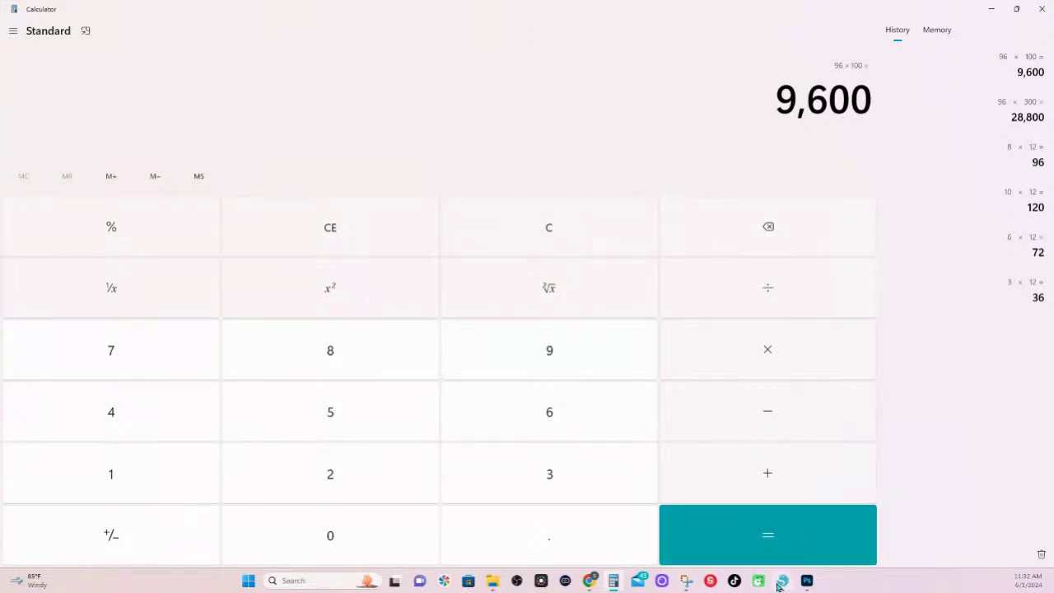
Switch to Silhouette Studio with the Chicago_Sky_logo document open and maximize its window
{"action": "mouse_move", "coordinate": [777, 586]}
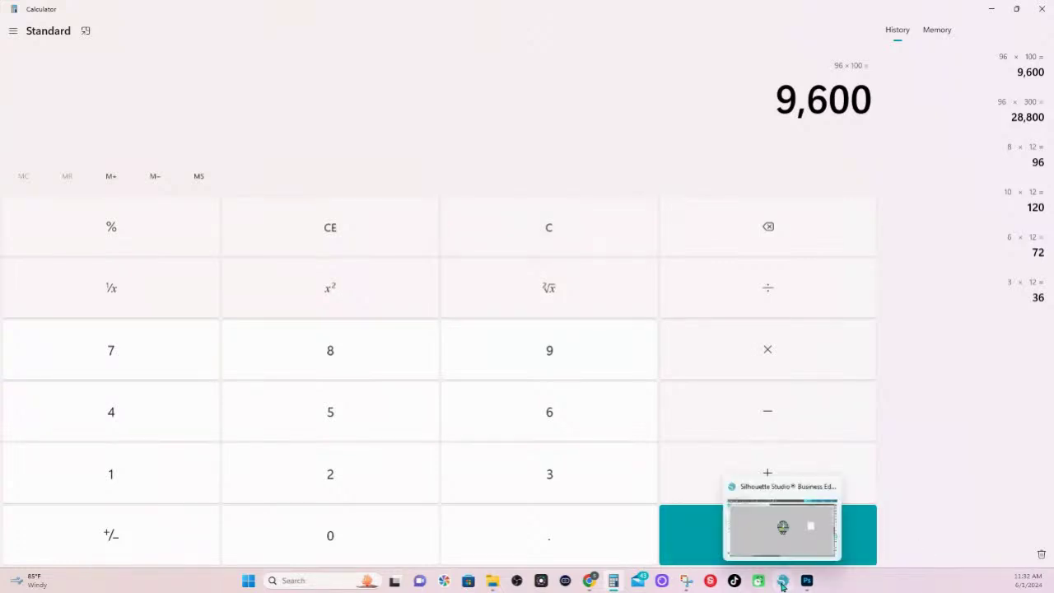
{"action": "left_click", "coordinate": [782, 581]}
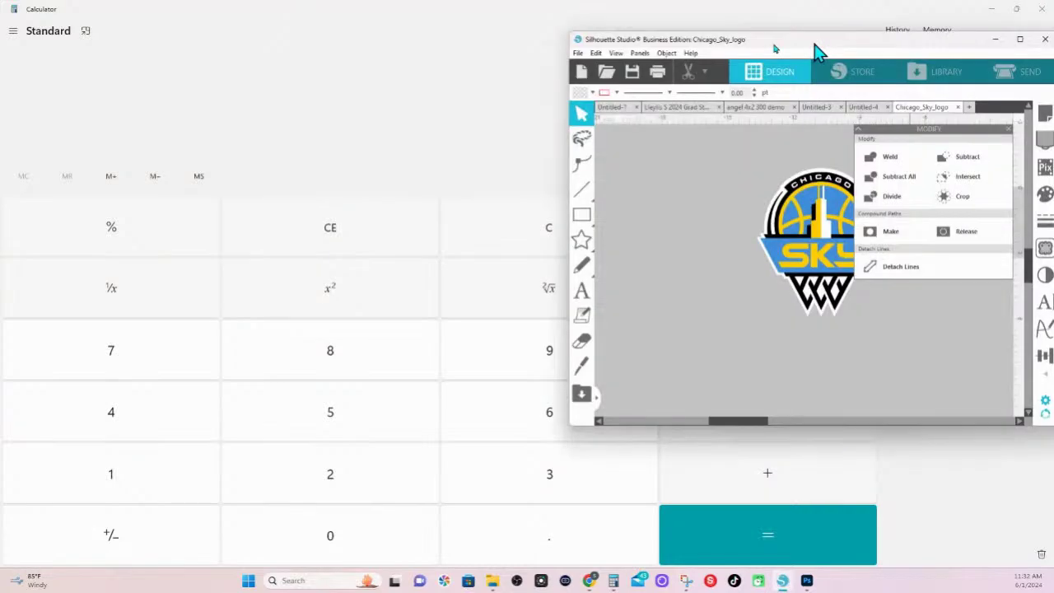
{"action": "left_click_drag", "start_coordinate": [819, 47], "coordinate": [341, 50]}
{"action": "left_click", "coordinate": [544, 38]}
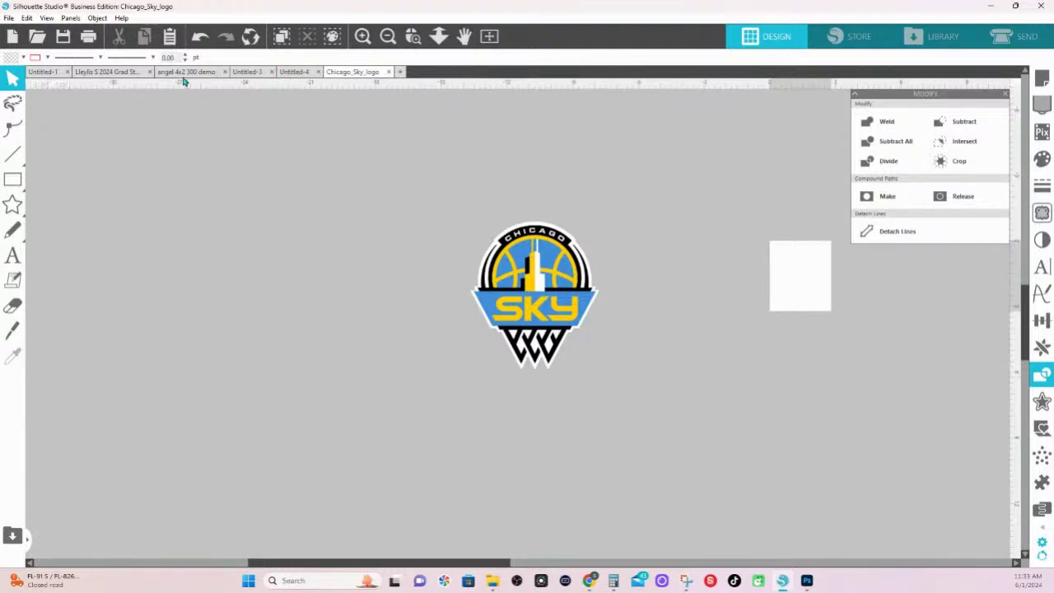
Look through the Untitled-3 and angel 4x2 300 demo documents, and return to Untitled-4
{"action": "left_click", "coordinate": [294, 74]}
{"action": "left_click", "coordinate": [247, 74]}
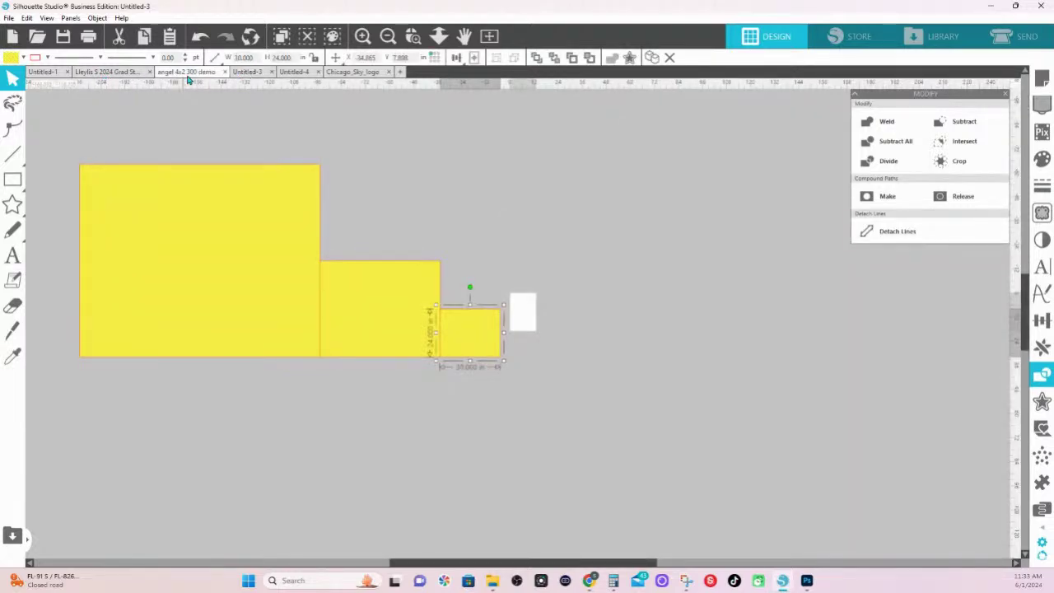
{"action": "left_click", "coordinate": [184, 72]}
{"action": "left_click", "coordinate": [295, 73]}
Select both Chicago Sky logos in Untitled-4 and move them above the white page
{"action": "left_click", "coordinate": [442, 39]}
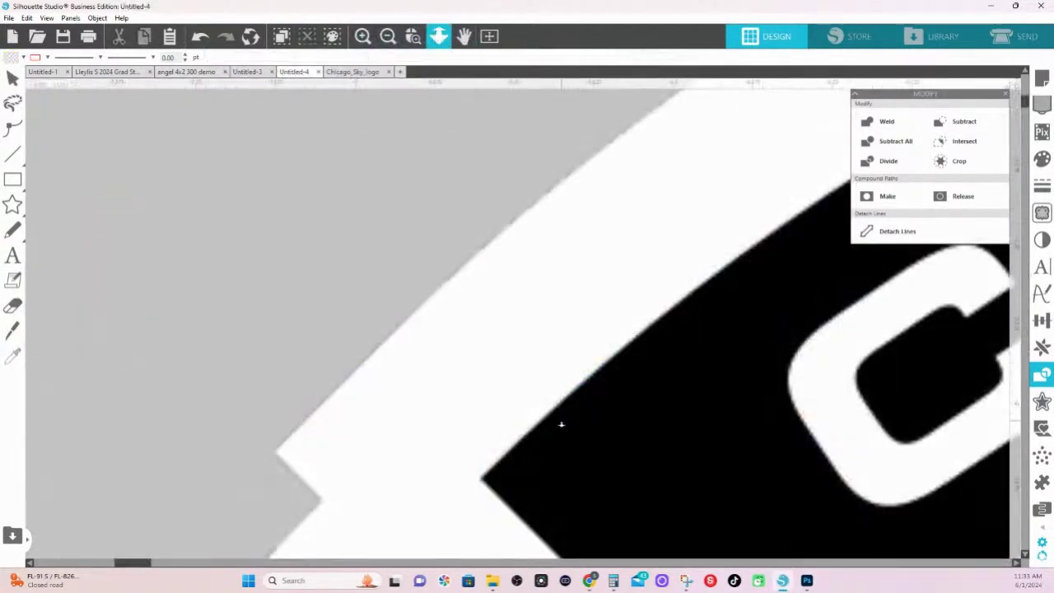
{"action": "left_click_drag", "start_coordinate": [560, 426], "coordinate": [485, 21]}
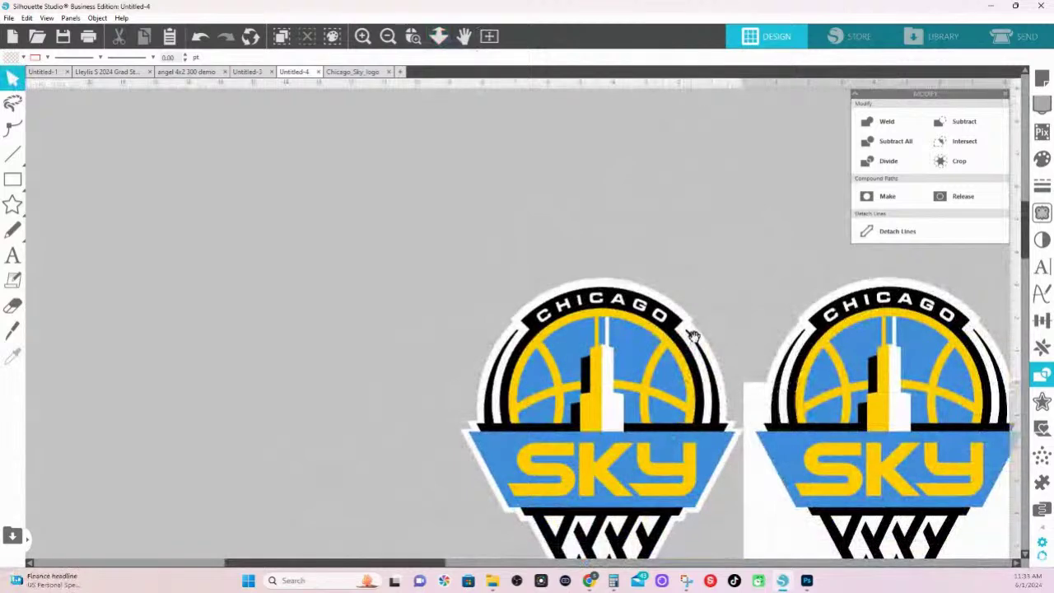
{"action": "left_click_drag", "start_coordinate": [787, 449], "coordinate": [906, 504]}
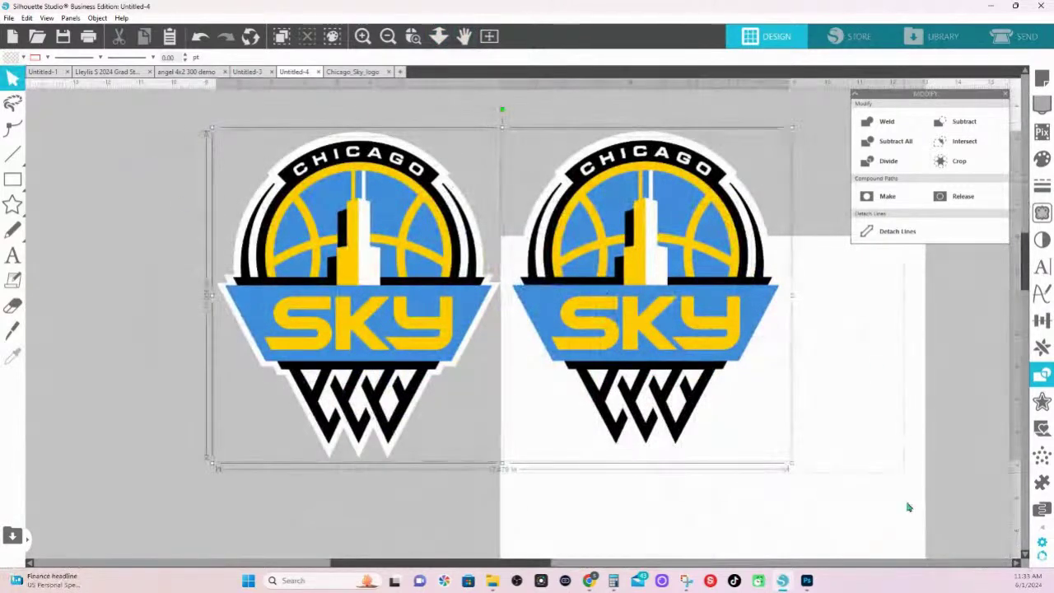
{"action": "left_click", "coordinate": [438, 36]}
{"action": "left_click_drag", "start_coordinate": [555, 239], "coordinate": [556, 229]}
{"action": "left_click_drag", "start_coordinate": [592, 295], "coordinate": [583, 183]}
{"action": "left_click", "coordinate": [417, 39]}
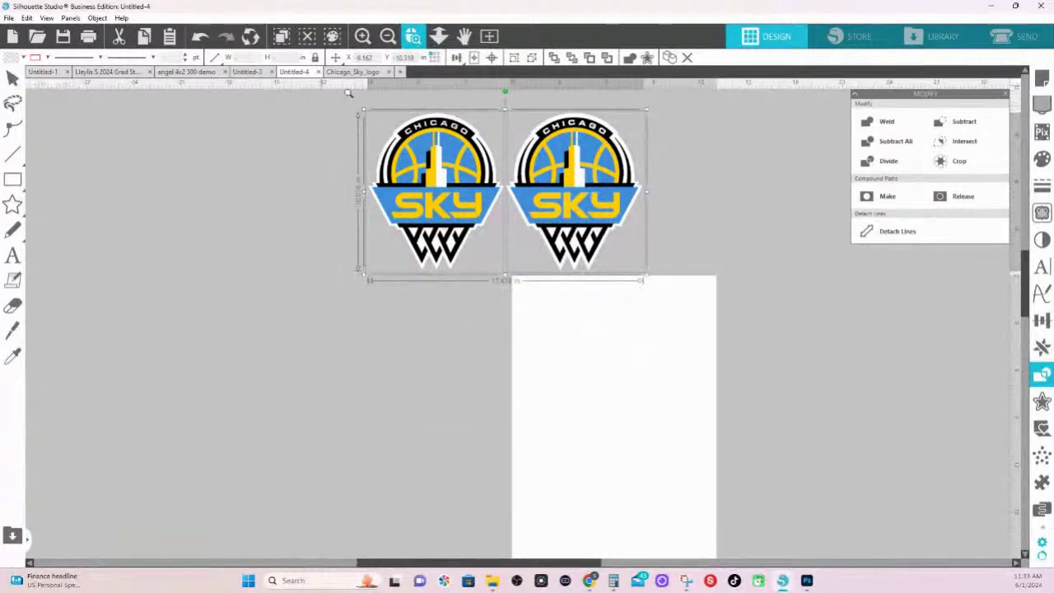
{"action": "left_click_drag", "start_coordinate": [349, 92], "coordinate": [750, 287]}
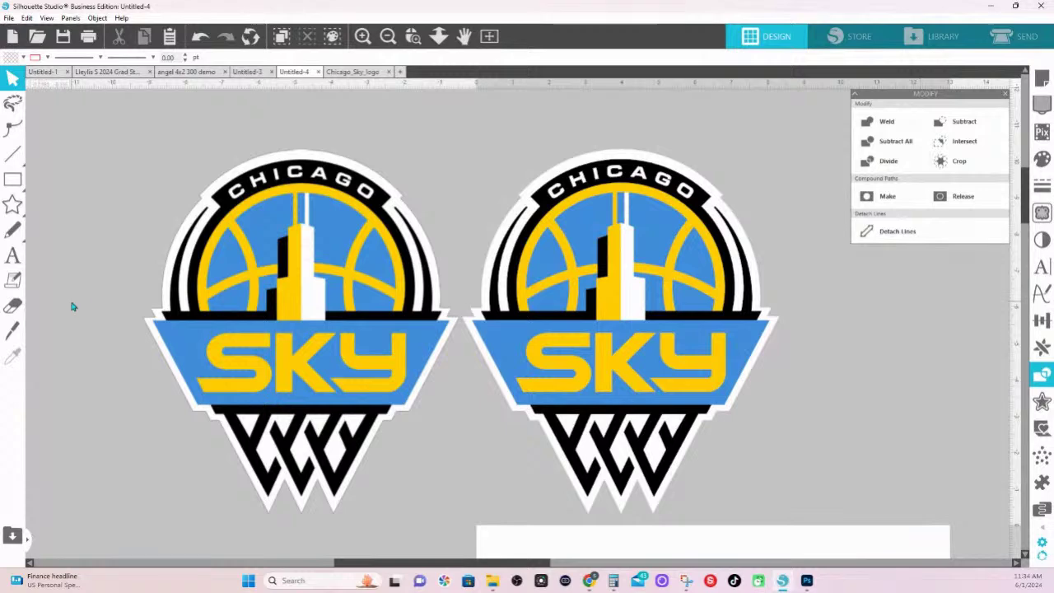
Ungroup the Chicago Sky logo on the right into its separate vector pieces and clear the selection
{"action": "left_click", "coordinate": [587, 280]}
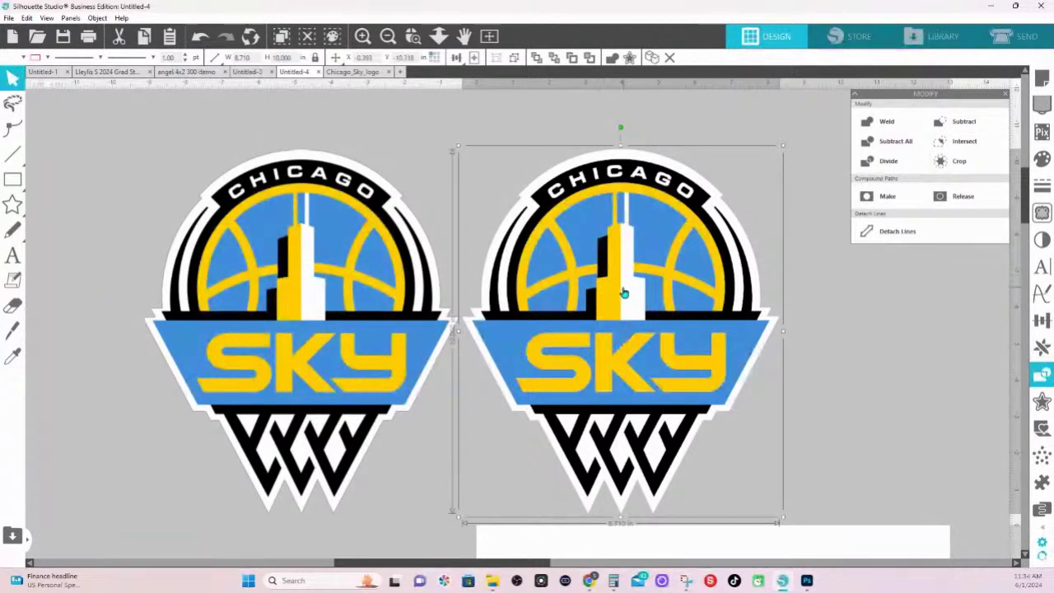
{"action": "right_click", "coordinate": [625, 293]}
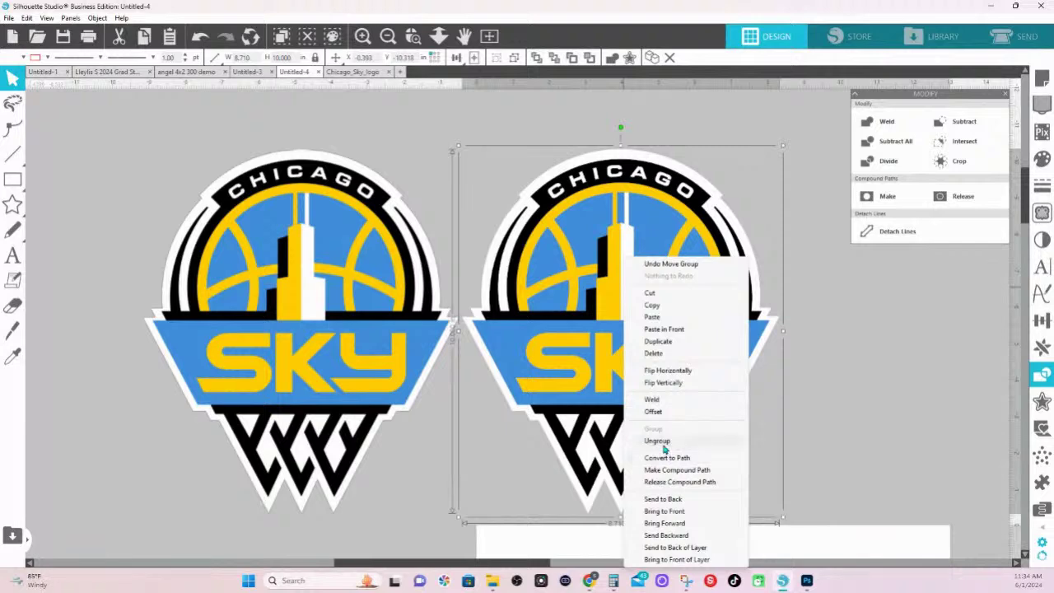
{"action": "left_click", "coordinate": [663, 445]}
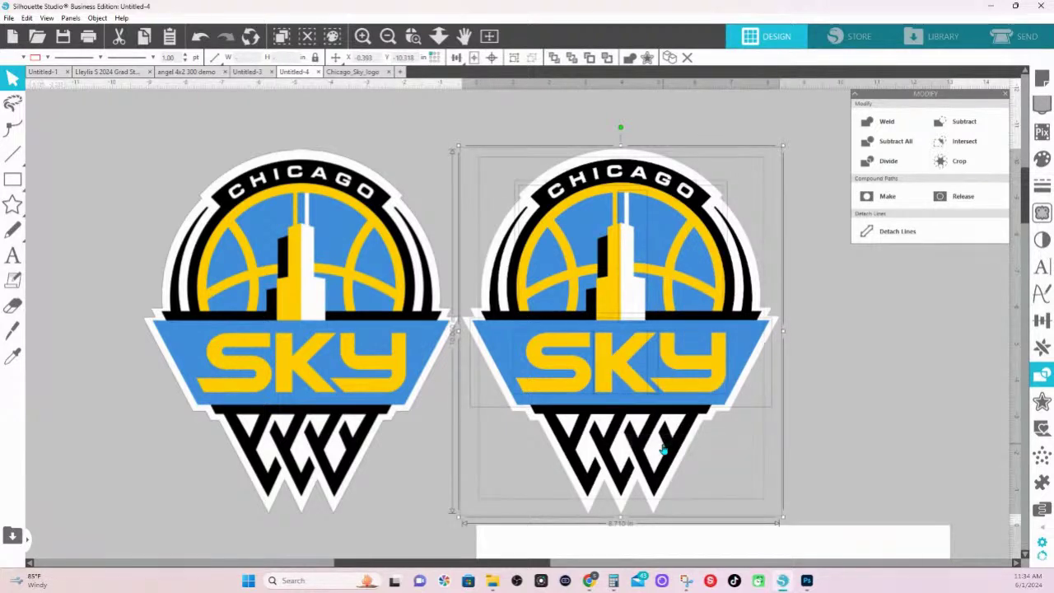
{"action": "left_click", "coordinate": [827, 377]}
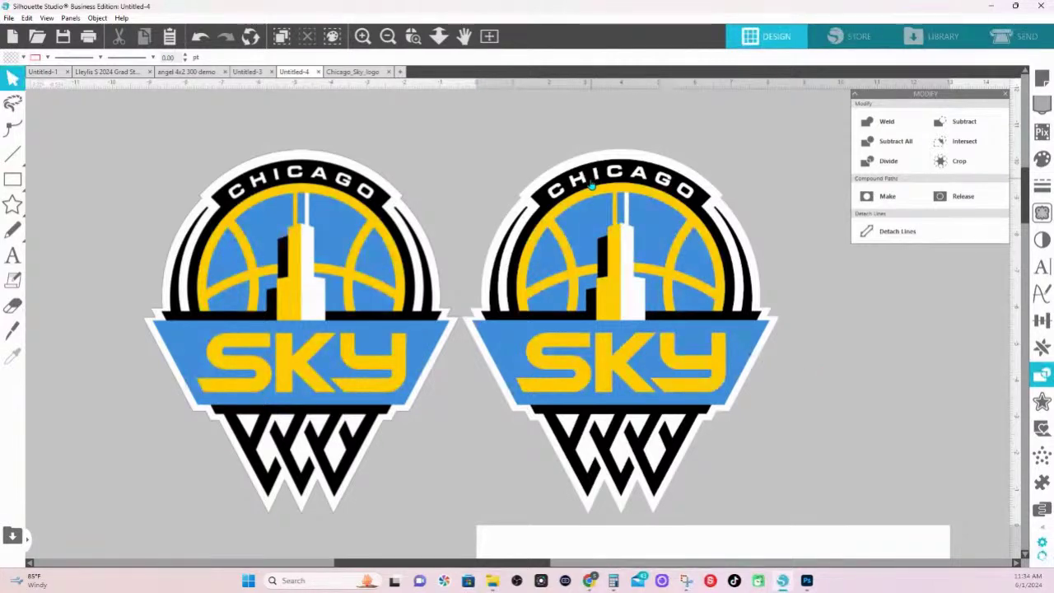
Move the black layer out to the right of the ungrouped logo, and its white backing and blue banner below it
{"action": "left_click_drag", "start_coordinate": [591, 186], "coordinate": [925, 260]}
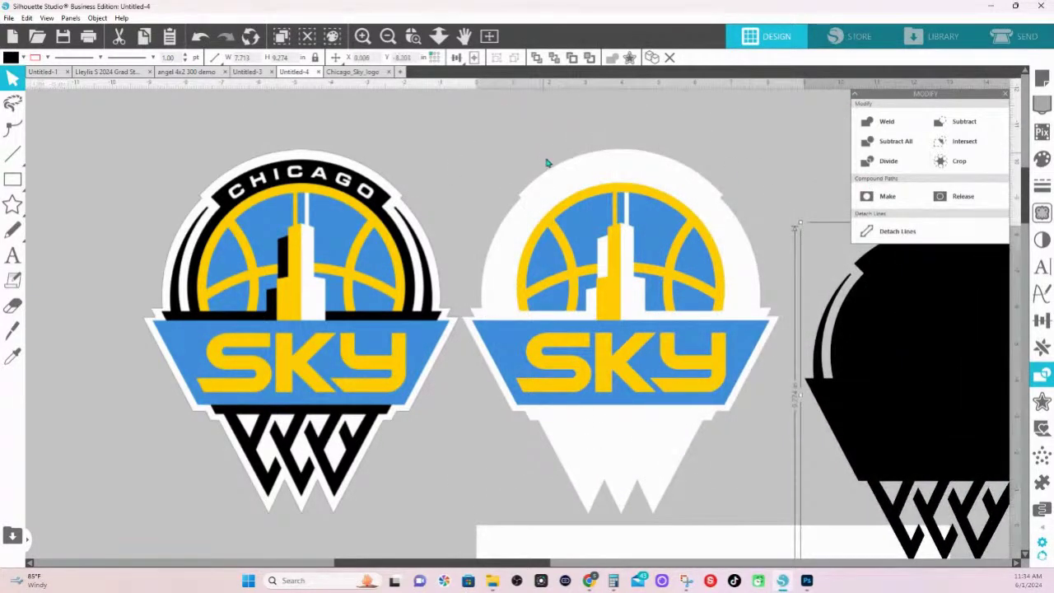
{"action": "left_click_drag", "start_coordinate": [547, 163], "coordinate": [546, 487]}
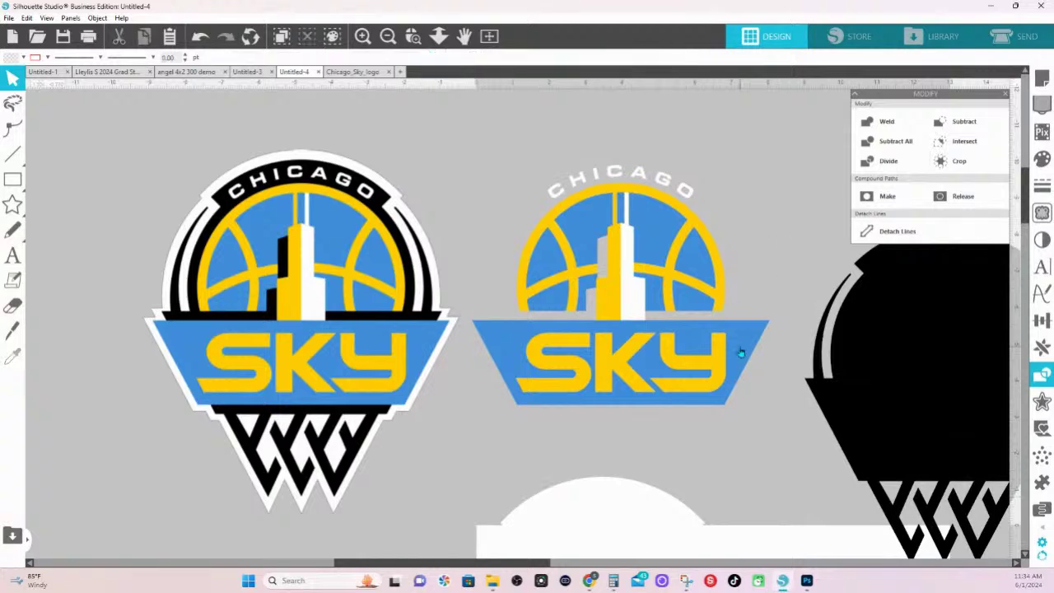
{"action": "left_click_drag", "start_coordinate": [741, 352], "coordinate": [735, 492]}
Separate the yellow SKY lettering by moving the Y to the right and the S and K to the left
{"action": "left_click_drag", "start_coordinate": [706, 360], "coordinate": [773, 352]}
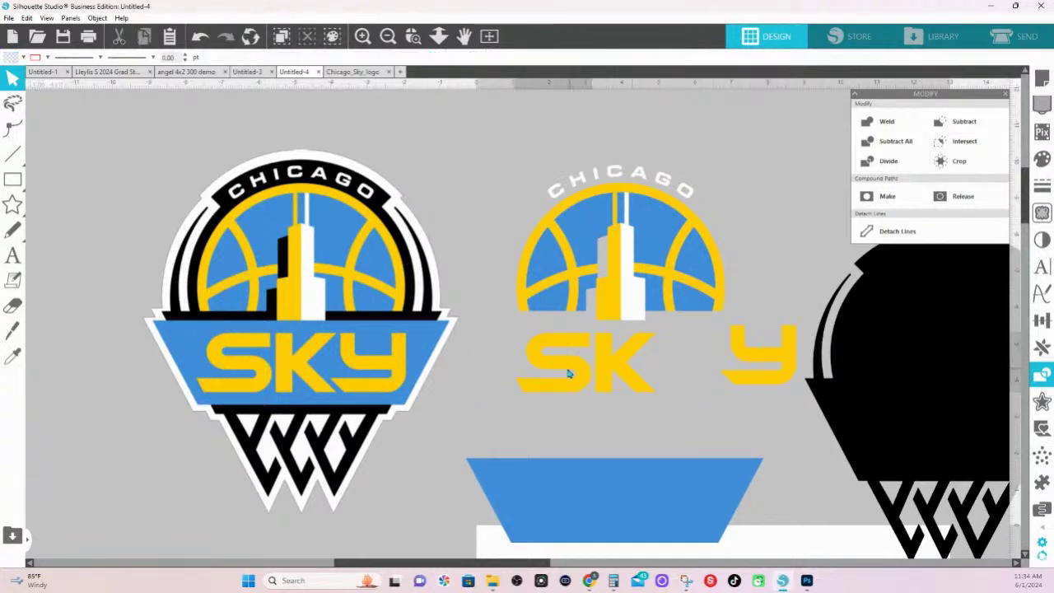
{"action": "left_click_drag", "start_coordinate": [568, 374], "coordinate": [512, 375]}
{"action": "left_click_drag", "start_coordinate": [619, 371], "coordinate": [560, 372]}
Pull the blue semicircle, the yellow basketball lines and the H of CHICAGO away from the ungrouped logo
{"action": "left_click_drag", "start_coordinate": [666, 224], "coordinate": [822, 162]}
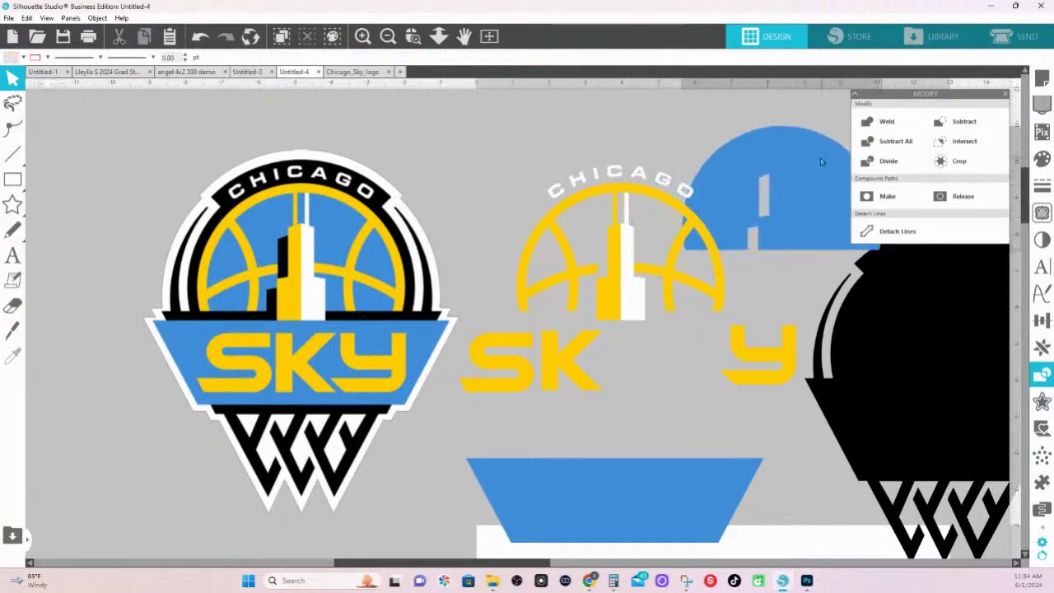
{"action": "left_click_drag", "start_coordinate": [678, 212], "coordinate": [509, 269]}
{"action": "left_click_drag", "start_coordinate": [583, 184], "coordinate": [550, 134]}
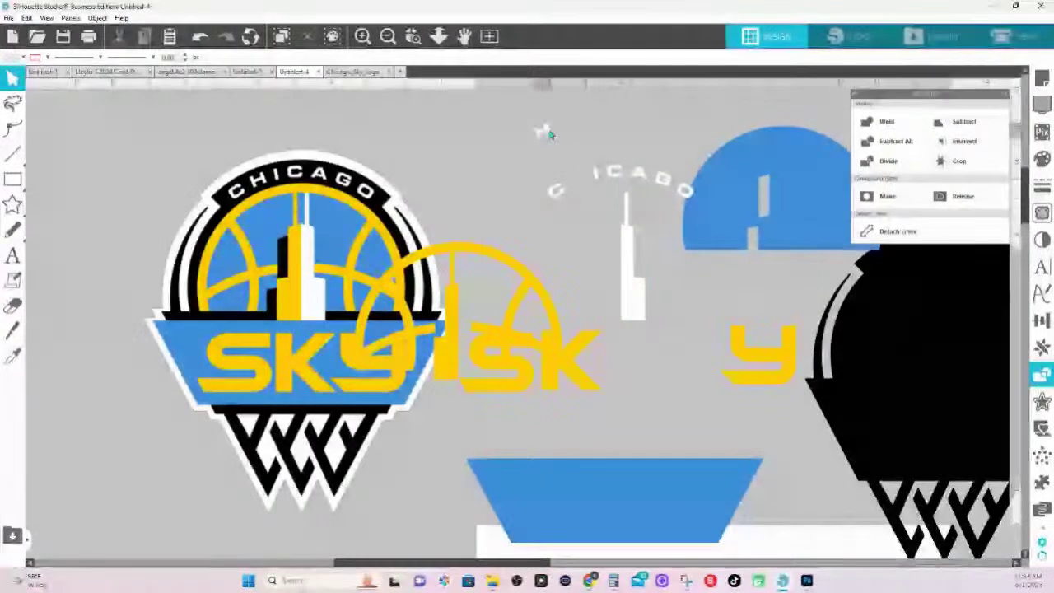
Move the second C of CHICAGO, the white tower and the yellow tower piece away from the ungrouped logo
{"action": "left_click_drag", "start_coordinate": [614, 171], "coordinate": [603, 125]}
{"action": "left_click_drag", "start_coordinate": [631, 291], "coordinate": [725, 292]}
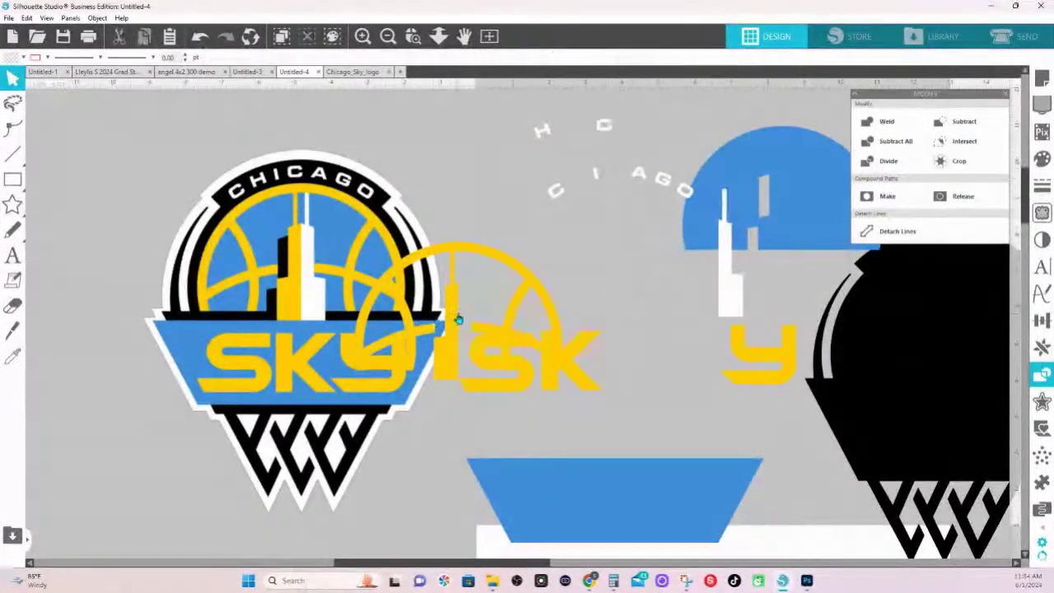
{"action": "left_click_drag", "start_coordinate": [459, 319], "coordinate": [582, 282]}
Undo all the piece moves until the ungrouped vector logo is fully reassembled
{"action": "key", "text": "ctrl+z"}
{"action": "key", "text": "ctrl+z"}
{"action": "key", "text": "ctrl+z"}
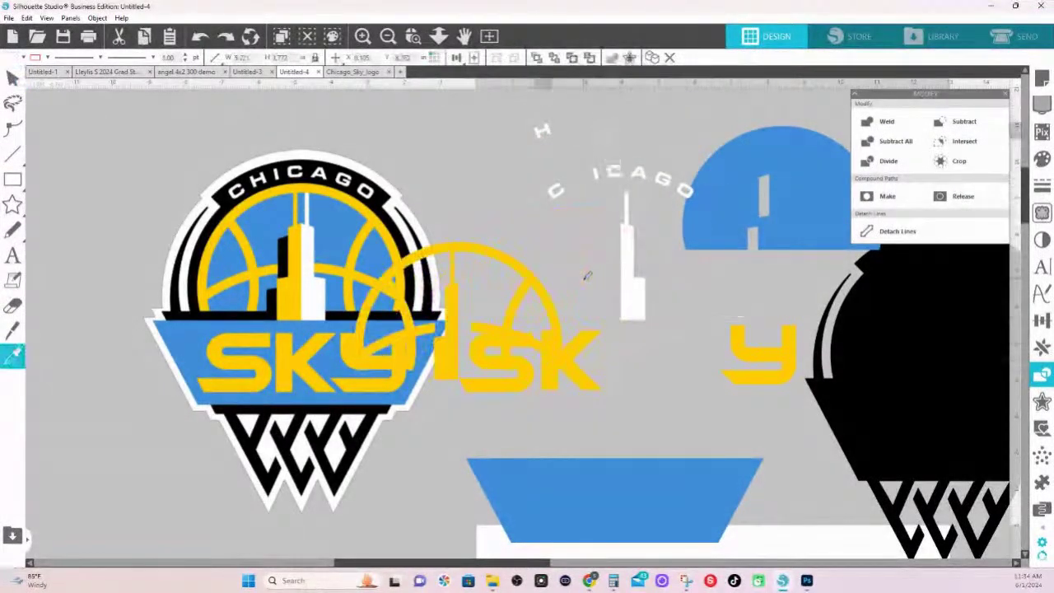
{"action": "key", "text": "ctrl+z"}
{"action": "key", "text": "ctrl+z"}
{"action": "key", "text": "ctrl+z"}
{"action": "key", "text": "ctrl+z"}
{"action": "key", "text": "ctrl+z"}
{"action": "key", "text": "ctrl+z"}
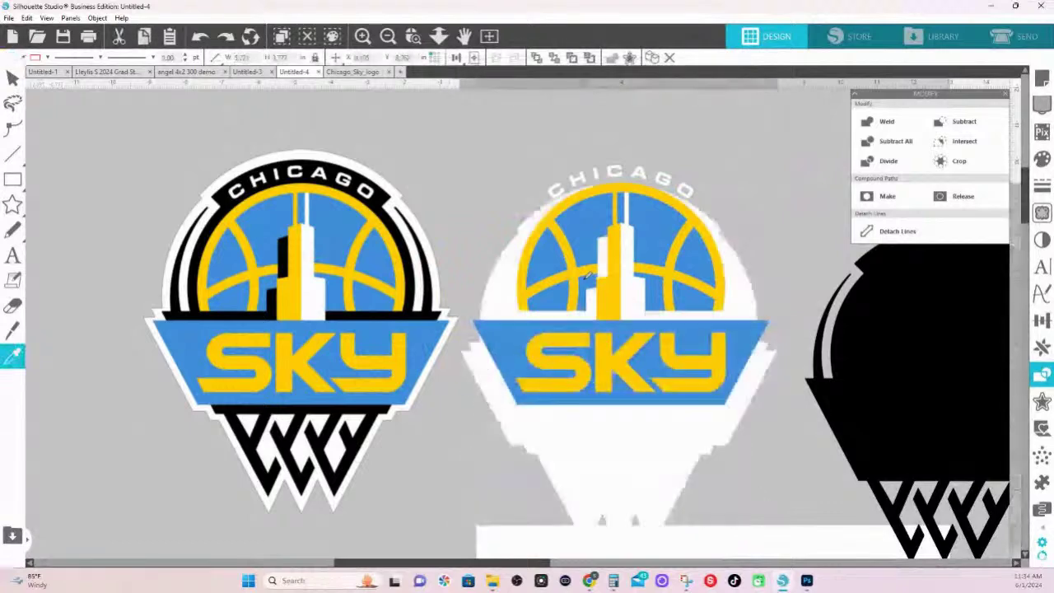
{"action": "key", "text": "ctrl+z"}
{"action": "key", "text": "ctrl+z"}
{"action": "key", "text": "ctrl+z"}
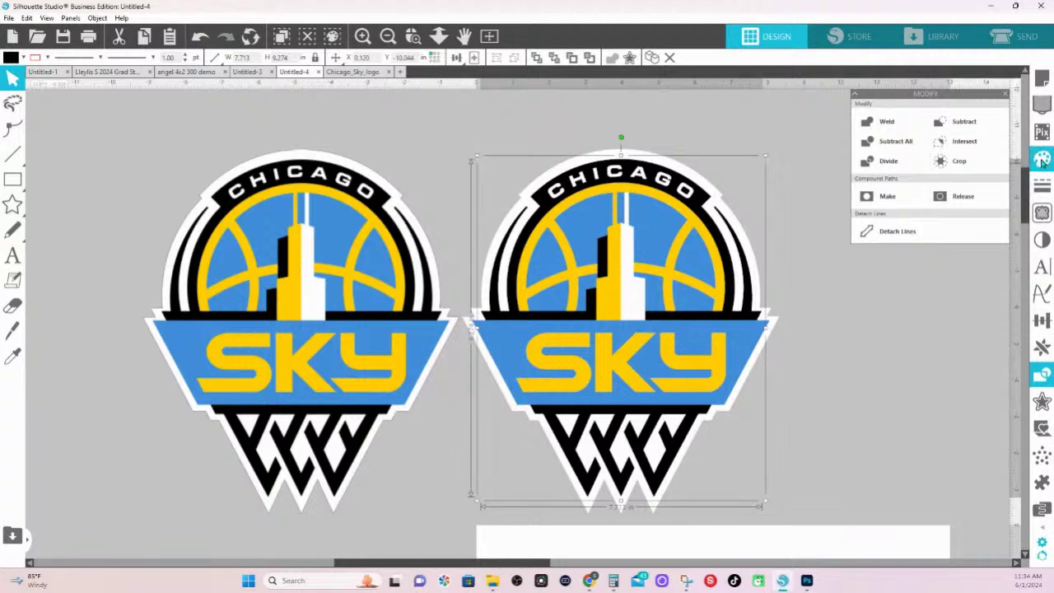
Try yellow-orange and light gray fills on the vector logo's black layer, and settle on hot pink (F94191)
{"action": "left_click", "coordinate": [1043, 161]}
{"action": "left_click", "coordinate": [958, 193]}
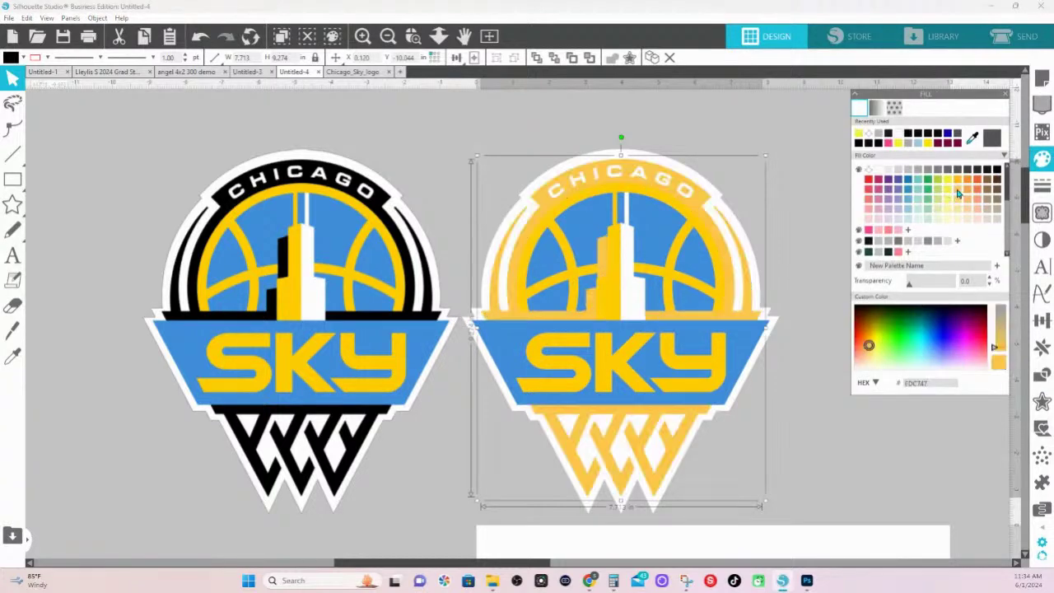
{"action": "left_click", "coordinate": [956, 216]}
{"action": "left_click", "coordinate": [919, 241]}
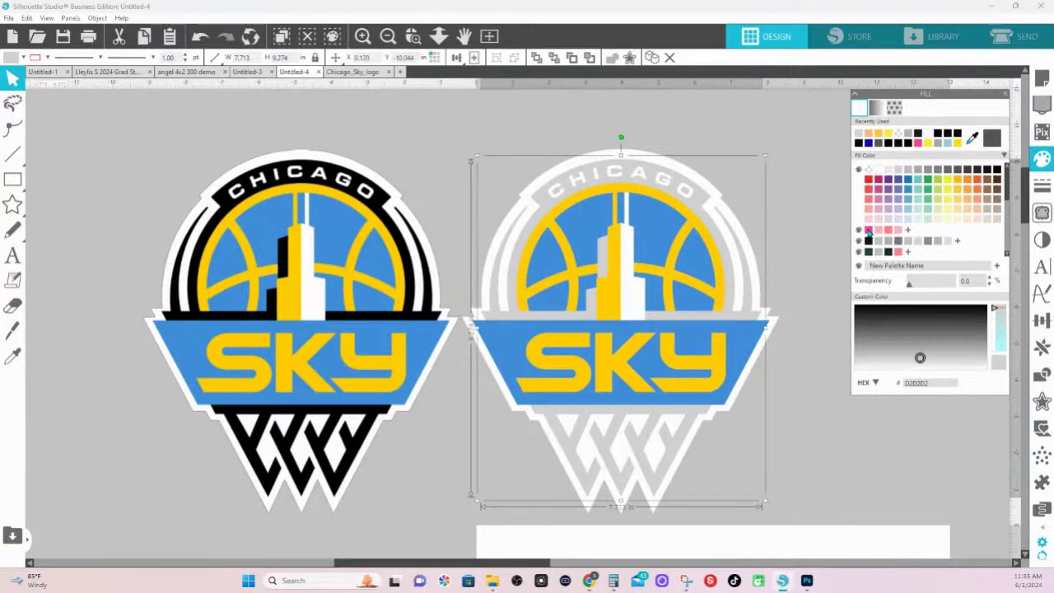
{"action": "left_click", "coordinate": [869, 231]}
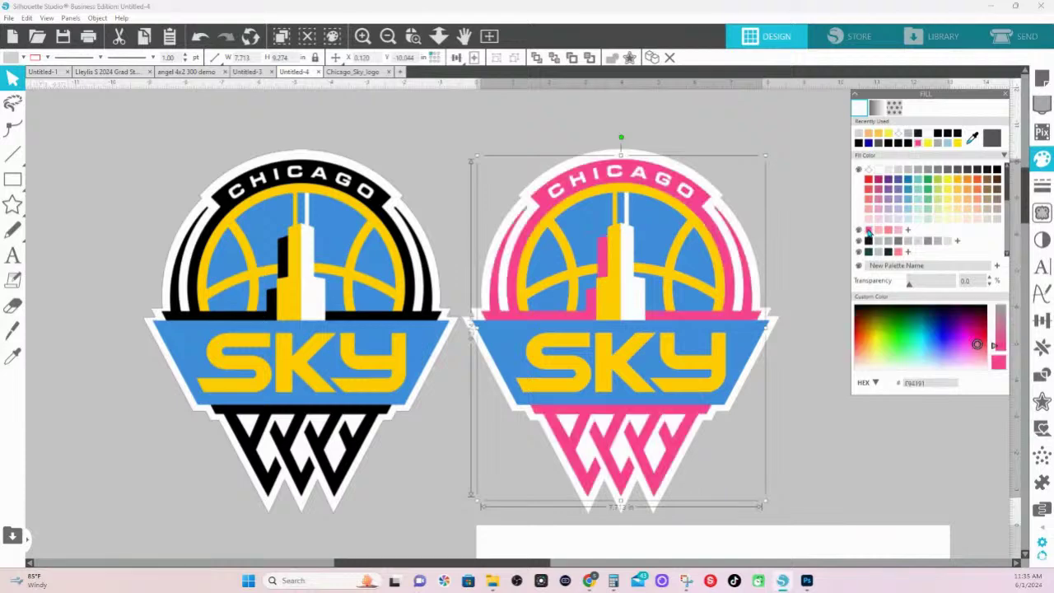
Fill the vector logo's yellow basketball lines and its SKY lettering with light pink (F7B4CA)
{"action": "left_click", "coordinate": [633, 197]}
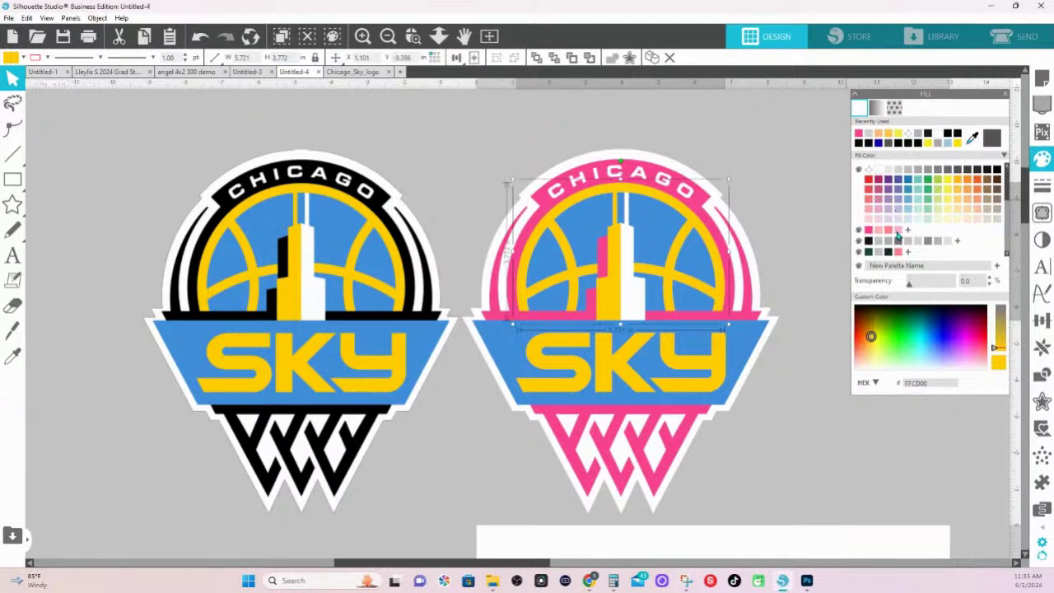
{"action": "left_click", "coordinate": [897, 232]}
{"action": "left_click", "coordinate": [631, 374]}
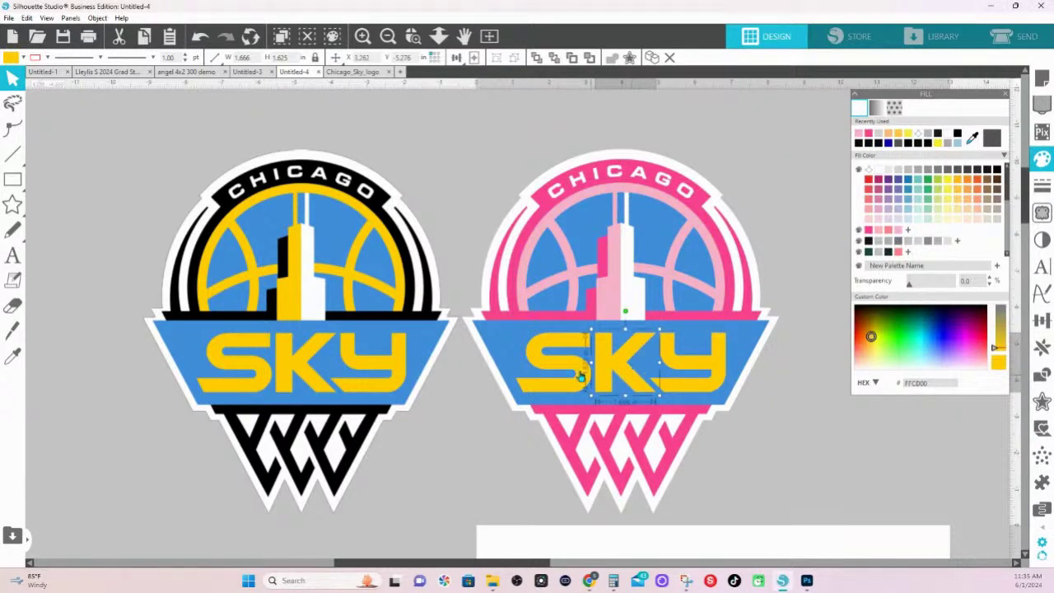
{"action": "left_click", "coordinate": [687, 374], "text": "shift"}
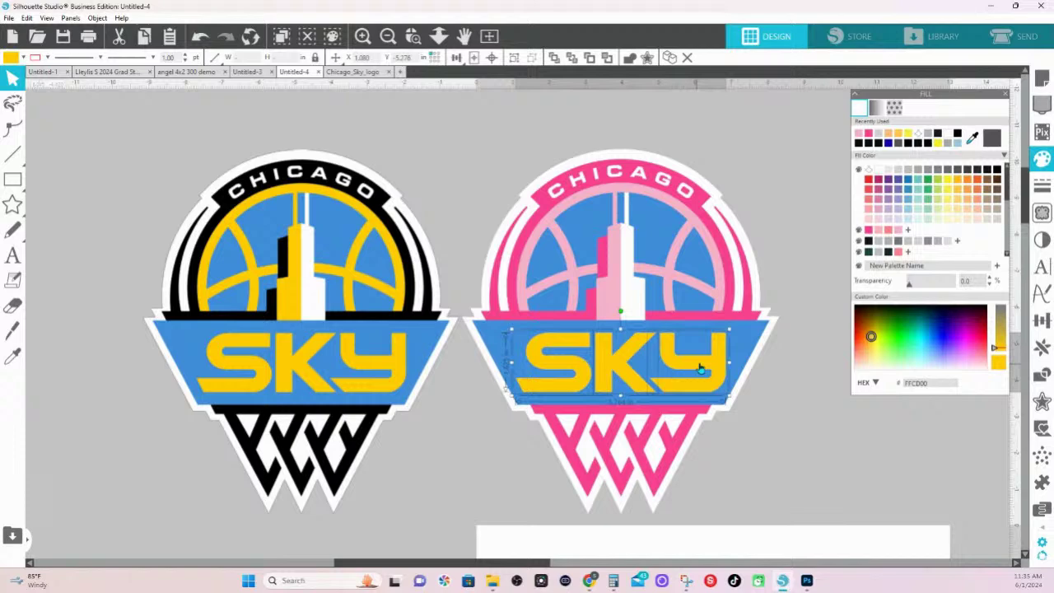
{"action": "left_click", "coordinate": [898, 232]}
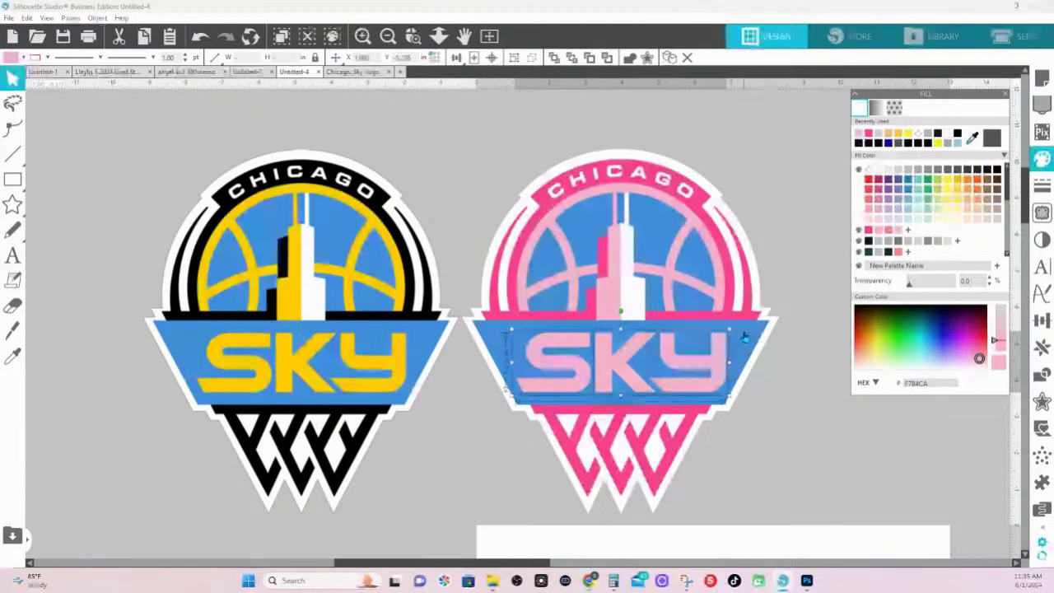
Try coral, light pink and hot pink fills on the vector logo's banner, restore its original blue and clear the selection
{"action": "left_click", "coordinate": [765, 323]}
{"action": "left_click", "coordinate": [885, 233]}
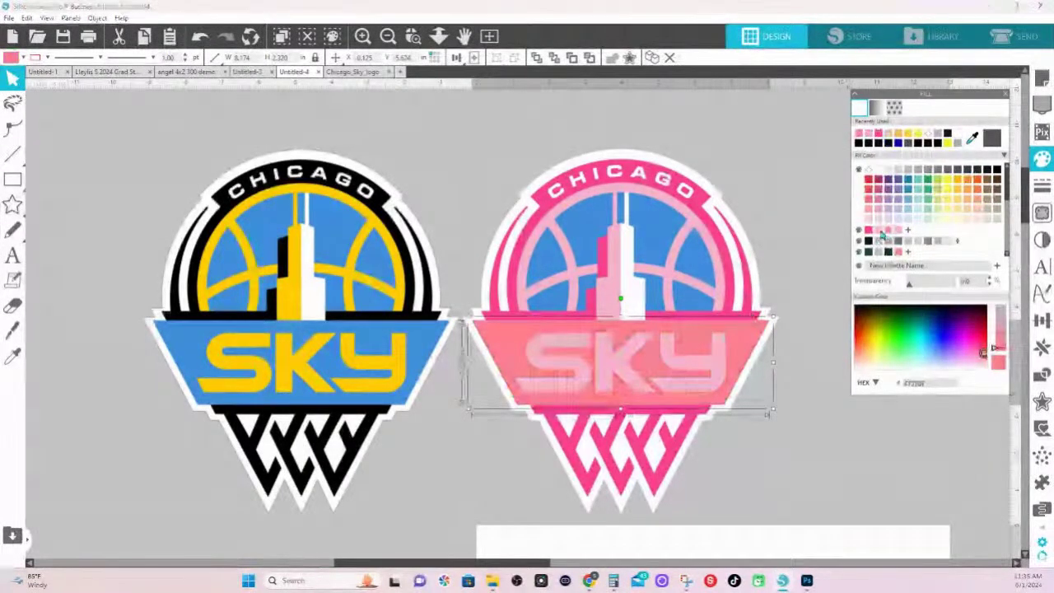
{"action": "left_click", "coordinate": [898, 231]}
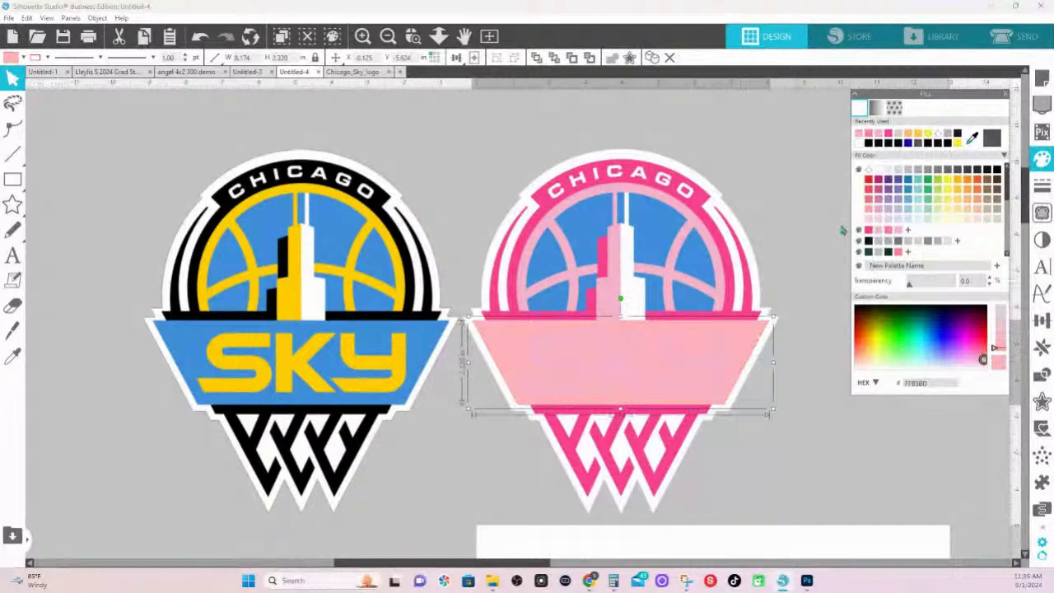
{"action": "left_click", "coordinate": [867, 232]}
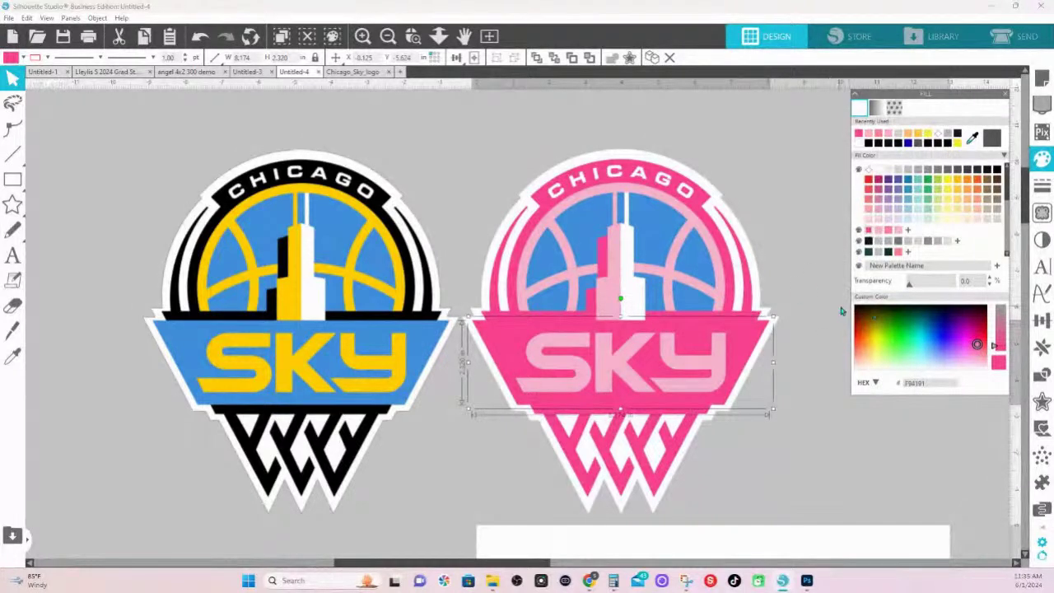
{"action": "left_click", "coordinate": [892, 188]}
{"action": "left_click_drag", "start_coordinate": [981, 355], "coordinate": [931, 341]}
{"action": "left_click", "coordinate": [783, 459]}
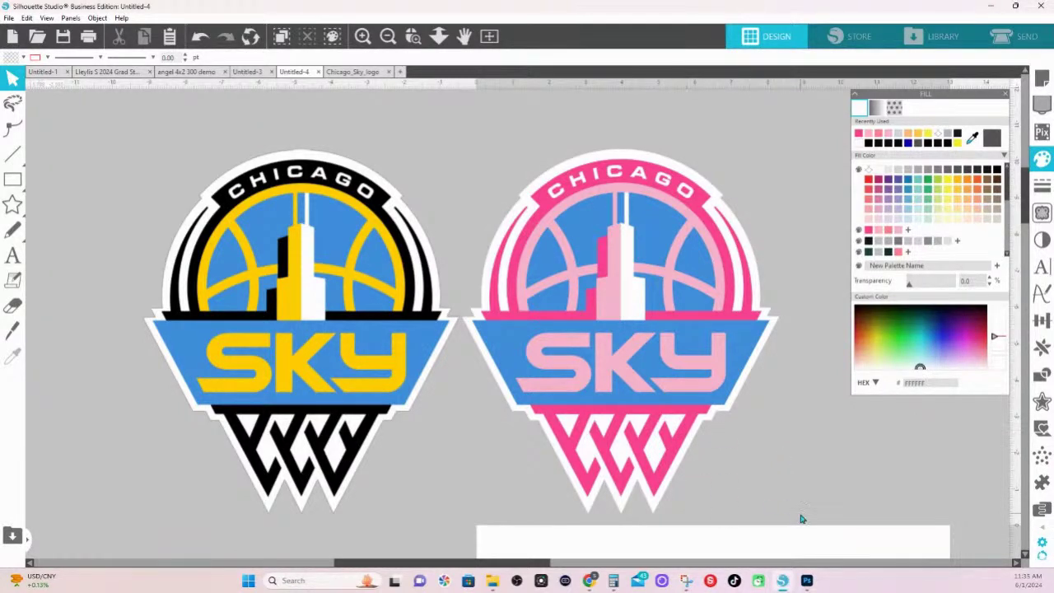
Try a green fill on the raster logo on the left and undo it
{"action": "left_click", "coordinate": [397, 373]}
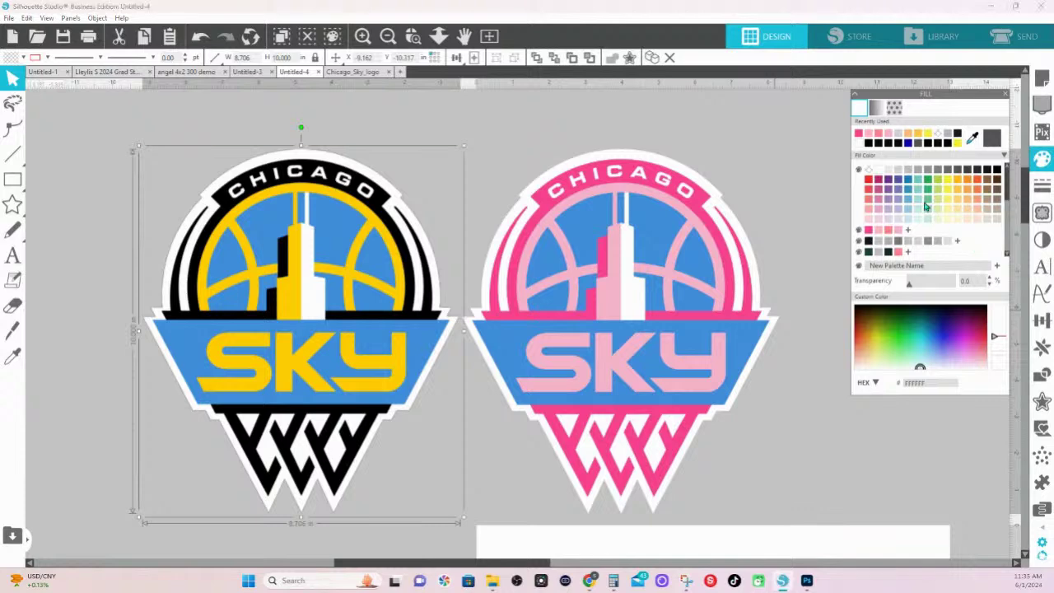
{"action": "left_click", "coordinate": [926, 206]}
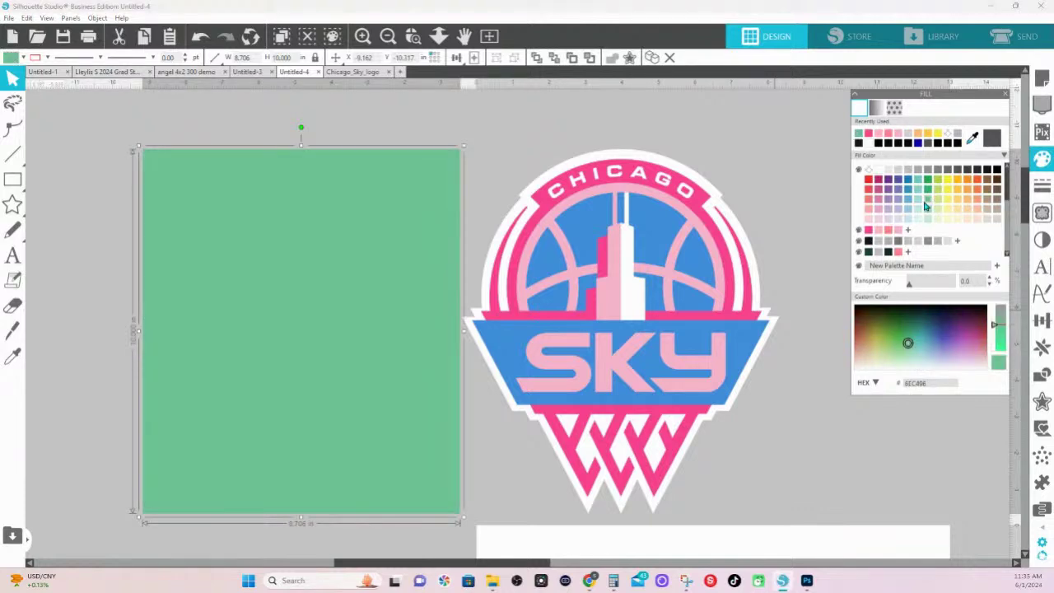
{"action": "key", "text": "ctrl+z"}
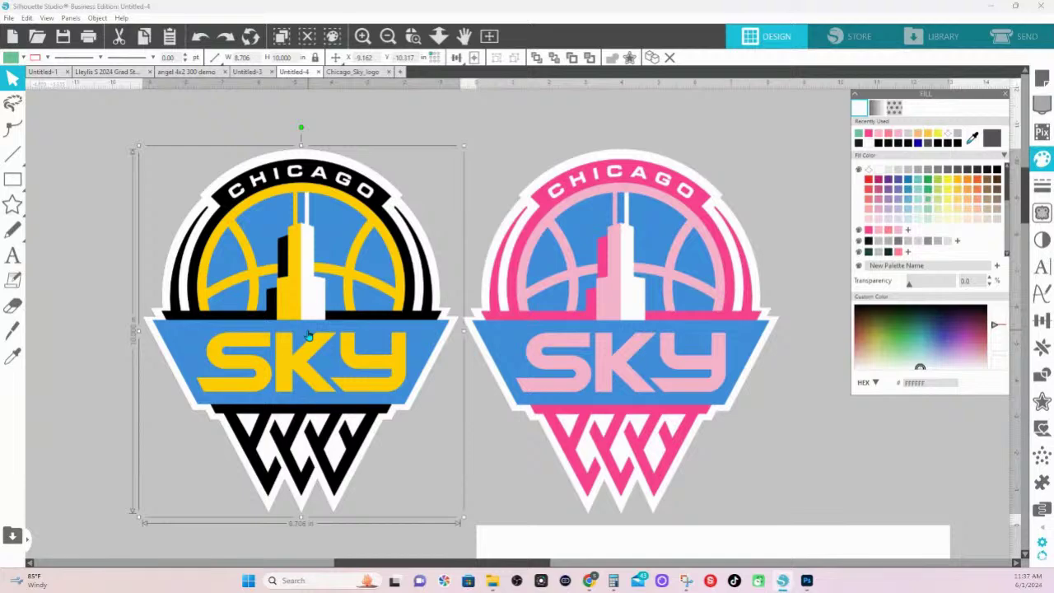
Scale all pieces of the pink vector logo down to about 2.9 in wide, and back up to about 9.63 in
{"action": "left_click_drag", "start_coordinate": [483, 122], "coordinate": [472, 156]}
{"action": "scroll", "coordinate": [478, 172], "scroll_direction": "up", "scroll_amount": 3}
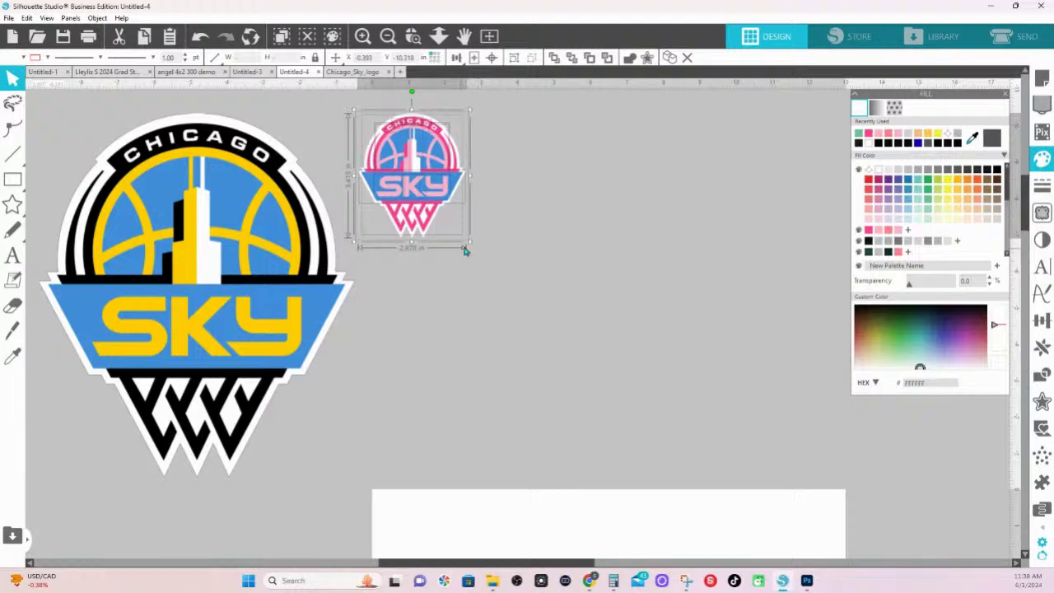
{"action": "left_click_drag", "start_coordinate": [469, 243], "coordinate": [709, 529]}
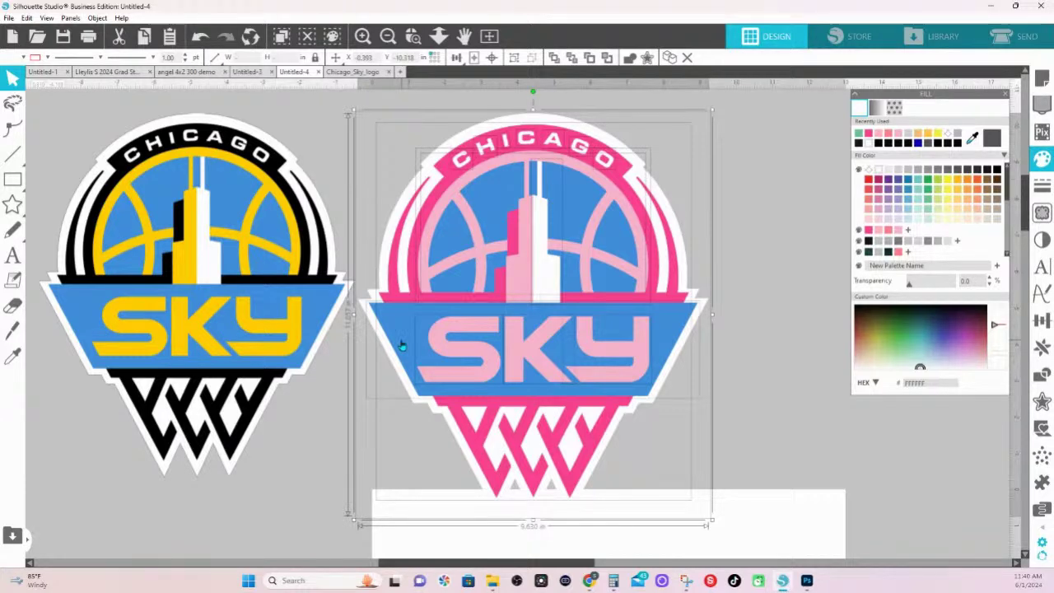
Enlarge the raster logo to about 10.69 by 12.28 in and reposition it beside the pink logo
{"action": "left_click_drag", "start_coordinate": [196, 392], "coordinate": [405, 399]}
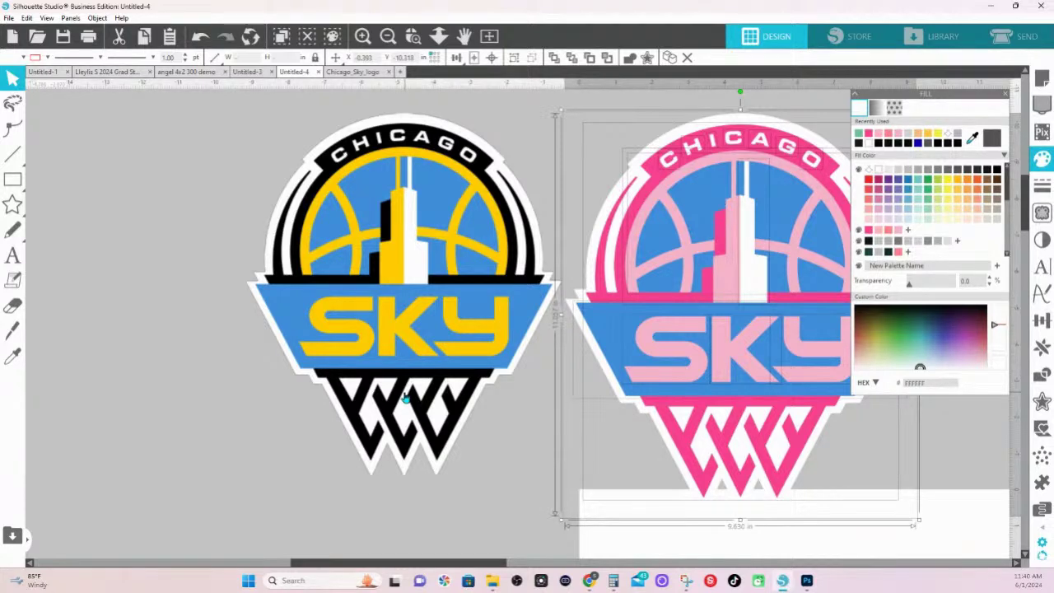
{"action": "left_click", "coordinate": [244, 333]}
{"action": "left_click", "coordinate": [376, 305]}
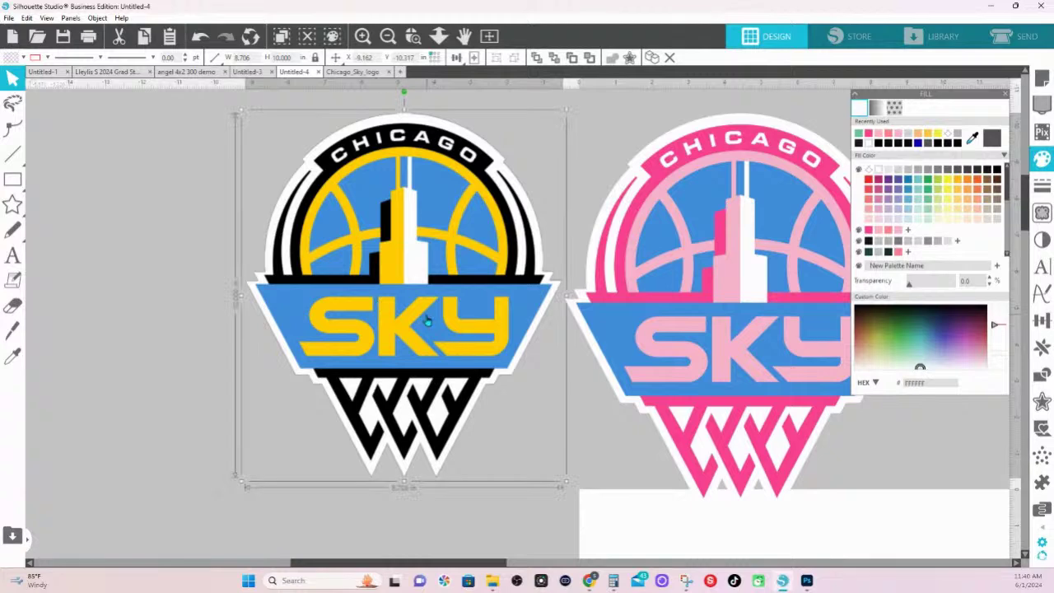
{"action": "left_click_drag", "start_coordinate": [239, 484], "coordinate": [197, 506]}
{"action": "left_click_drag", "start_coordinate": [341, 381], "coordinate": [327, 363]}
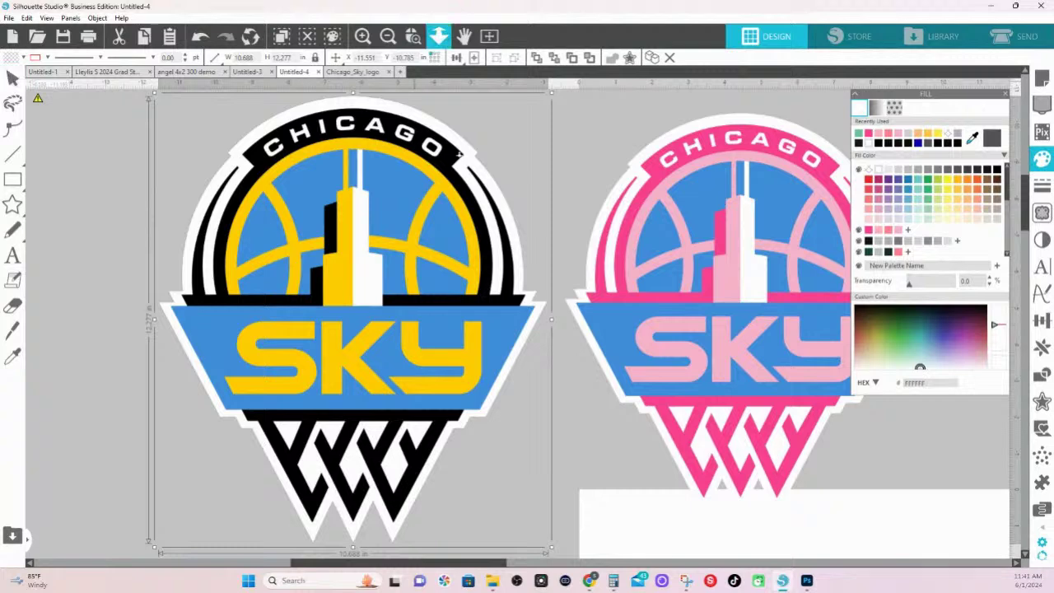
Move the enlarged raster logo closer to the pink vector logo and bring it to the front
{"action": "left_click", "coordinate": [439, 36]}
{"action": "left_click_drag", "start_coordinate": [402, 274], "coordinate": [371, 263]}
{"action": "left_click", "coordinate": [576, 199]}
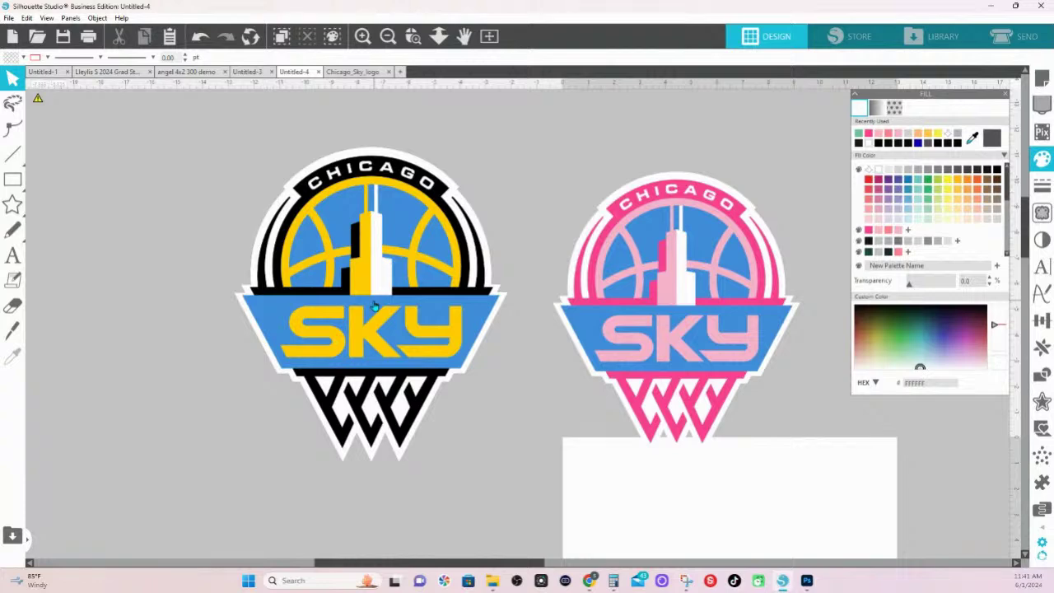
{"action": "left_click_drag", "start_coordinate": [375, 305], "coordinate": [402, 291]}
{"action": "right_click", "coordinate": [403, 291]}
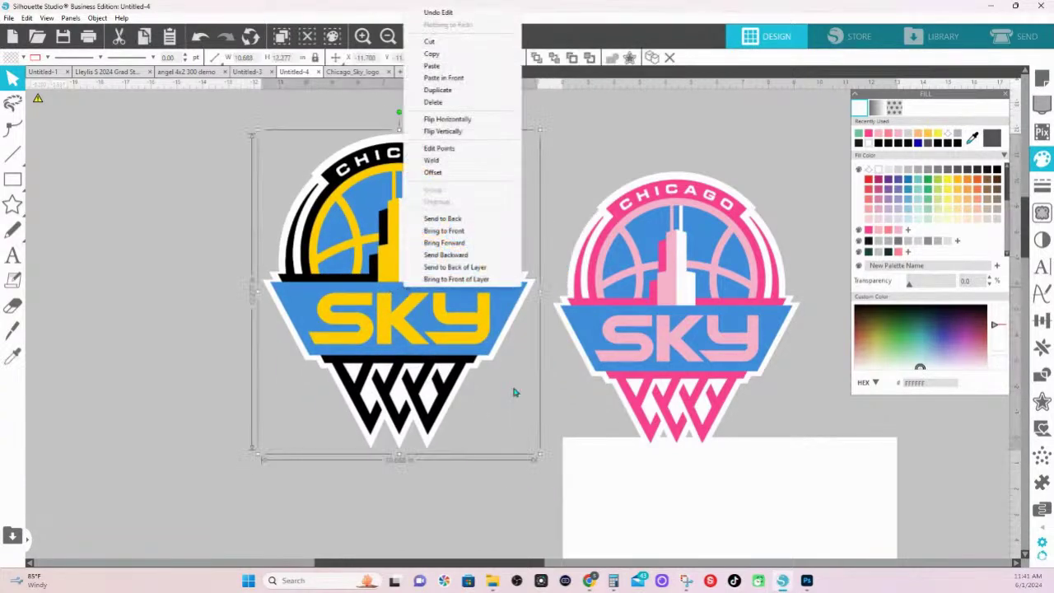
{"action": "left_click", "coordinate": [460, 231]}
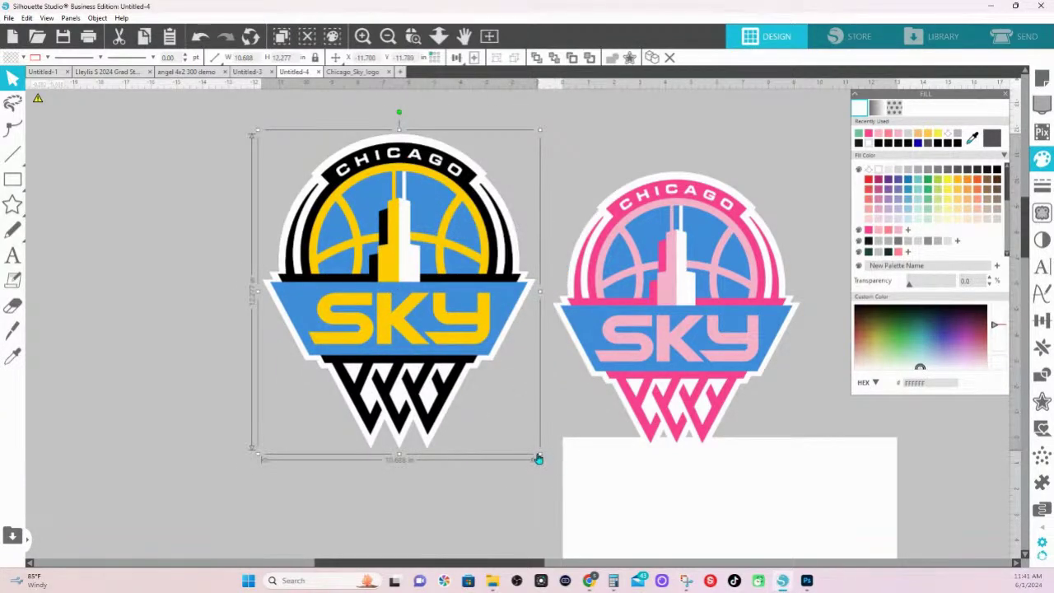
Shrink the raster logo to about 2.21 by 2.54 in, move it toward the pink logo and enlarge it again
{"action": "left_click_drag", "start_coordinate": [537, 459], "coordinate": [319, 196]}
{"action": "left_click_drag", "start_coordinate": [288, 164], "coordinate": [382, 286]}
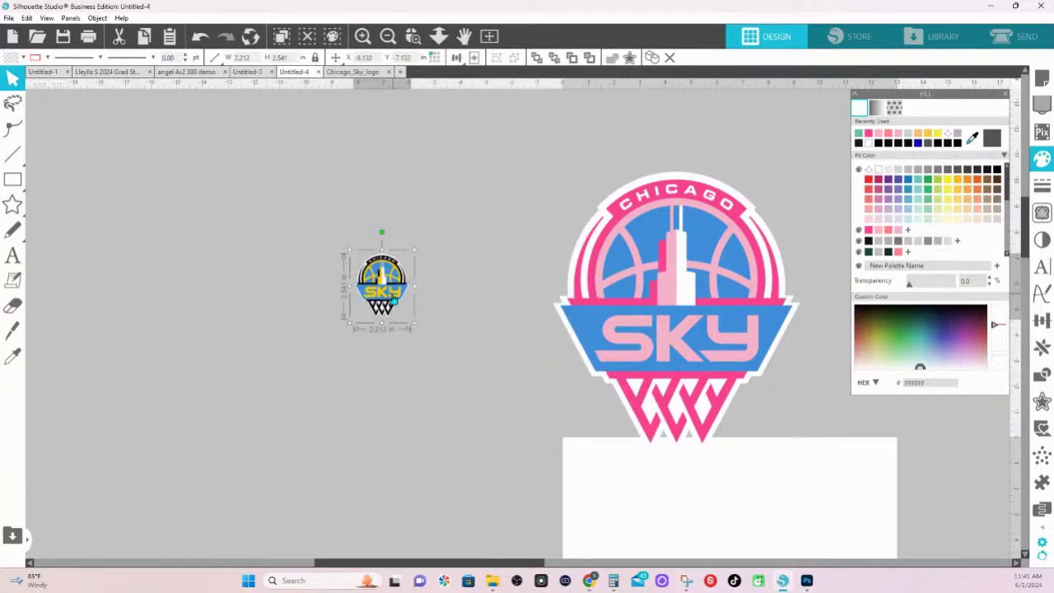
{"action": "left_click_drag", "start_coordinate": [420, 330], "coordinate": [547, 475]}
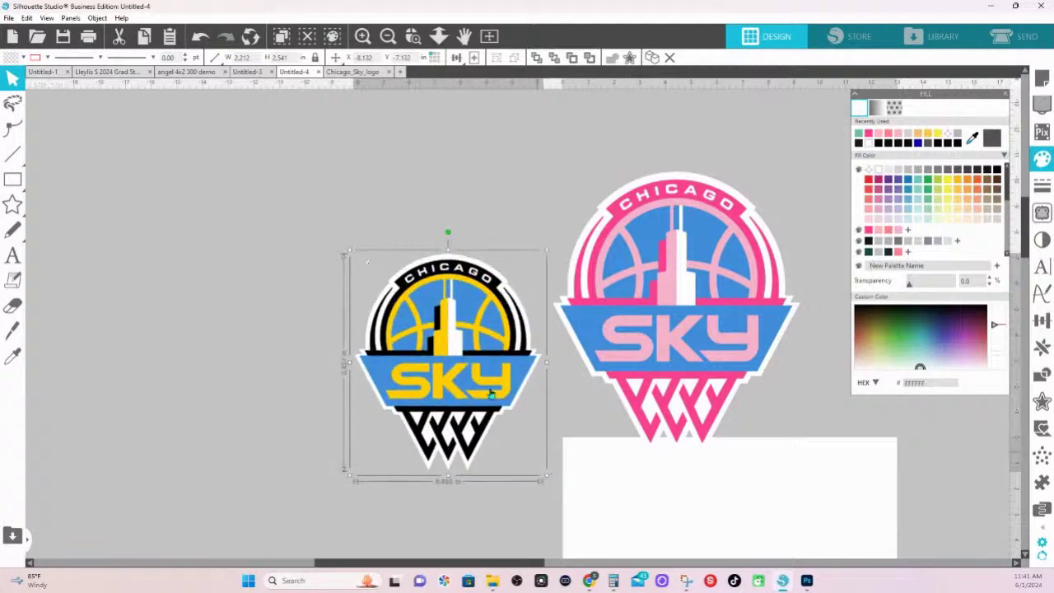
Place the raster logo level with the pink vector logo, select both logos together and clear the selection
{"action": "left_click", "coordinate": [440, 35]}
{"action": "left_click_drag", "start_coordinate": [440, 330], "coordinate": [406, 245]}
{"action": "left_click_drag", "start_coordinate": [229, 173], "coordinate": [659, 395]}
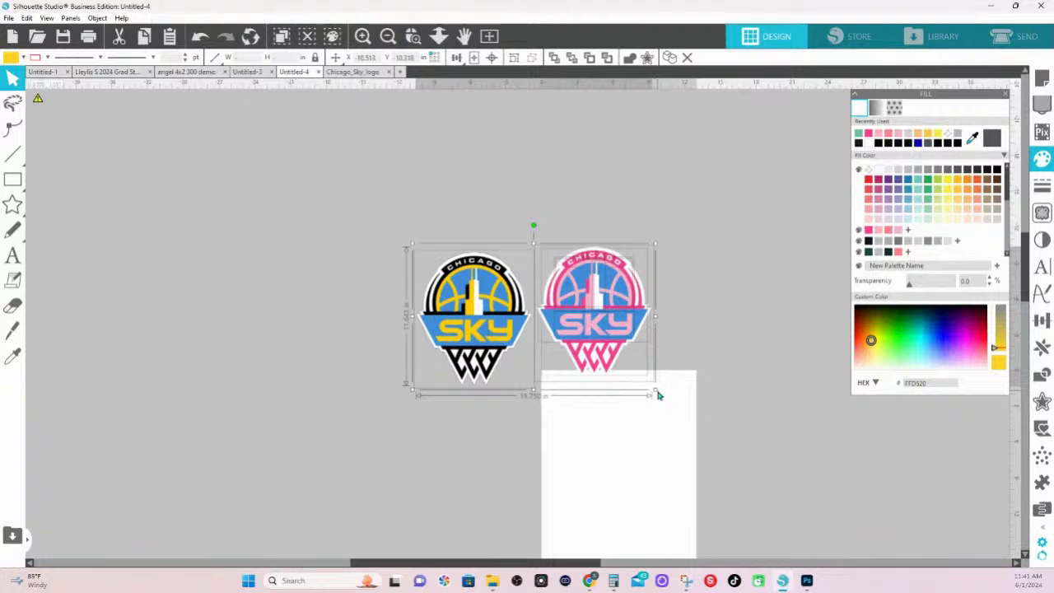
{"action": "scroll", "coordinate": [915, 532], "scroll_direction": "down", "scroll_amount": 2}
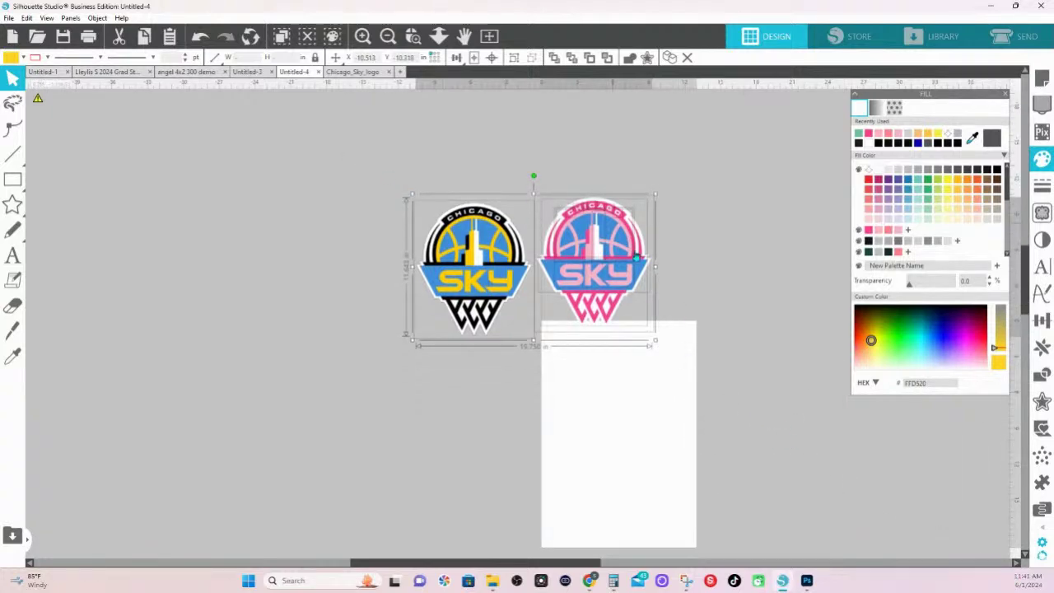
{"action": "left_click", "coordinate": [704, 277]}
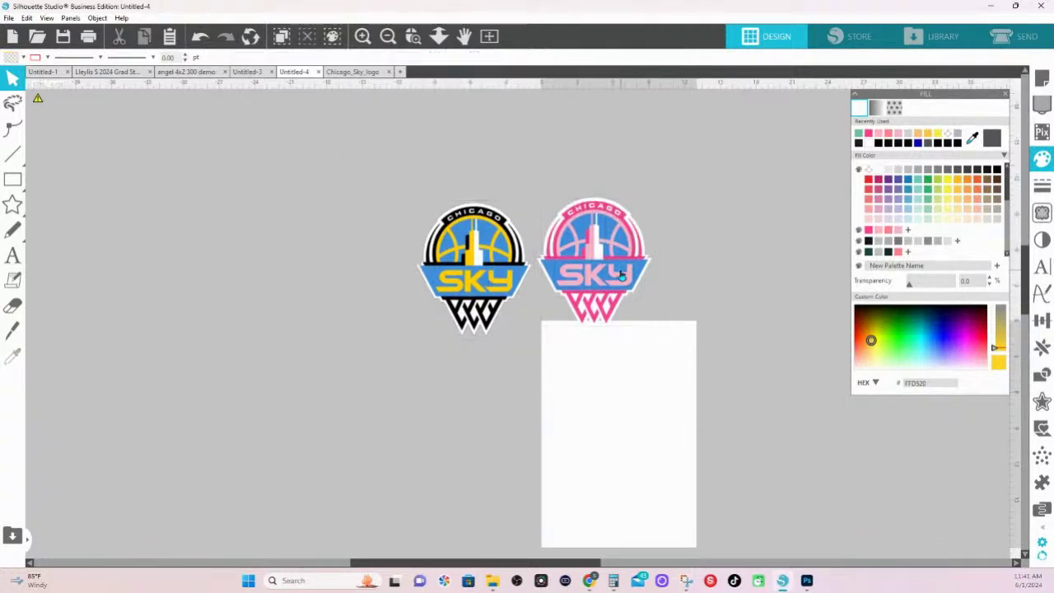
Recolor the vector logo's dark pink frame, light pink ball-and-tower artwork and SKY lettering with yellow sampled from the raster logo
{"action": "left_click", "coordinate": [628, 226]}
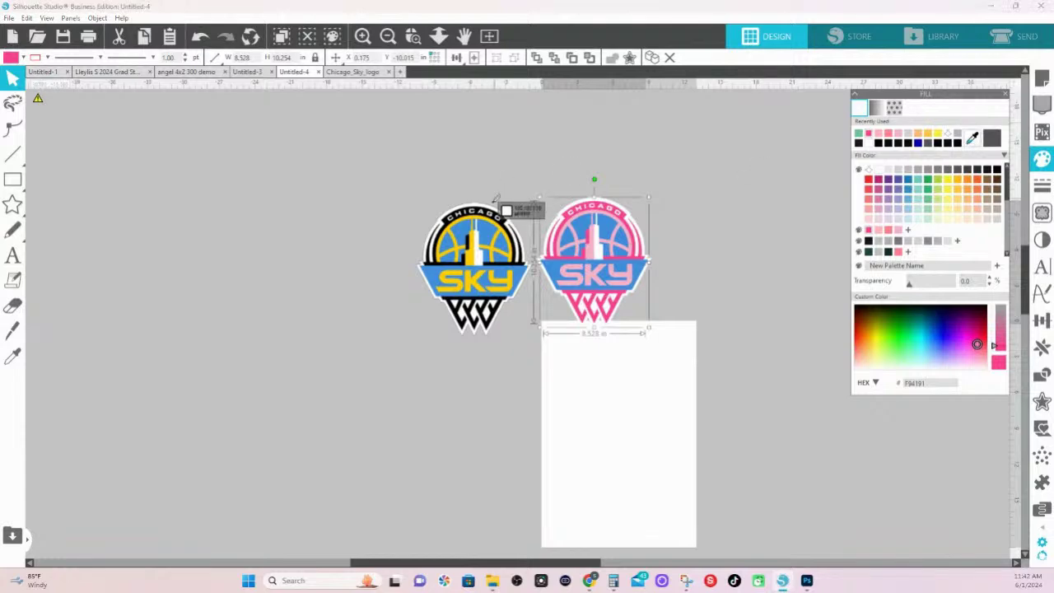
{"action": "left_click", "coordinate": [493, 224]}
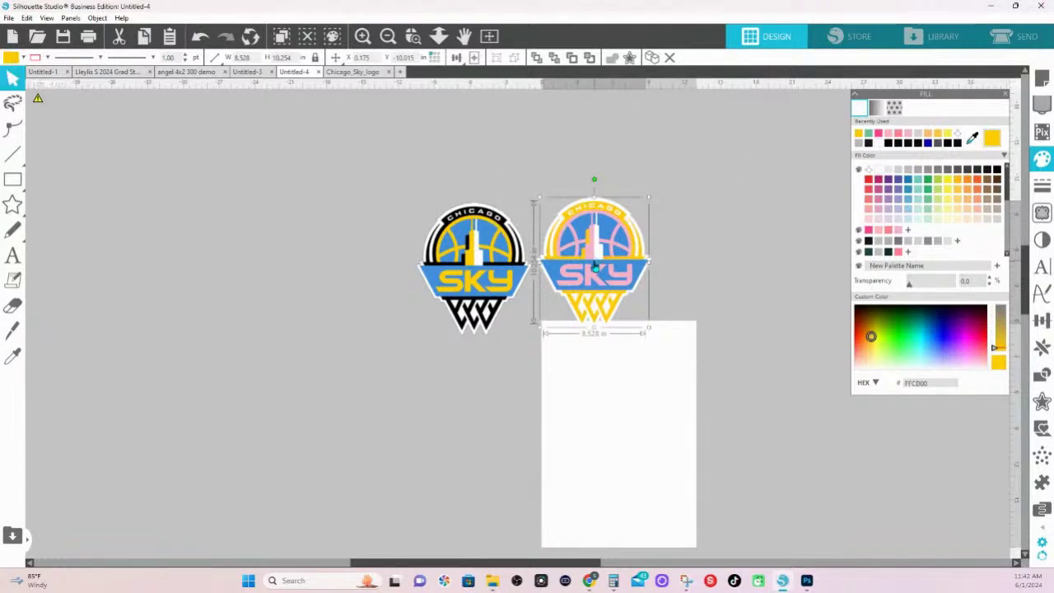
{"action": "left_click", "coordinate": [590, 254]}
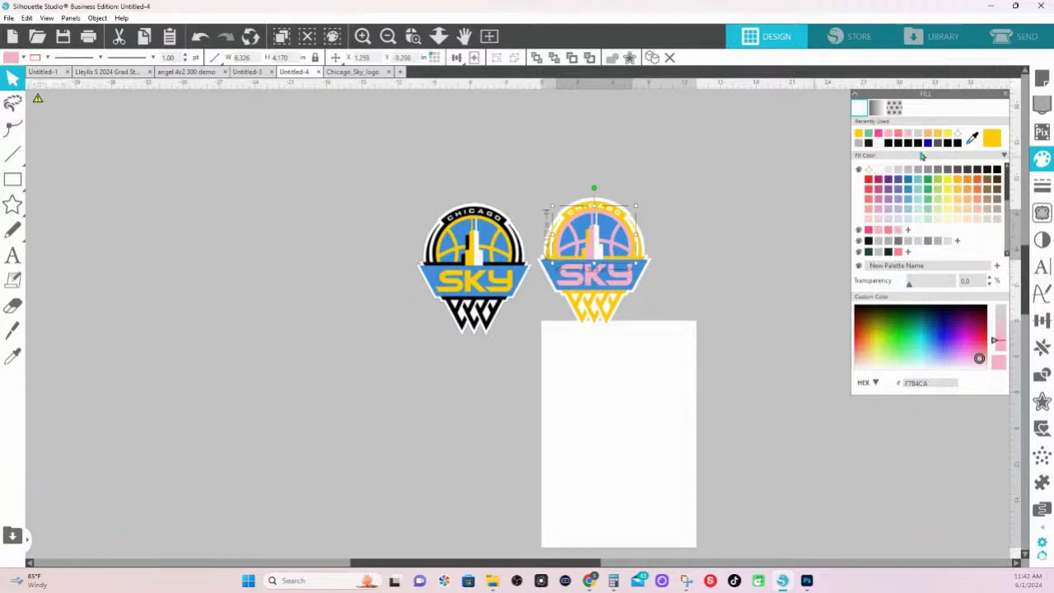
{"action": "left_click", "coordinate": [583, 282], "text": "shift"}
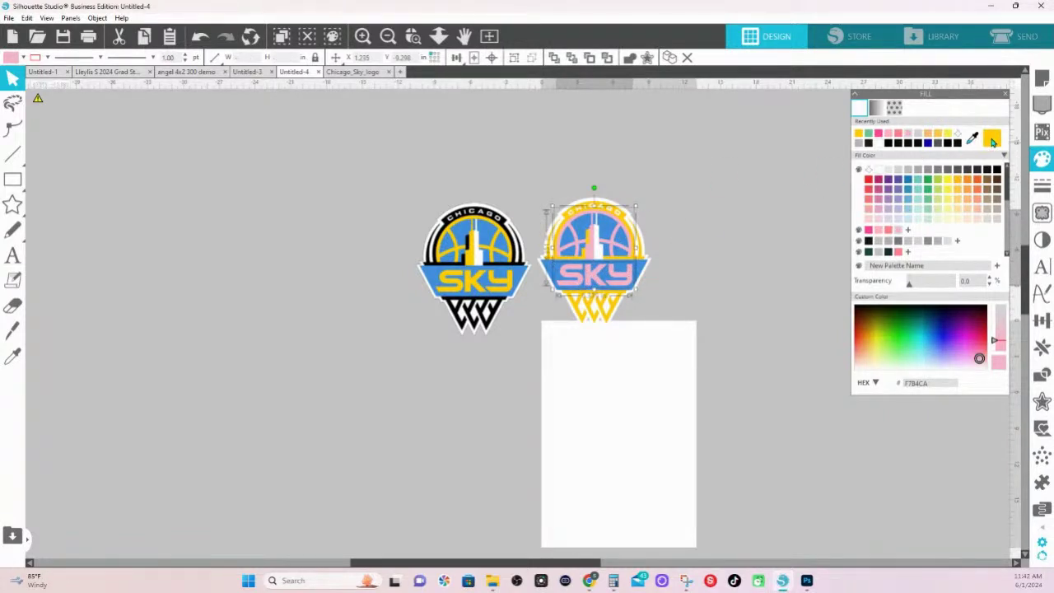
{"action": "left_click", "coordinate": [992, 140]}
Fill the vector logo's outer frame, CHICAGO banner and net with black and clear the selection
{"action": "left_click", "coordinate": [626, 220]}
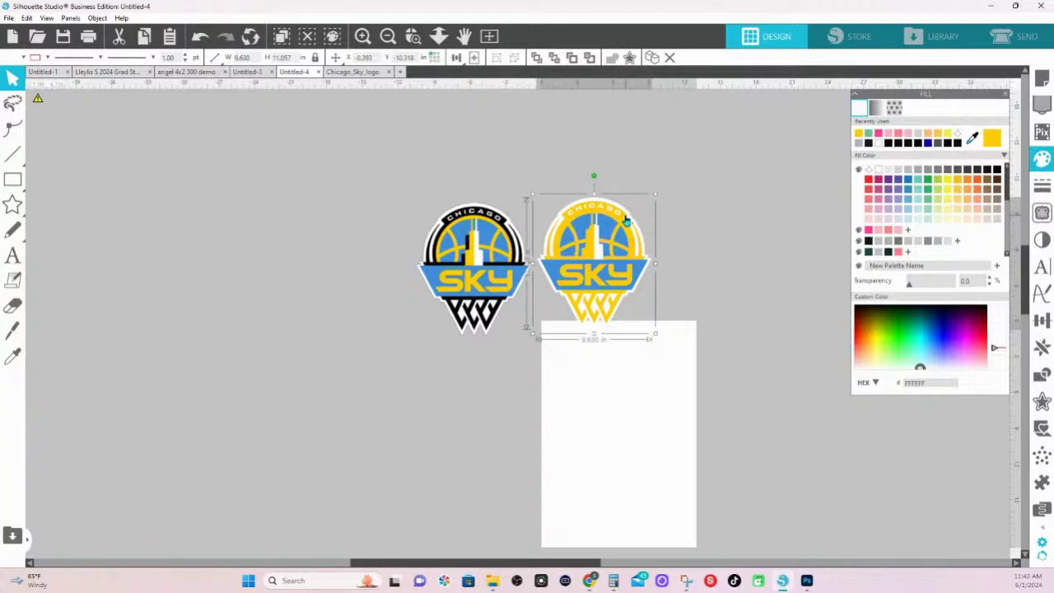
{"action": "left_click", "coordinate": [997, 171]}
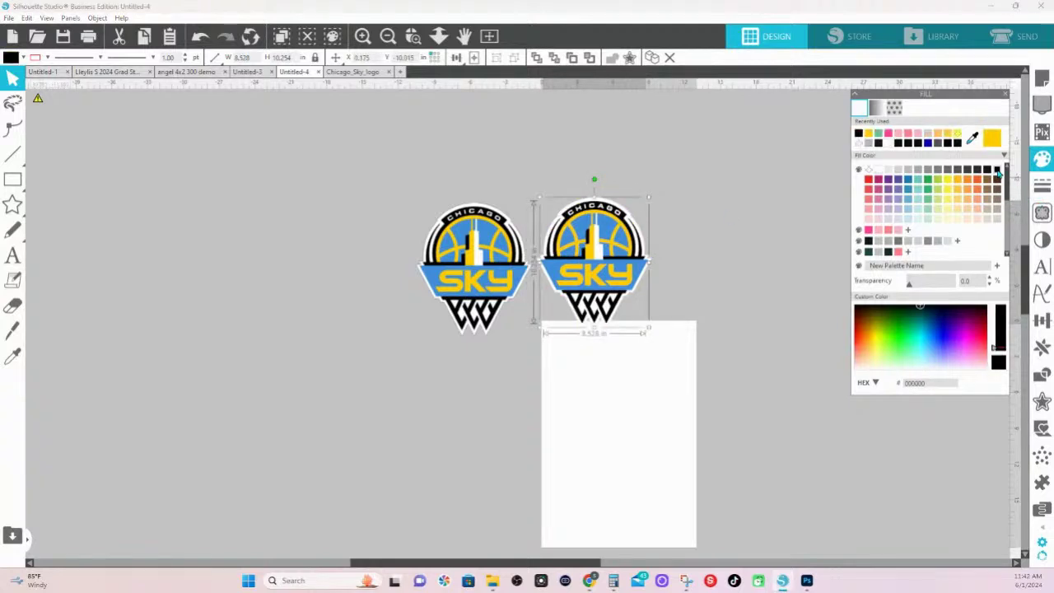
{"action": "left_click", "coordinate": [337, 153]}
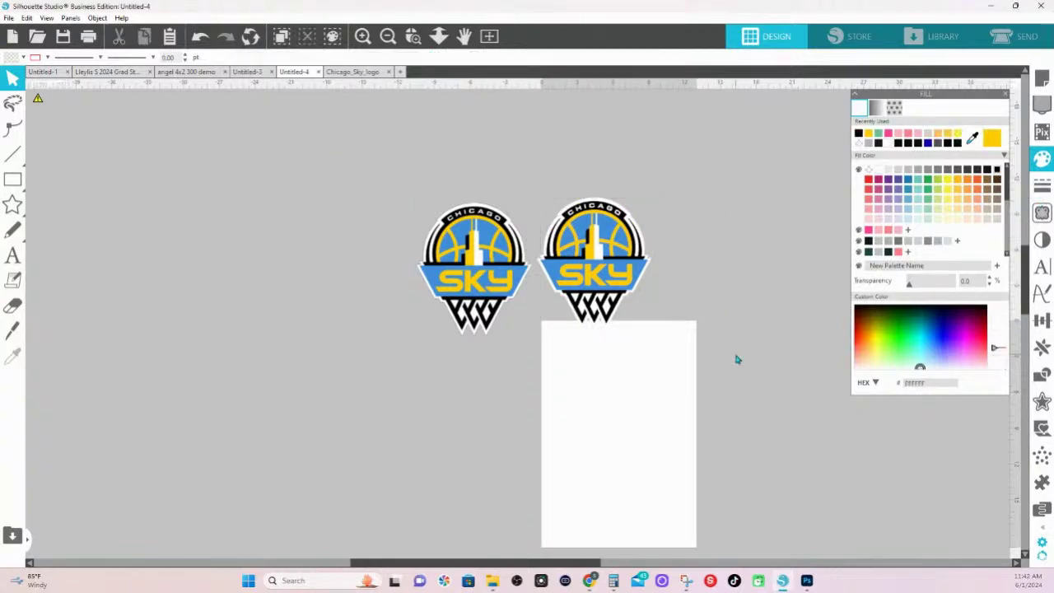
Select the raster and vector logos together and enlarge them to about 147.5 in overall width
{"action": "left_click_drag", "start_coordinate": [737, 358], "coordinate": [552, 198]}
{"action": "left_click_drag", "start_coordinate": [402, 165], "coordinate": [701, 367]}
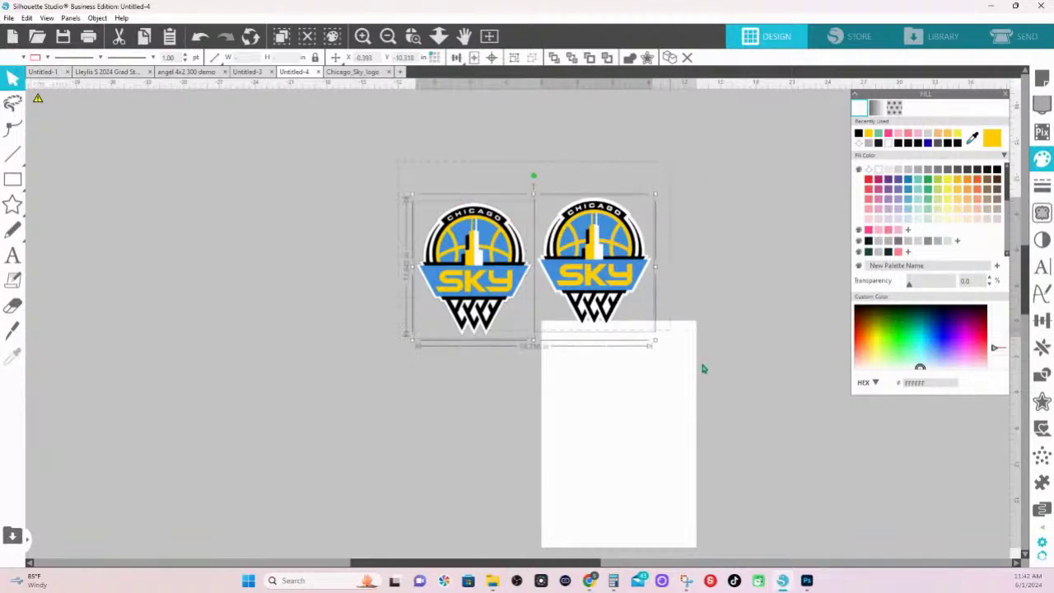
{"action": "scroll", "coordinate": [449, 241], "scroll_direction": "up", "scroll_amount": 5}
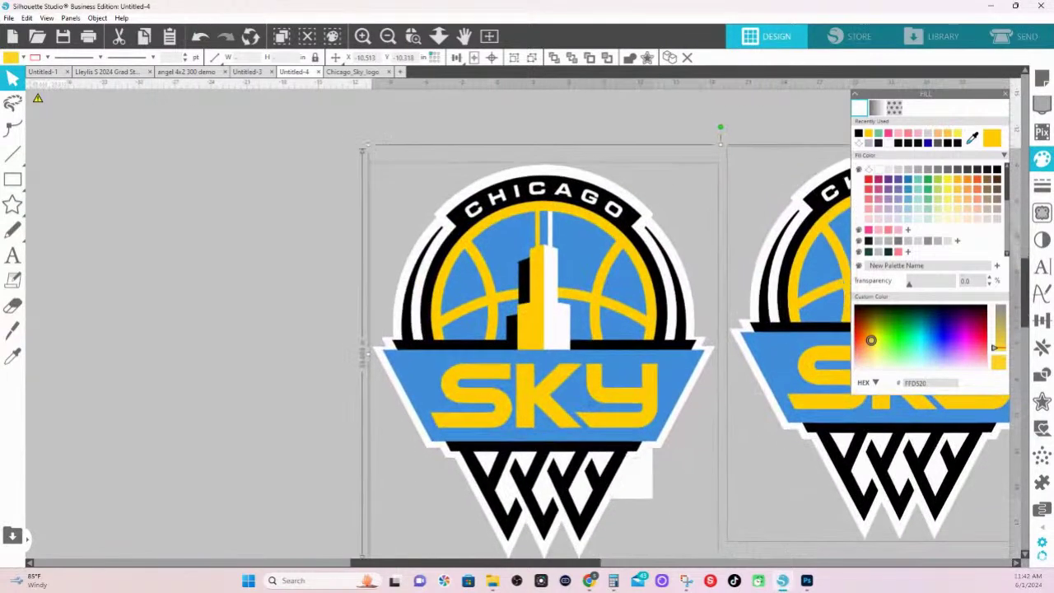
{"action": "scroll", "coordinate": [517, 313], "scroll_direction": "up", "scroll_amount": 5}
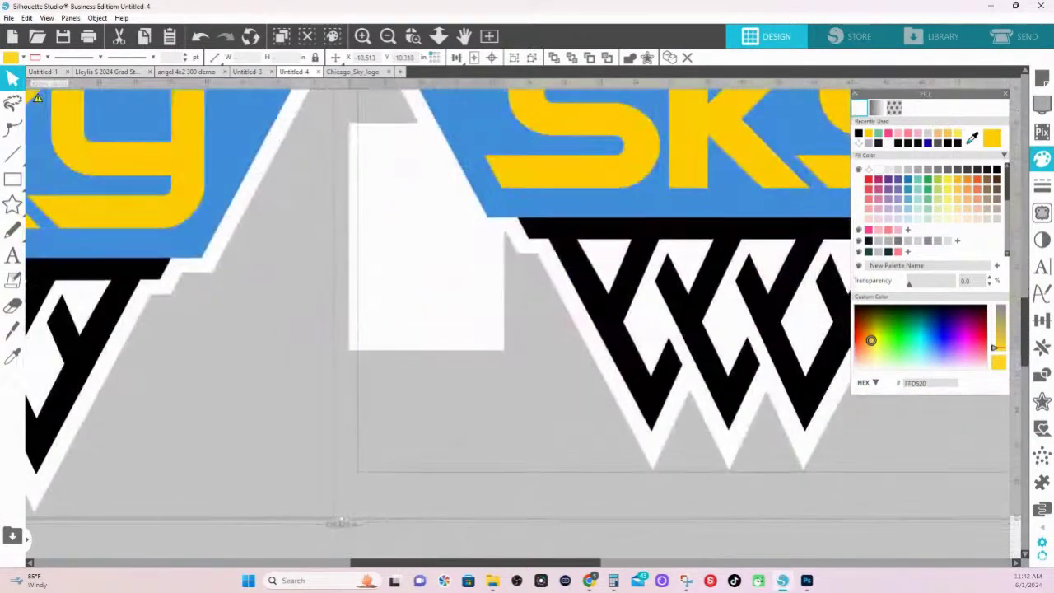
{"action": "scroll", "coordinate": [495, 288], "scroll_direction": "up", "scroll_amount": 2}
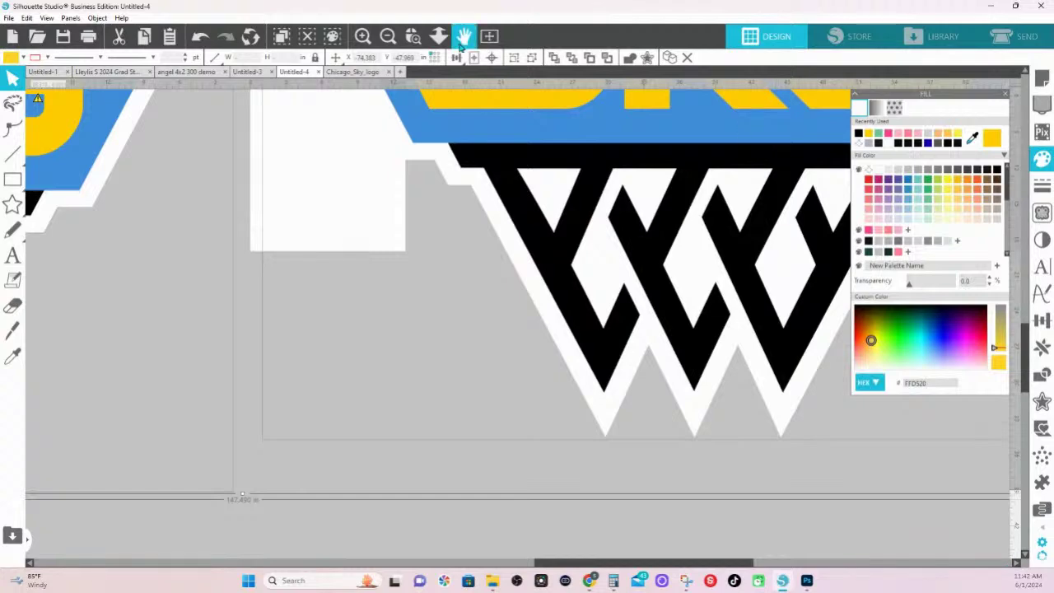
{"action": "left_click", "coordinate": [439, 35]}
{"action": "left_click_drag", "start_coordinate": [444, 162], "coordinate": [368, 252]}
{"action": "key", "text": "Escape"}
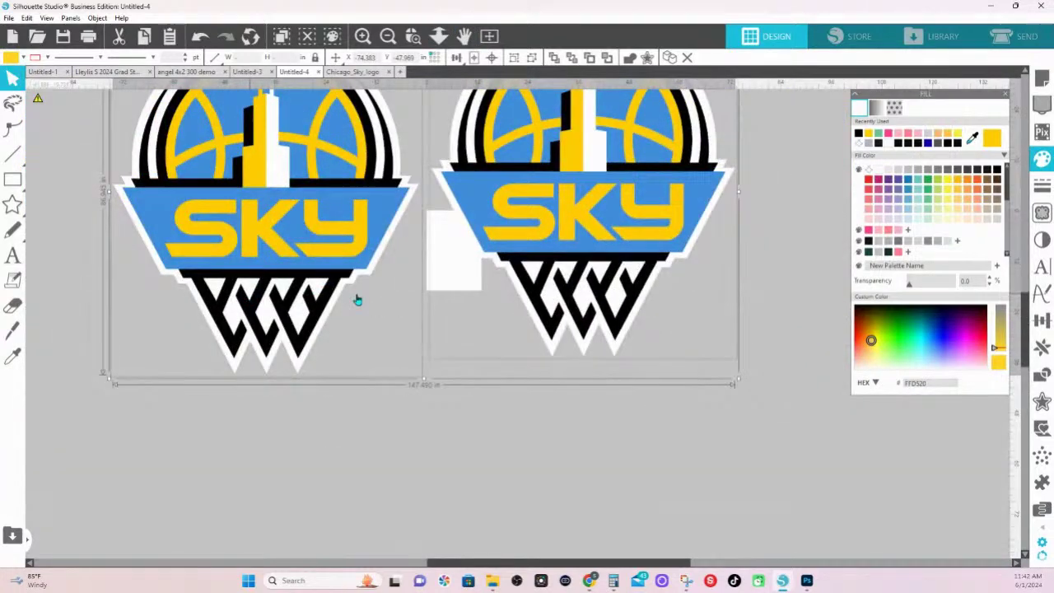
Move the raster logo over the vector logo so the two overlap, and clear the selection
{"action": "left_click", "coordinate": [453, 314]}
{"action": "left_click_drag", "start_coordinate": [309, 284], "coordinate": [554, 244]}
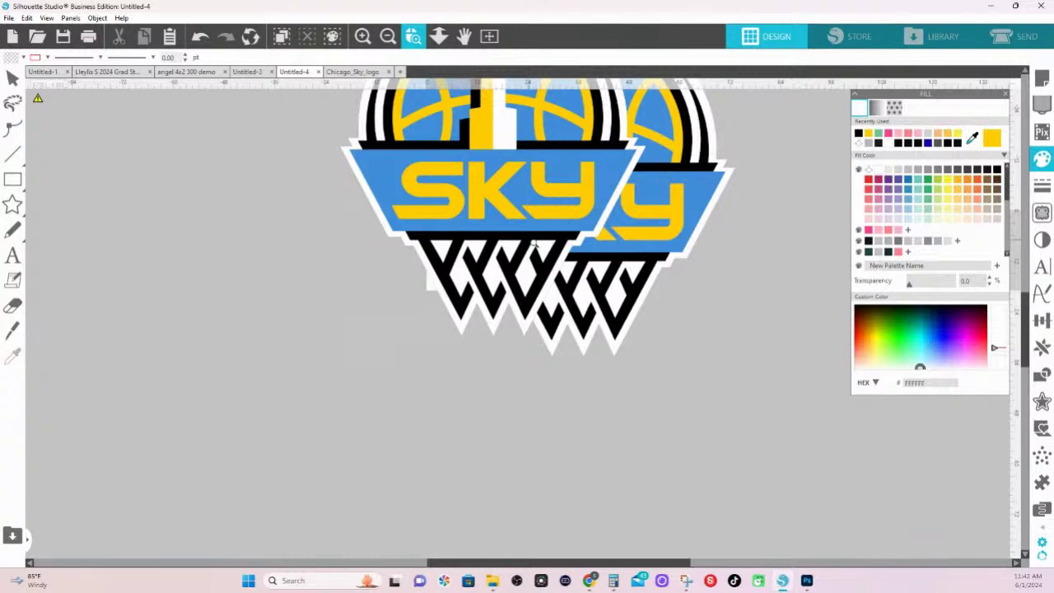
{"action": "left_click", "coordinate": [705, 331]}
Examine the net edges of the overlapping logos up close to compare the raster edges with the vector edges
{"action": "scroll", "coordinate": [704, 331], "scroll_direction": "up", "scroll_amount": 5}
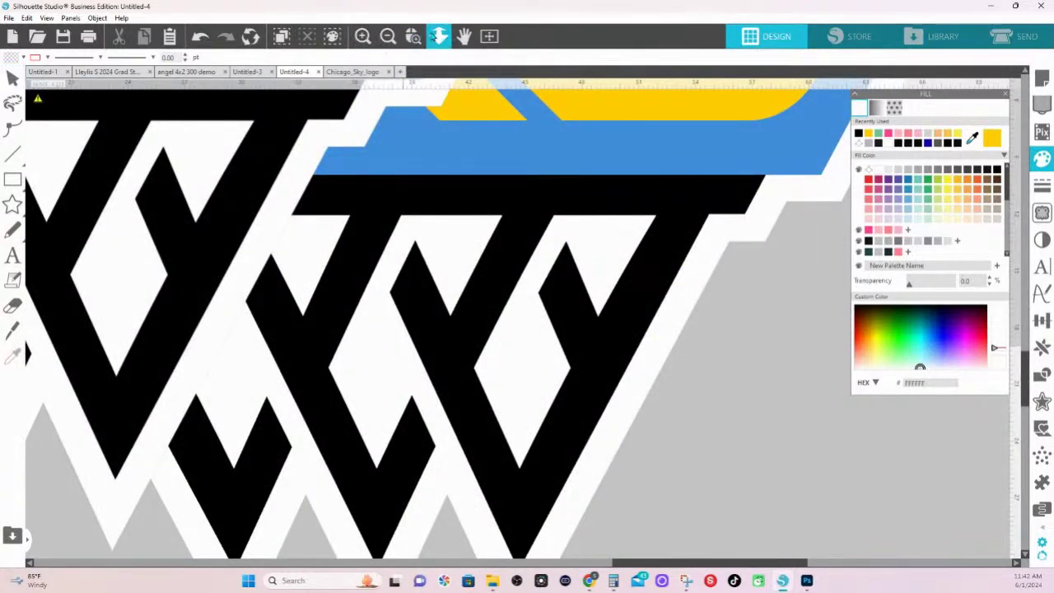
{"action": "left_click", "coordinate": [413, 35]}
{"action": "left_click_drag", "start_coordinate": [189, 200], "coordinate": [477, 320]}
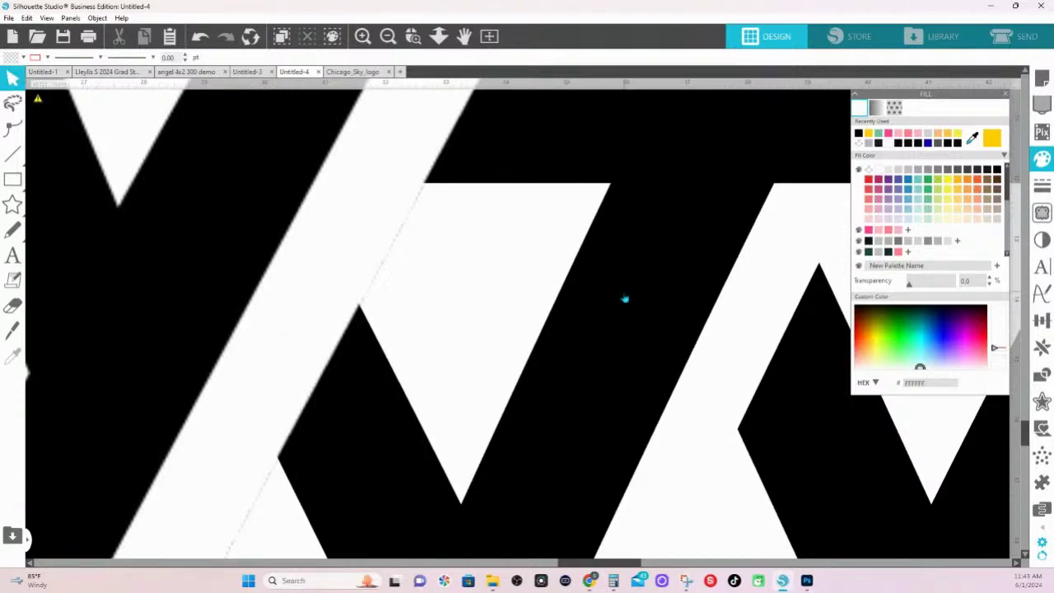
{"action": "scroll", "coordinate": [625, 299], "scroll_direction": "up", "scroll_amount": 3}
{"action": "left_click_drag", "start_coordinate": [252, 228], "coordinate": [654, 299]}
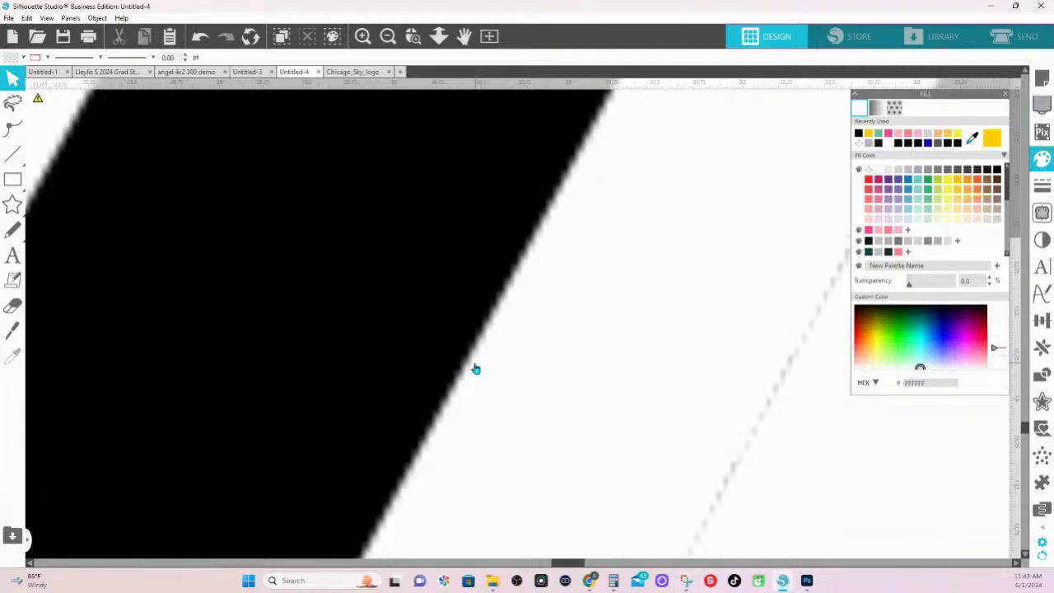
{"action": "left_click_drag", "start_coordinate": [902, 419], "coordinate": [285, 257]}
{"action": "left_click_drag", "start_coordinate": [689, 346], "coordinate": [483, 343]}
{"action": "left_click_drag", "start_coordinate": [631, 374], "coordinate": [223, 272]}
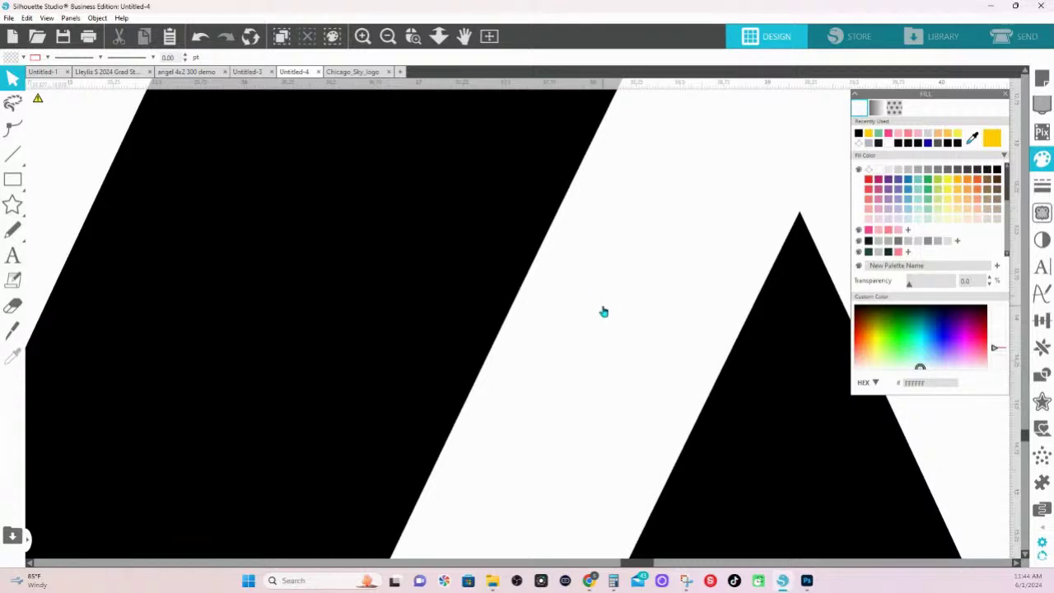
{"action": "scroll", "coordinate": [604, 311], "scroll_direction": "down", "scroll_amount": 5}
{"action": "scroll", "coordinate": [604, 312], "scroll_direction": "down", "scroll_amount": 2}
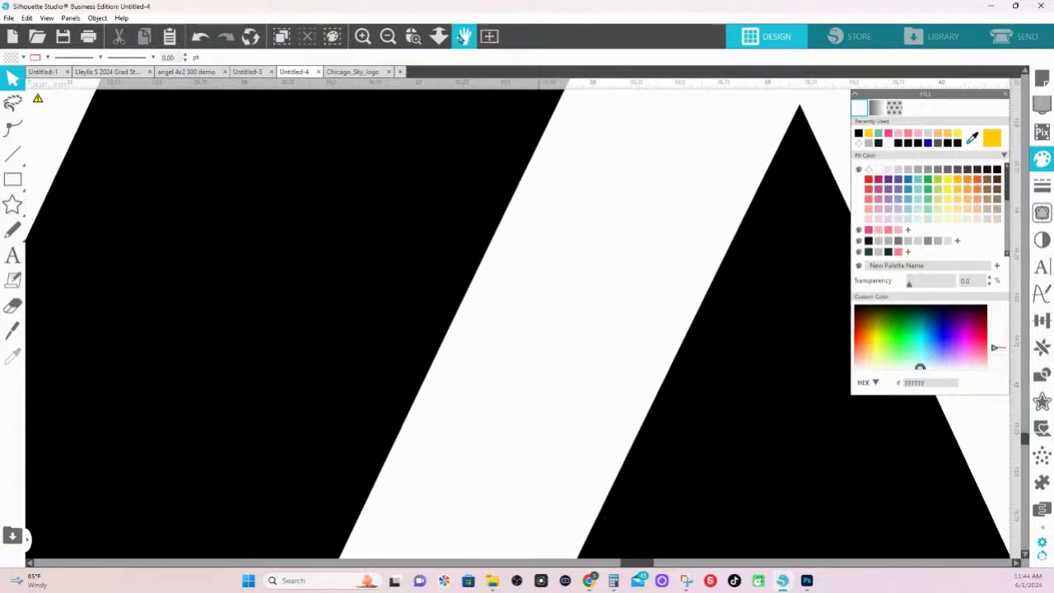
{"action": "left_click", "coordinate": [439, 35]}
{"action": "left_click_drag", "start_coordinate": [461, 107], "coordinate": [516, 260]}
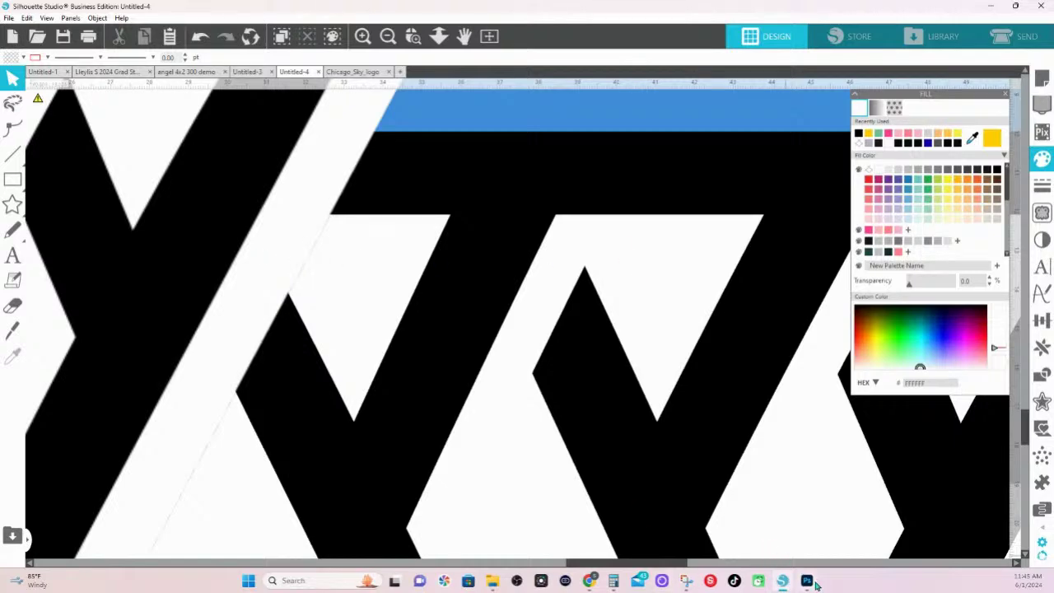
Switch to the Chrome window with the shop site and show the Canva home page there
{"action": "mouse_move", "coordinate": [589, 581]}
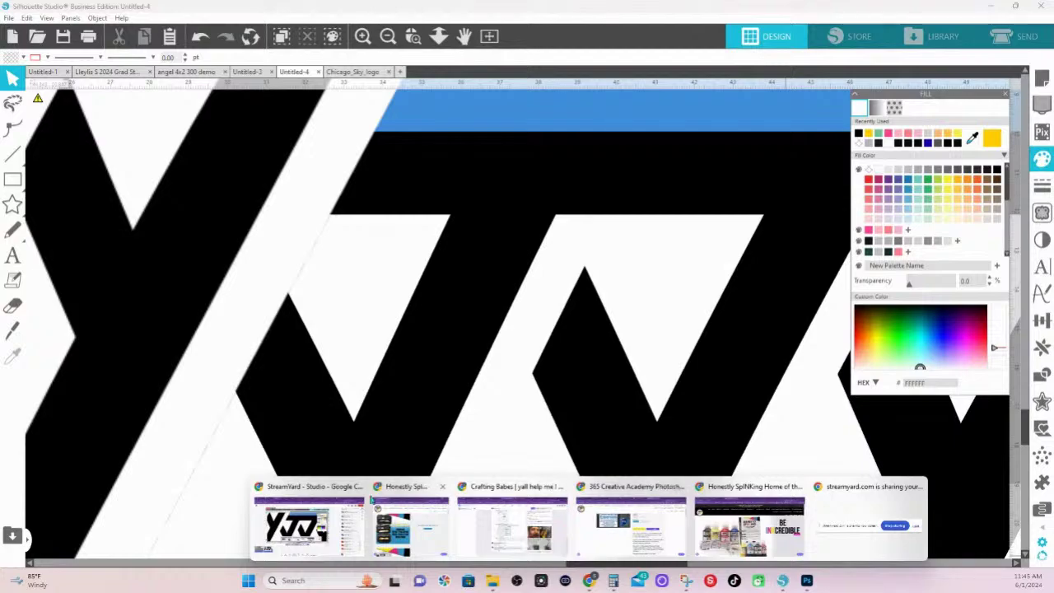
{"action": "left_click", "coordinate": [746, 506]}
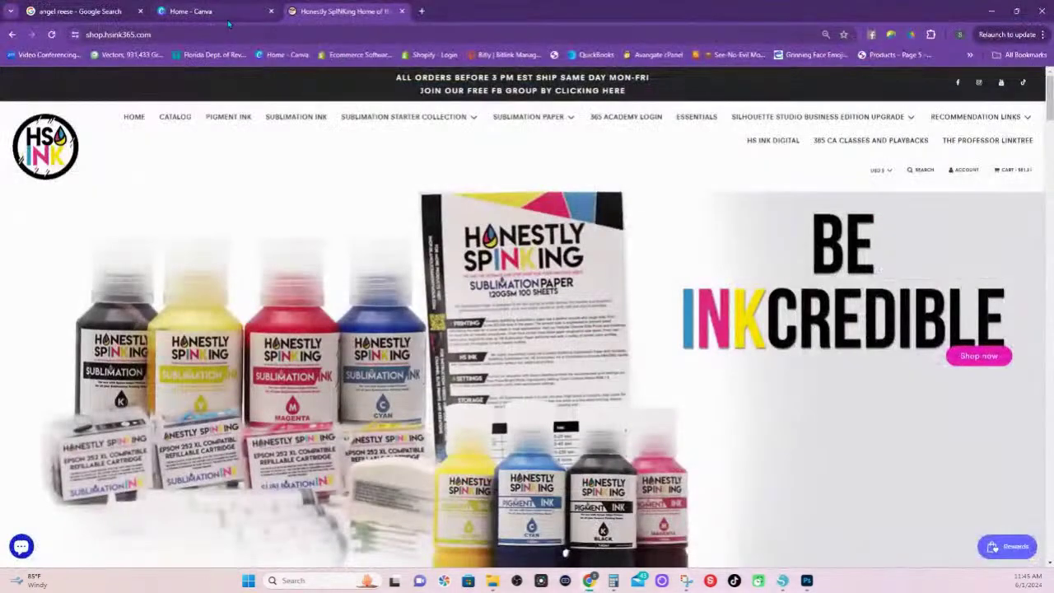
{"action": "left_click", "coordinate": [206, 11]}
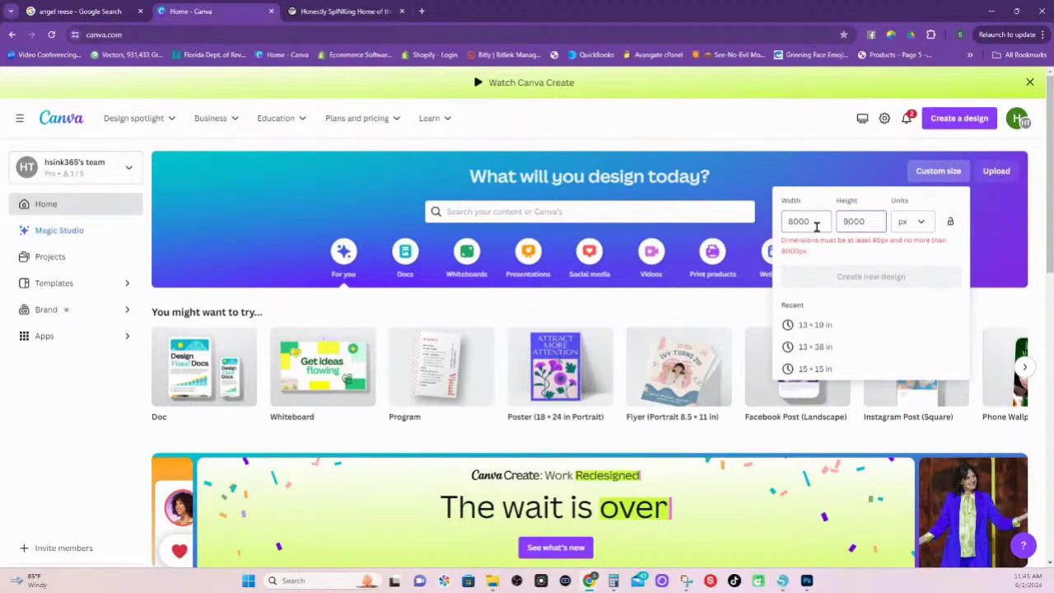
Switch to Calculator, clear the previous calculation and divide 8000 by 300
{"action": "left_click", "coordinate": [614, 582]}
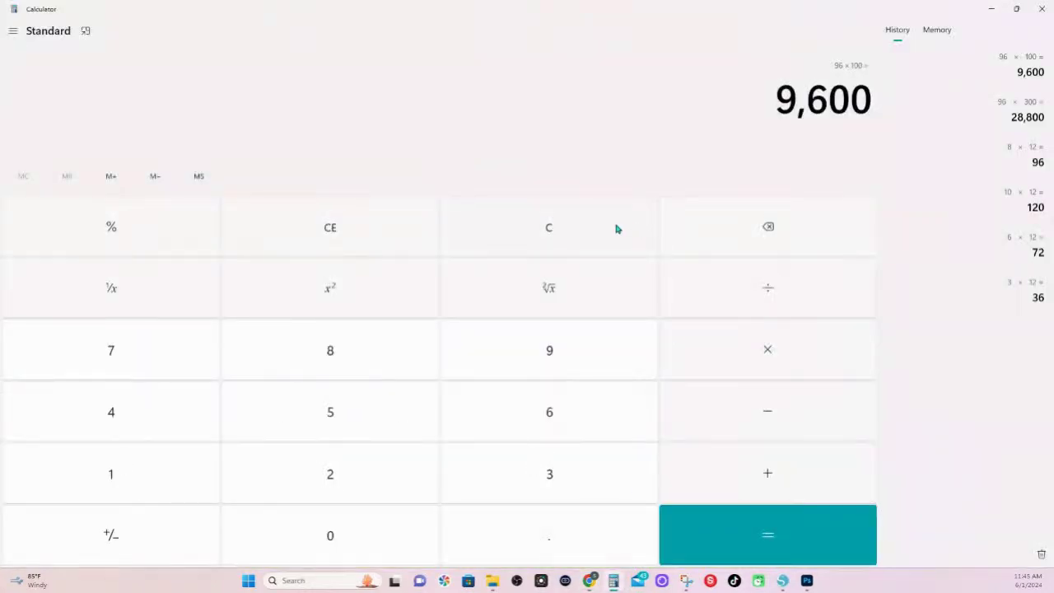
{"action": "left_click", "coordinate": [583, 231]}
{"action": "type", "text": "8000"}
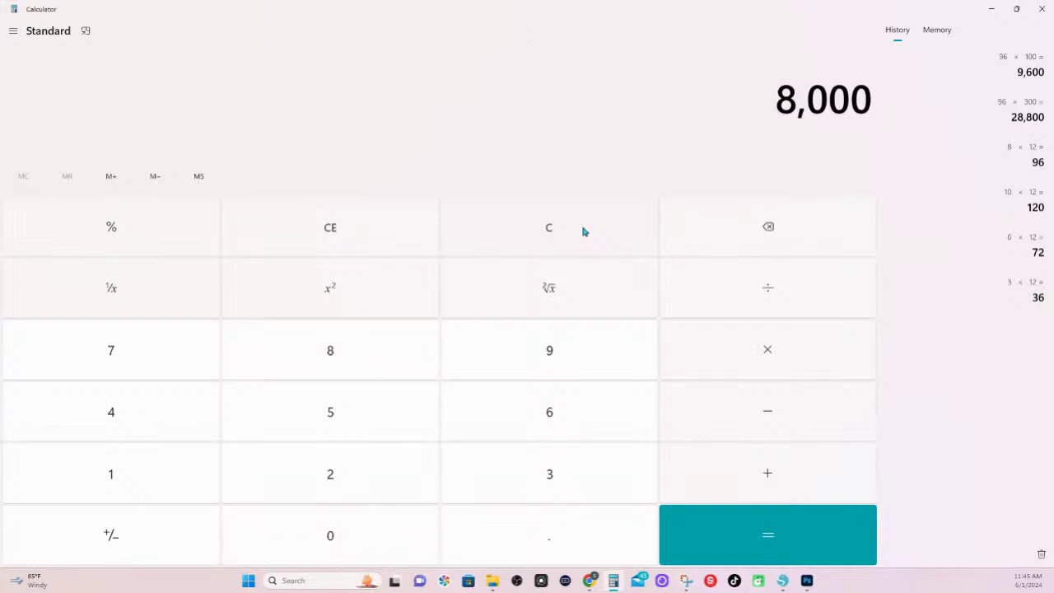
{"action": "key", "text": "slash"}
{"action": "type", "text": "300"}
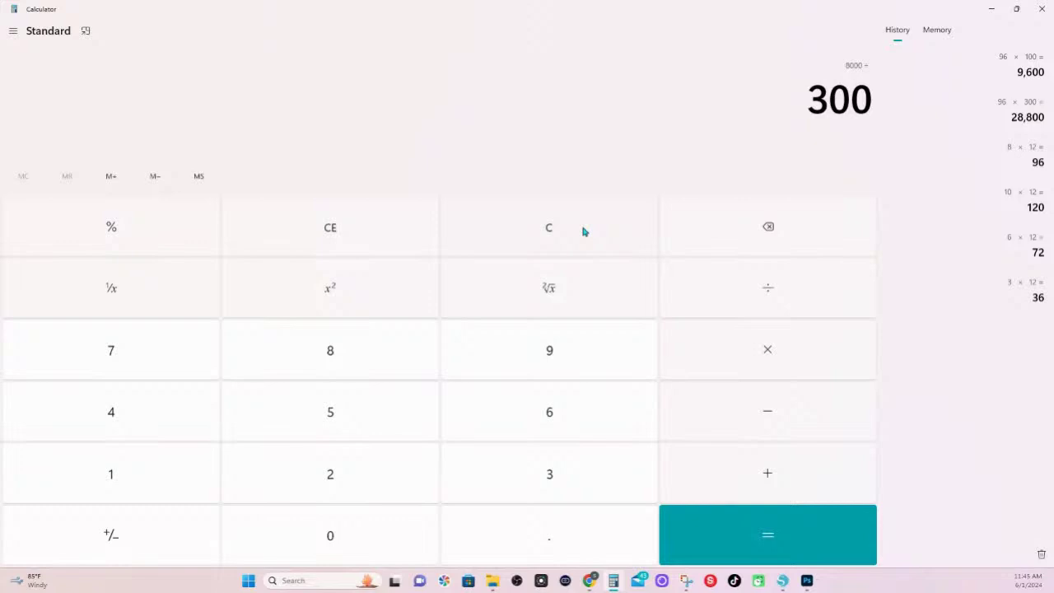
{"action": "key", "text": "Return"}
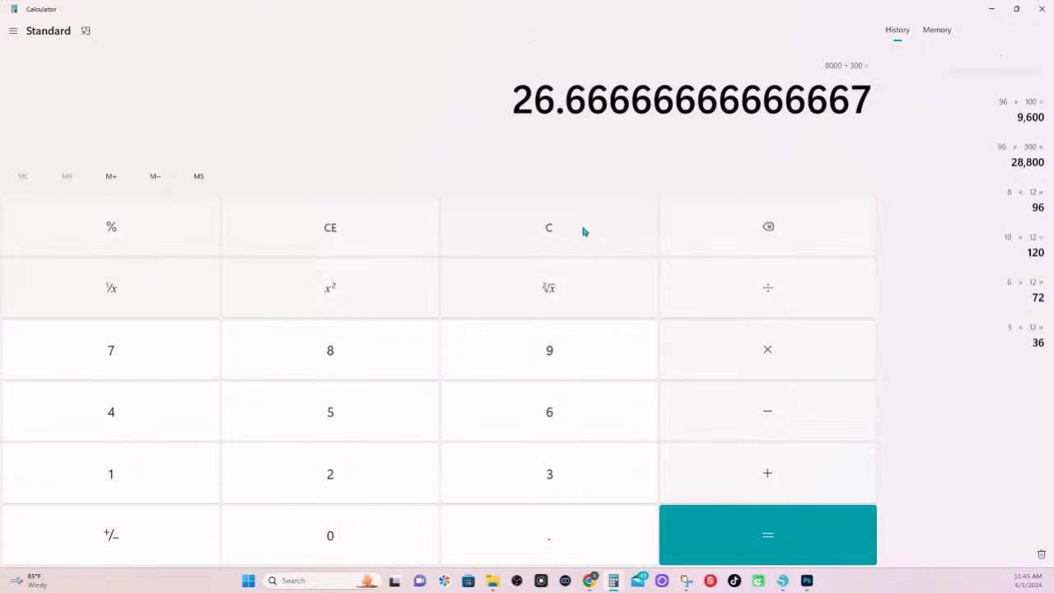
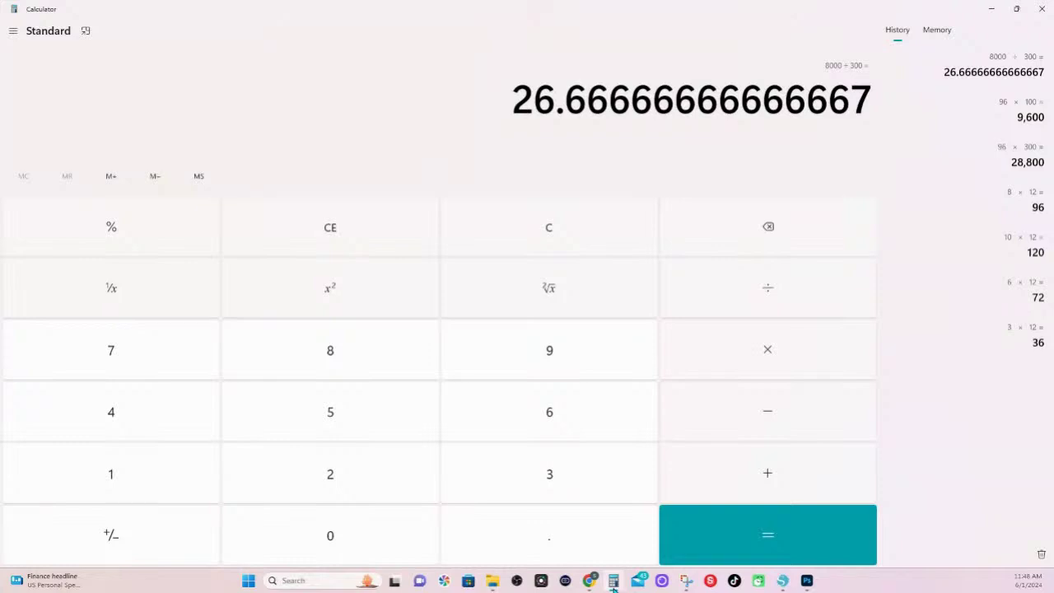
Divide 8000 by 100 in the calculator
{"action": "type", "text": "8000"}
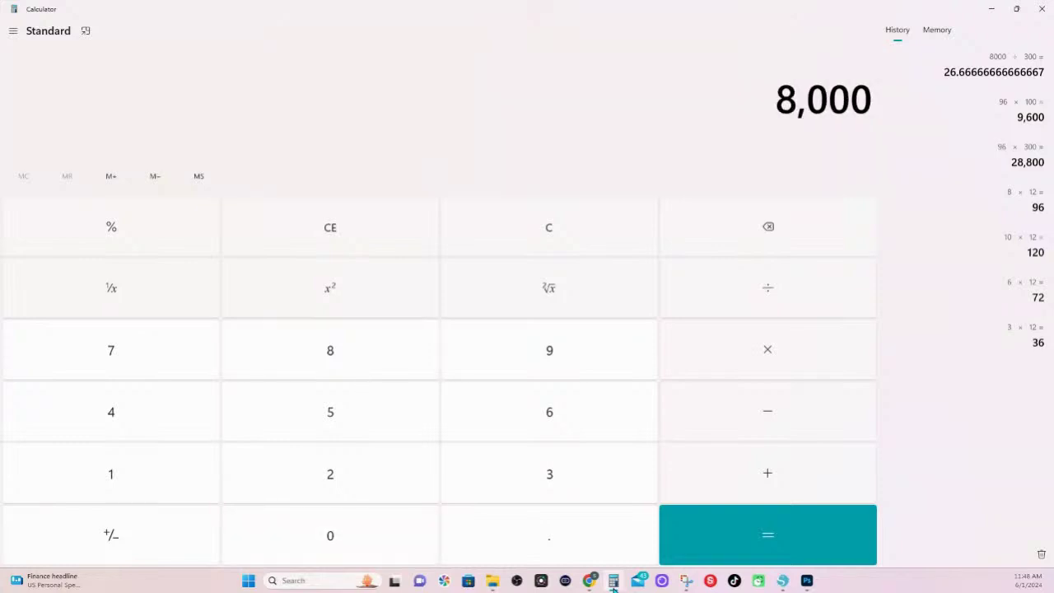
{"action": "type", "text": "/100"}
{"action": "key", "text": "Return"}
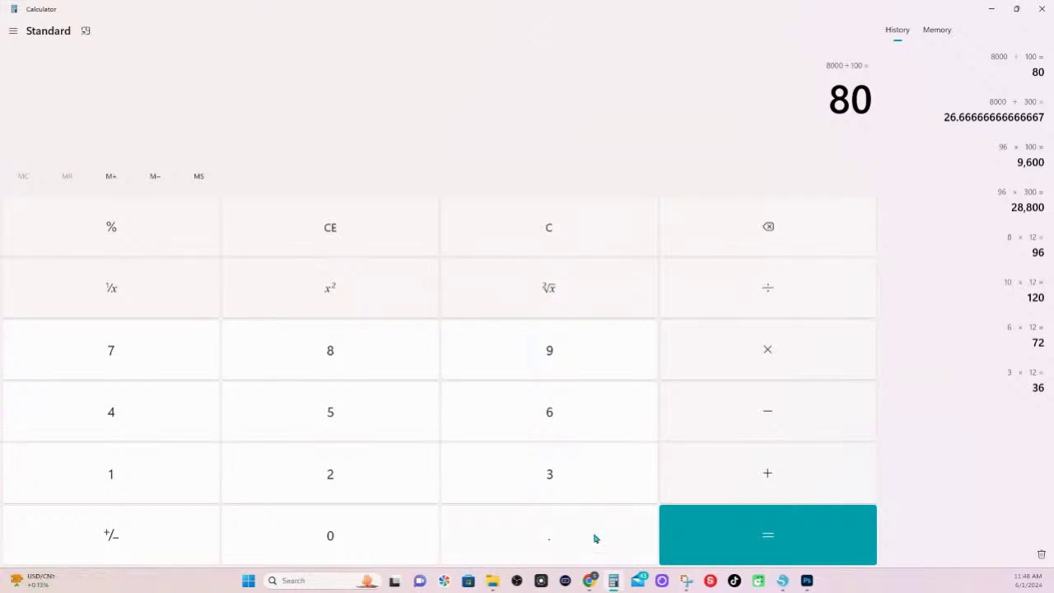
Return to Canva and change the units of the custom design size to inches
{"action": "left_click", "coordinate": [989, 12]}
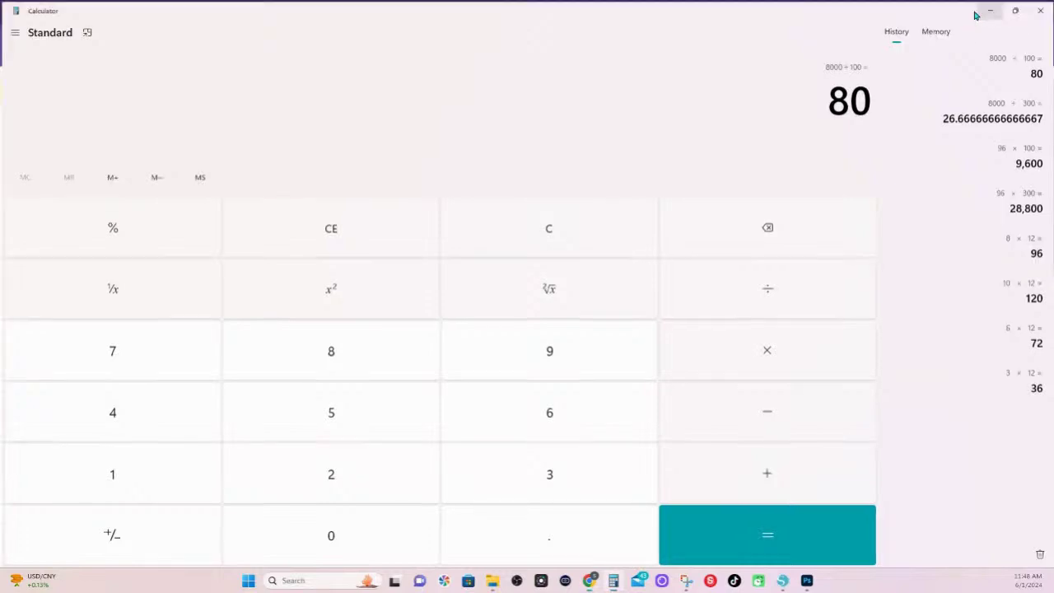
{"action": "left_click", "coordinate": [923, 225]}
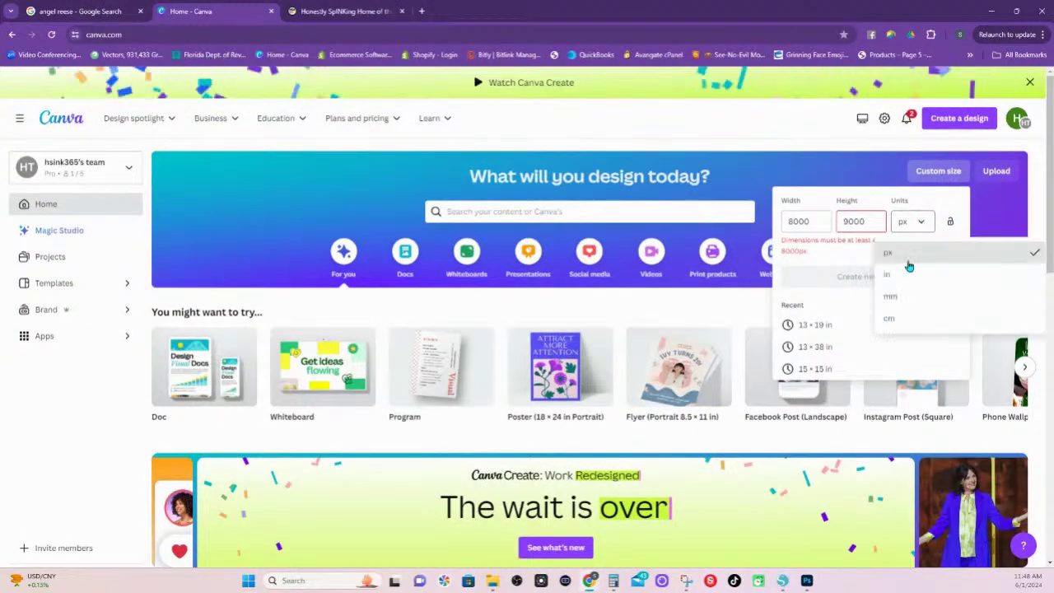
{"action": "left_click", "coordinate": [897, 275]}
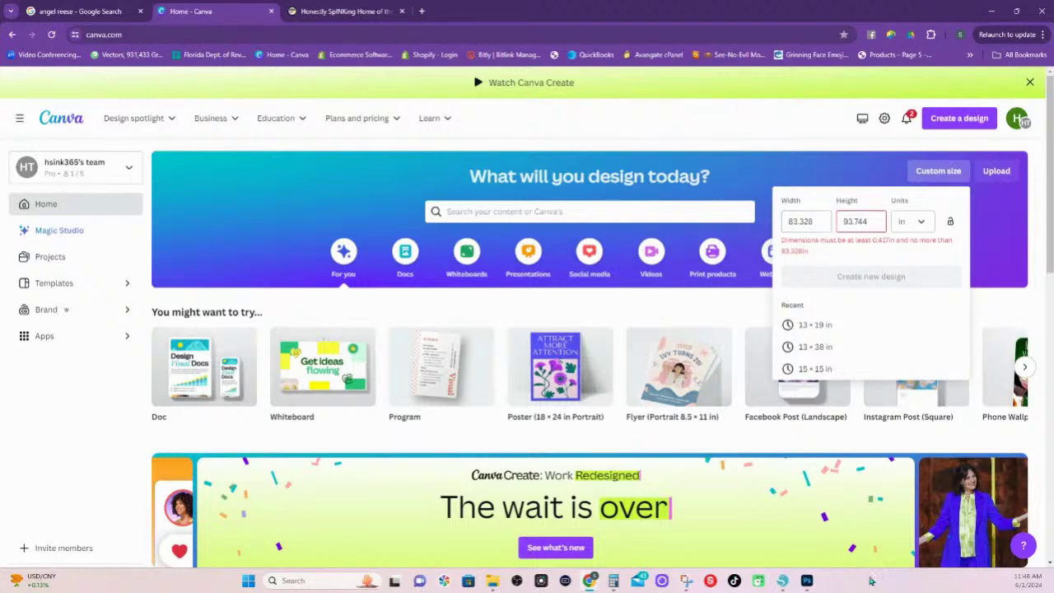
Switch back to Calculator and multiply 83 by 72
{"action": "left_click", "coordinate": [614, 581]}
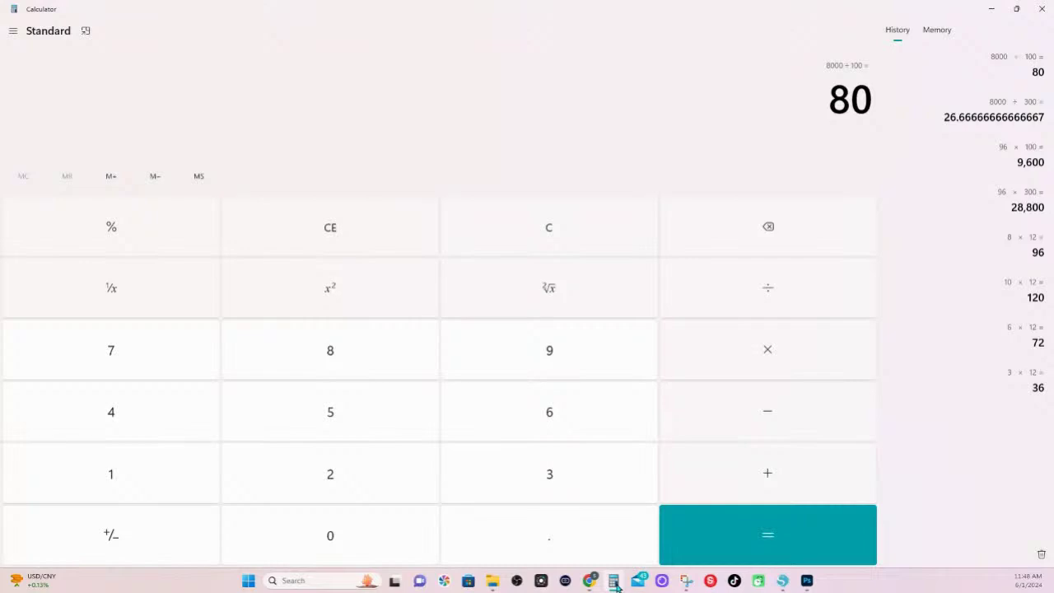
{"action": "type", "text": "83*72"}
{"action": "key", "text": "Return"}
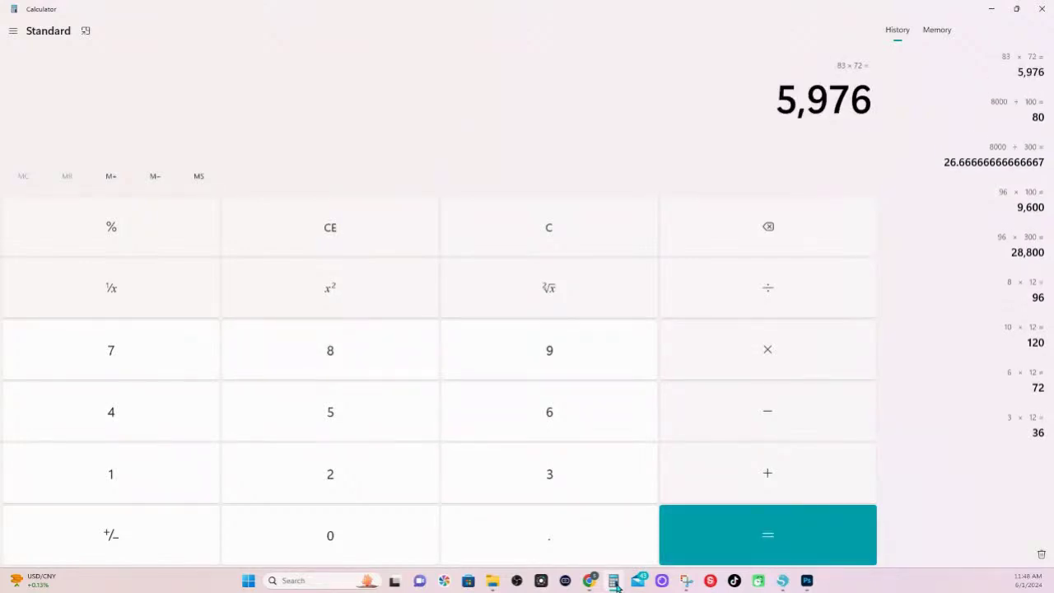
{"action": "left_click", "coordinate": [564, 231]}
{"action": "type", "text": "83/100"}
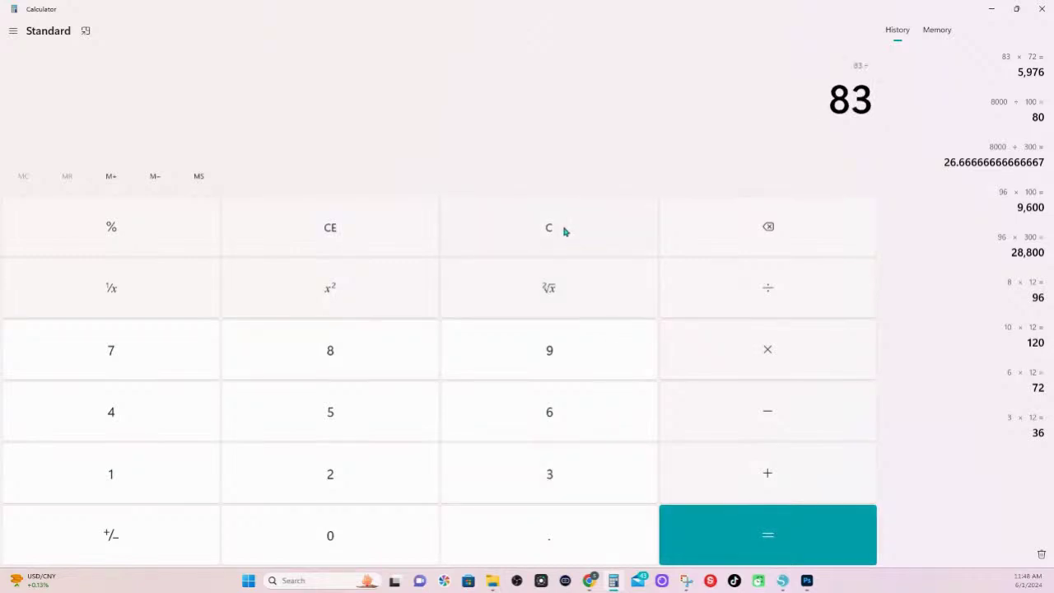
{"action": "key", "text": "Return"}
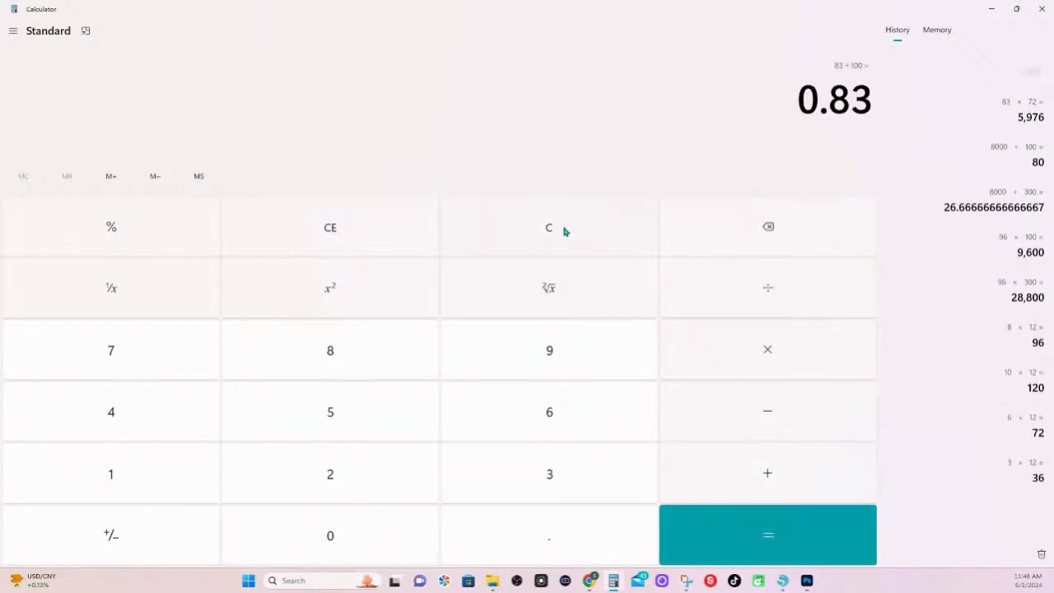
Clear the calculator and multiply 83 by 100
{"action": "left_click", "coordinate": [573, 245]}
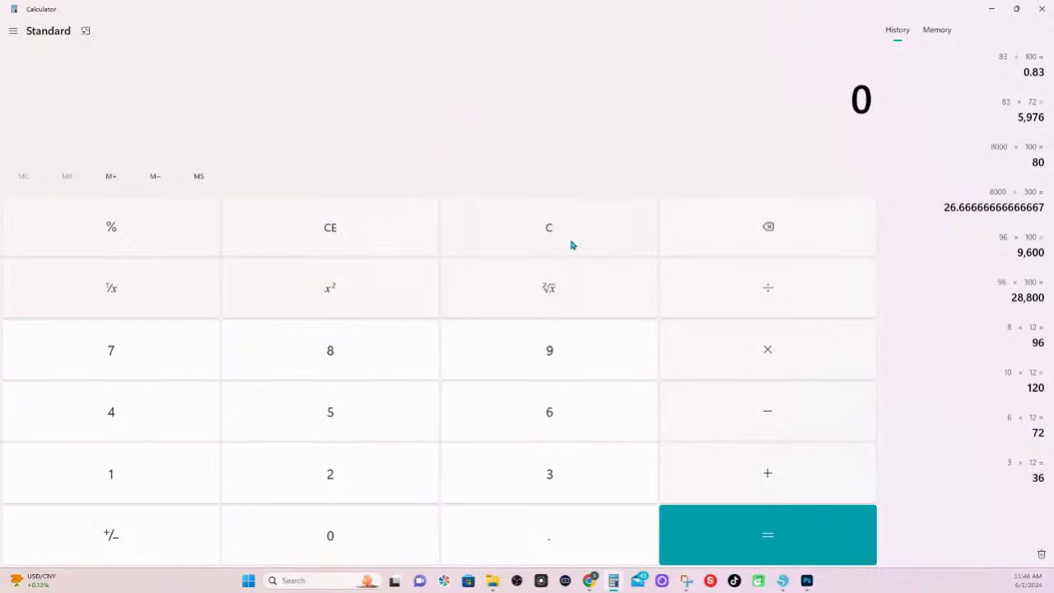
{"action": "type", "text": "83*100"}
{"action": "key", "text": "Return"}
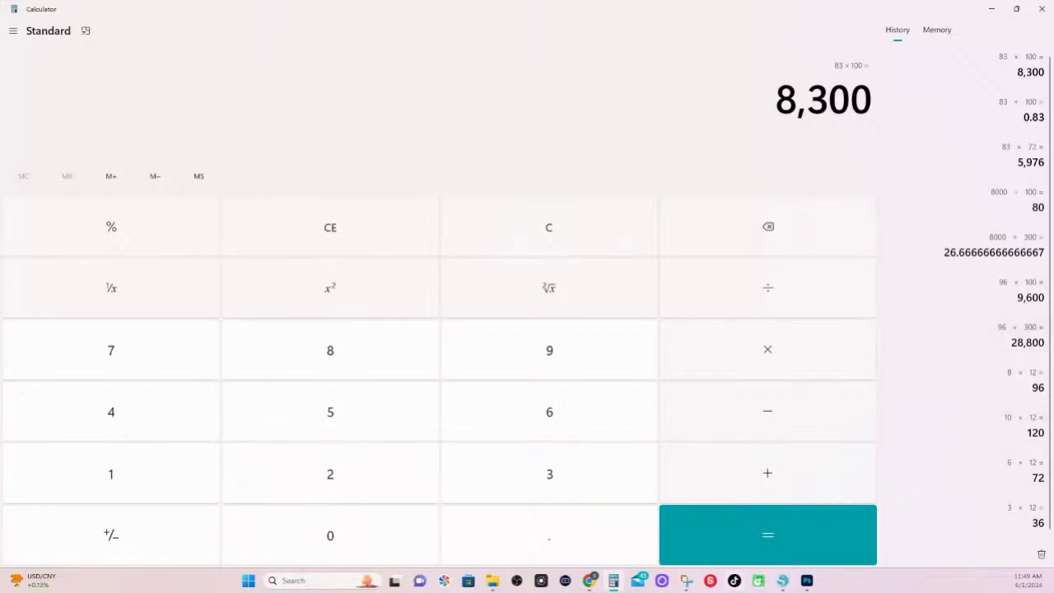
Switch to Silhouette Studio and bring up the Untitled-3 document with the yellow rectangles
{"action": "left_click", "coordinate": [807, 580]}
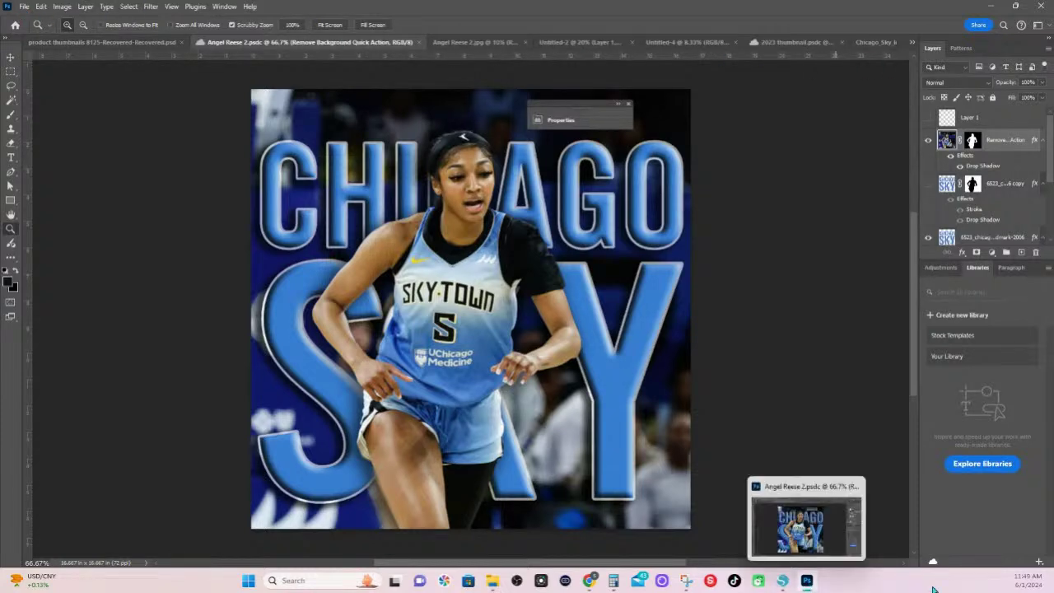
{"action": "left_click", "coordinate": [781, 581]}
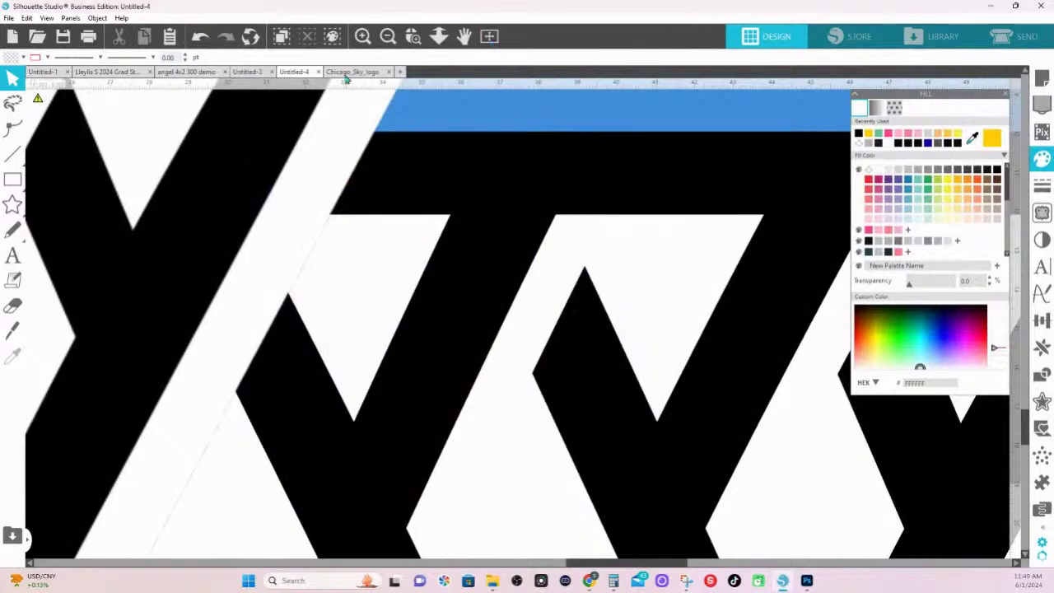
{"action": "left_click", "coordinate": [347, 75]}
{"action": "left_click", "coordinate": [254, 77]}
{"action": "left_click", "coordinate": [189, 77]}
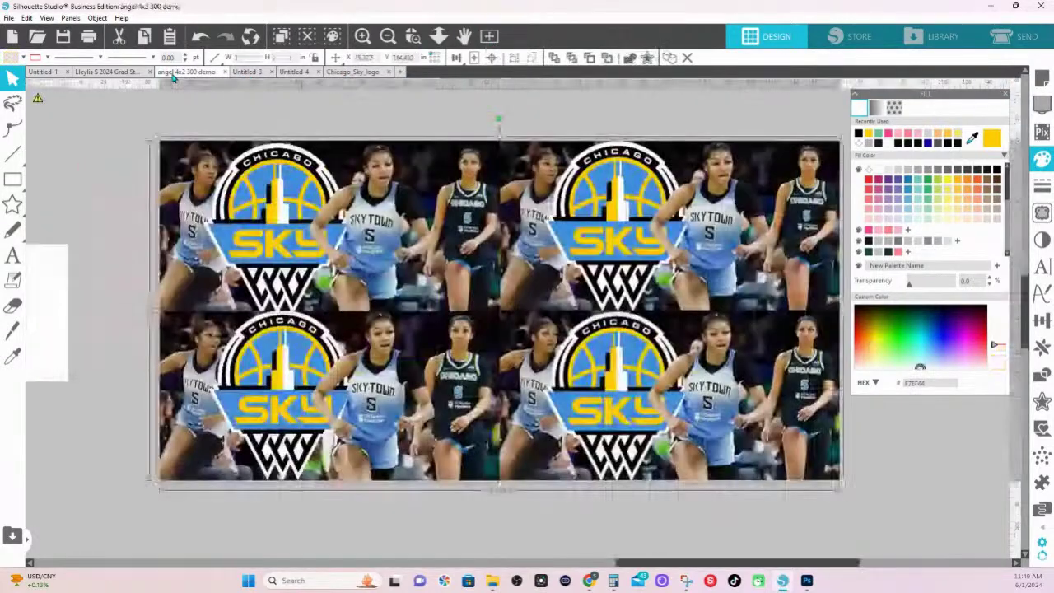
{"action": "left_click", "coordinate": [256, 76]}
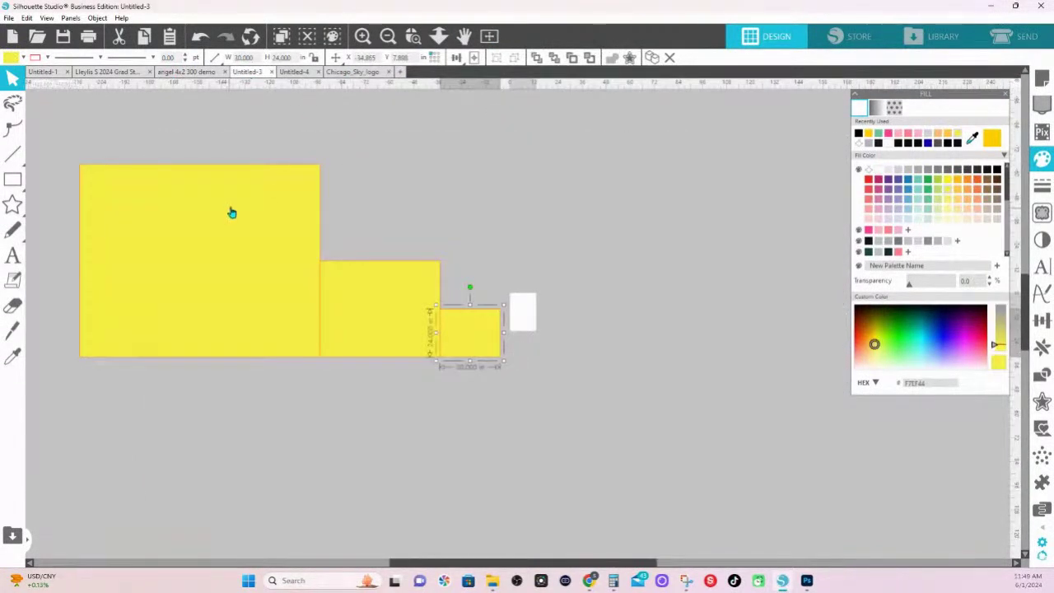
Select the large, medium and small yellow rectangles in turn to compare their dimensions
{"action": "left_click", "coordinate": [150, 247]}
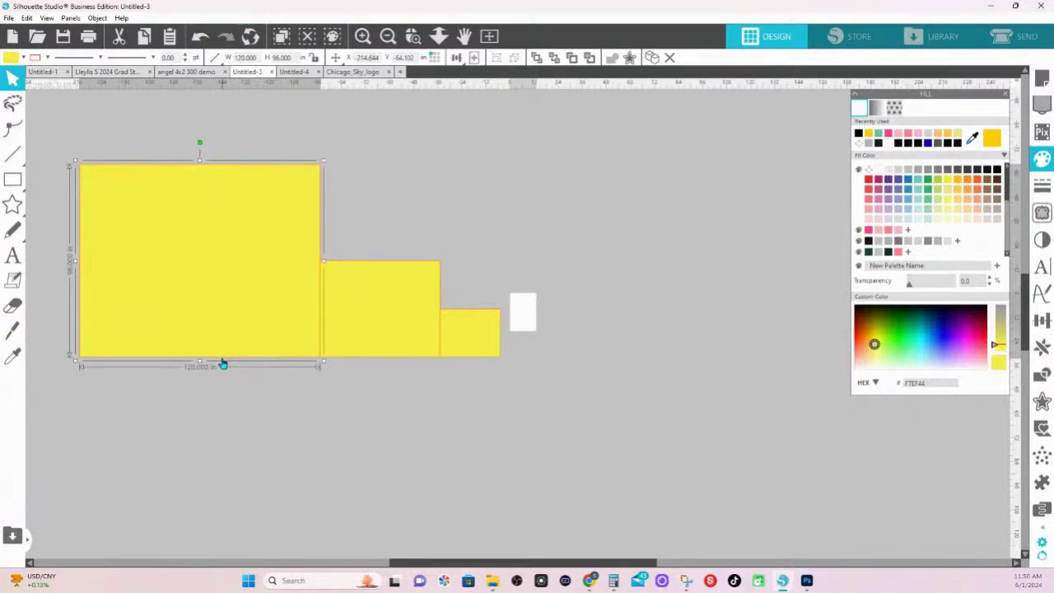
{"action": "left_click", "coordinate": [370, 329]}
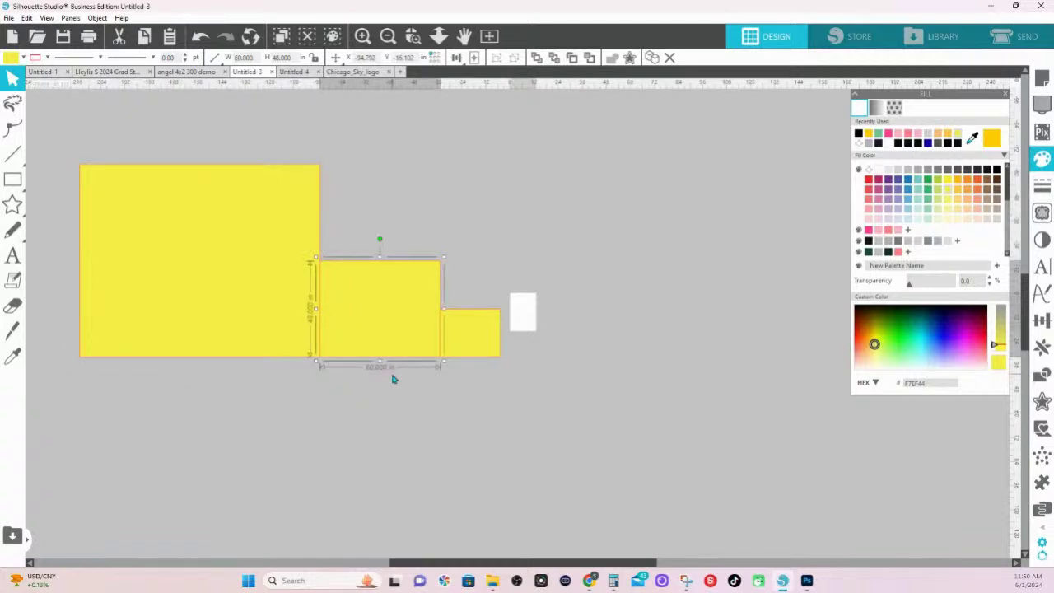
{"action": "left_click", "coordinate": [480, 343]}
{"action": "left_click", "coordinate": [480, 342]}
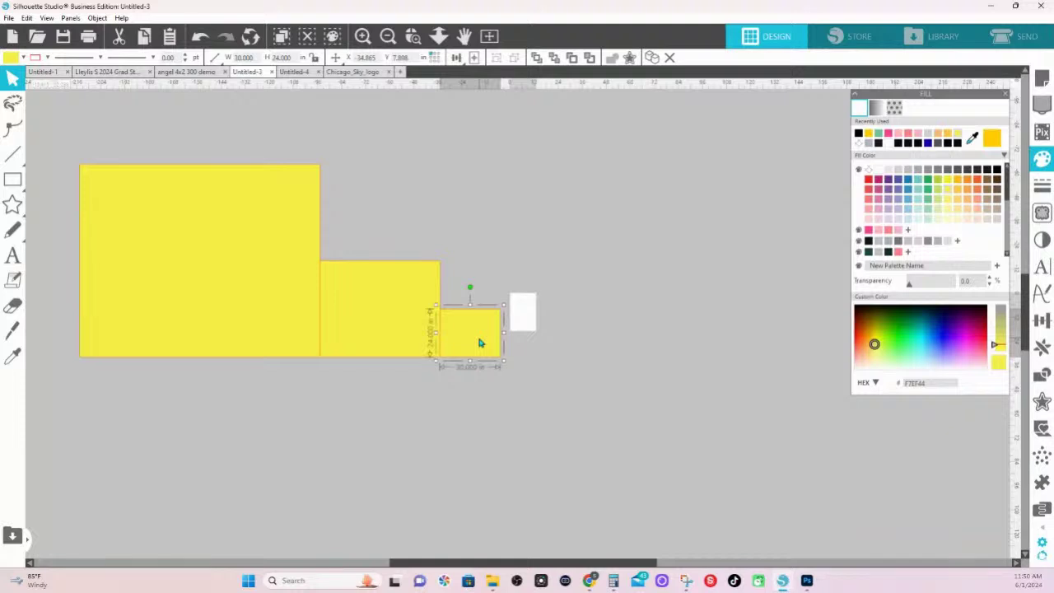
{"action": "left_click", "coordinate": [272, 238]}
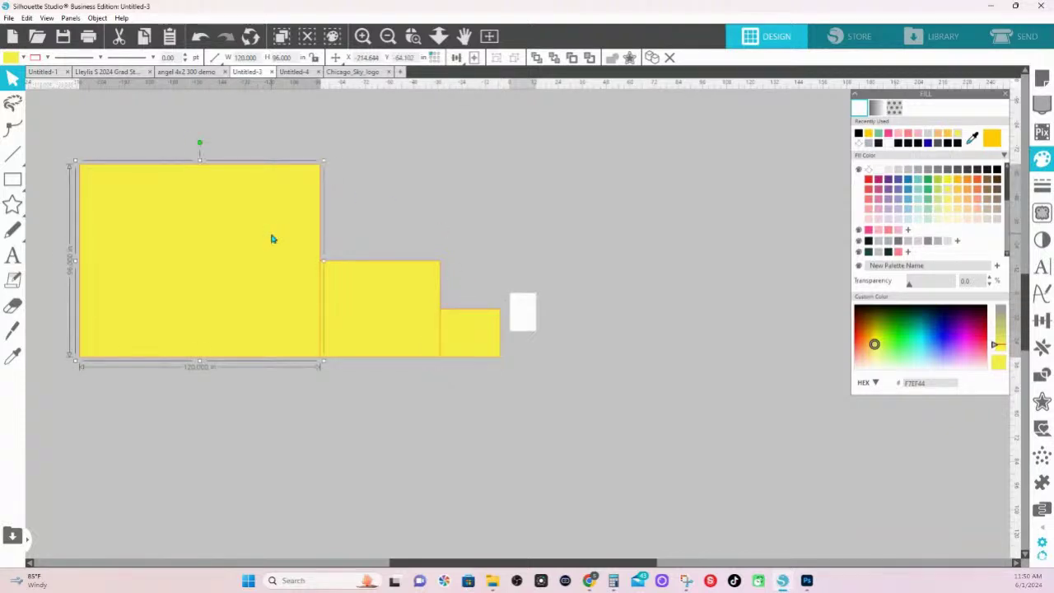
{"action": "left_click", "coordinate": [483, 348]}
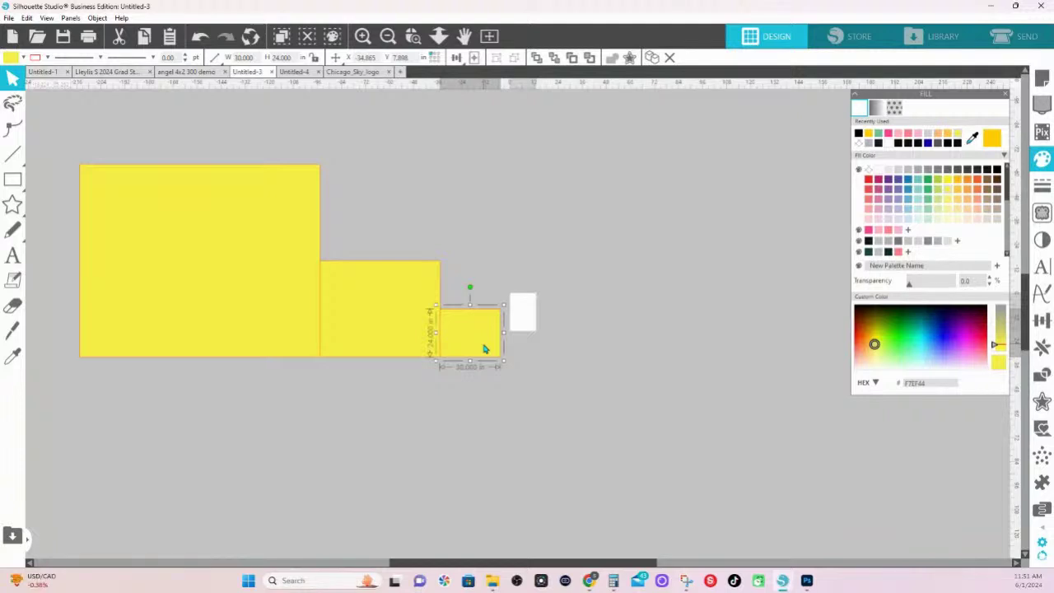
Duplicate the largest yellow rectangle and place the copy in the empty area below the row
{"action": "left_click", "coordinate": [289, 440]}
{"action": "left_click", "coordinate": [256, 289]}
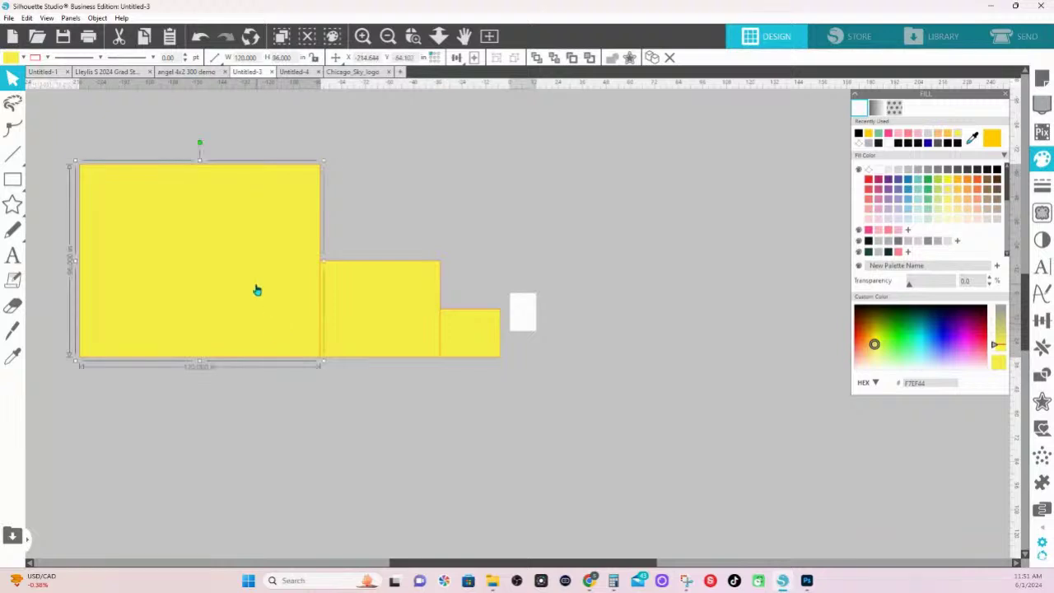
{"action": "left_click_drag", "start_coordinate": [260, 287], "coordinate": [324, 522]}
{"action": "scroll", "coordinate": [476, 415], "scroll_direction": "down", "scroll_amount": 2}
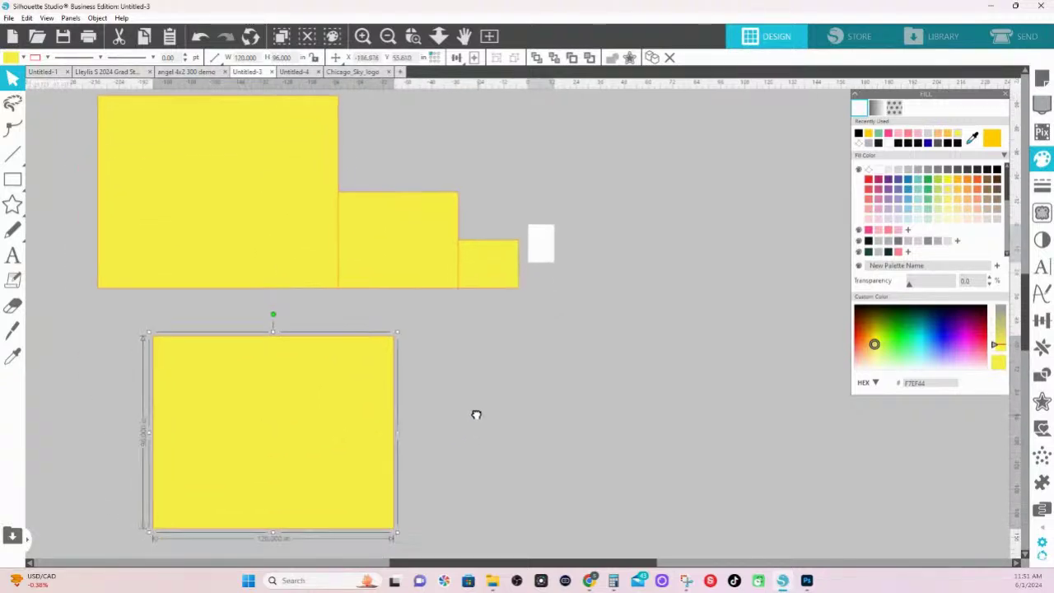
Scale the duplicated rectangle by 50% twice, bringing it down to 30 × 24 in
{"action": "left_click", "coordinate": [1042, 347]}
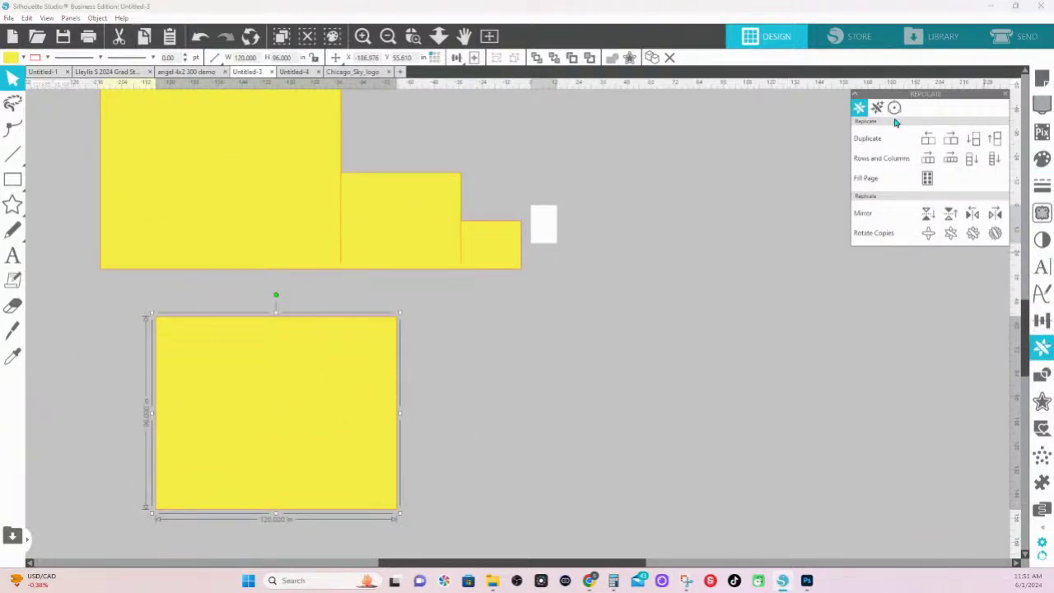
{"action": "left_click", "coordinate": [1042, 320]}
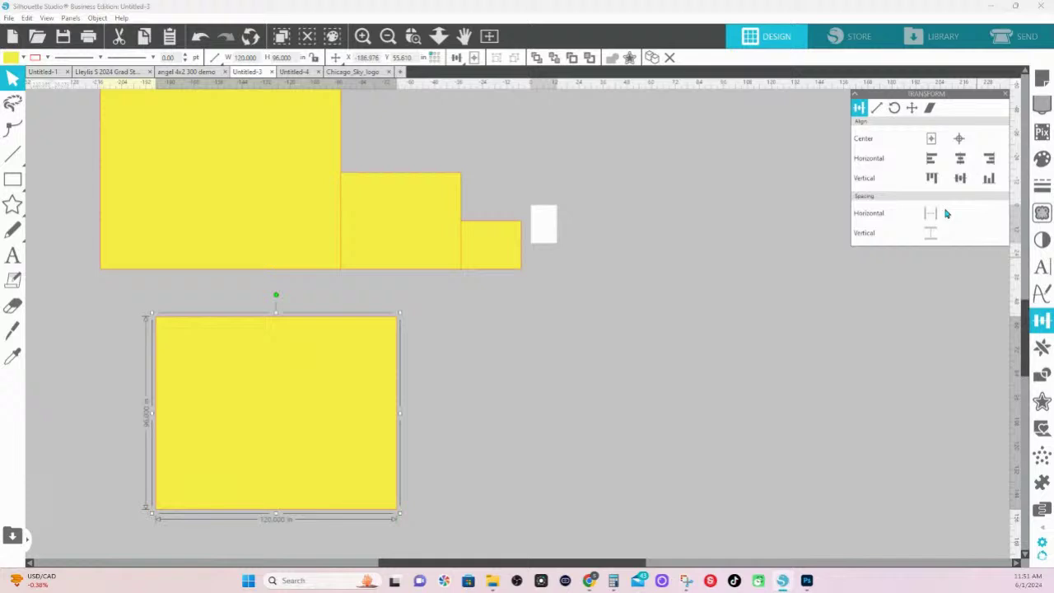
{"action": "left_click", "coordinate": [878, 109]}
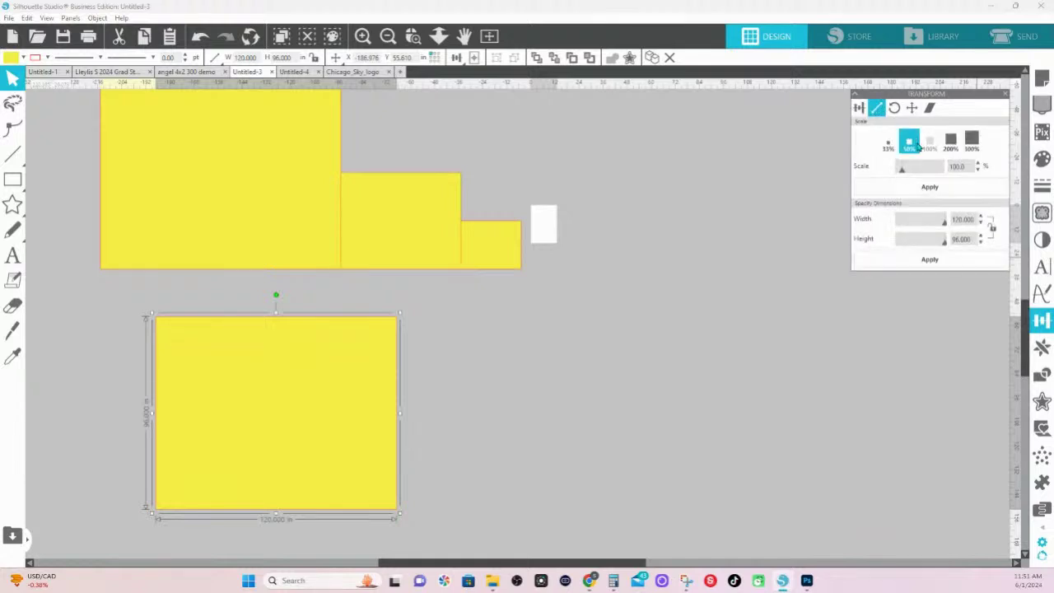
{"action": "left_click", "coordinate": [909, 147]}
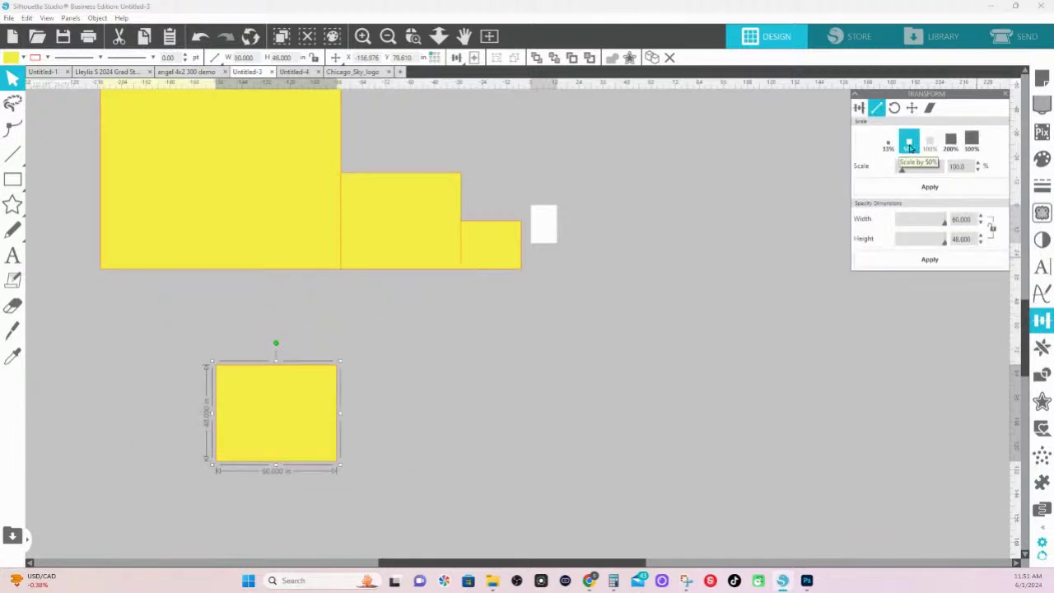
{"action": "left_click", "coordinate": [909, 147]}
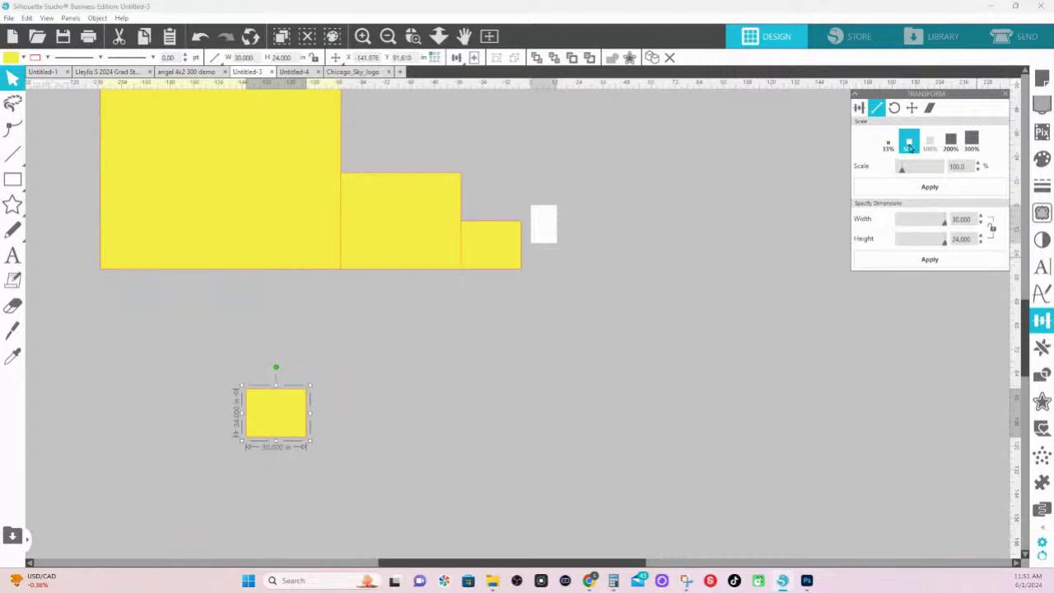
Move the scaled-down rectangle up and to the right and inspect it close up
{"action": "left_click", "coordinate": [416, 39]}
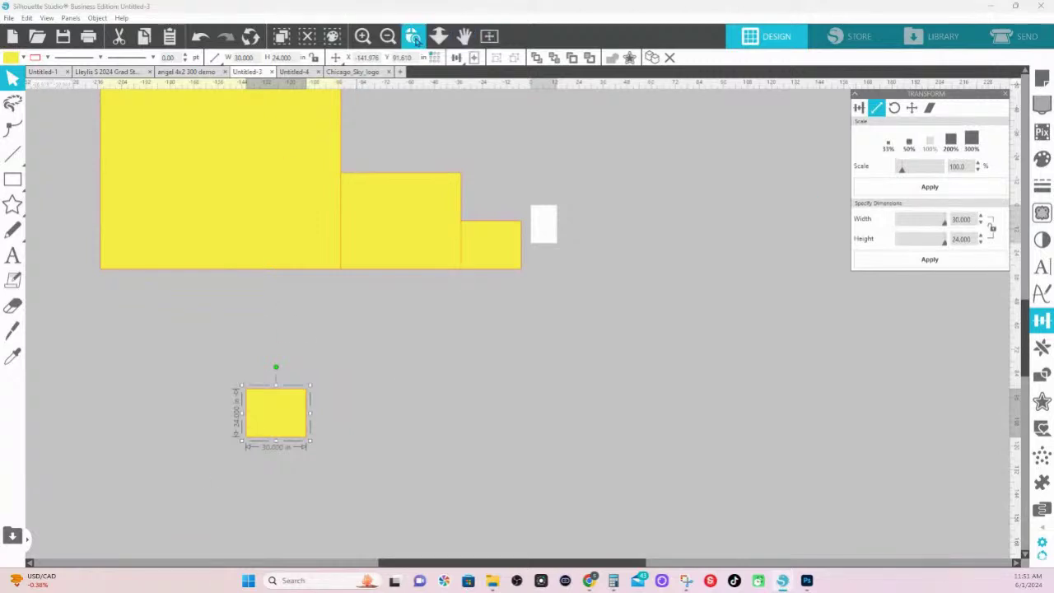
{"action": "left_click_drag", "start_coordinate": [234, 359], "coordinate": [372, 451]}
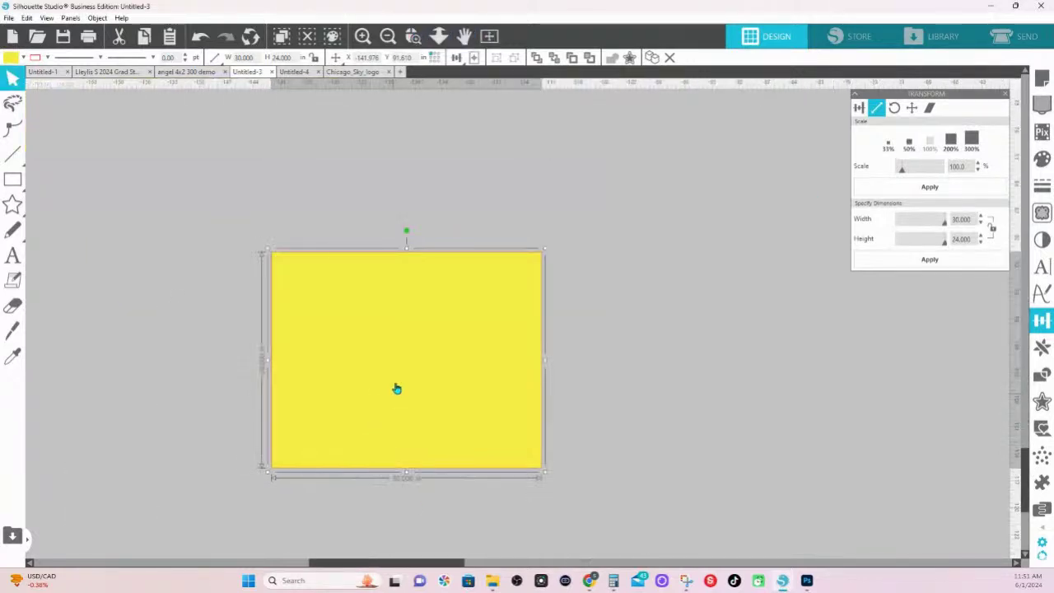
{"action": "left_click_drag", "start_coordinate": [397, 388], "coordinate": [499, 221]}
{"action": "scroll", "coordinate": [485, 285], "scroll_direction": "up", "scroll_amount": 1}
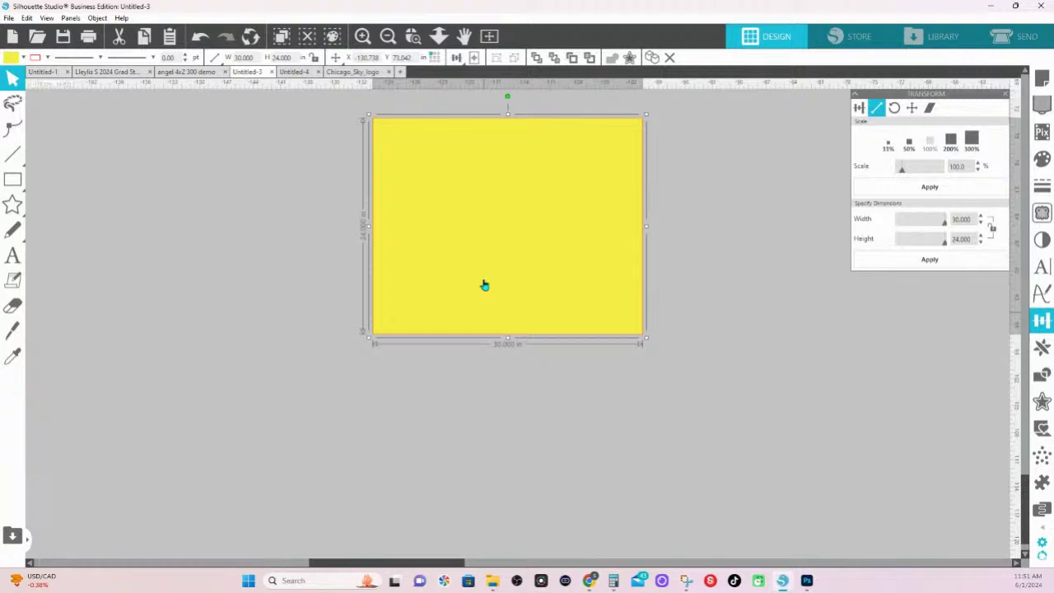
{"action": "left_click", "coordinate": [413, 36]}
{"action": "left_click_drag", "start_coordinate": [344, 120], "coordinate": [670, 305]}
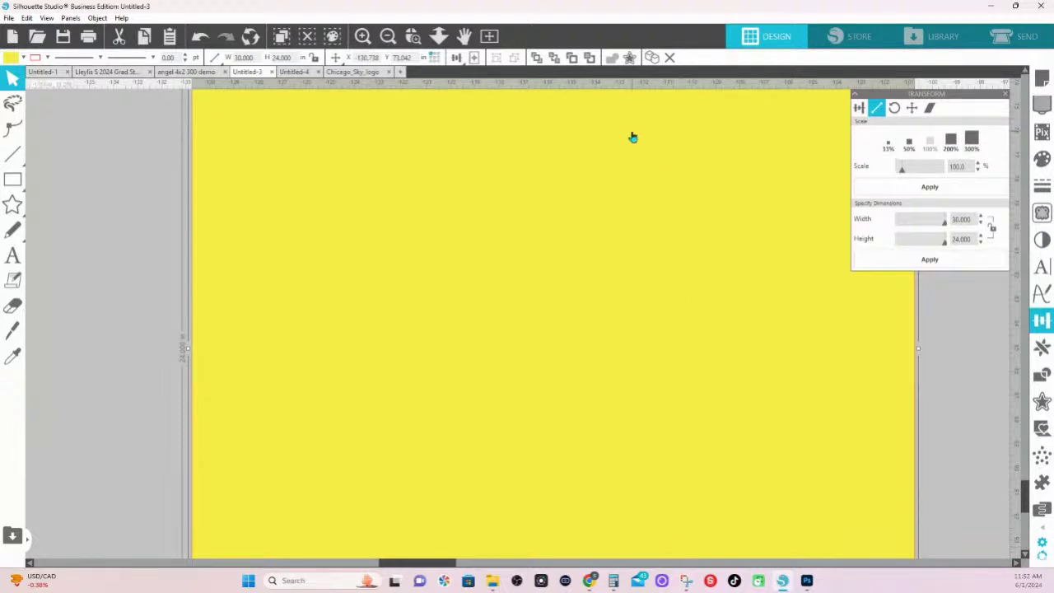
Open the angel 4x2 300 demo document and examine the logo and player details in the upper tiles at close range
{"action": "left_click", "coordinate": [205, 74]}
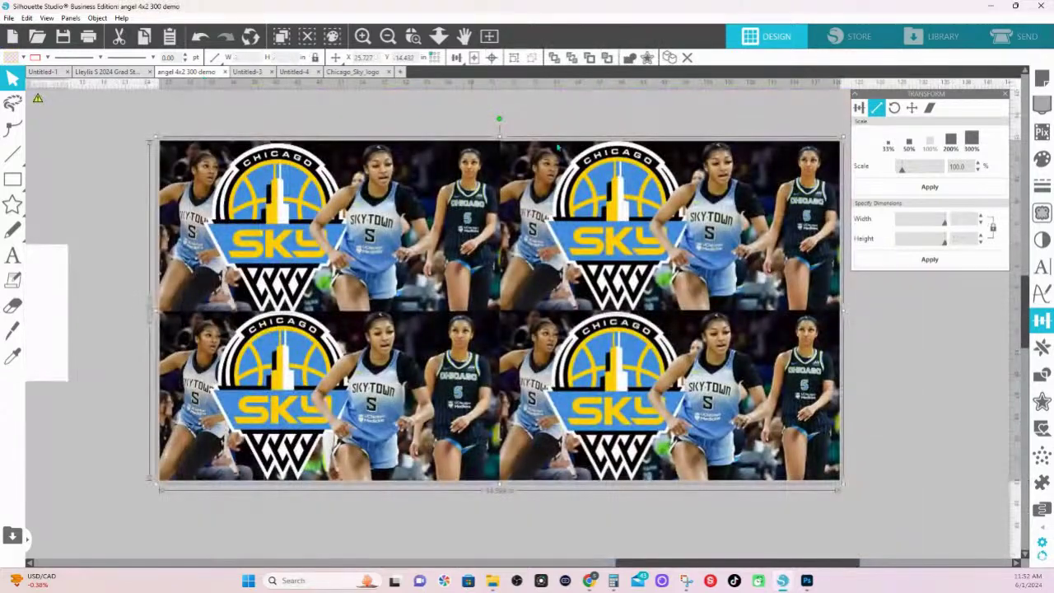
{"action": "left_click", "coordinate": [418, 40]}
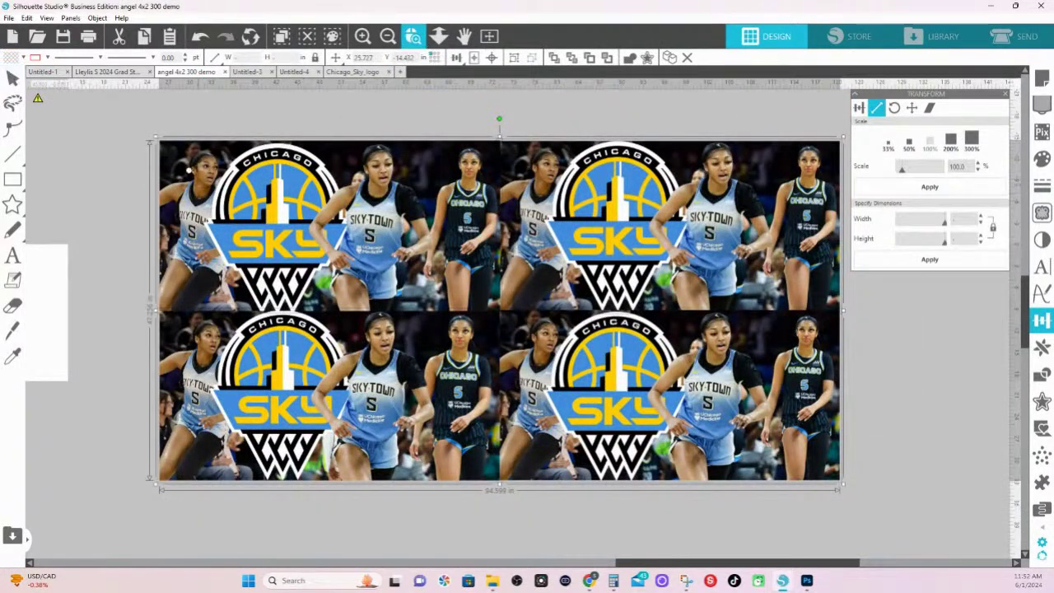
{"action": "left_click_drag", "start_coordinate": [144, 138], "coordinate": [504, 316]}
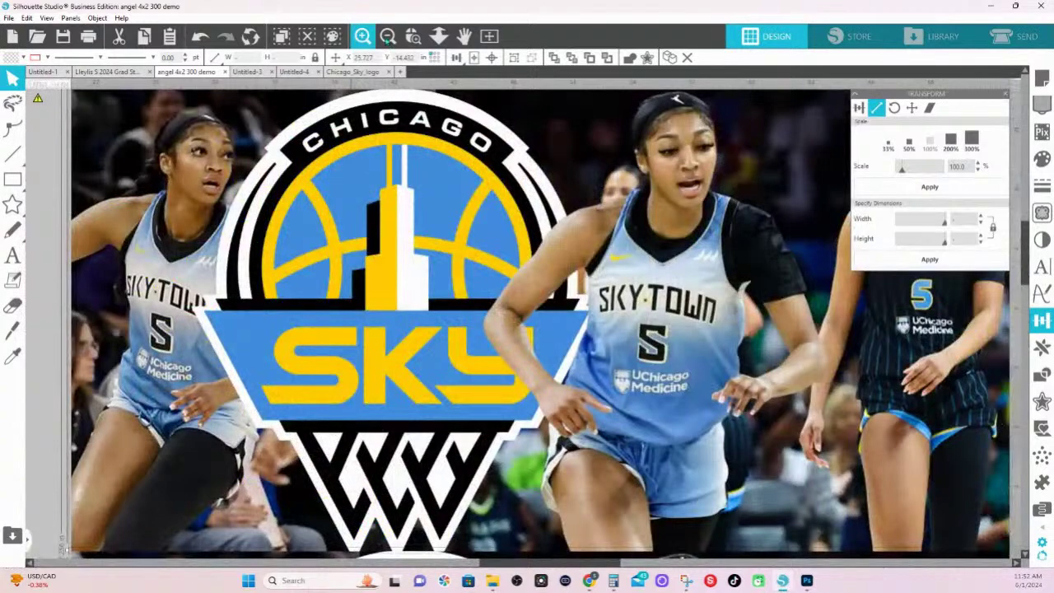
{"action": "left_click", "coordinate": [413, 36]}
{"action": "left_click_drag", "start_coordinate": [76, 116], "coordinate": [844, 423]}
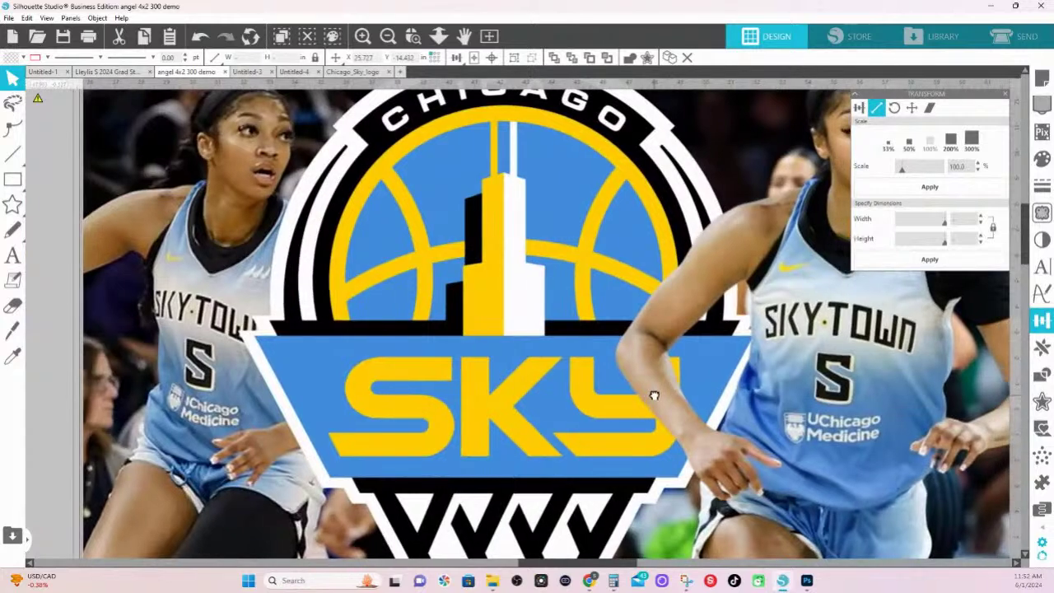
{"action": "left_click_drag", "start_coordinate": [654, 396], "coordinate": [635, 396]}
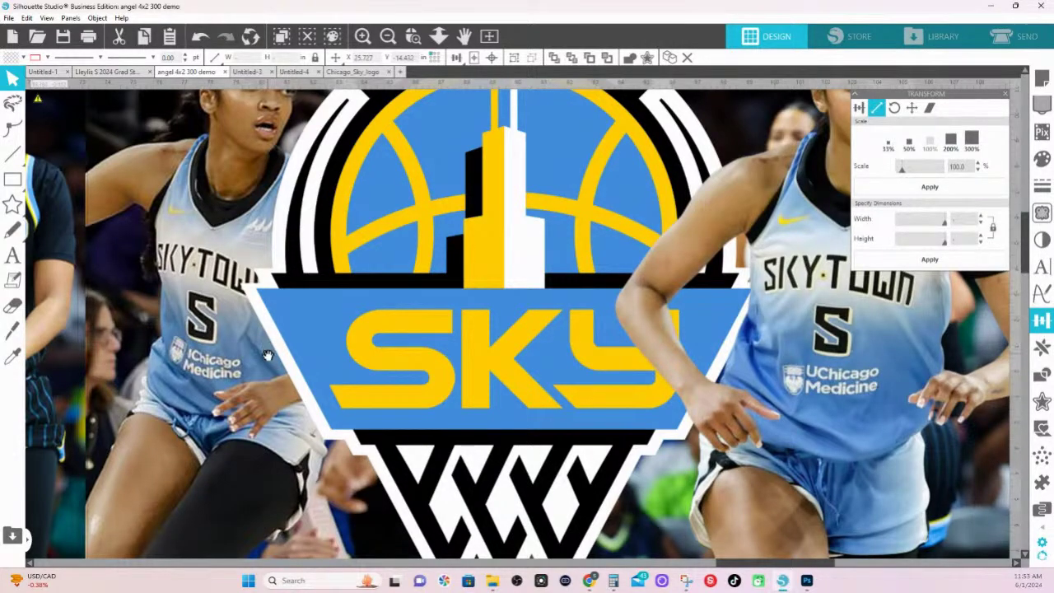
{"action": "left_click_drag", "start_coordinate": [317, 355], "coordinate": [647, 382]}
{"action": "scroll", "coordinate": [647, 381], "scroll_direction": "left", "scroll_amount": 10}
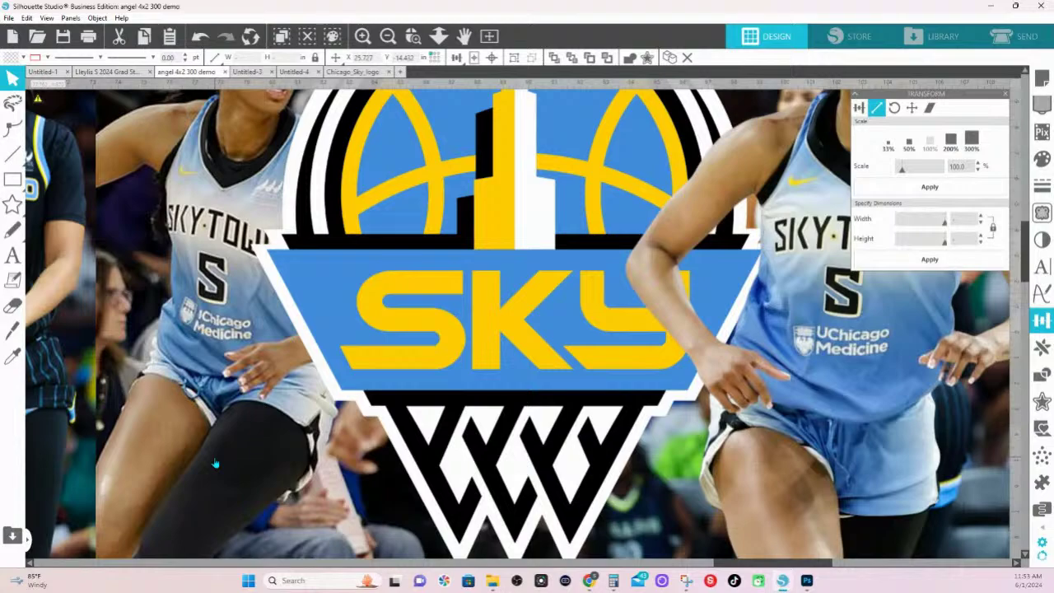
View the tiled image as a whole, then examine the logo in the lower-left tile close up
{"action": "left_click", "coordinate": [438, 35]}
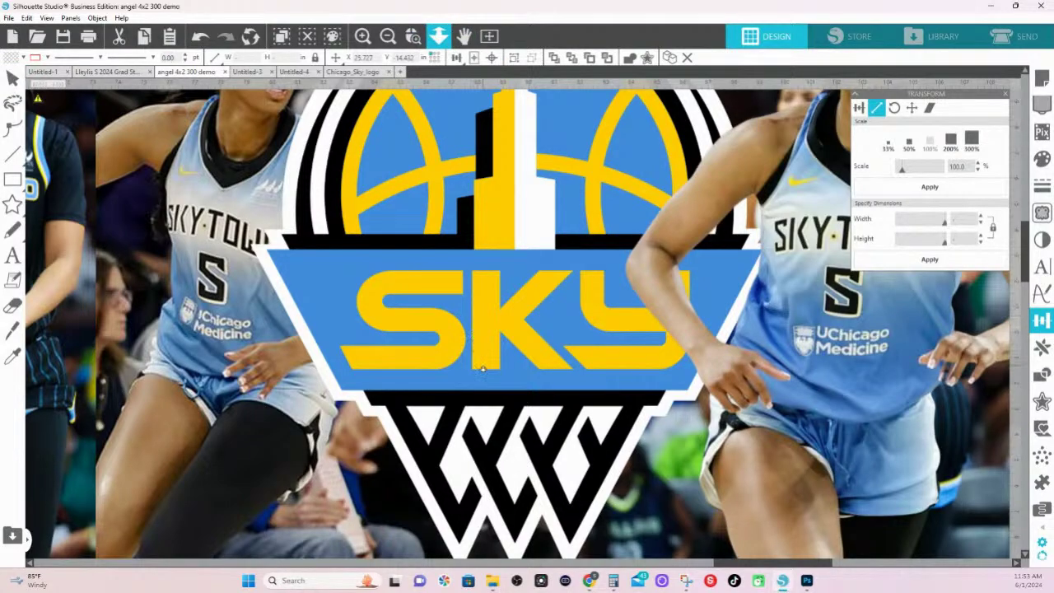
{"action": "left_click_drag", "start_coordinate": [483, 369], "coordinate": [165, 426]}
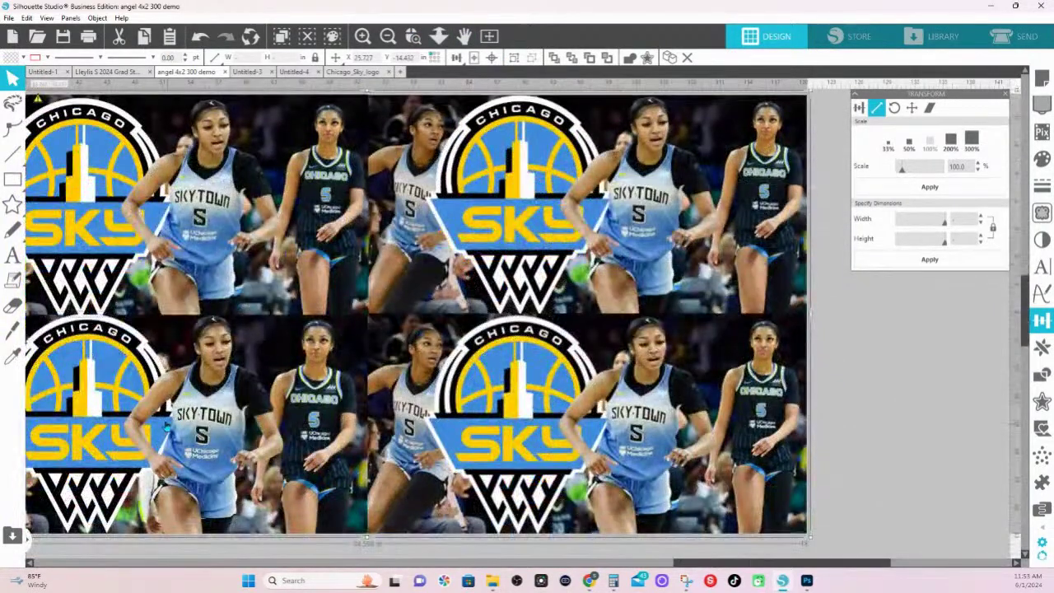
{"action": "left_click_drag", "start_coordinate": [309, 394], "coordinate": [533, 409]}
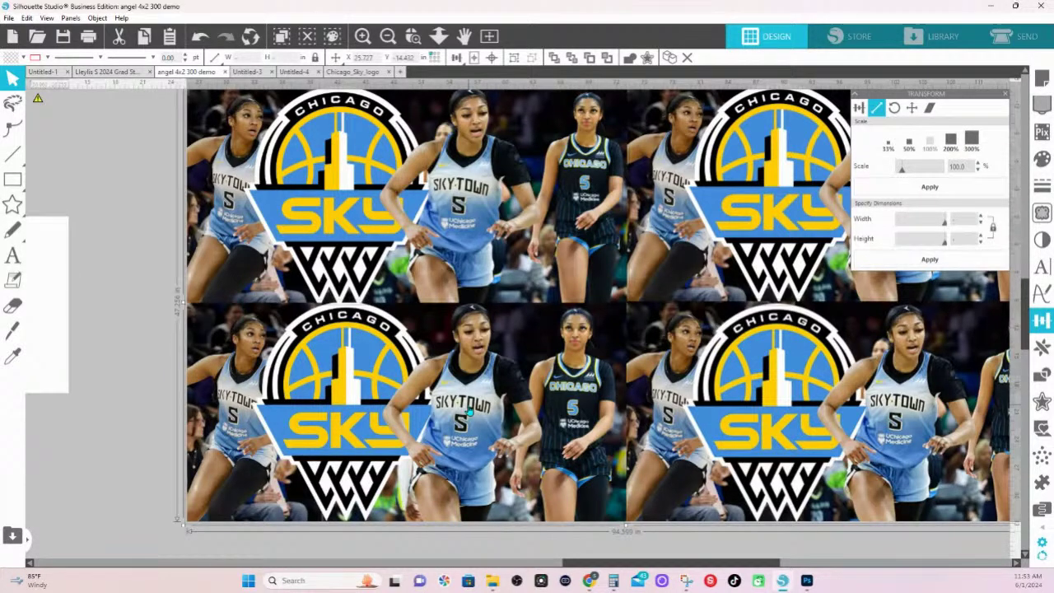
{"action": "left_click", "coordinate": [414, 35]}
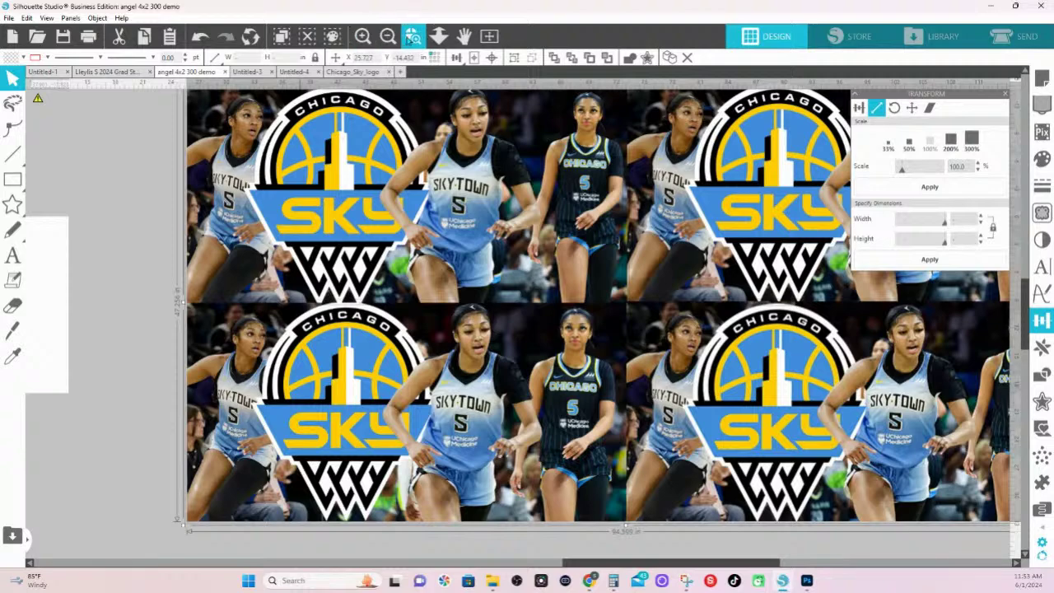
{"action": "left_click_drag", "start_coordinate": [208, 330], "coordinate": [536, 480]}
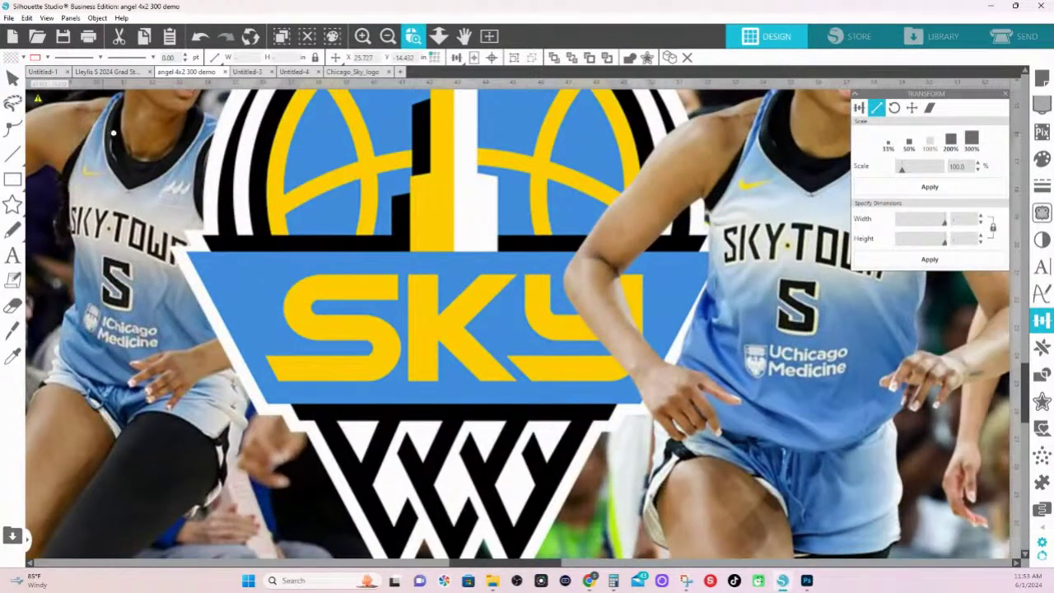
Examine the SKY lettering and the net part of the logo in the lower tile at increasing magnification
{"action": "left_click_drag", "start_coordinate": [113, 134], "coordinate": [993, 479]}
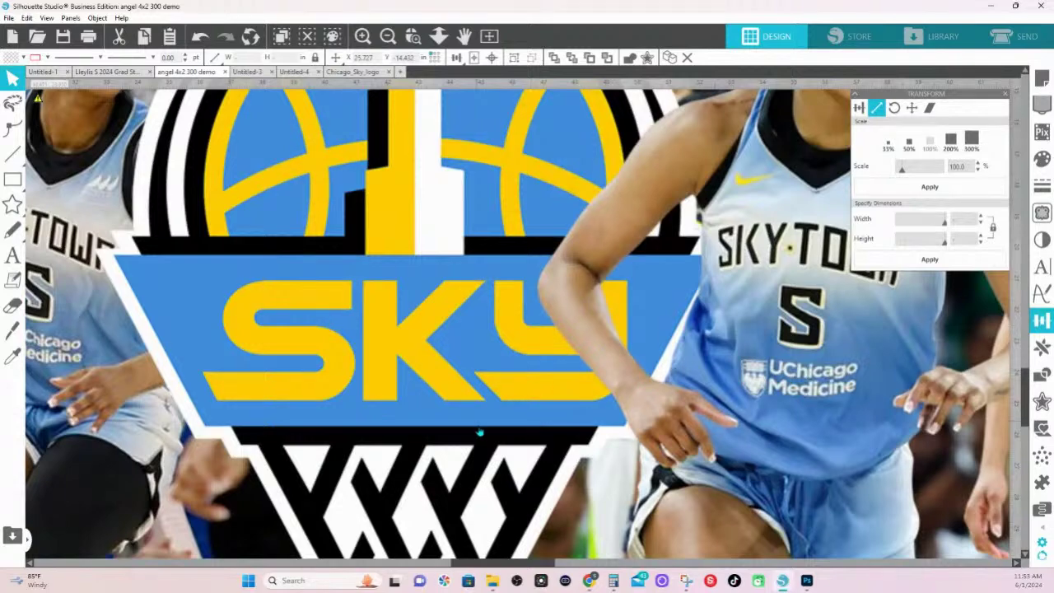
{"action": "key", "text": "space"}
{"action": "left_click_drag", "start_coordinate": [483, 431], "coordinate": [454, 288]}
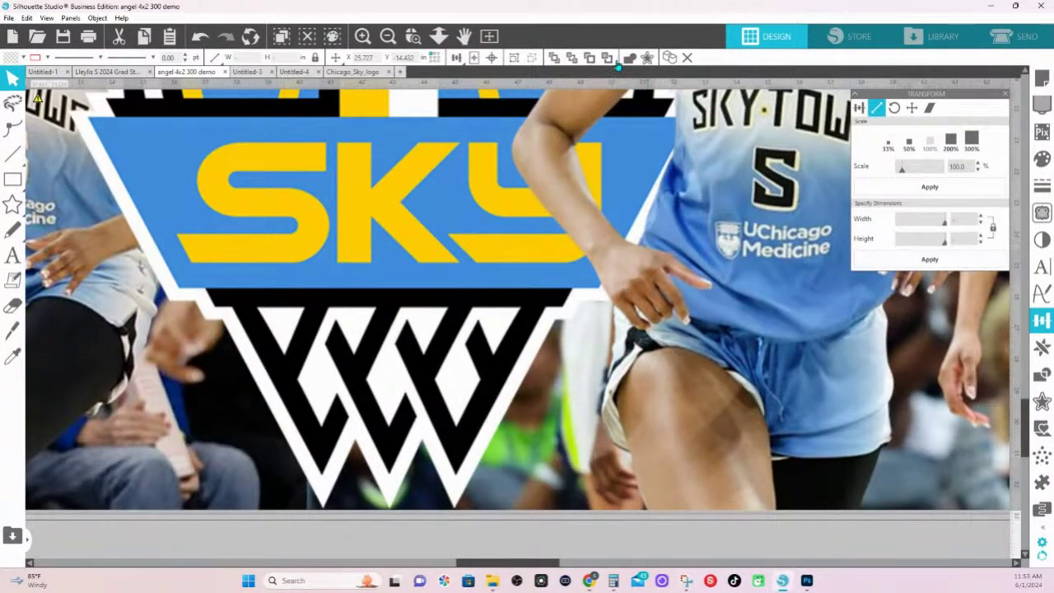
{"action": "left_click", "coordinate": [388, 36]}
{"action": "left_click", "coordinate": [363, 36]}
{"action": "left_click", "coordinate": [362, 36]}
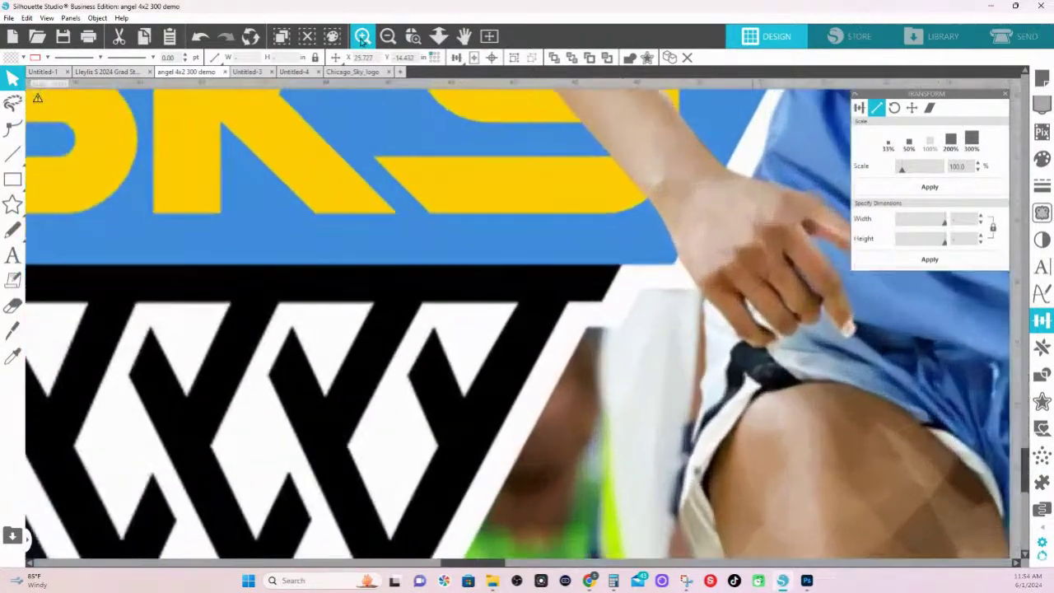
{"action": "left_click", "coordinate": [362, 36]}
{"action": "left_click_drag", "start_coordinate": [355, 431], "coordinate": [546, 370]}
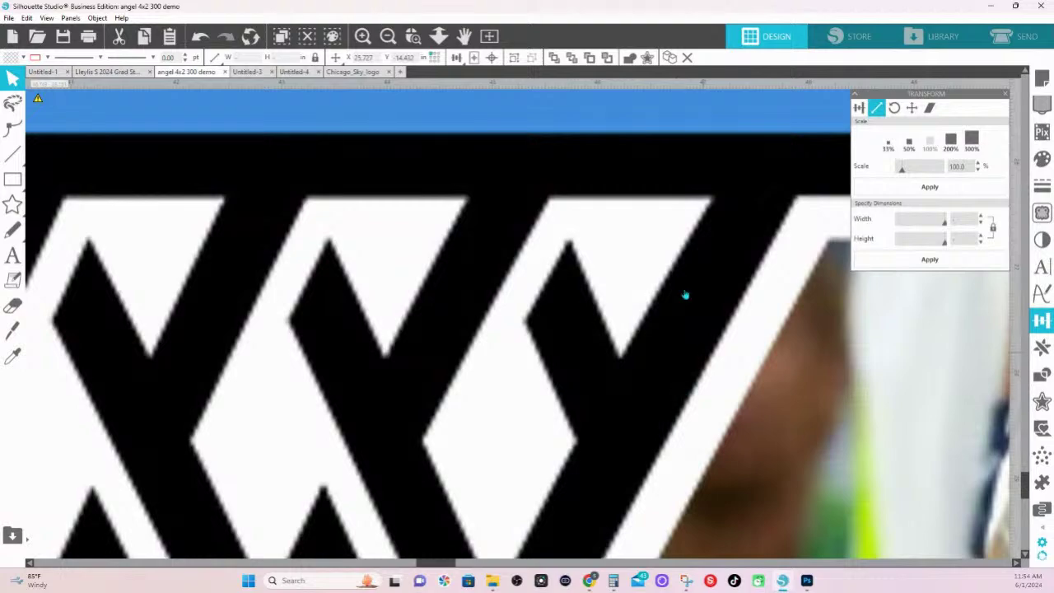
Compare the edges of the logo's net with the same area in the tile above
{"action": "scroll", "coordinate": [684, 294], "scroll_direction": "up", "scroll_amount": 10}
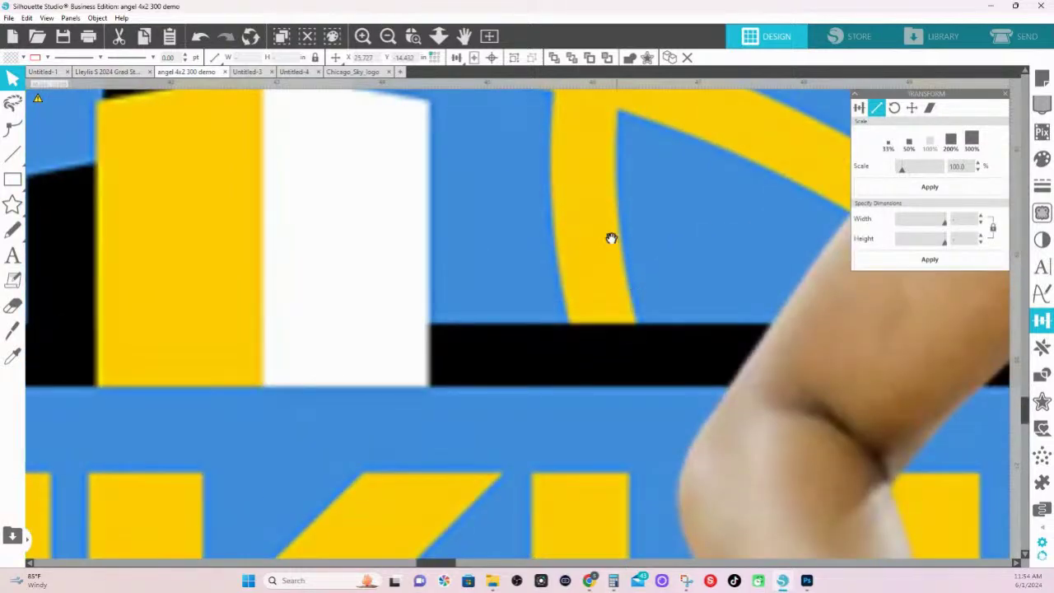
{"action": "scroll", "coordinate": [613, 238], "scroll_direction": "up", "scroll_amount": 10}
{"action": "scroll", "coordinate": [586, 230], "scroll_direction": "up", "scroll_amount": 10}
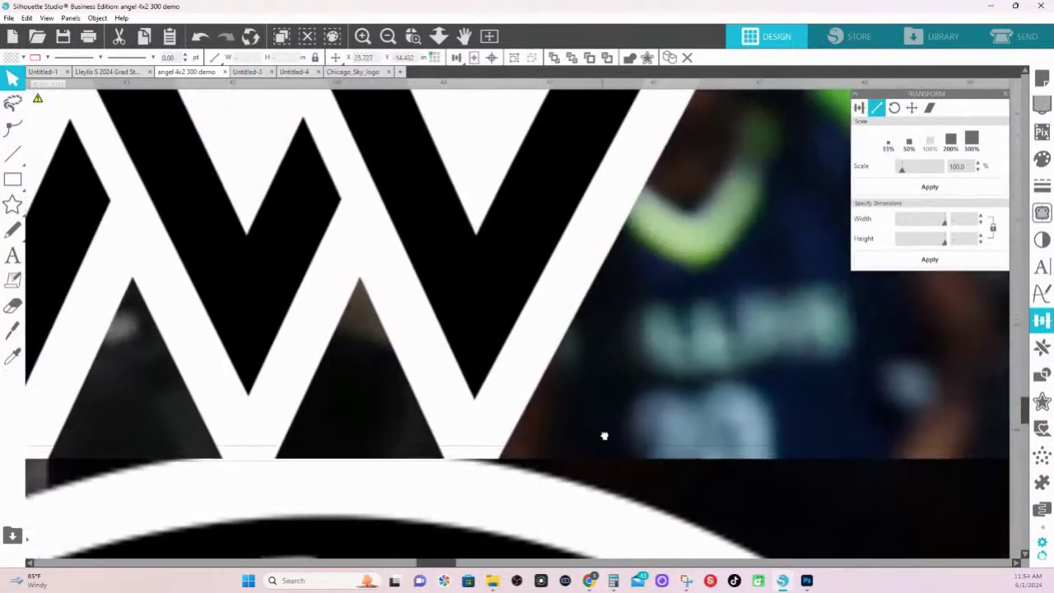
{"action": "scroll", "coordinate": [621, 332], "scroll_direction": "down", "scroll_amount": 1}
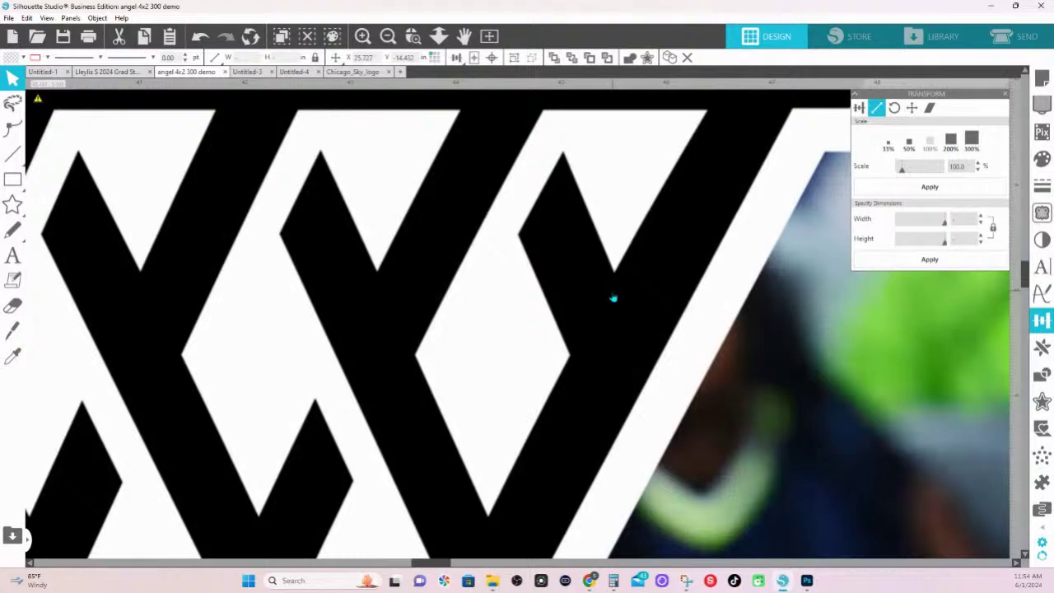
Switch to Photoshop and view the Chicago_Sky_logo.png file and the Untitled-4 composition
{"action": "left_click", "coordinate": [807, 581]}
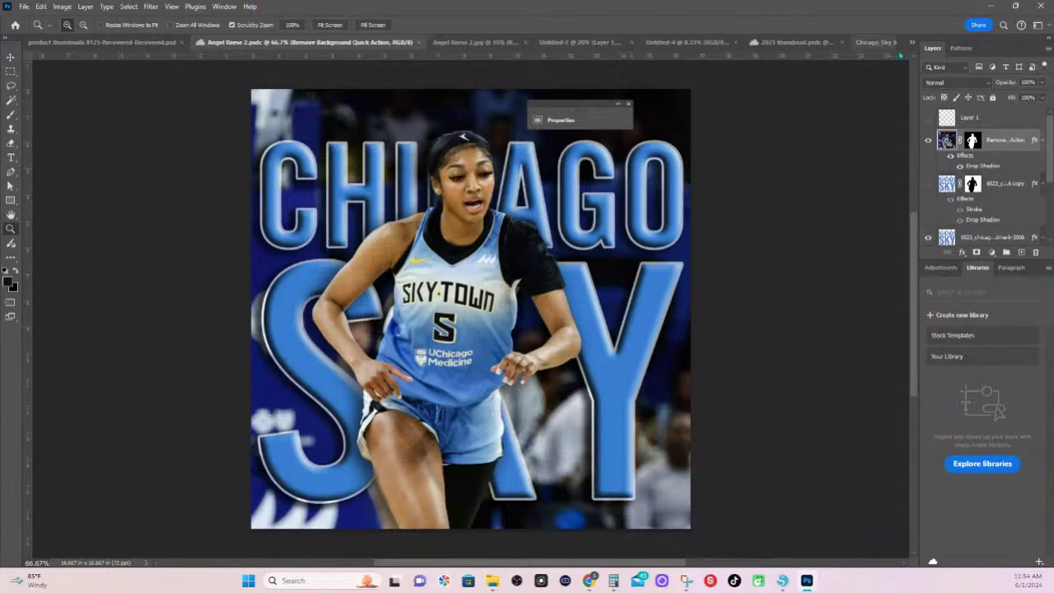
{"action": "left_click", "coordinate": [875, 43]}
{"action": "left_click", "coordinate": [912, 42]}
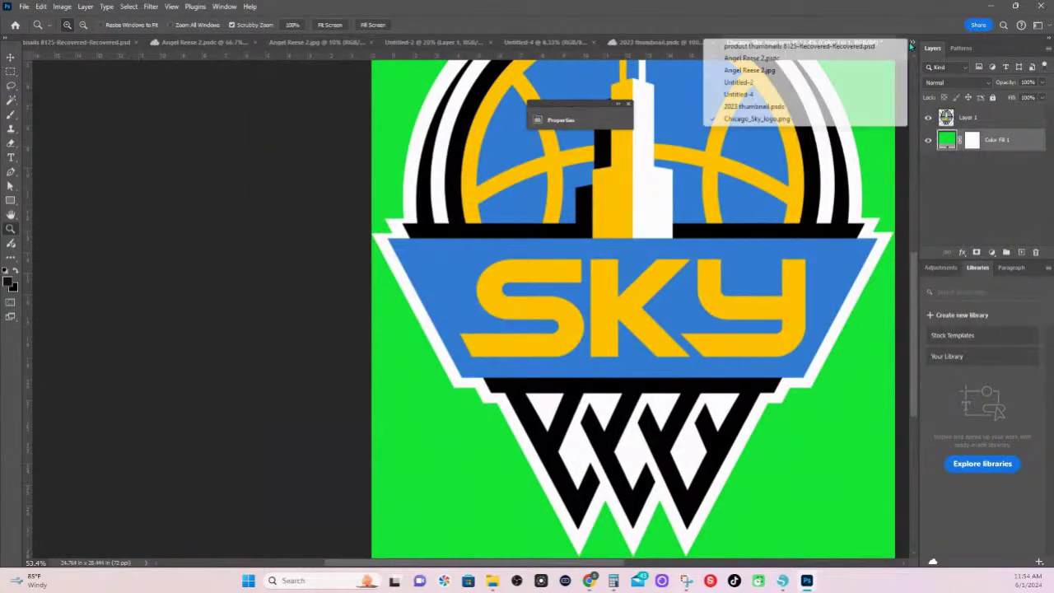
{"action": "left_click", "coordinate": [741, 94]}
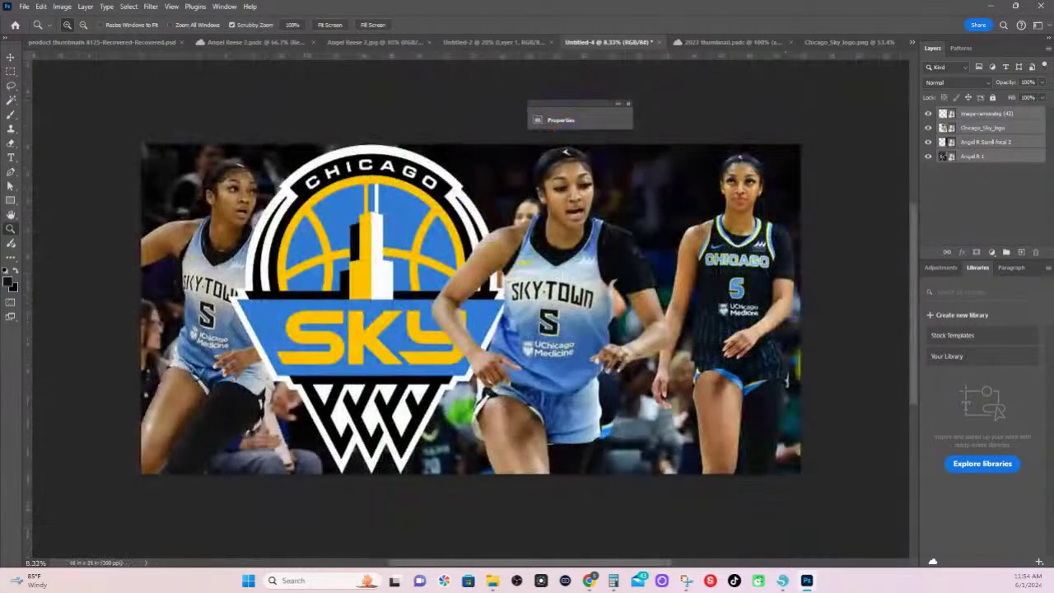
{"action": "mouse_move", "coordinate": [70, 579]}
Return to Silhouette Studio and examine the players and the logo's net across neighbouring tiles at close range
{"action": "left_click", "coordinate": [782, 581]}
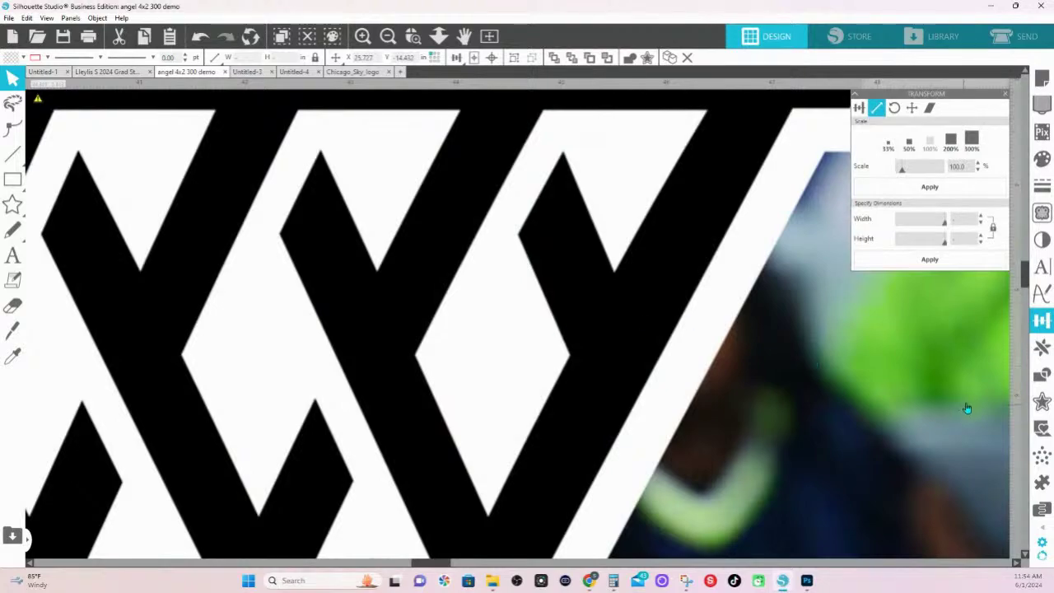
{"action": "left_click_drag", "start_coordinate": [956, 384], "coordinate": [198, 358]}
{"action": "left_click_drag", "start_coordinate": [784, 381], "coordinate": [105, 400]}
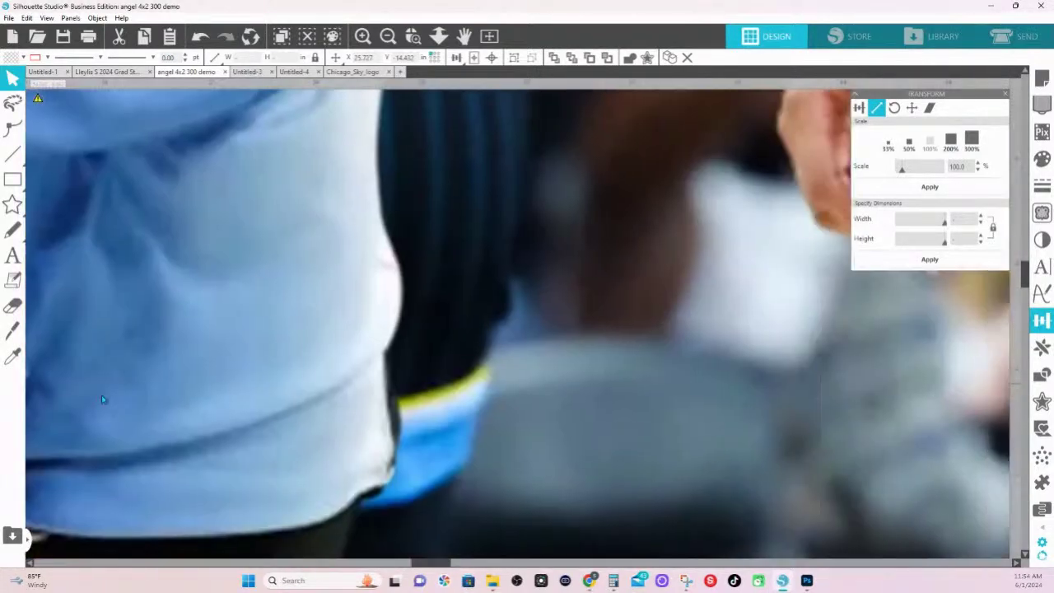
{"action": "left_click_drag", "start_coordinate": [843, 389], "coordinate": [107, 370]}
{"action": "left_click_drag", "start_coordinate": [868, 366], "coordinate": [198, 398]}
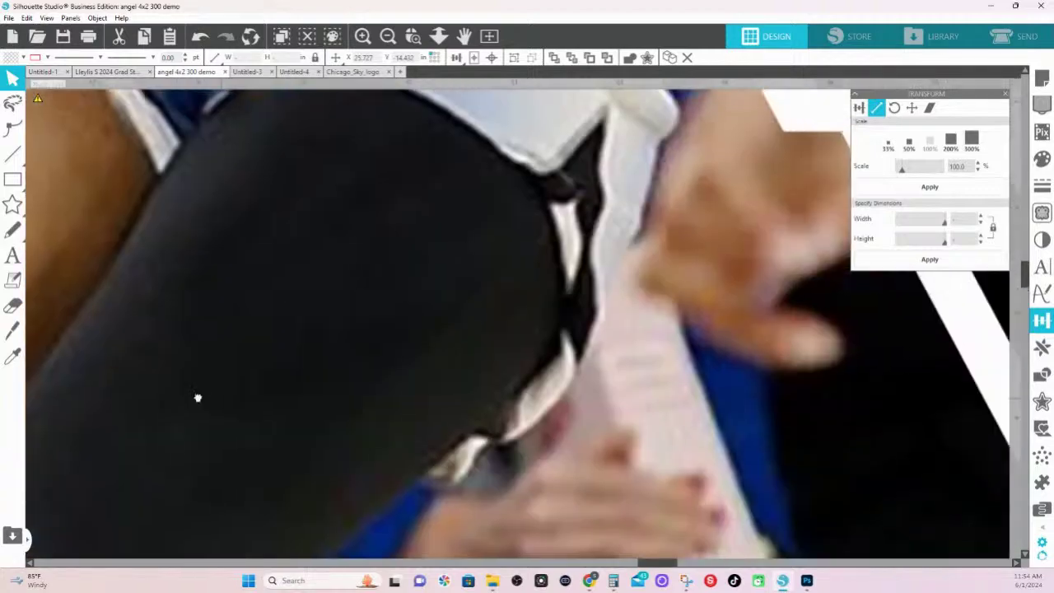
{"action": "left_click_drag", "start_coordinate": [856, 387], "coordinate": [220, 396]}
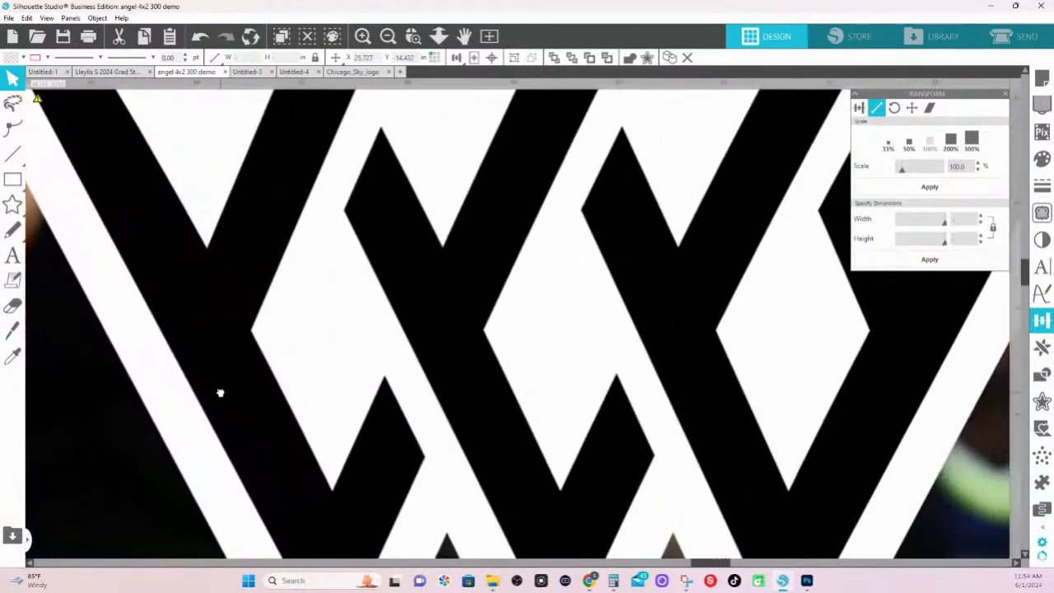
{"action": "scroll", "coordinate": [264, 440], "scroll_direction": "down", "scroll_amount": 10}
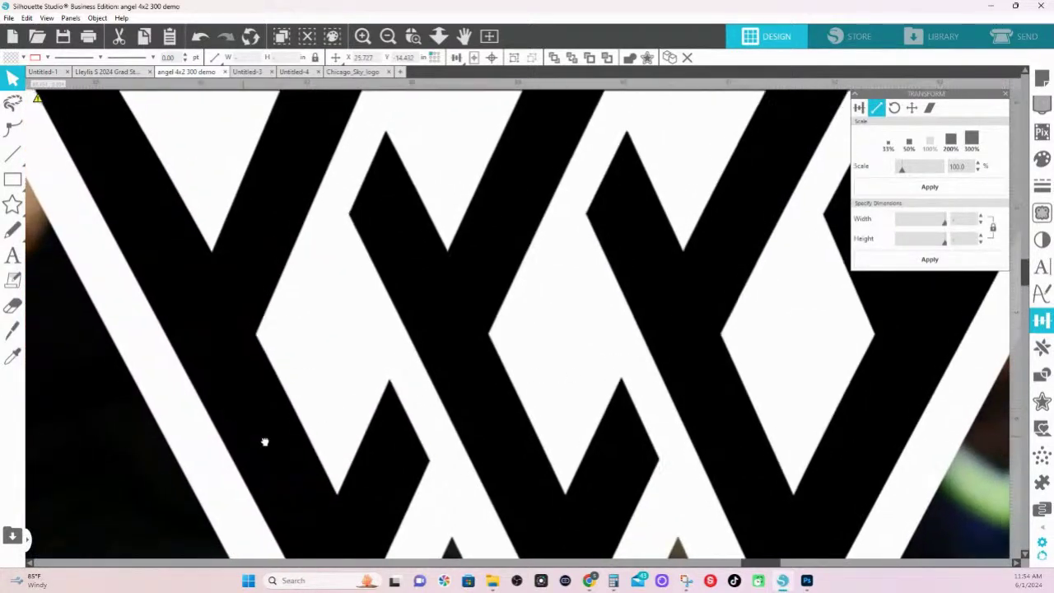
{"action": "scroll", "coordinate": [528, 225], "scroll_direction": "down", "scroll_amount": 10}
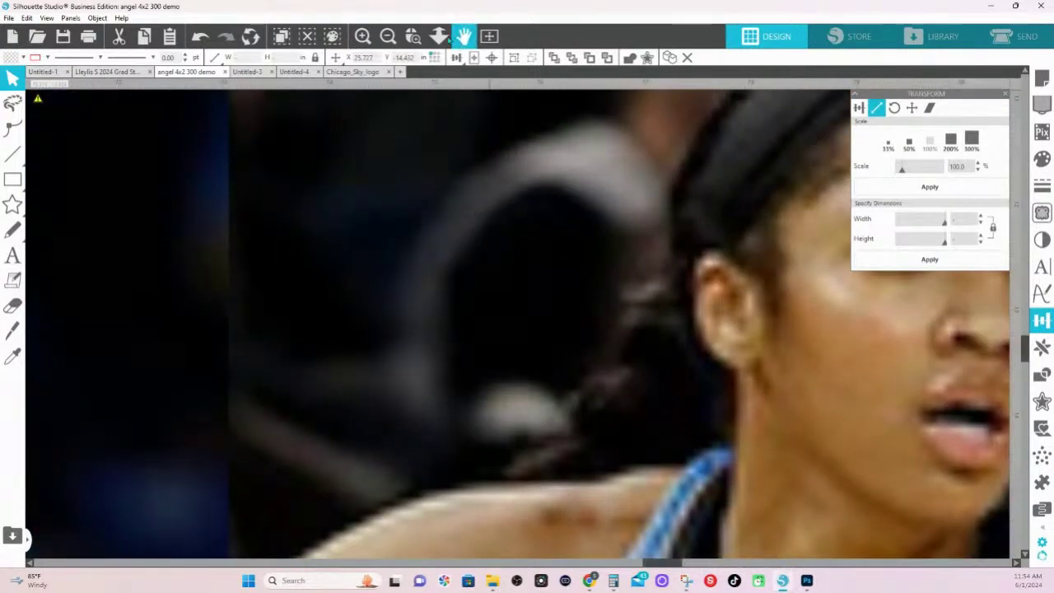
Zoom back out to the tiled image and frame a single lower tile for inspection
{"action": "left_click", "coordinate": [439, 36]}
{"action": "left_click_drag", "start_coordinate": [442, 403], "coordinate": [425, 154]}
{"action": "scroll", "coordinate": [425, 155], "scroll_direction": "right", "scroll_amount": 10}
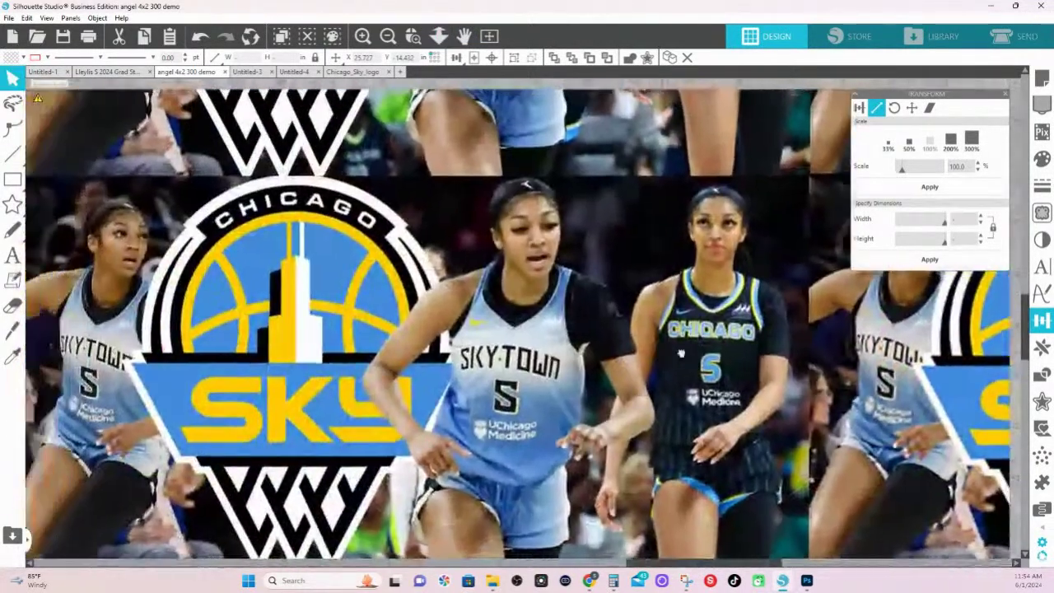
{"action": "left_click", "coordinate": [413, 36]}
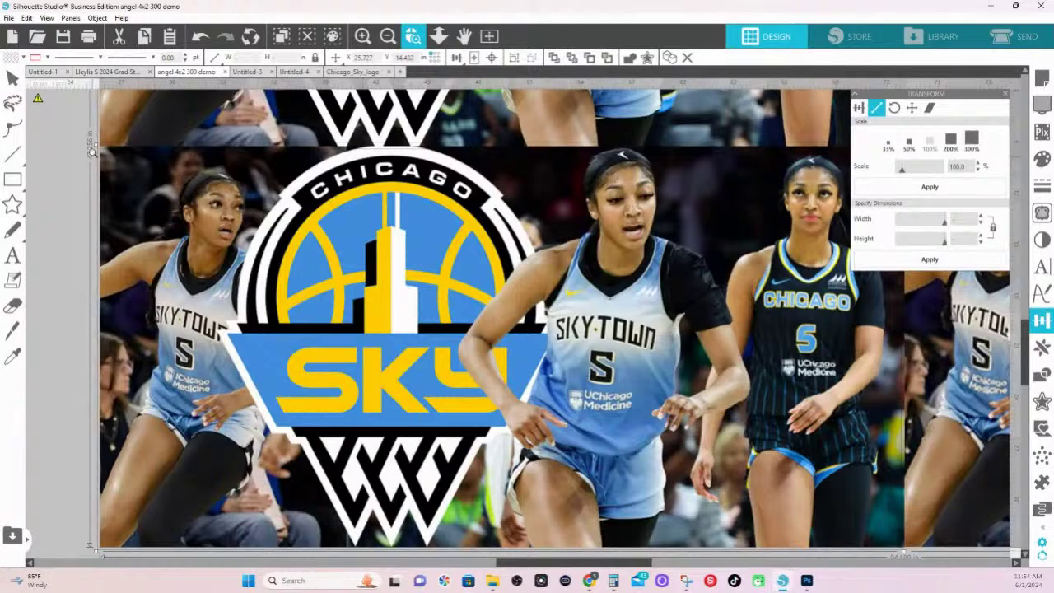
{"action": "left_click_drag", "start_coordinate": [924, 554], "coordinate": [140, 178]}
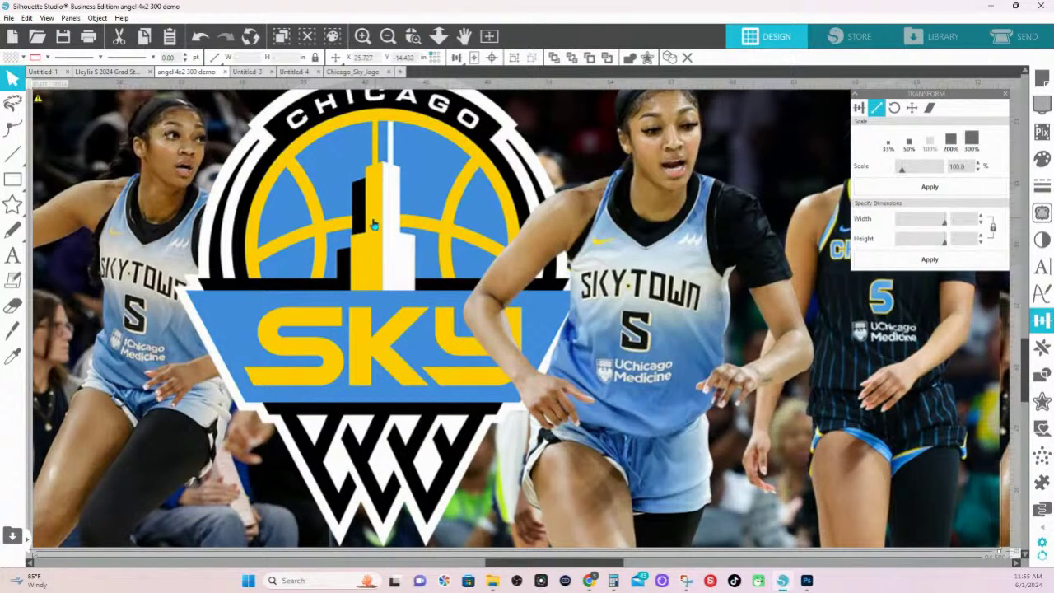
Magnify the net at the bottom of the lower tiles' logo to examine its edge sharpness
{"action": "left_click", "coordinate": [409, 46]}
{"action": "left_click_drag", "start_coordinate": [149, 282], "coordinate": [593, 544]}
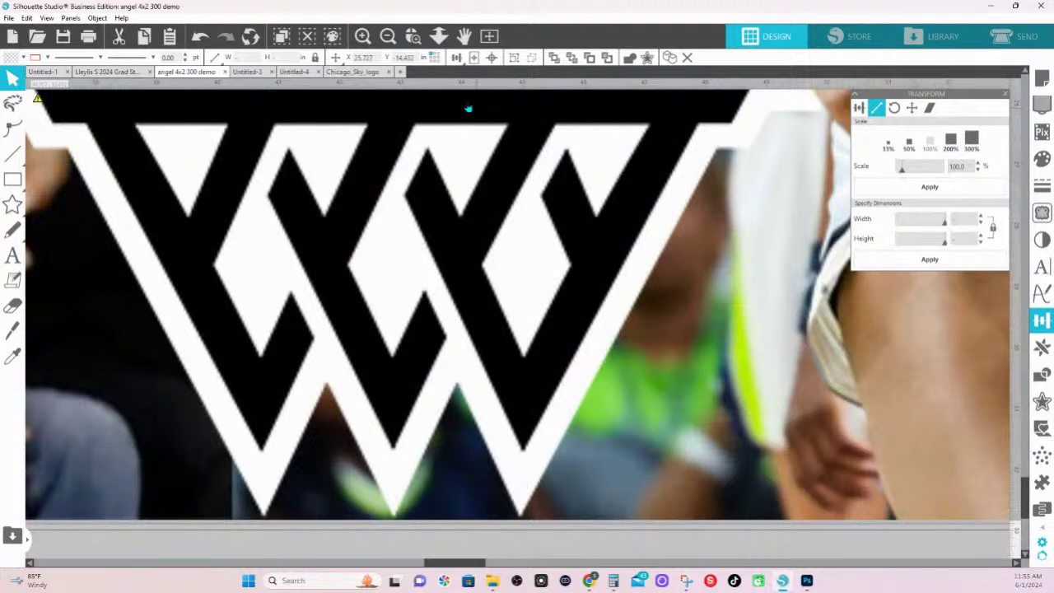
{"action": "left_click", "coordinate": [412, 36]}
{"action": "left_click_drag", "start_coordinate": [98, 156], "coordinate": [745, 472]}
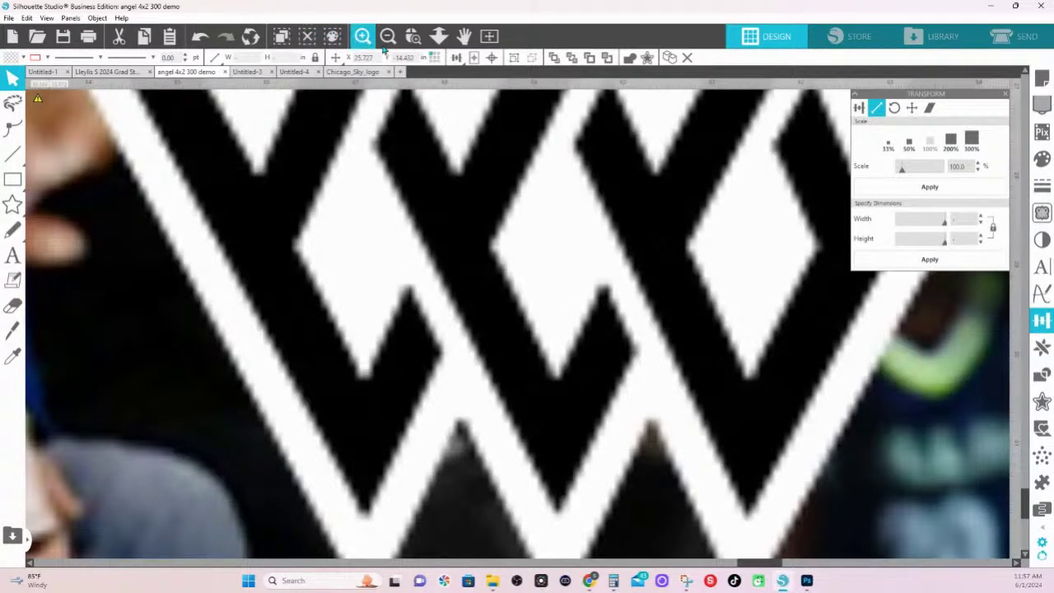
{"action": "left_click", "coordinate": [434, 43]}
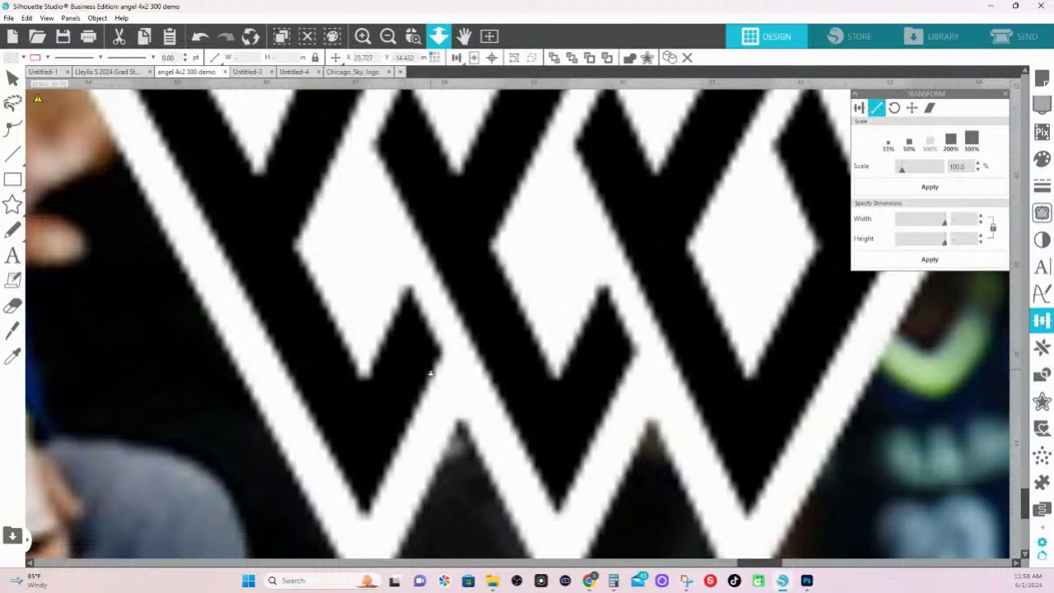
Switch to Photoshop and start a new document with its resolution set to 300 pixels per inch
{"action": "left_click", "coordinate": [806, 581]}
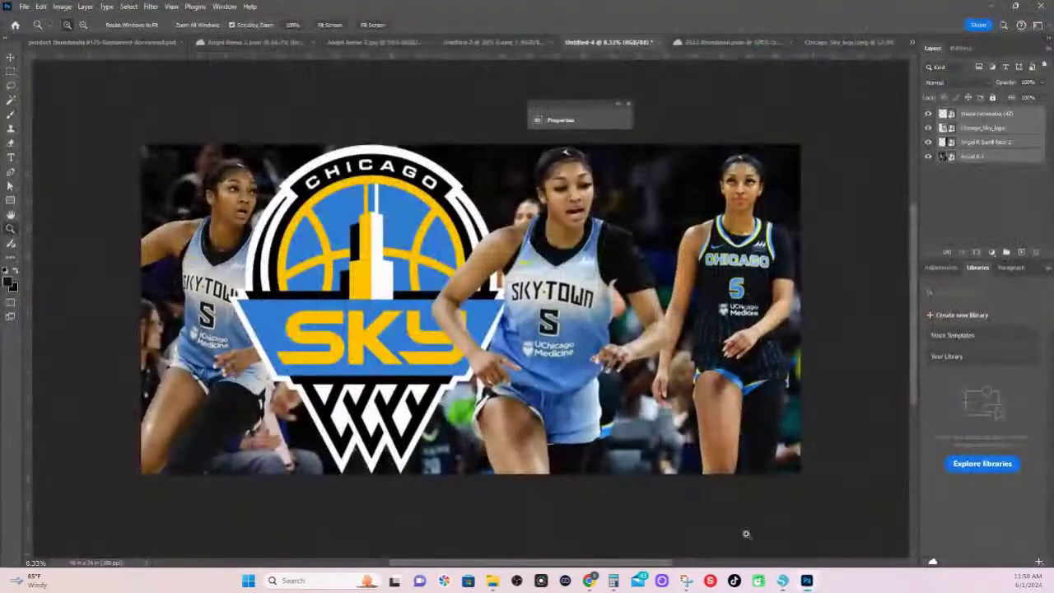
{"action": "left_click", "coordinate": [24, 6]}
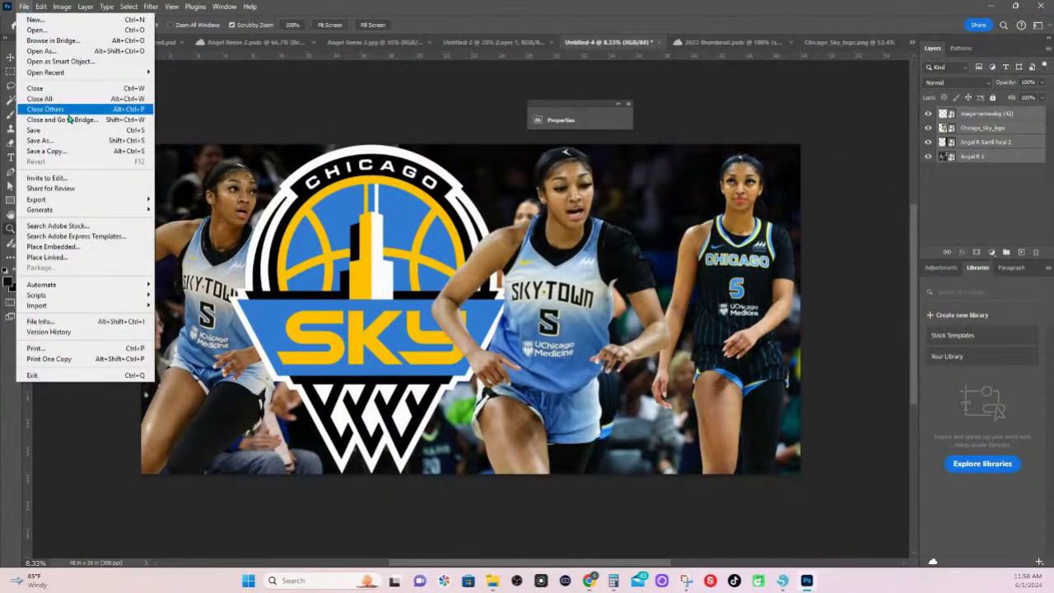
{"action": "left_click", "coordinate": [38, 20]}
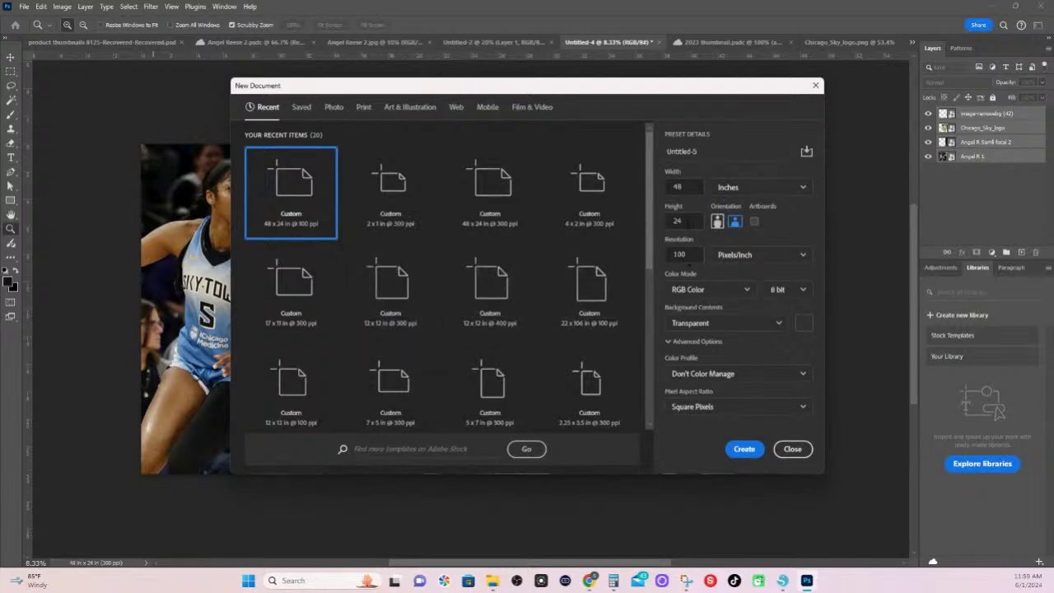
{"action": "double_click", "coordinate": [682, 256]}
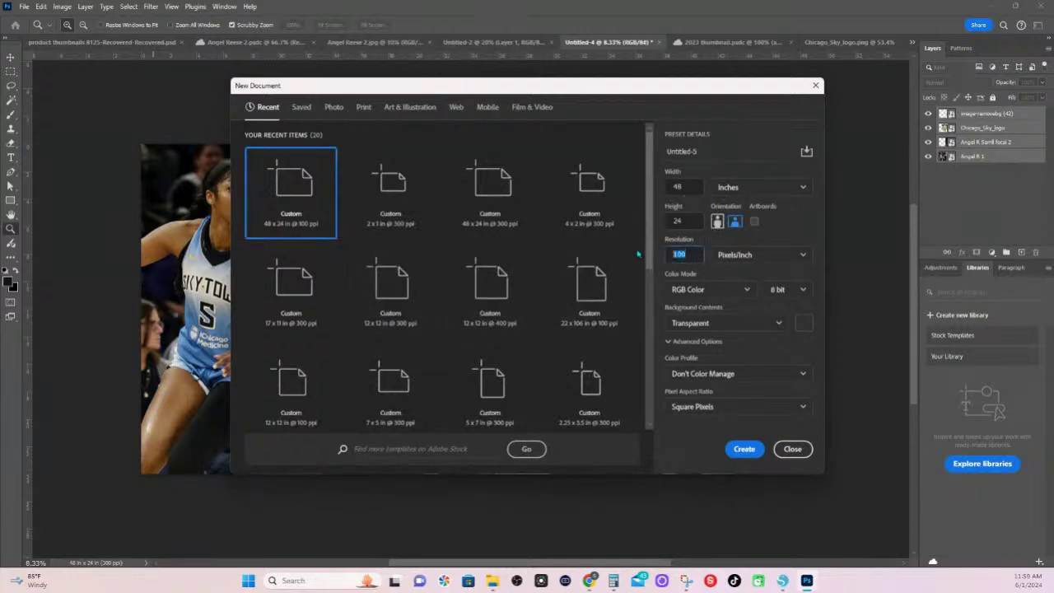
{"action": "type", "text": "300"}
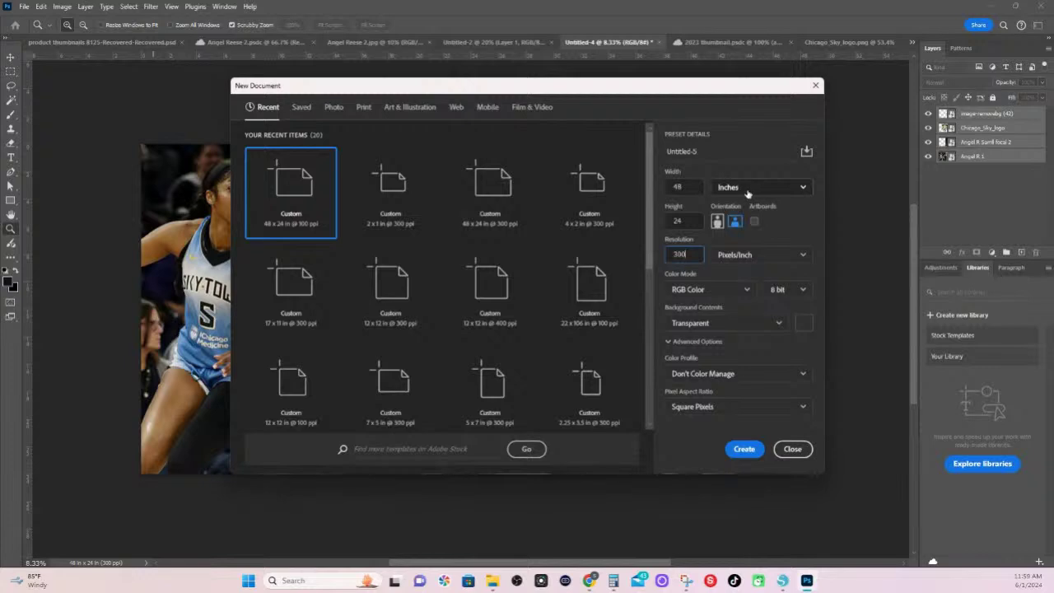
Set the new document's size to 4 × 1 inches and convert its dimensions to pixels
{"action": "double_click", "coordinate": [677, 187]}
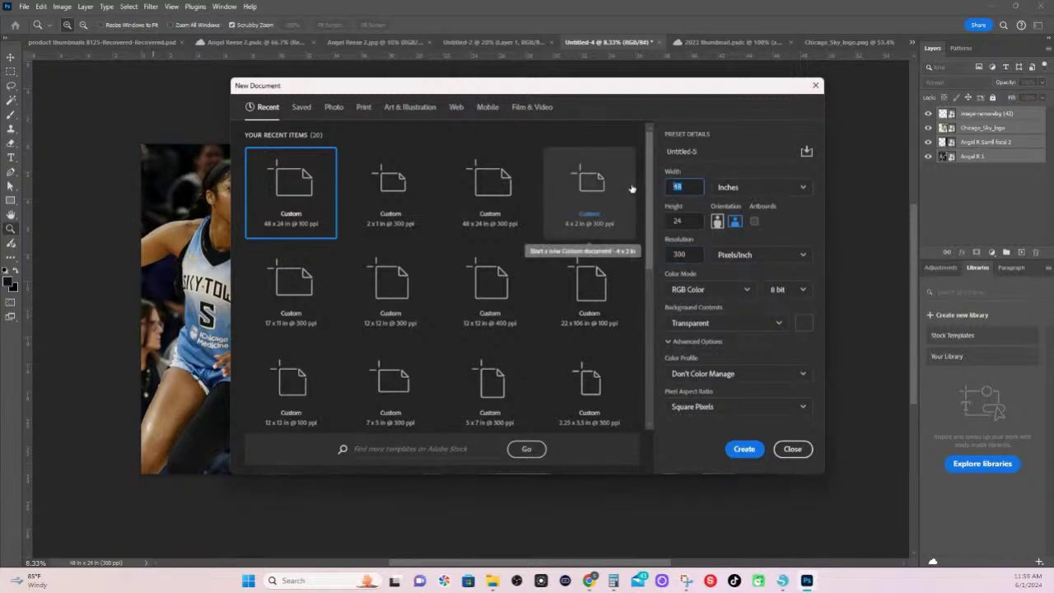
{"action": "type", "text": "4"}
{"action": "key", "text": "Tab"}
{"action": "type", "text": "1"}
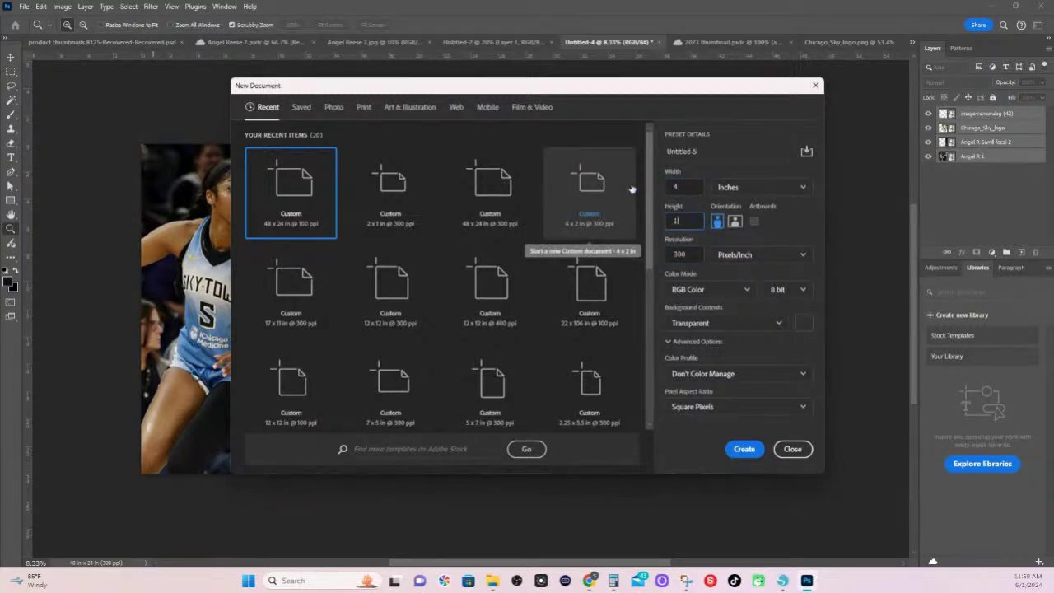
{"action": "key", "text": "shift+Tab"}
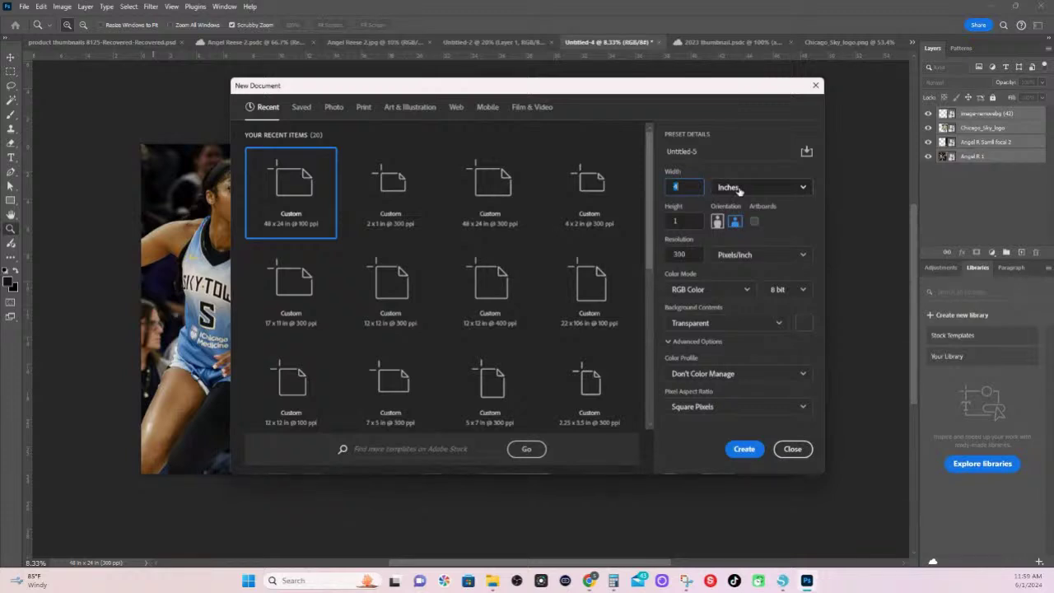
{"action": "left_click", "coordinate": [739, 189]}
{"action": "left_click", "coordinate": [741, 208]}
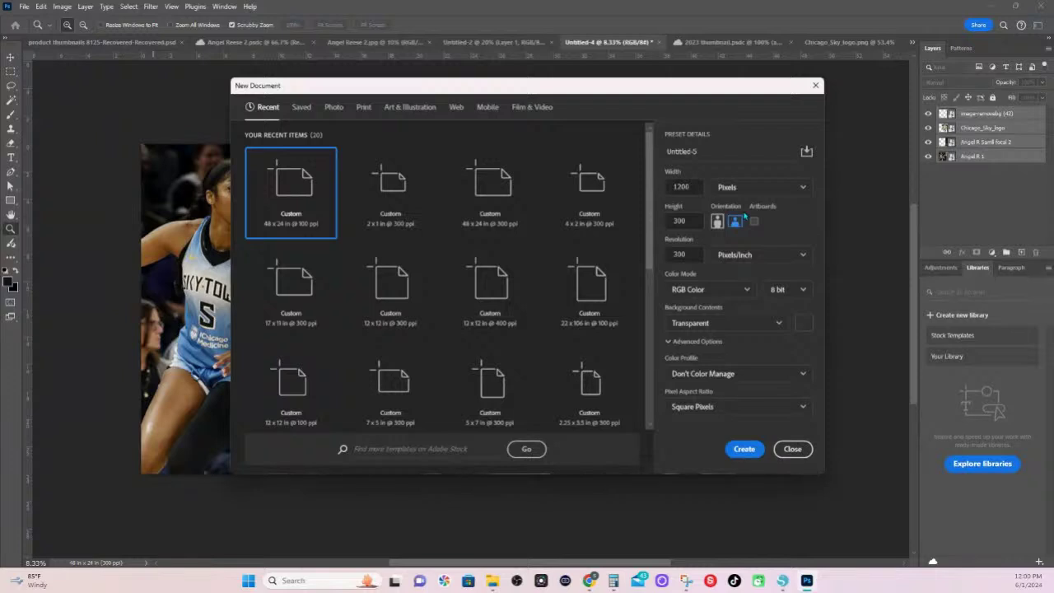
Return the units to inches, set the width to 2 and convert the dimensions to pixels again
{"action": "left_click", "coordinate": [745, 188]}
{"action": "left_click", "coordinate": [725, 226]}
{"action": "double_click", "coordinate": [683, 187]}
{"action": "type", "text": "2"}
{"action": "left_click", "coordinate": [745, 187]}
{"action": "left_click", "coordinate": [747, 210]}
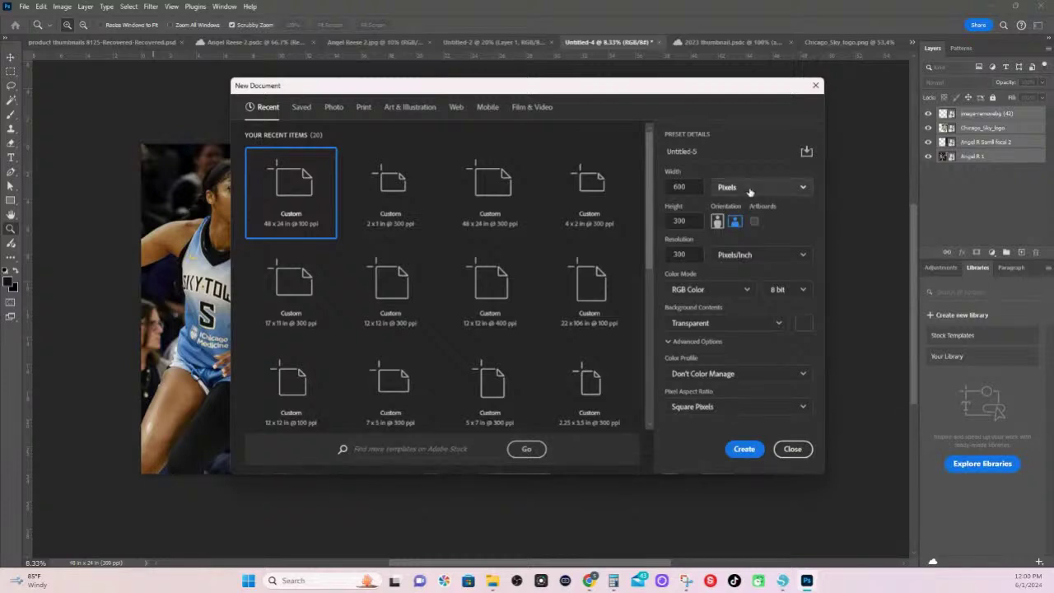
Switch the dimensions back to inches and create the 2 × 1 inch document
{"action": "left_click", "coordinate": [749, 186]}
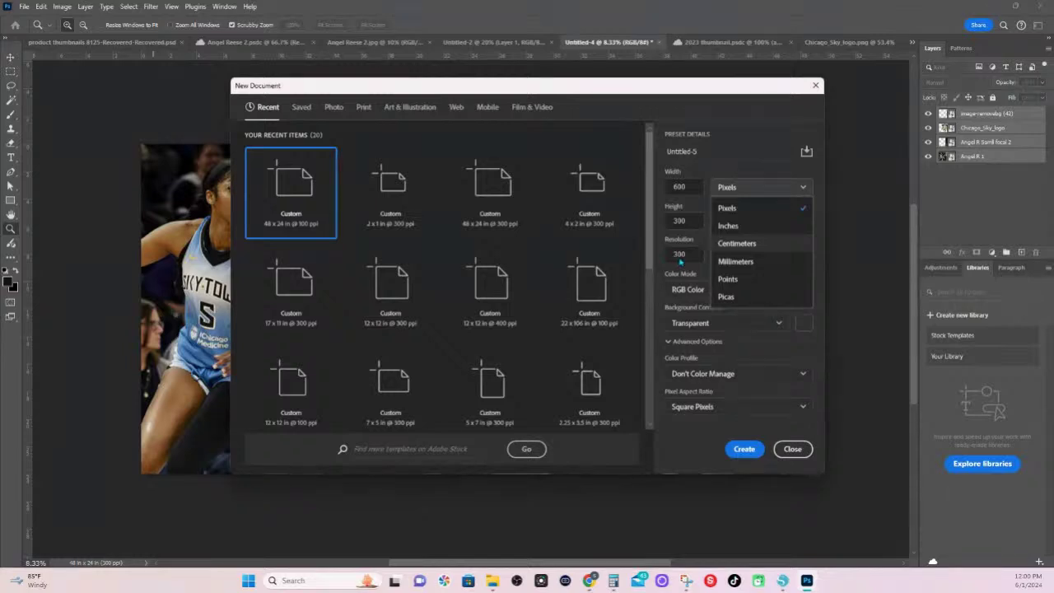
{"action": "left_click", "coordinate": [736, 227]}
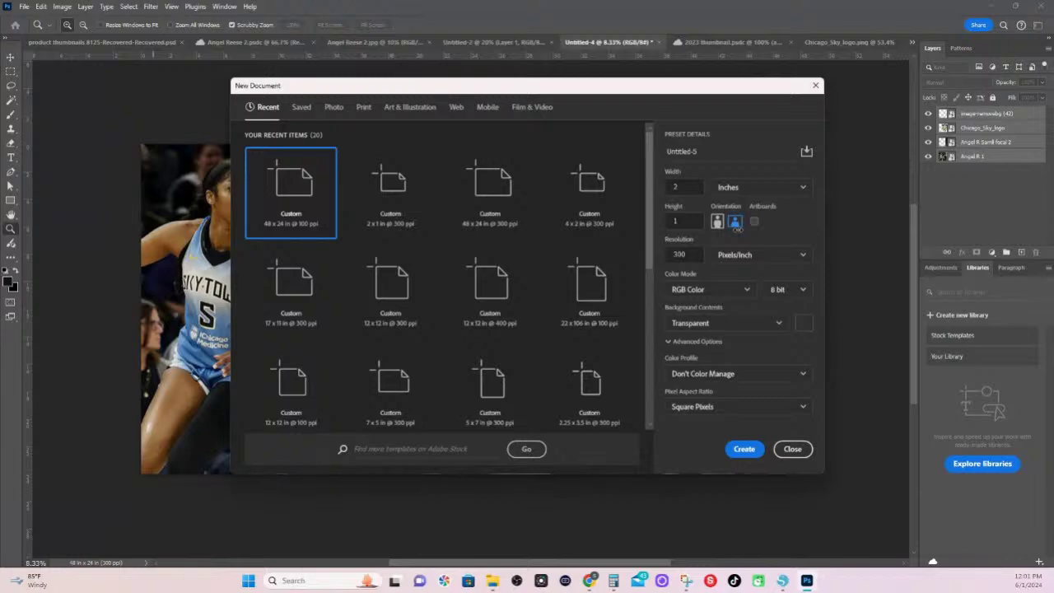
{"action": "left_click", "coordinate": [744, 449]}
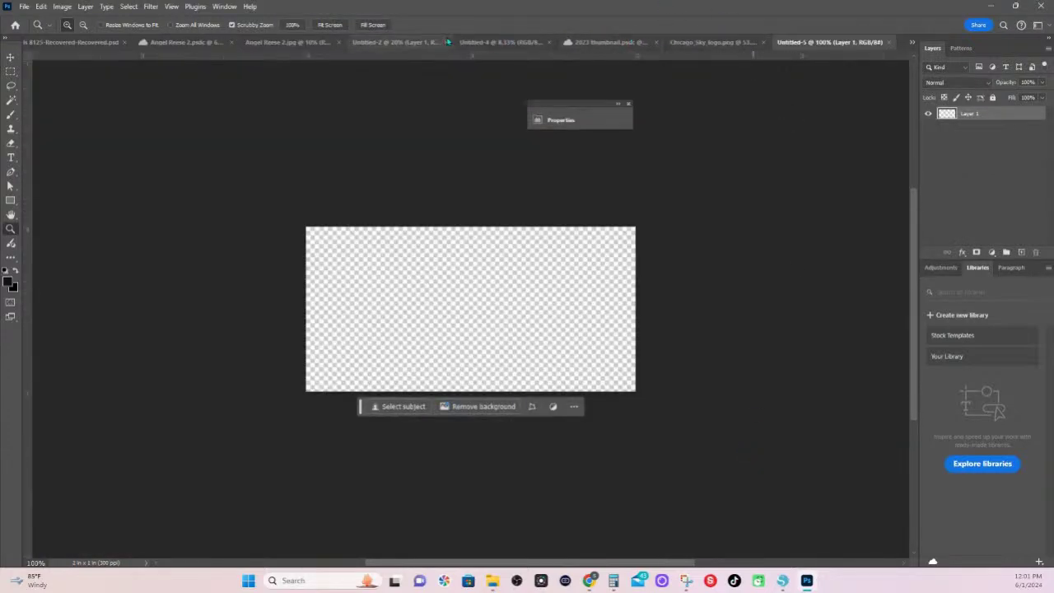
Copy the four collage layers from the 48 × 24 inch document into the new 2 × 1 inch document
{"action": "left_click", "coordinate": [494, 43]}
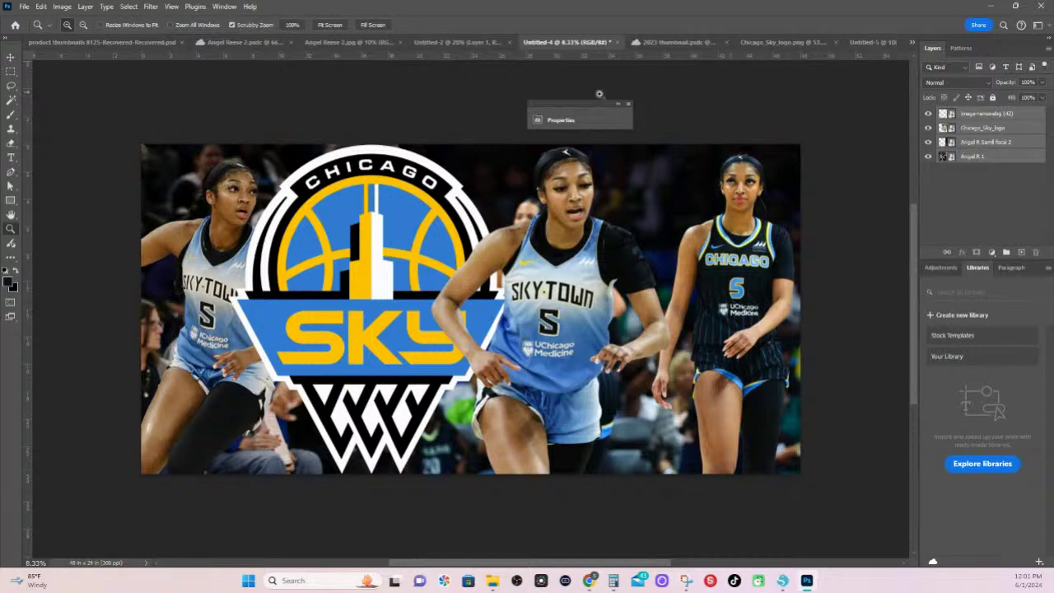
{"action": "left_click", "coordinate": [10, 58]}
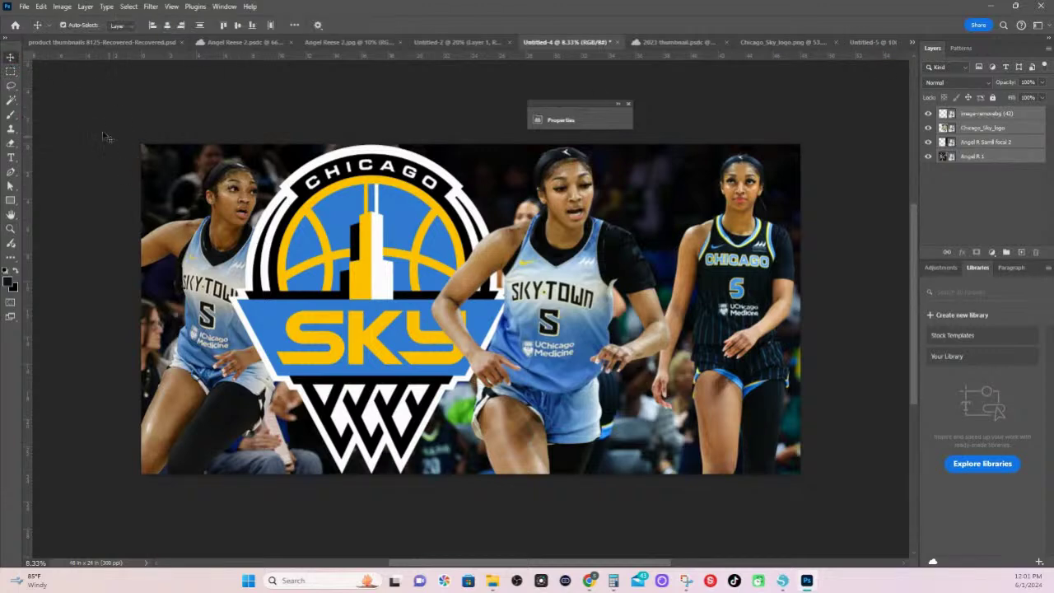
{"action": "left_click_drag", "start_coordinate": [104, 136], "coordinate": [889, 506]}
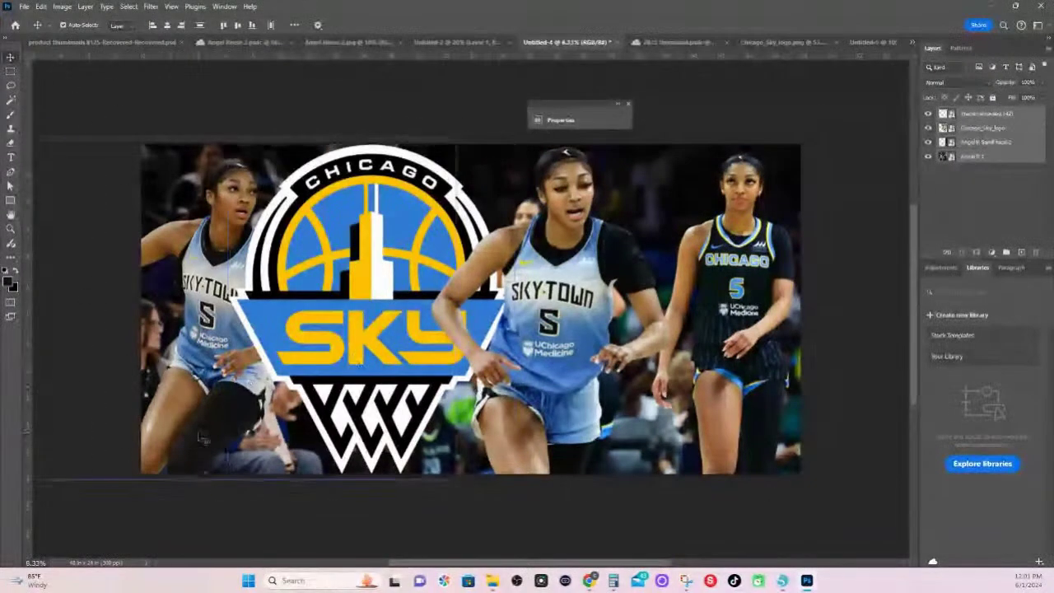
{"action": "left_click_drag", "start_coordinate": [1017, 113], "coordinate": [508, 286]}
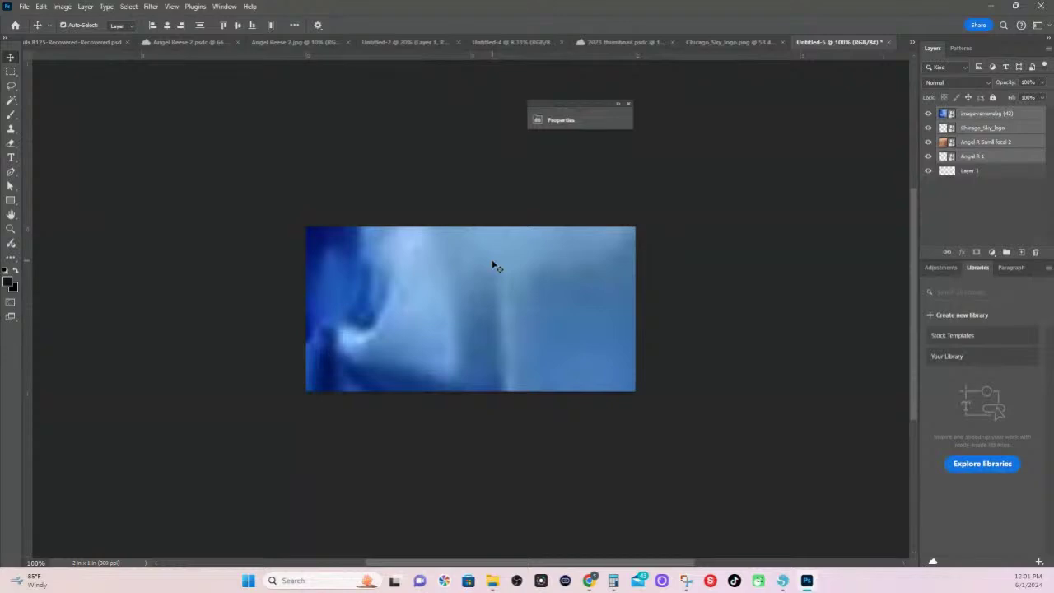
Scale the four copied layers down together to about 4.25% around the small canvas
{"action": "left_click", "coordinate": [35, 563]}
{"action": "type", "text": "10"}
{"action": "key", "text": "Return"}
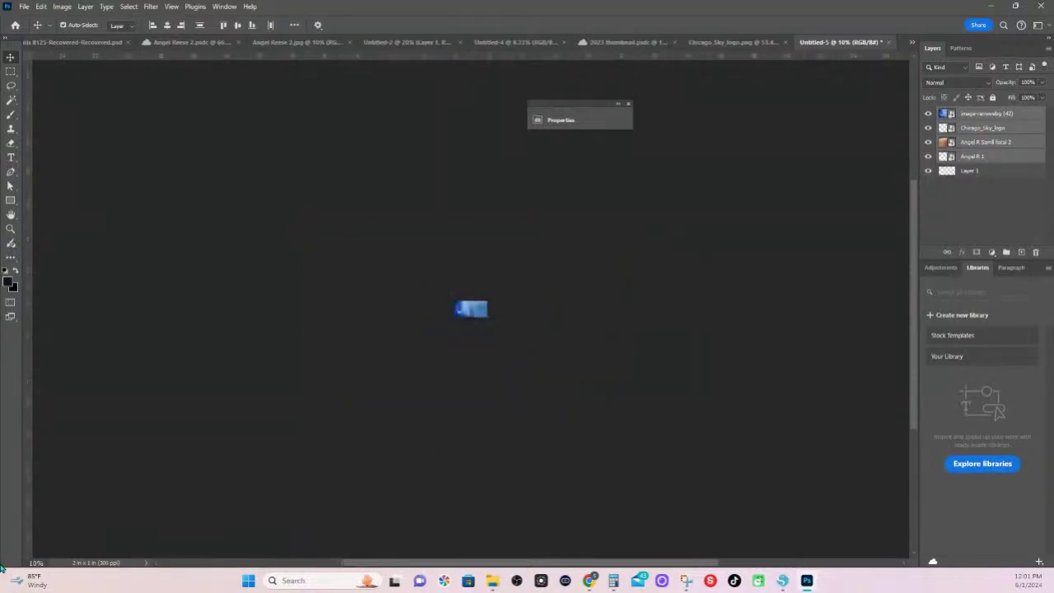
{"action": "key", "text": "ctrl+t"}
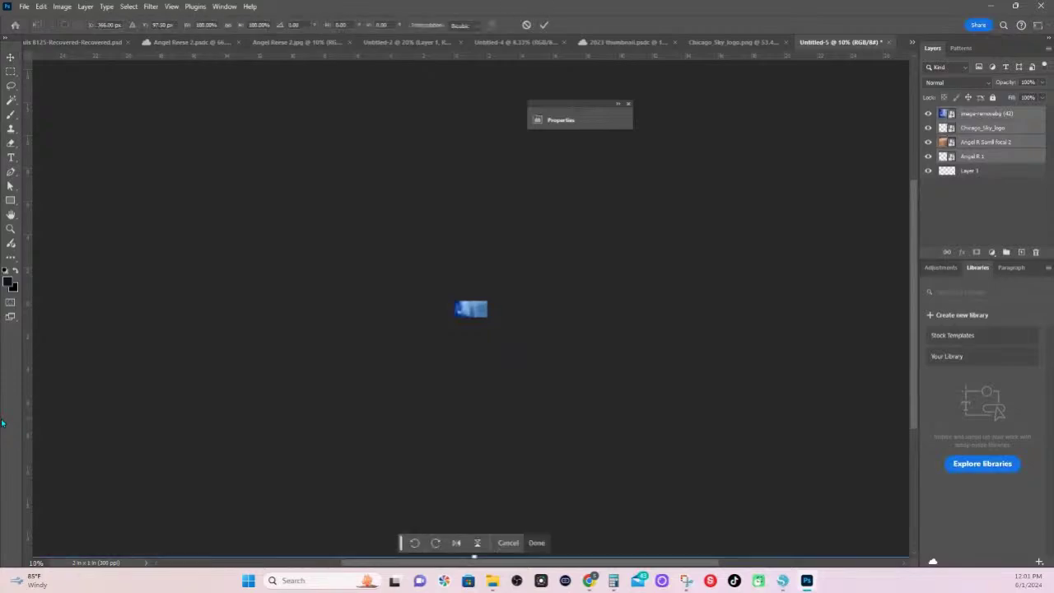
{"action": "left_click", "coordinate": [31, 563]}
{"action": "type", "text": "5"}
{"action": "key", "text": "Return"}
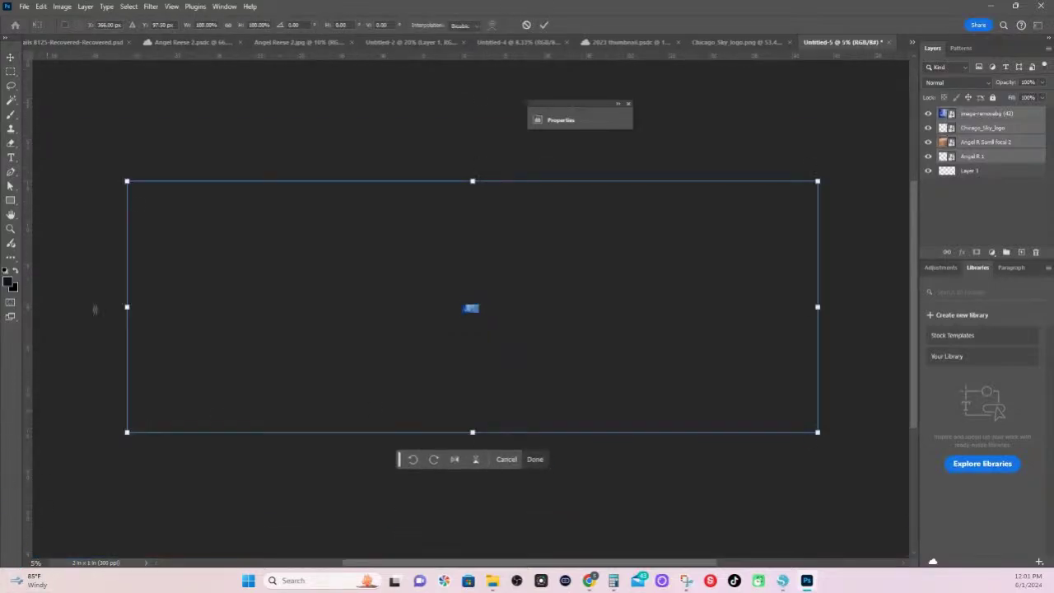
{"action": "left_click_drag", "start_coordinate": [127, 180], "coordinate": [457, 308]}
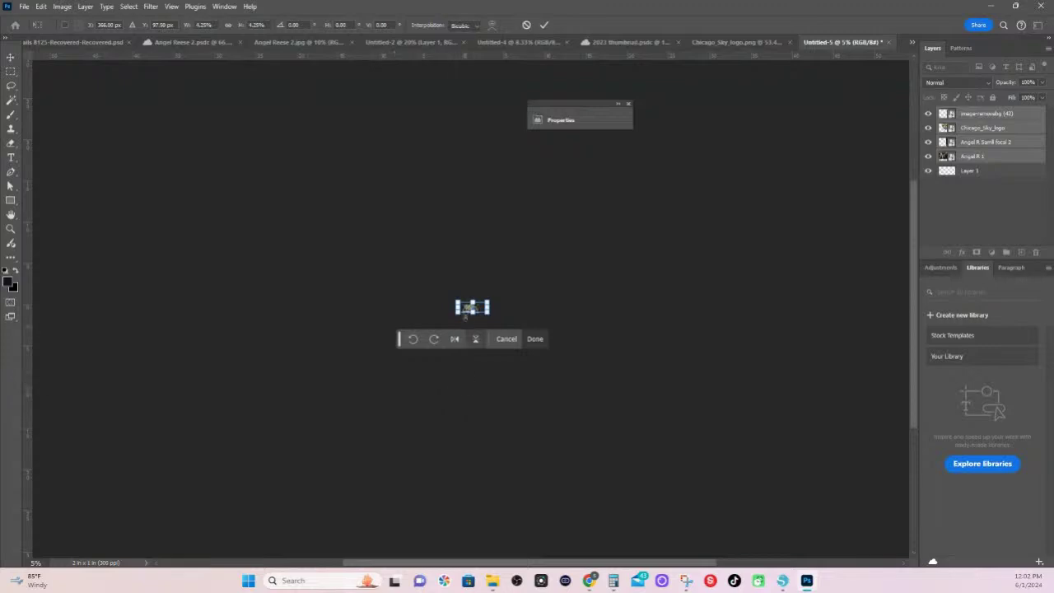
{"action": "key", "text": "Return"}
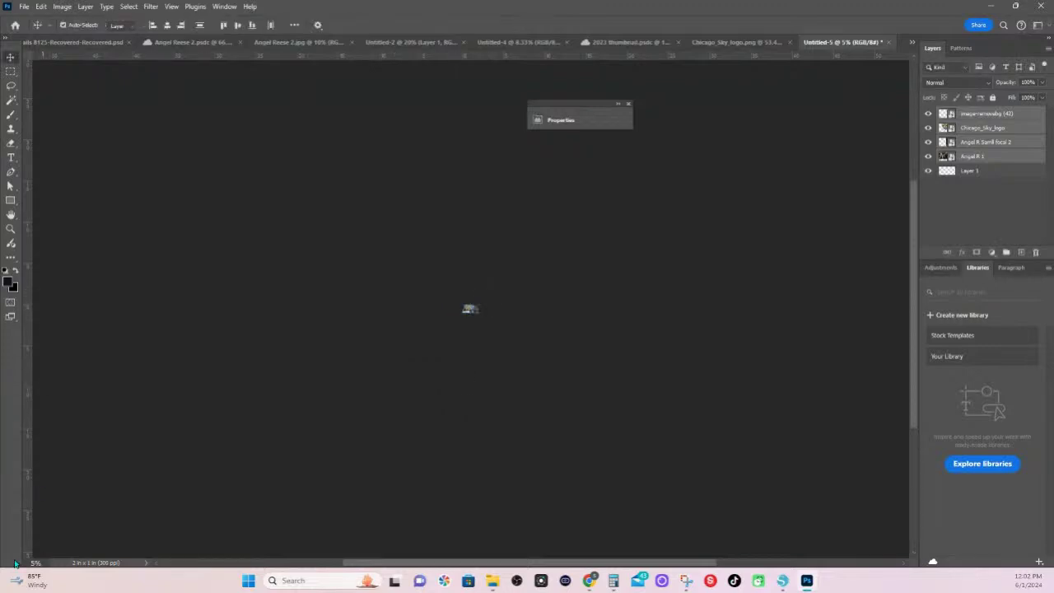
Fine-tune the collage layers to about 99.5% scale and reposition them together so they cover the entire 2 × 1 inch canvas
{"action": "left_click", "coordinate": [36, 562]}
{"action": "type", "text": "100"}
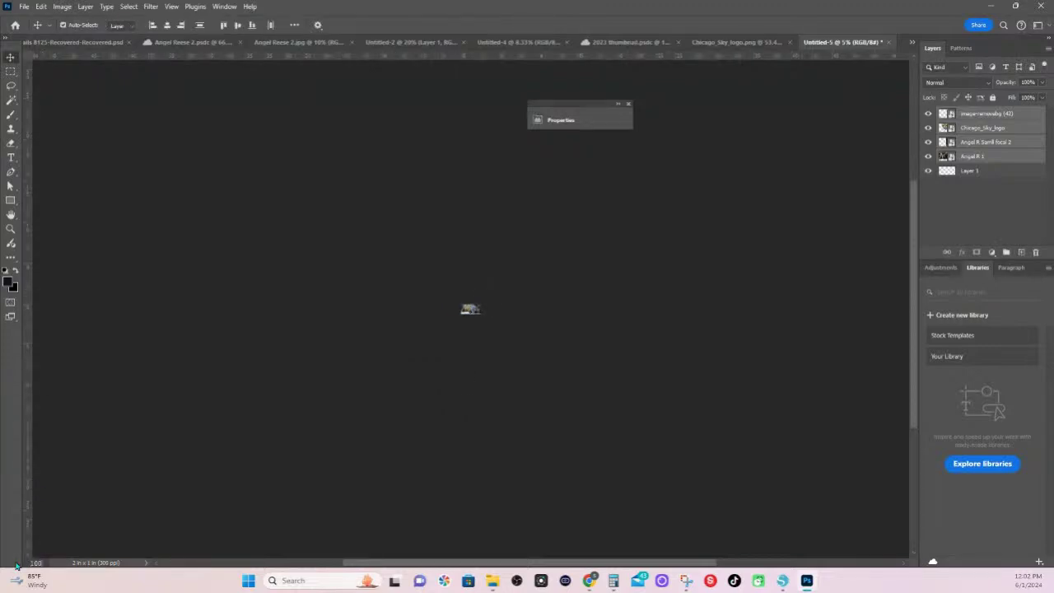
{"action": "key", "text": "Return"}
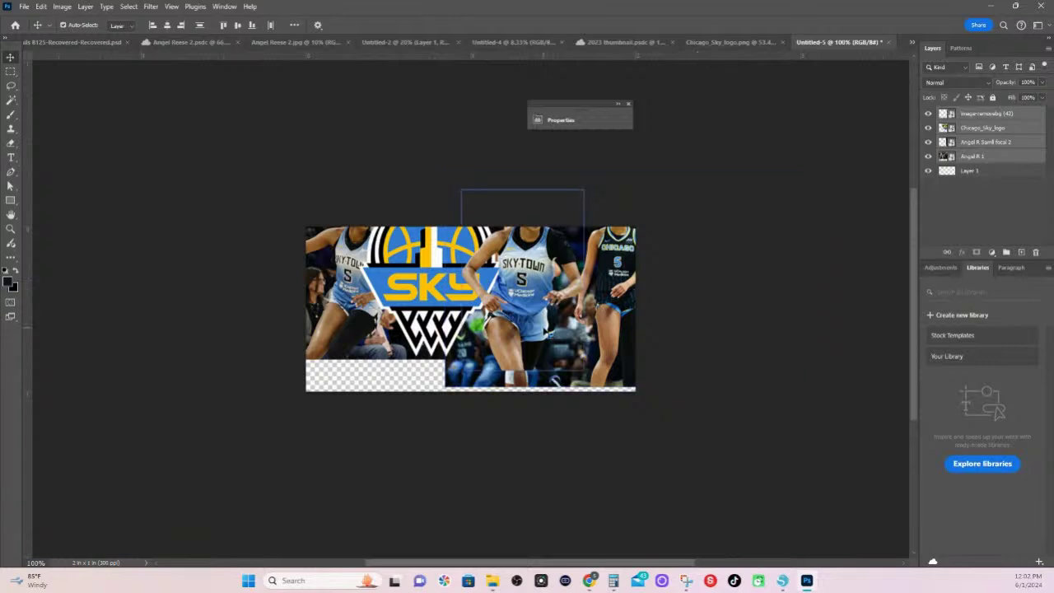
{"action": "key", "text": "ctrl+t"}
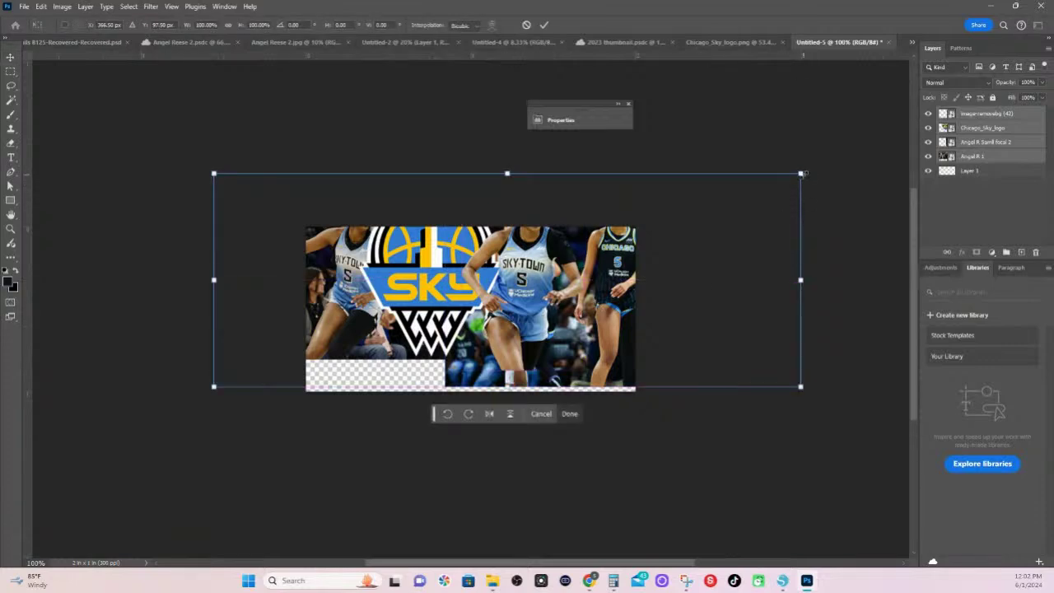
{"action": "left_click_drag", "start_coordinate": [800, 173], "coordinate": [774, 180]}
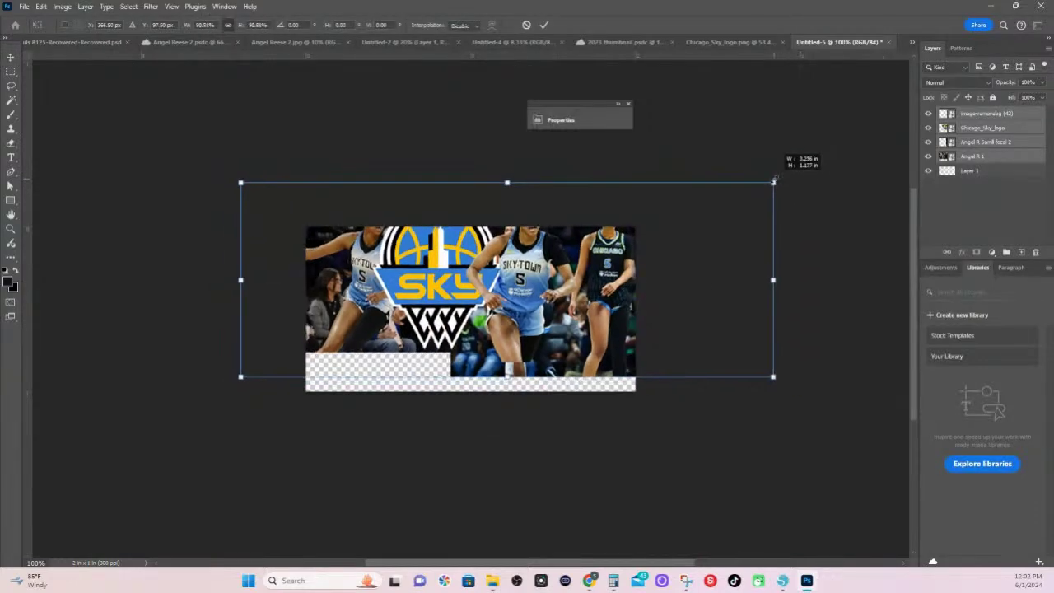
{"action": "left_click_drag", "start_coordinate": [587, 260], "coordinate": [584, 304]}
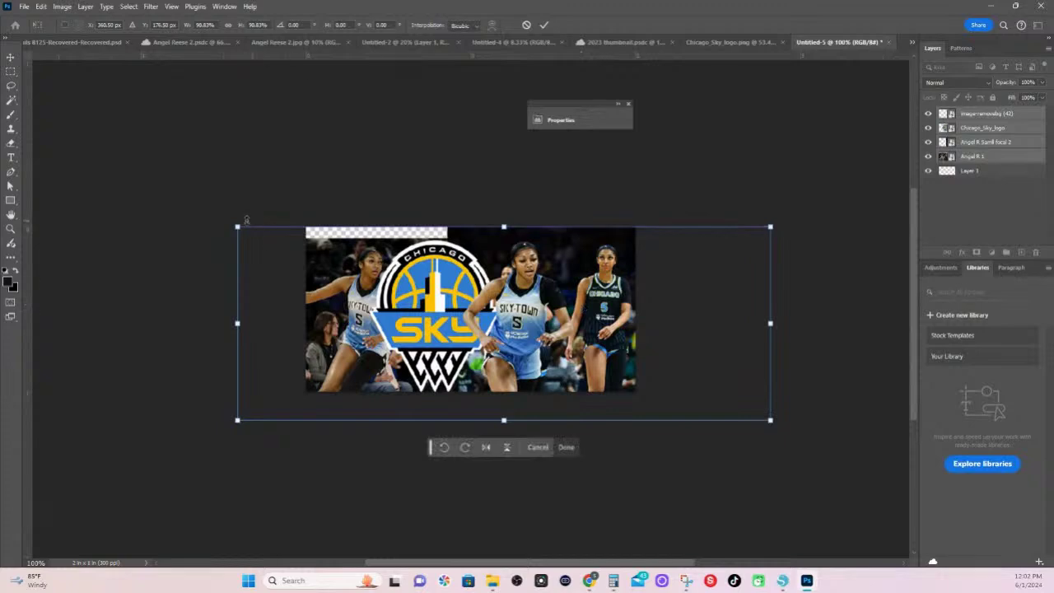
{"action": "left_click_drag", "start_coordinate": [237, 227], "coordinate": [212, 217]}
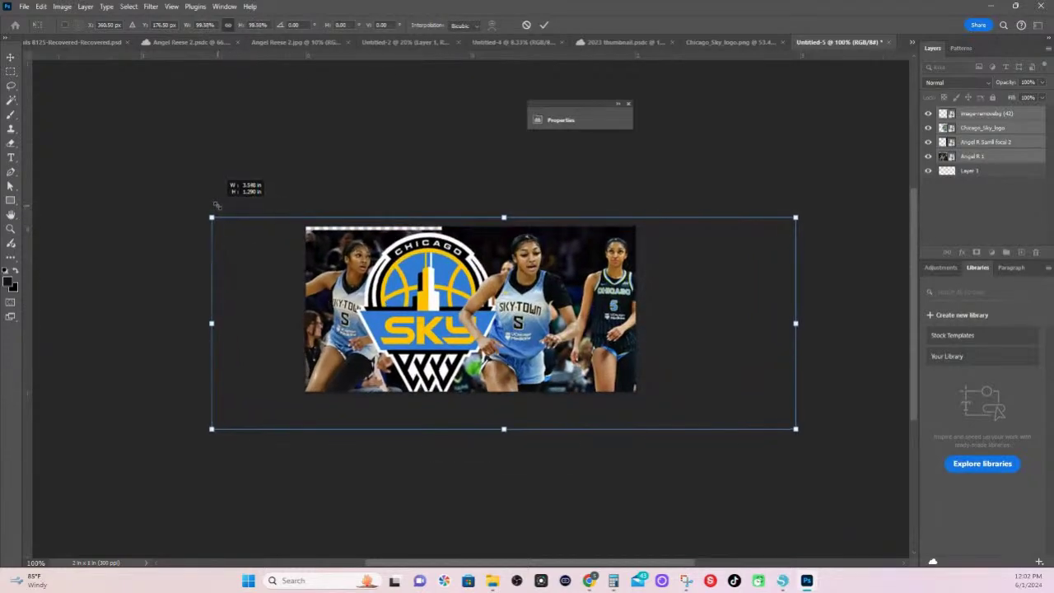
{"action": "left_click_drag", "start_coordinate": [358, 304], "coordinate": [346, 299]}
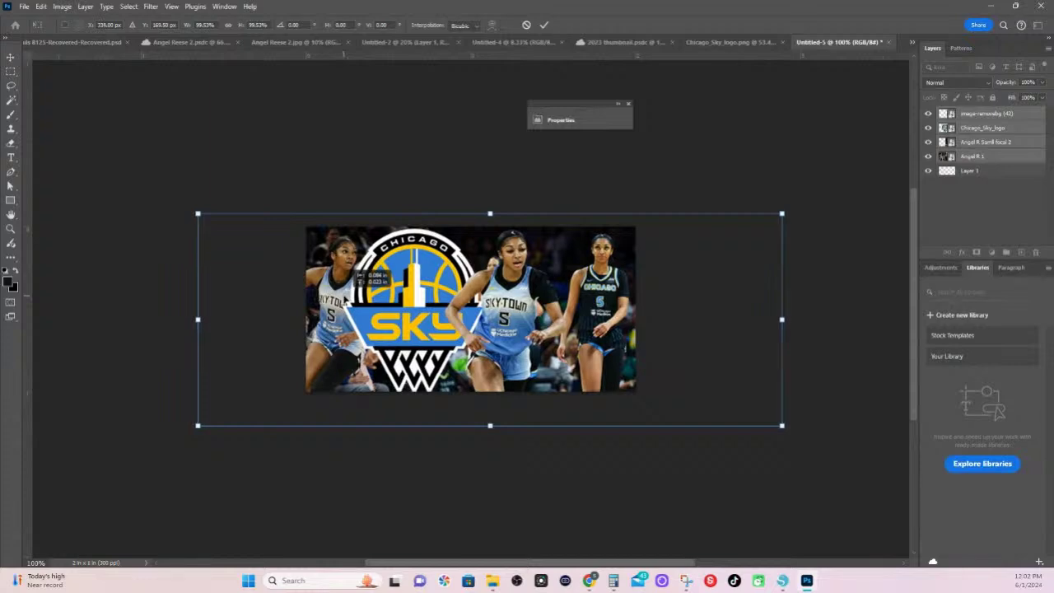
{"action": "key", "text": "Return"}
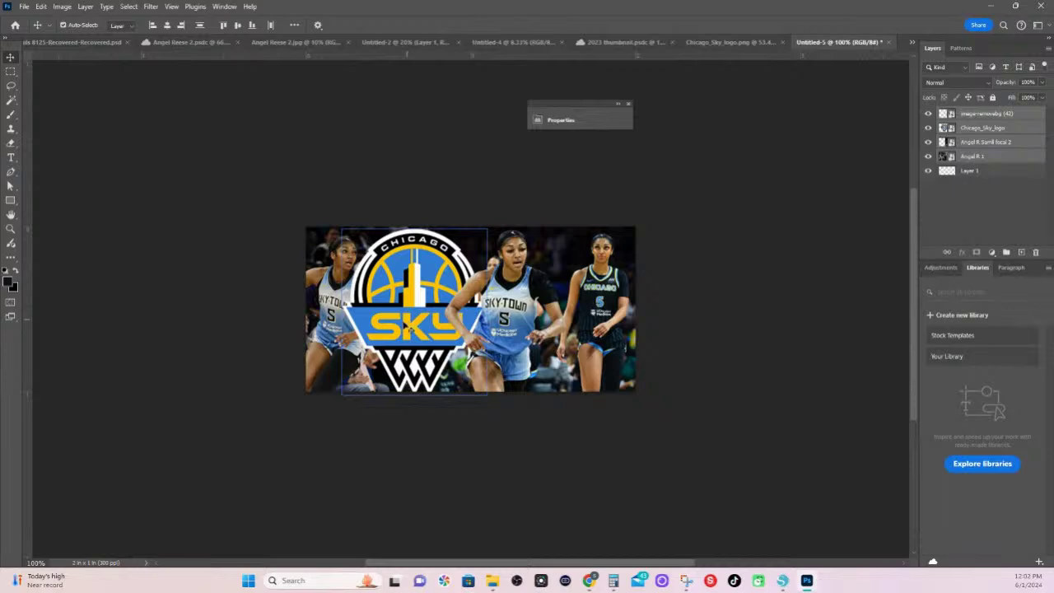
Export the 2 × 1 inch collage as a JPG at 600 × 300 px and 100% scale
{"action": "key", "text": "z"}
{"action": "left_click_drag", "start_coordinate": [303, 229], "coordinate": [404, 208]}
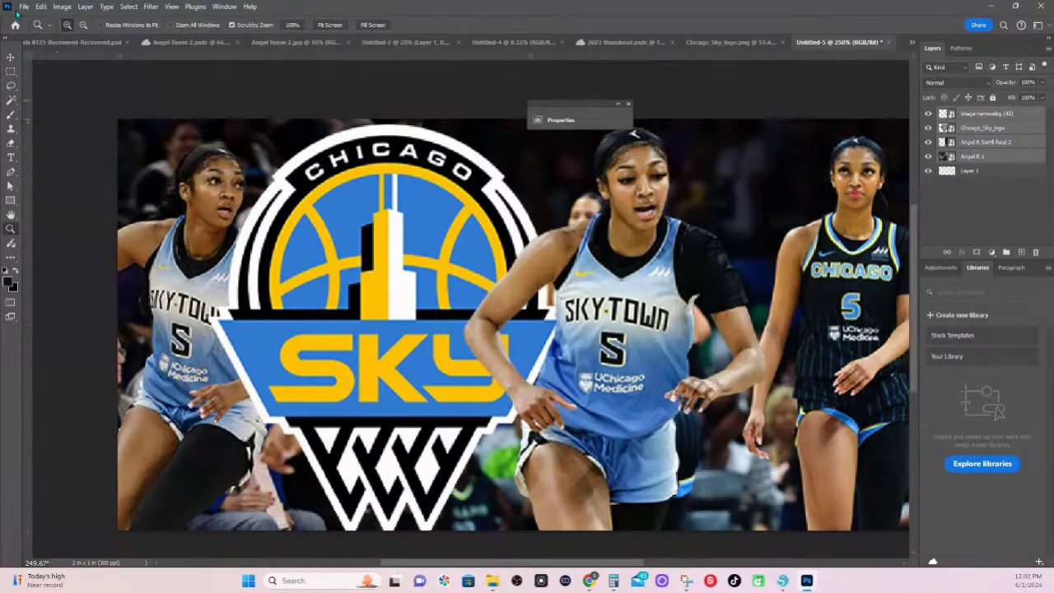
{"action": "left_click", "coordinate": [23, 6]}
{"action": "mouse_move", "coordinate": [71, 204]}
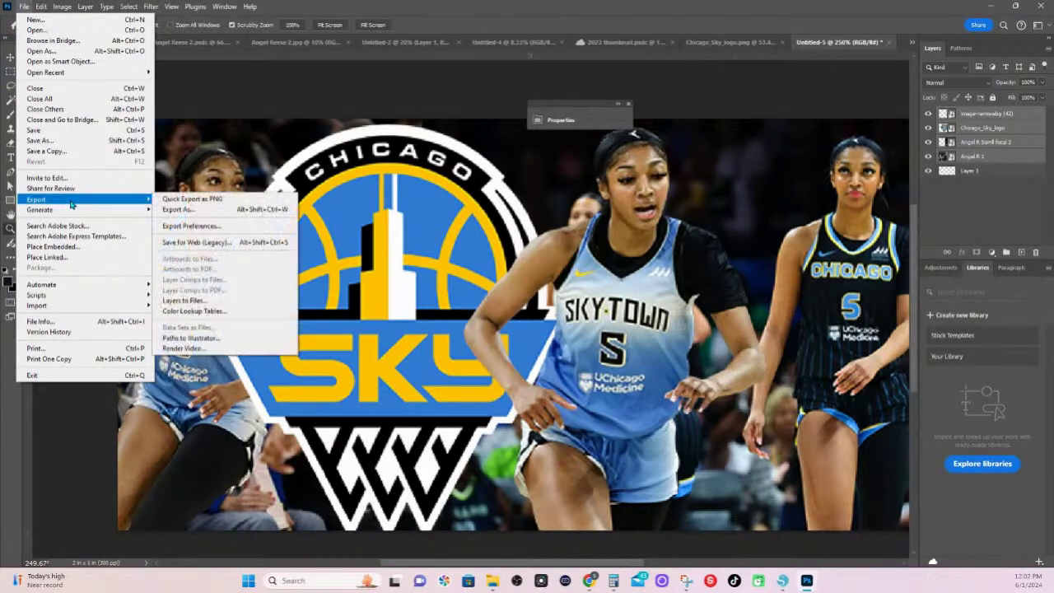
{"action": "left_click", "coordinate": [200, 210]}
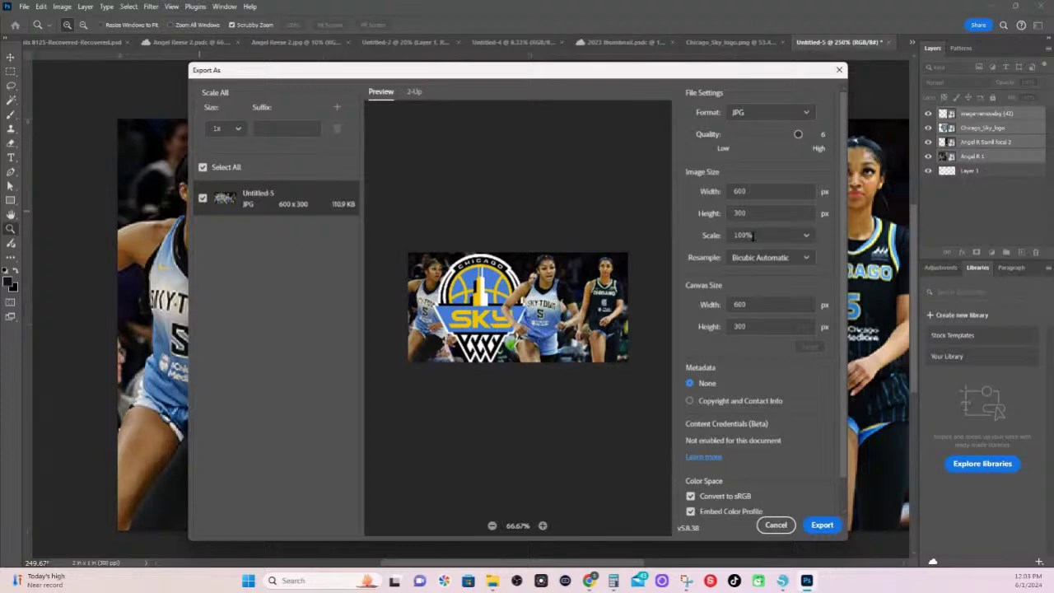
{"action": "left_click", "coordinate": [823, 525]}
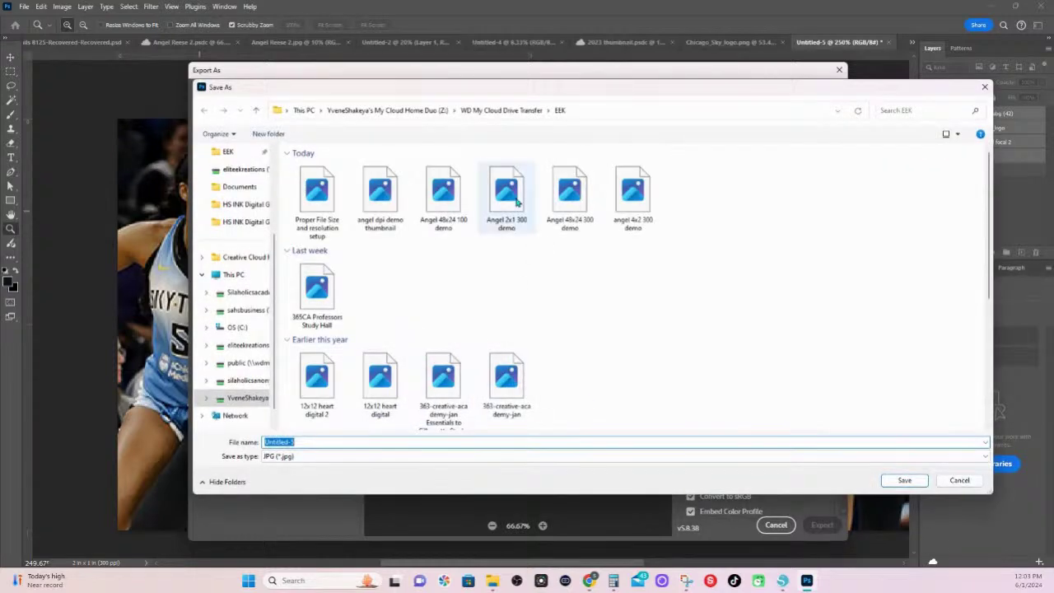
Name the exported JPG "Angel 2x1 300 demo live" and save it in the EEK folder
{"action": "left_click", "coordinate": [510, 193]}
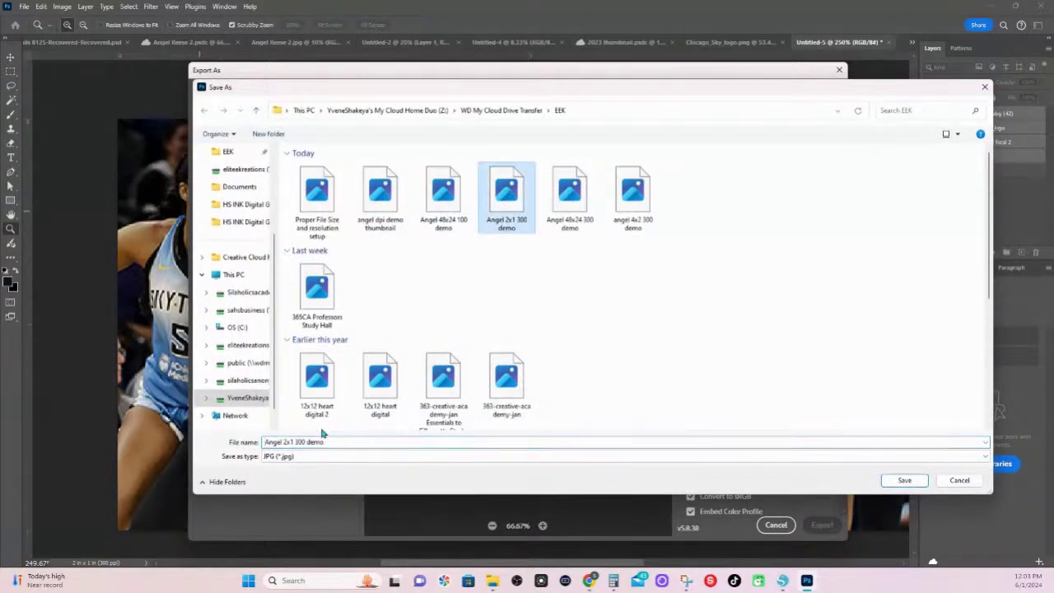
{"action": "left_click", "coordinate": [341, 440]}
{"action": "left_click", "coordinate": [341, 440]}
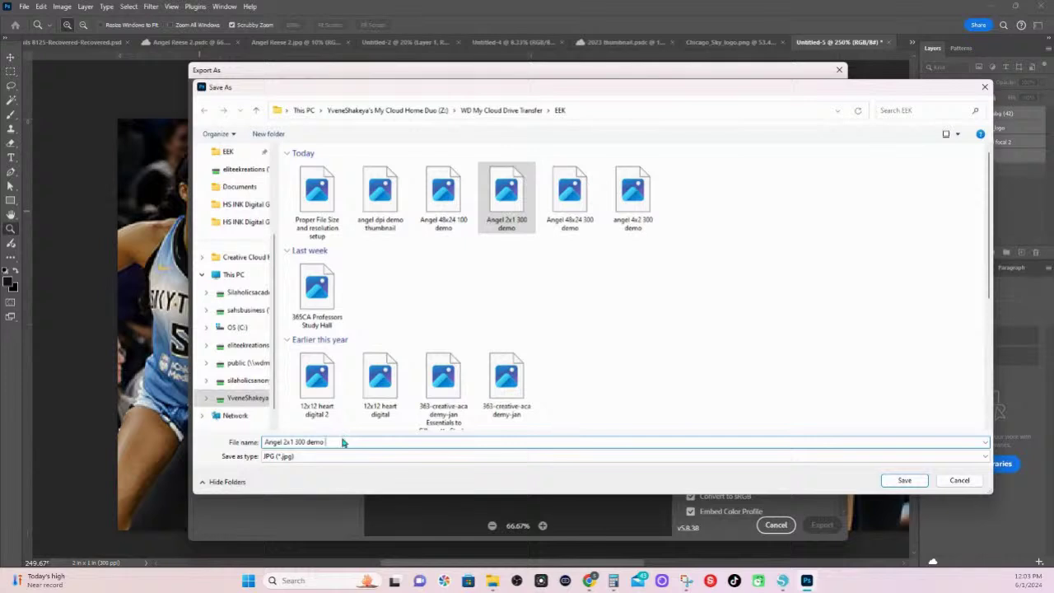
{"action": "key", "text": "Return"}
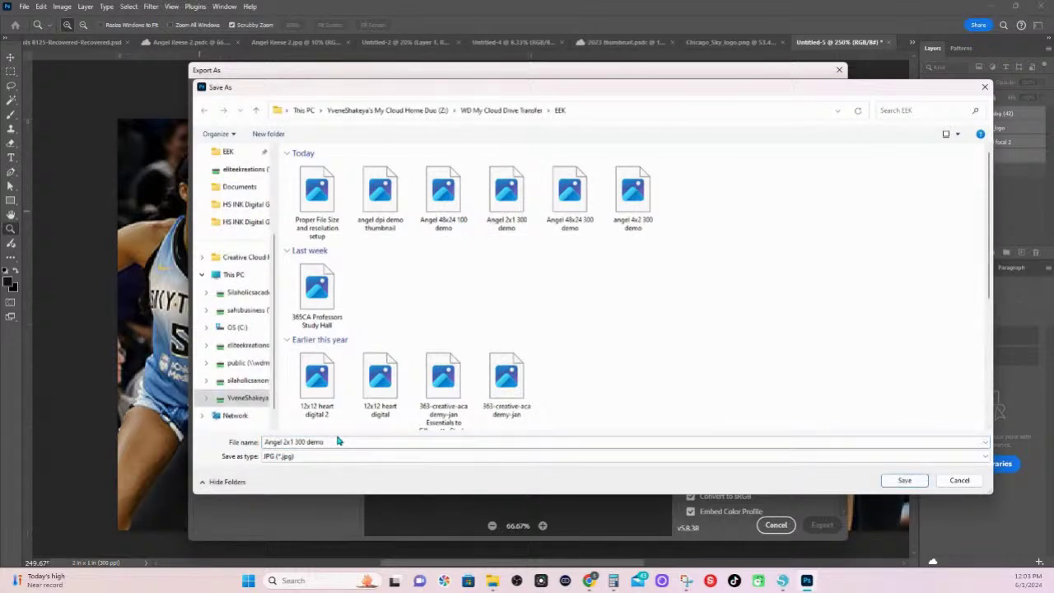
{"action": "left_click", "coordinate": [341, 441]}
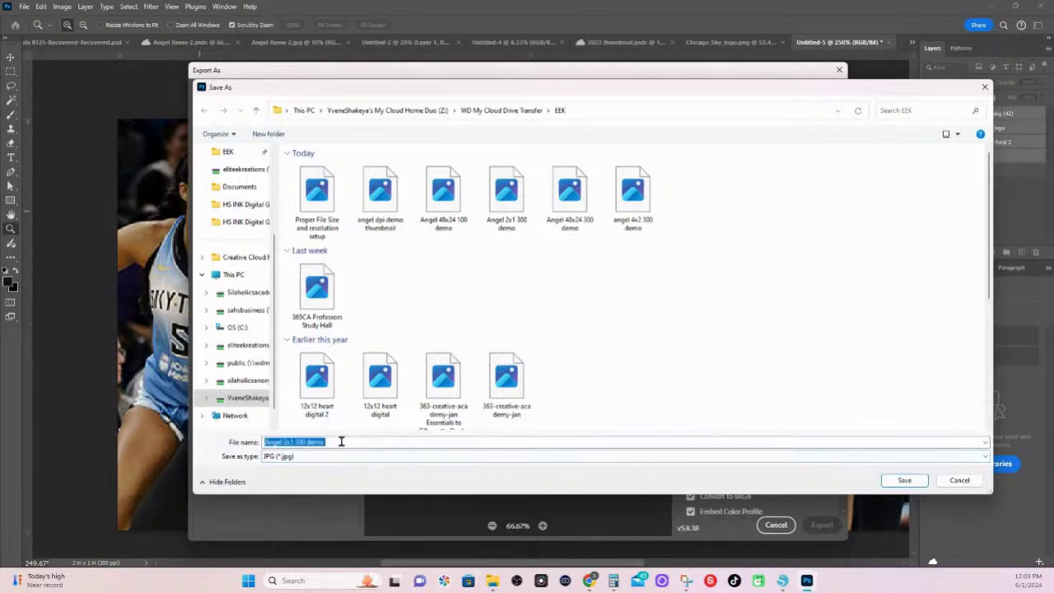
{"action": "left_click", "coordinate": [342, 441]}
{"action": "type", "text": "1"}
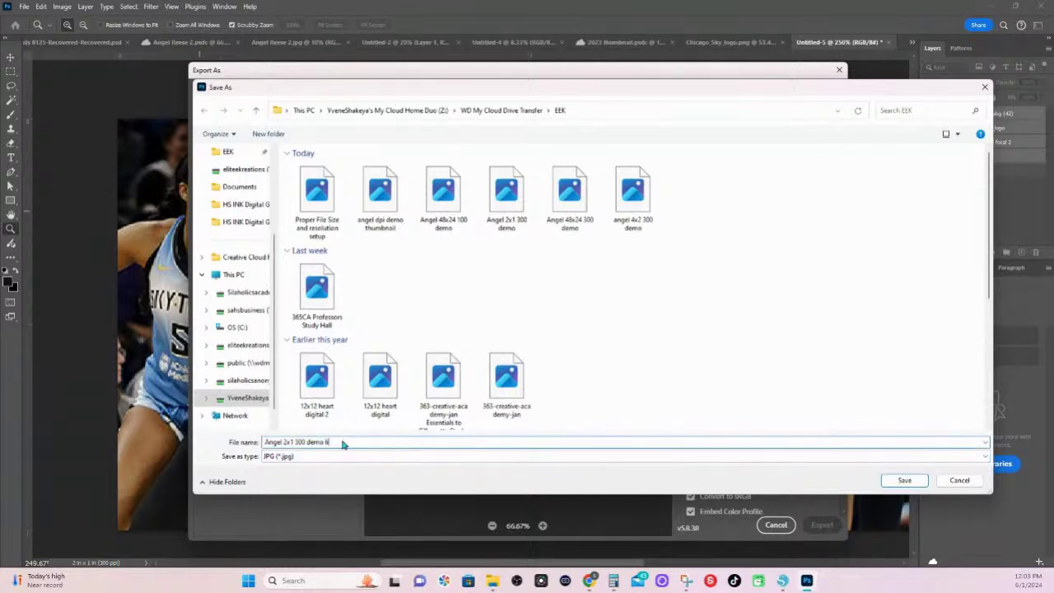
{"action": "type", "text": "ve"}
{"action": "left_click", "coordinate": [910, 486]}
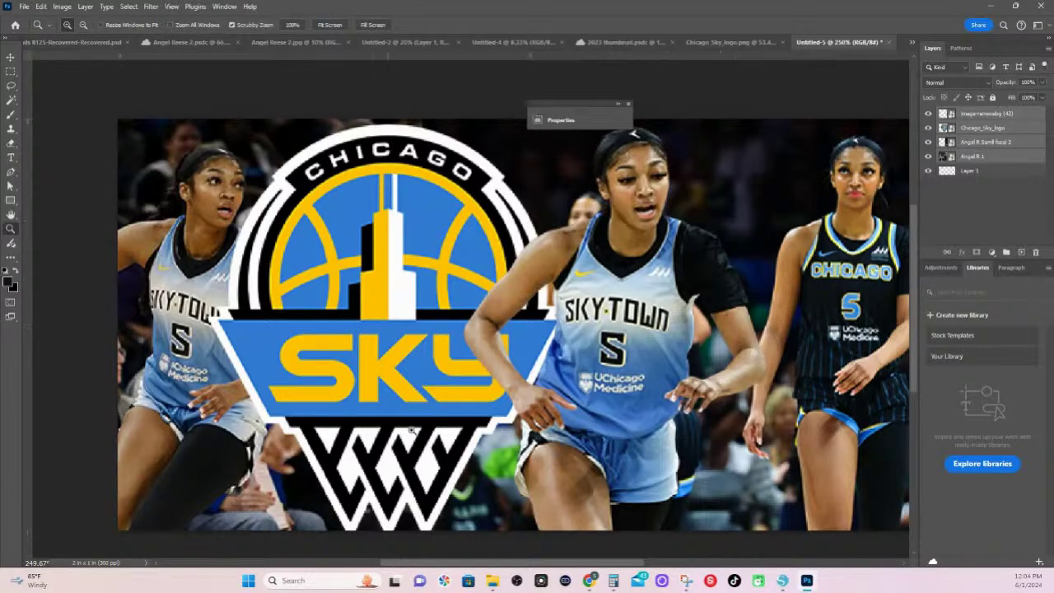
Create a new 48 × 24 inch document at 300 pixels per inch with a transparent background
{"action": "left_click", "coordinate": [26, 9]}
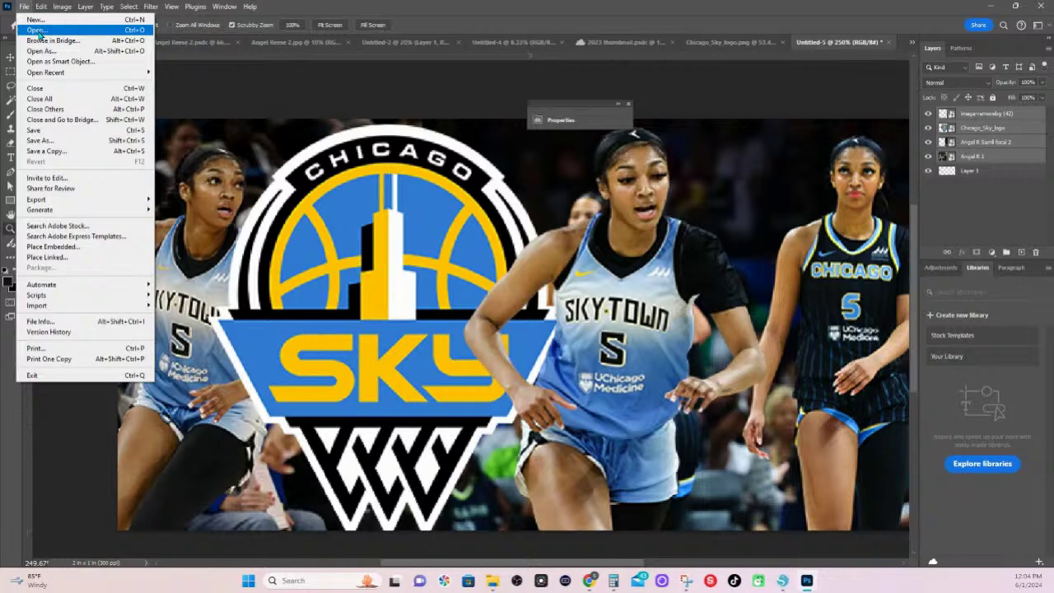
{"action": "left_click", "coordinate": [34, 19]}
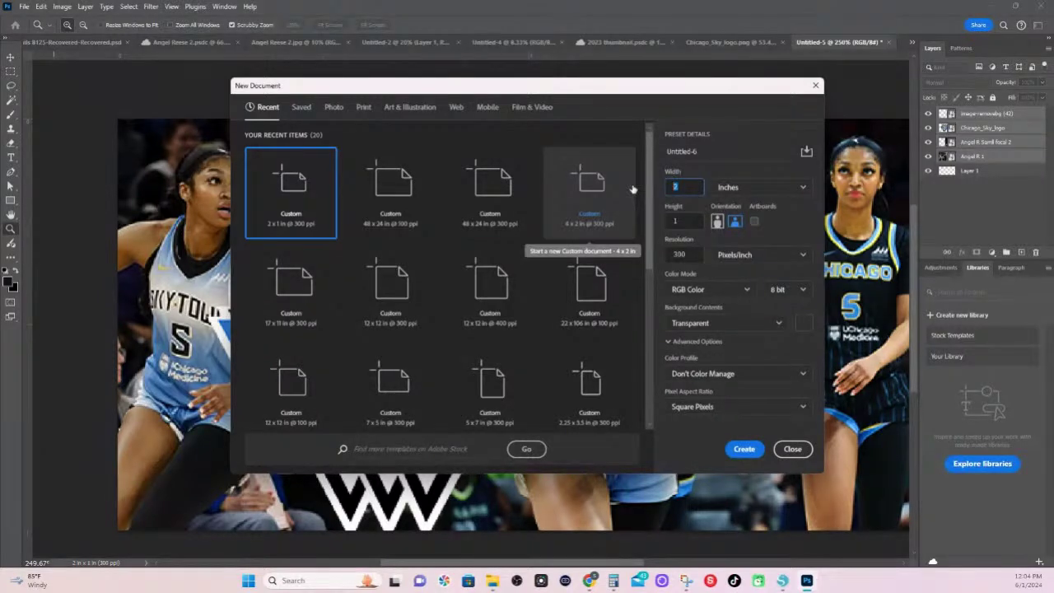
{"action": "type", "text": "48"}
{"action": "key", "text": "Tab"}
{"action": "type", "text": "24"}
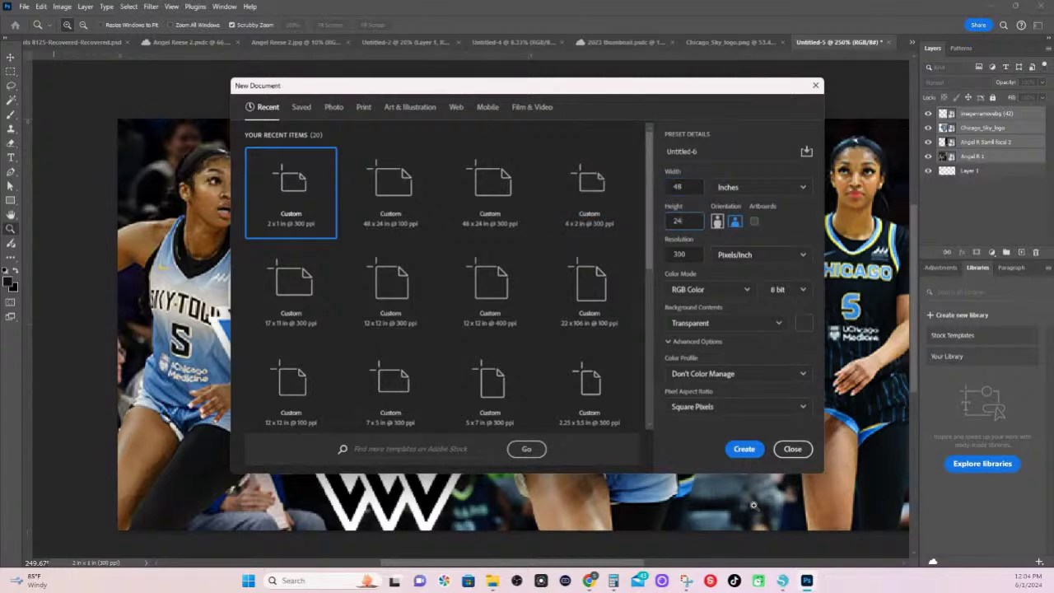
{"action": "left_click", "coordinate": [745, 450]}
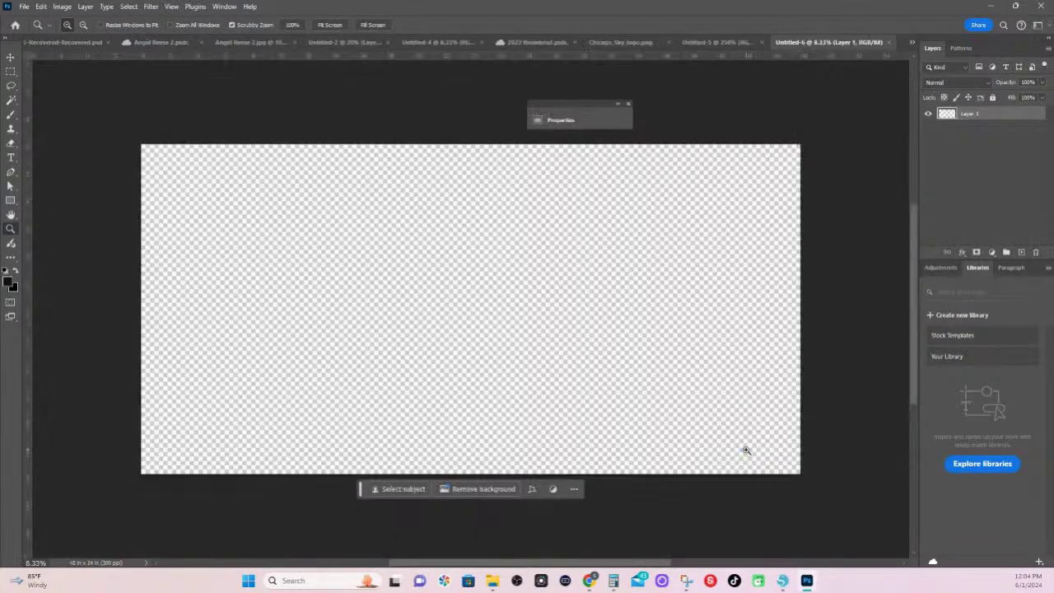
Place the embedded image "Angel 2x1 300 demo live" from the EEK folder and scale it up to fill the 48 × 24 inch canvas
{"action": "left_click", "coordinate": [25, 7]}
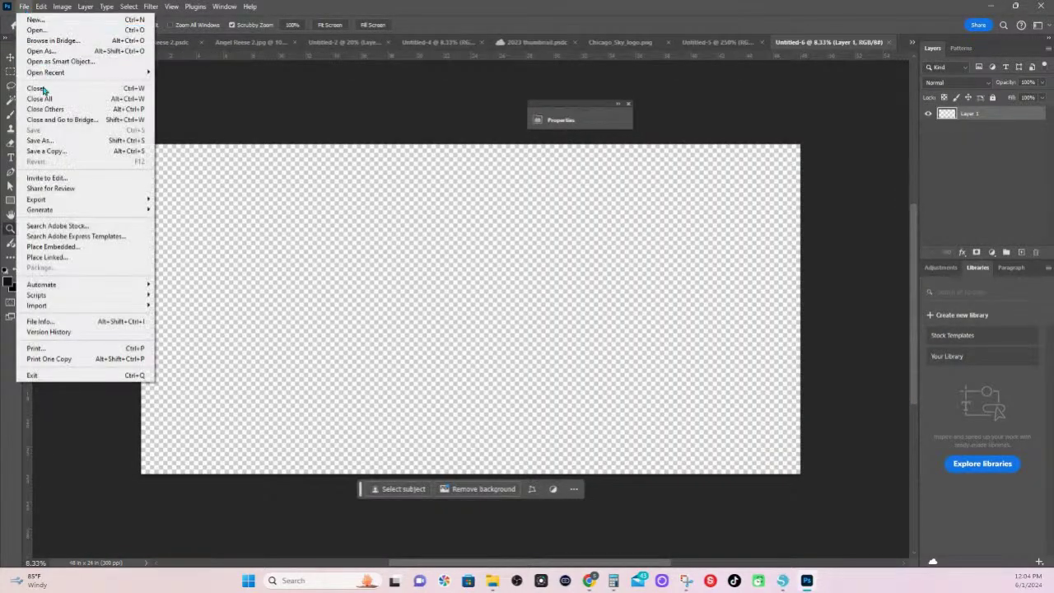
{"action": "left_click", "coordinate": [54, 248]}
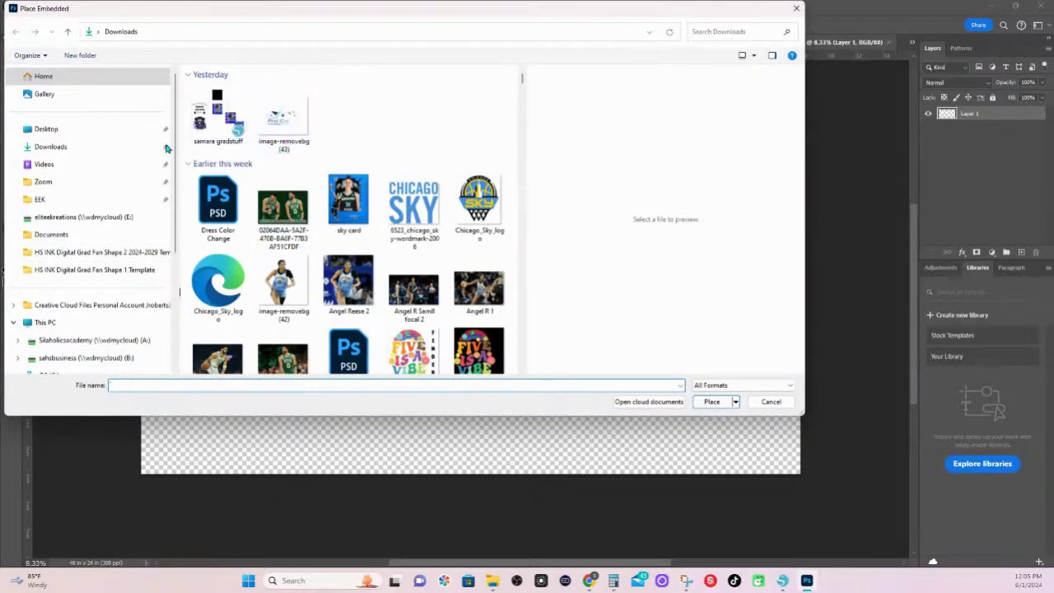
{"action": "left_click", "coordinate": [41, 201]}
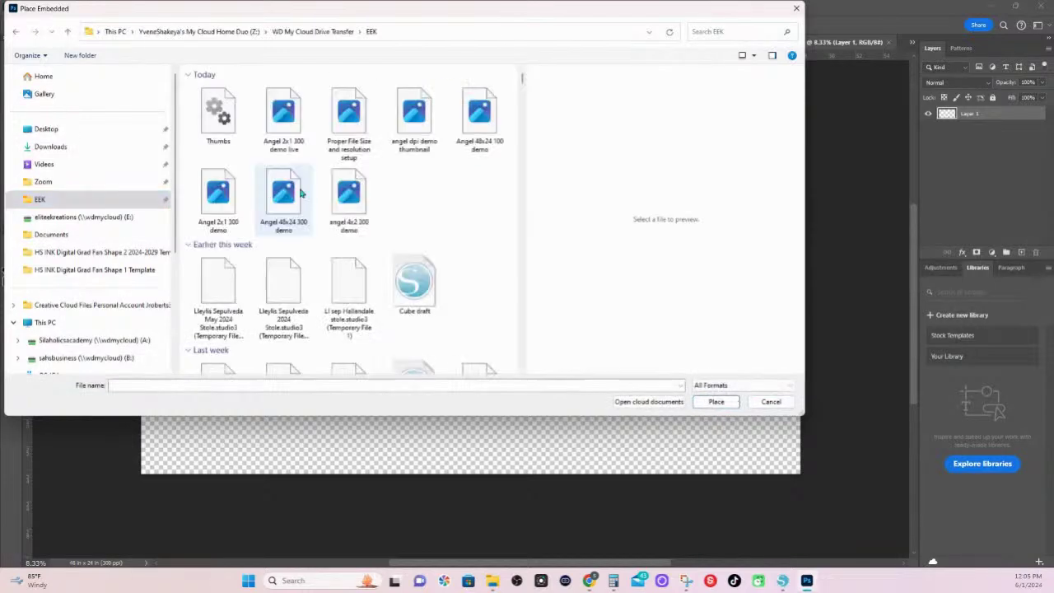
{"action": "left_click", "coordinate": [283, 122]}
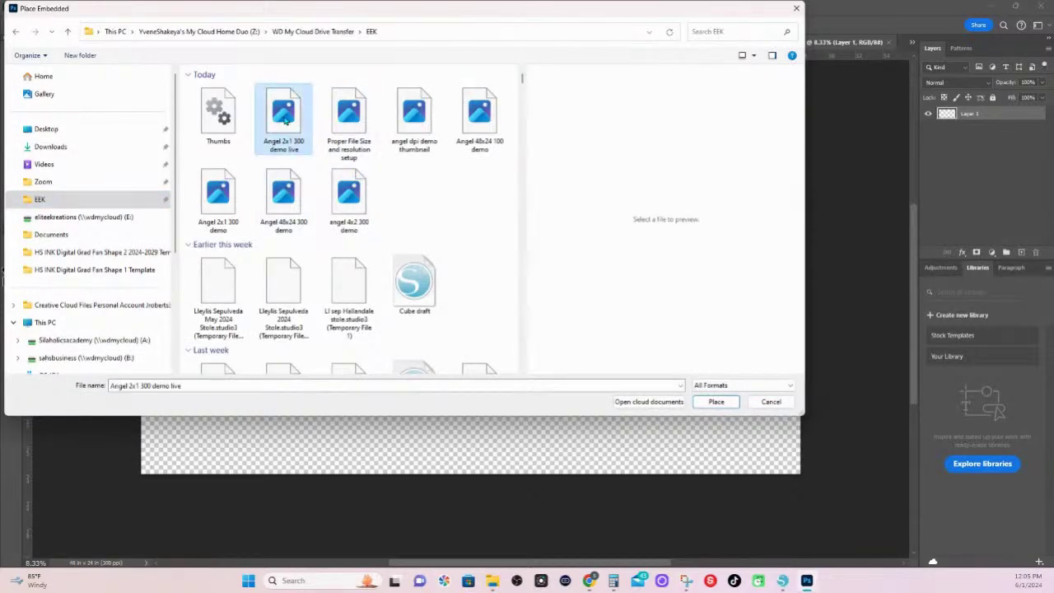
{"action": "left_click", "coordinate": [710, 406]}
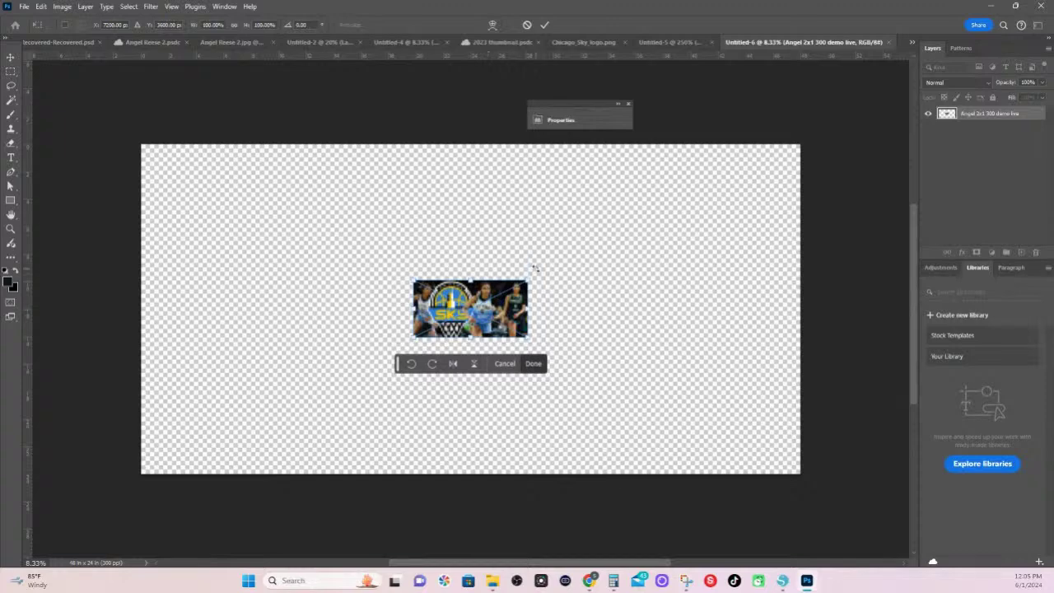
{"action": "left_click_drag", "start_coordinate": [529, 278], "coordinate": [825, 191]}
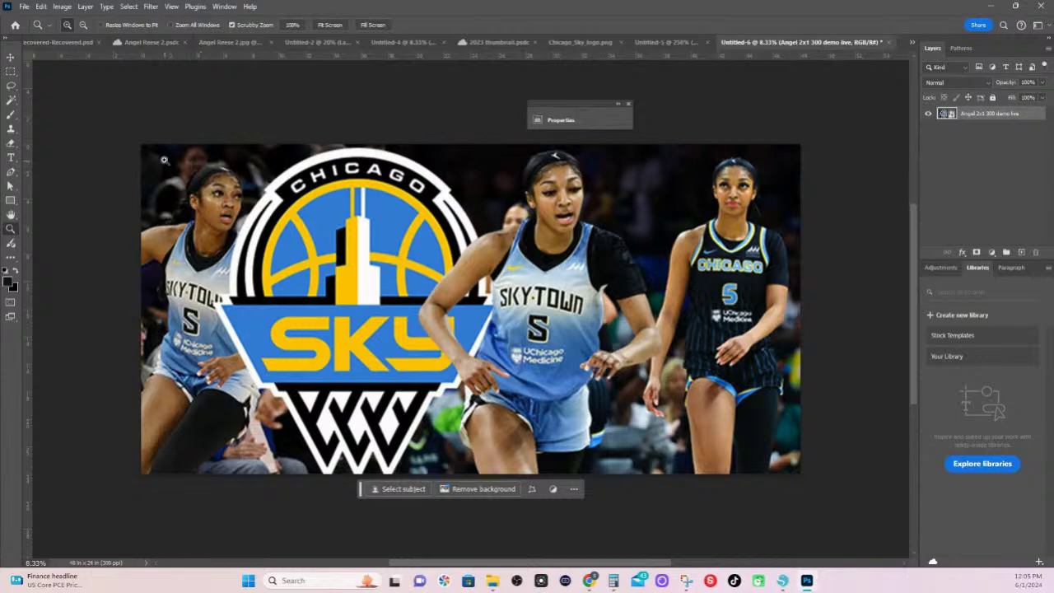
Compare the logo edges and photo detail up close in the enlarged 2 × 1 inch image and the original 48 × 24 inch collage
{"action": "left_click_drag", "start_coordinate": [164, 160], "coordinate": [266, 177]}
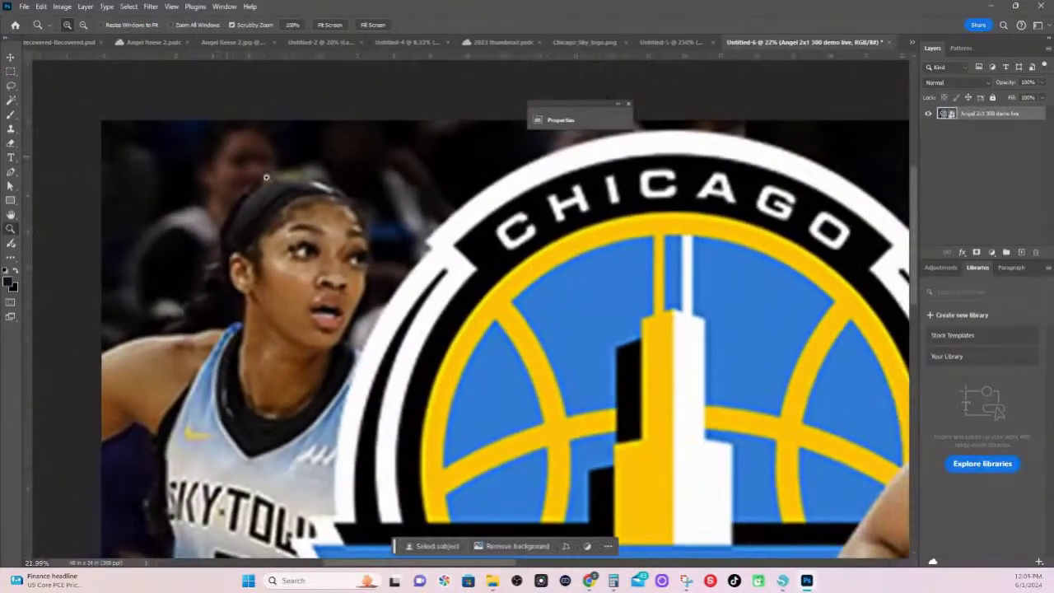
{"action": "scroll", "coordinate": [384, 368], "scroll_direction": "down", "scroll_amount": 5}
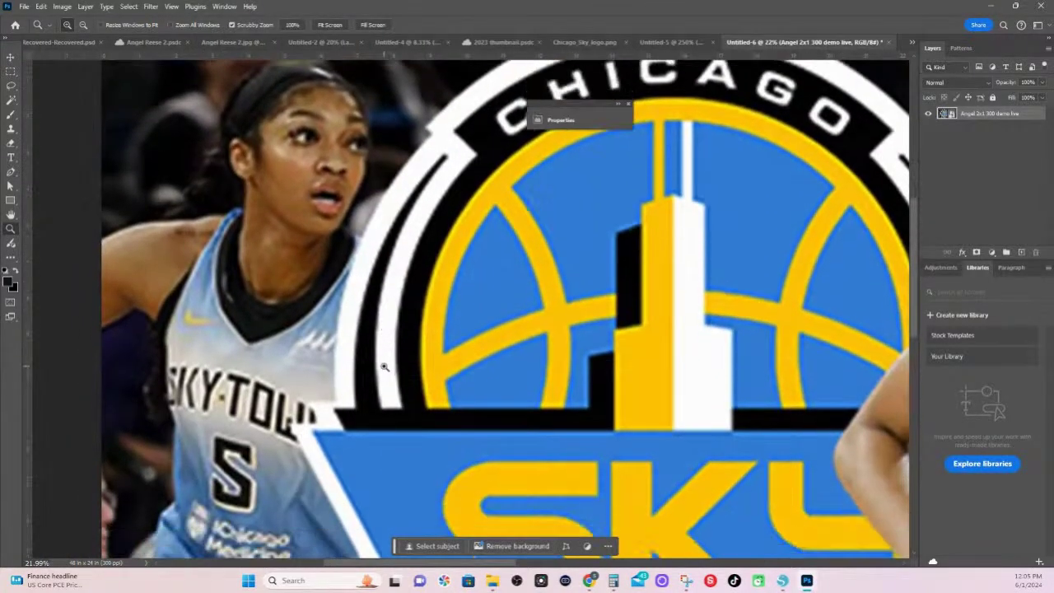
{"action": "scroll", "coordinate": [384, 367], "scroll_direction": "down", "scroll_amount": 1}
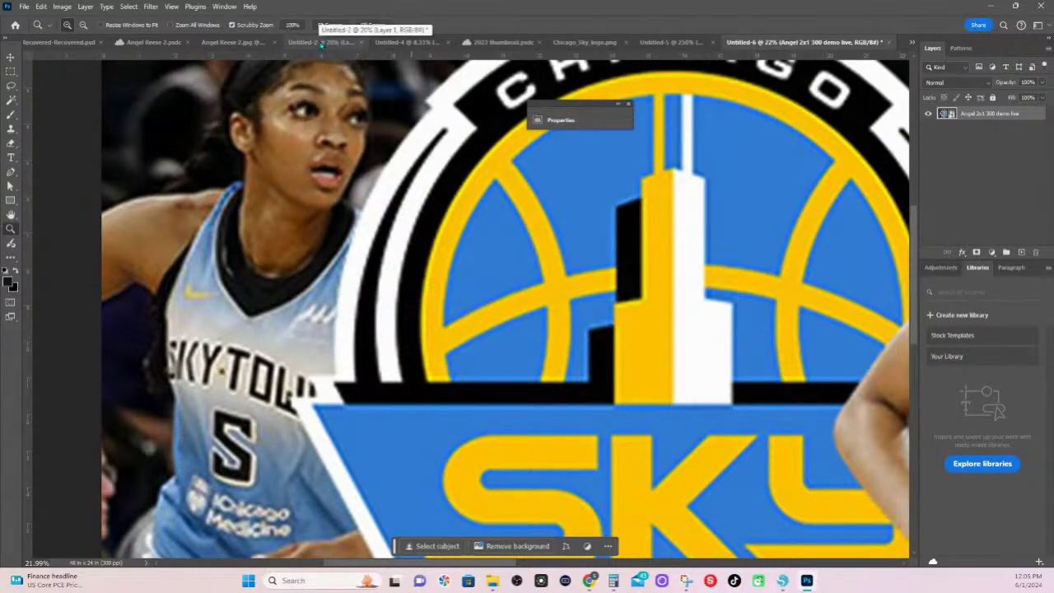
{"action": "left_click", "coordinate": [404, 42]}
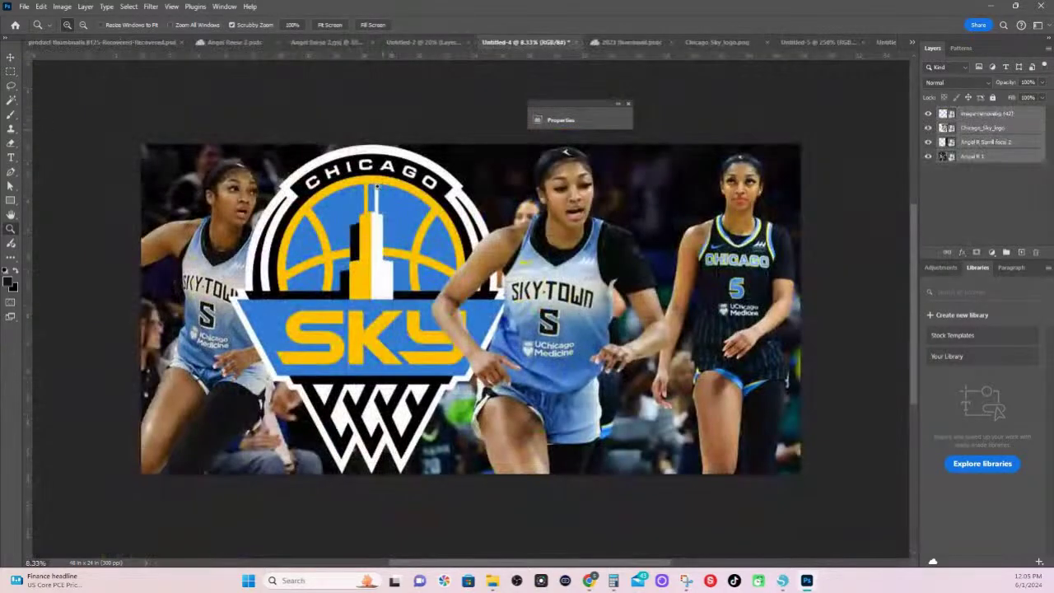
{"action": "left_click_drag", "start_coordinate": [264, 216], "coordinate": [381, 277]}
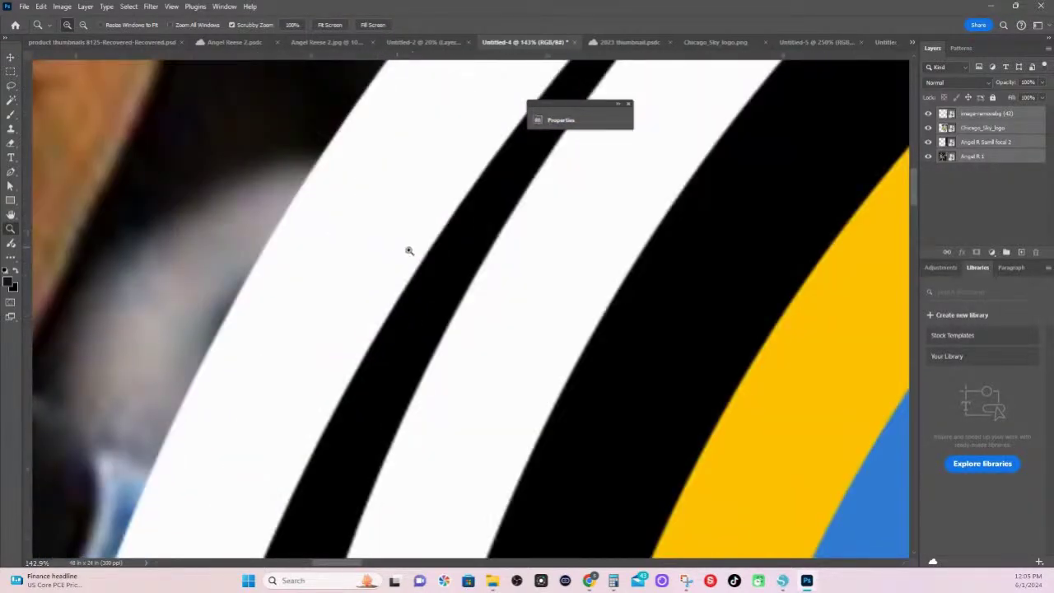
{"action": "left_click", "coordinate": [880, 41]}
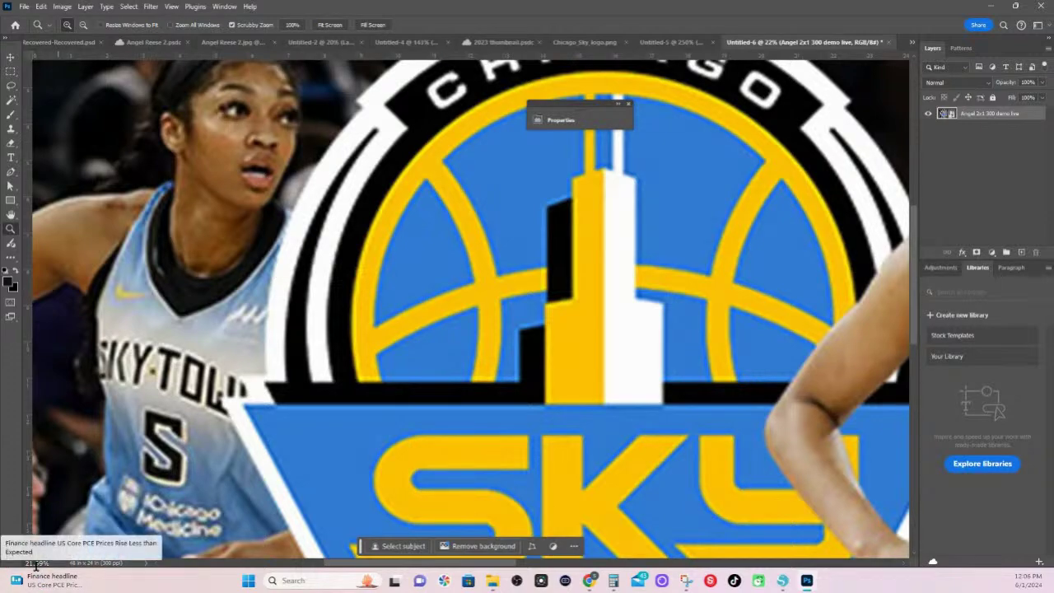
{"action": "left_click_drag", "start_coordinate": [276, 171], "coordinate": [346, 174]}
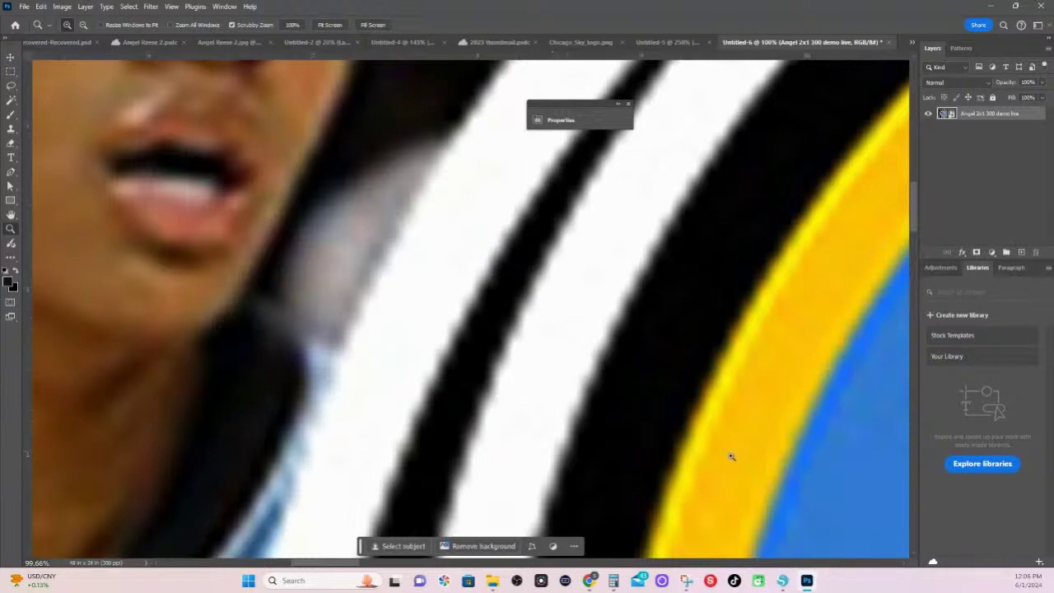
Check the pixel dimensions of a 48 × 24 inch, 300 ppi document in the new-document settings without creating it
{"action": "left_click", "coordinate": [24, 6]}
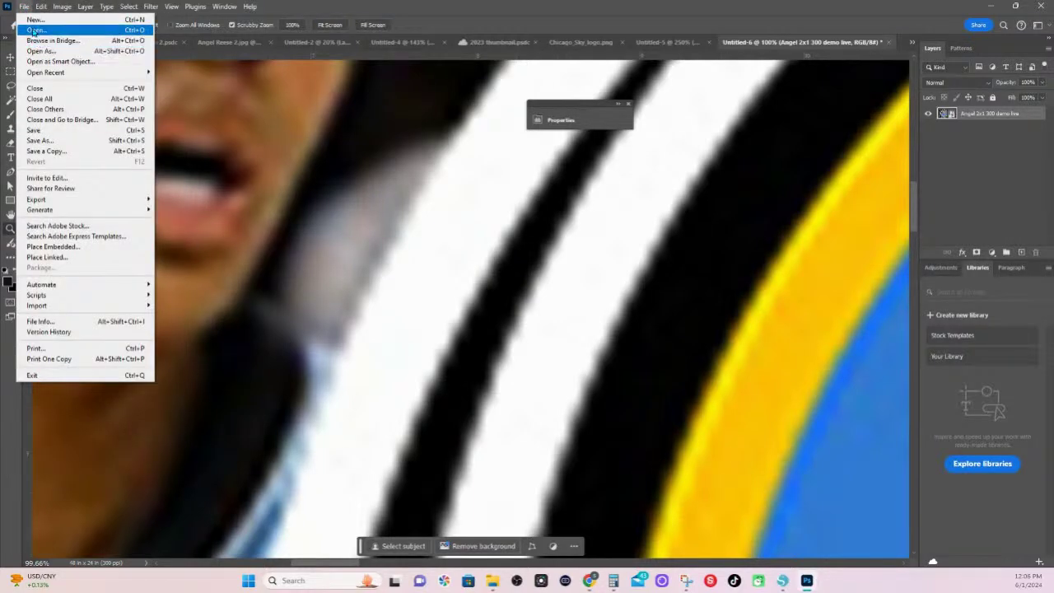
{"action": "left_click", "coordinate": [35, 19]}
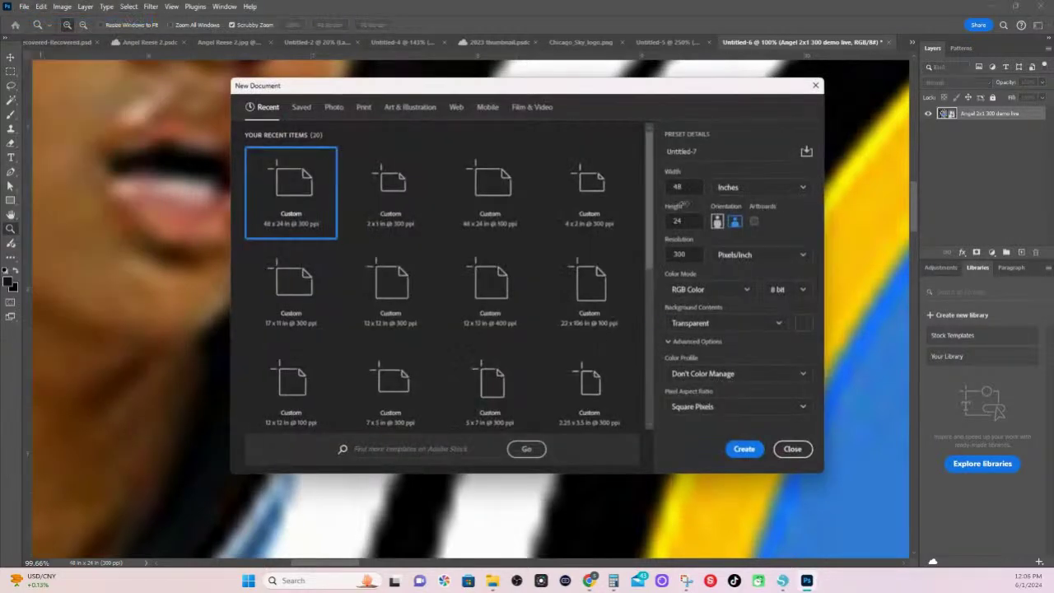
{"action": "left_click", "coordinate": [733, 187]}
{"action": "left_click", "coordinate": [727, 207]}
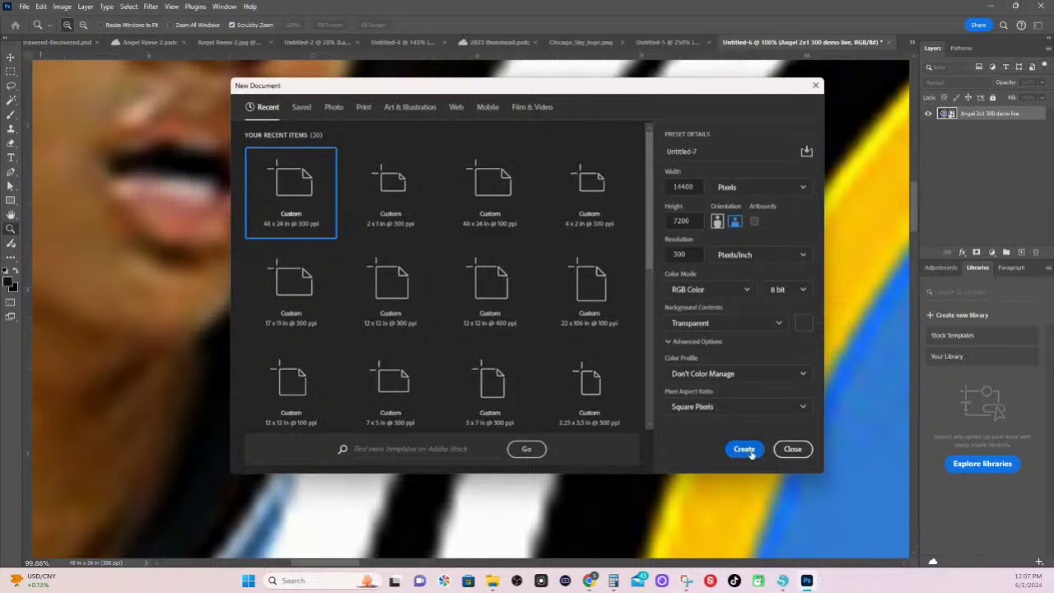
{"action": "left_click", "coordinate": [792, 448]}
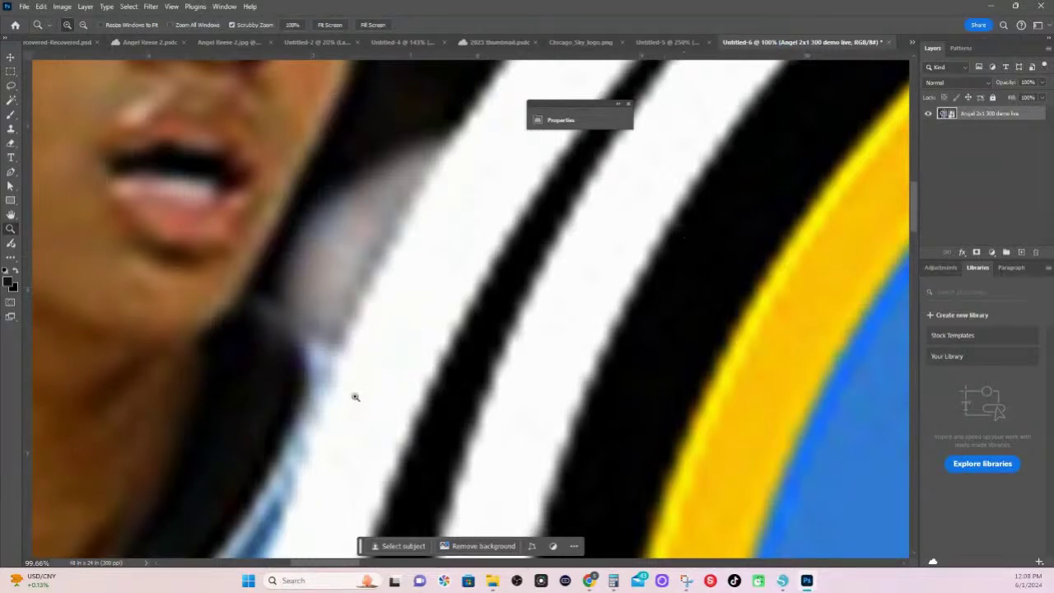
View the enlarged image at 10% zoom and examine its JPG export dimensions and scale options without exporting
{"action": "left_click", "coordinate": [41, 562]}
{"action": "type", "text": "10"}
{"action": "key", "text": "Return"}
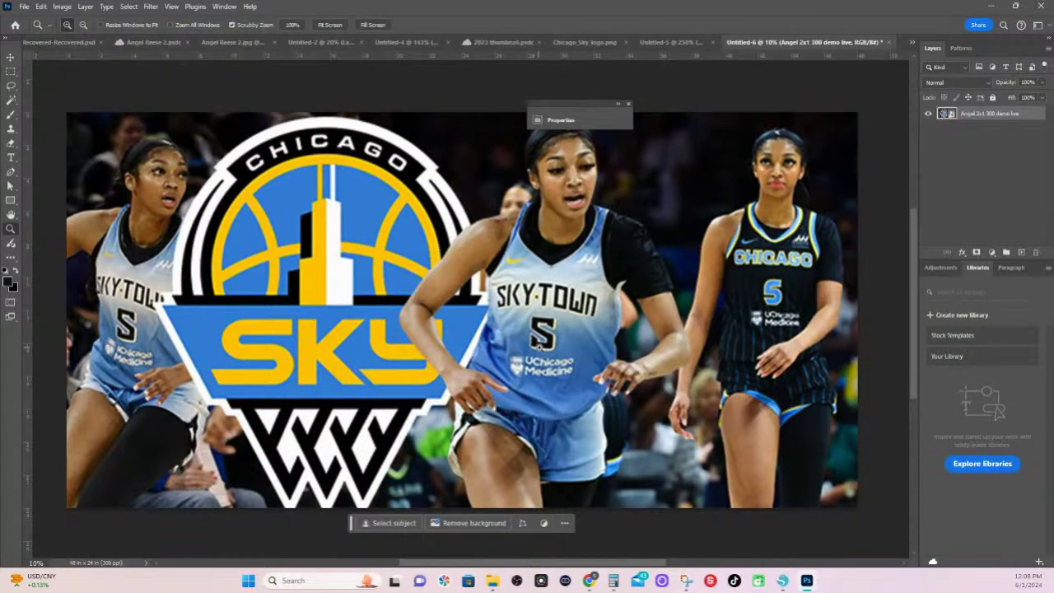
{"action": "left_click", "coordinate": [24, 7]}
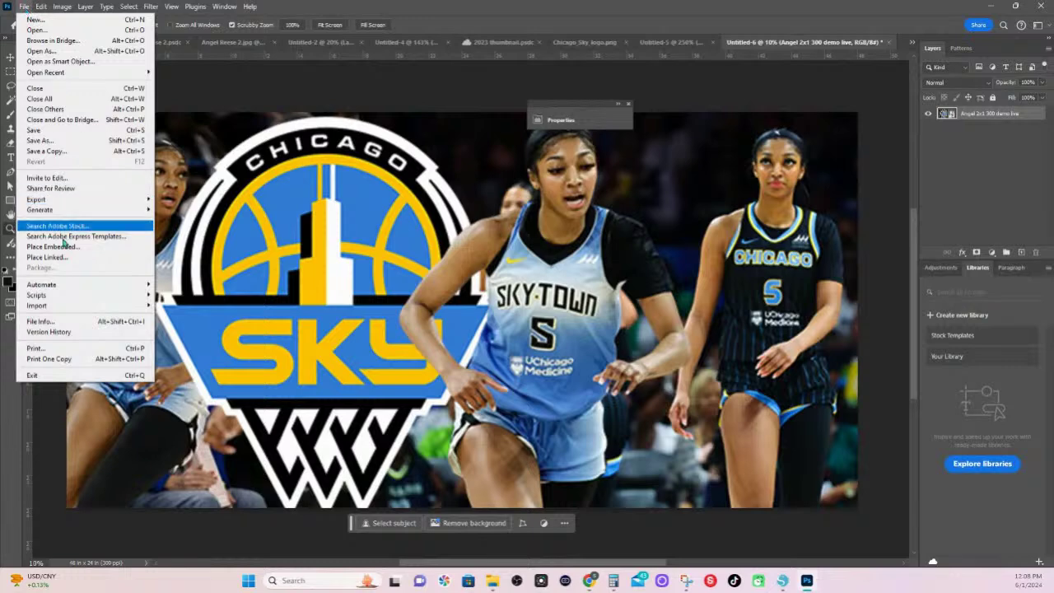
{"action": "mouse_move", "coordinate": [52, 202]}
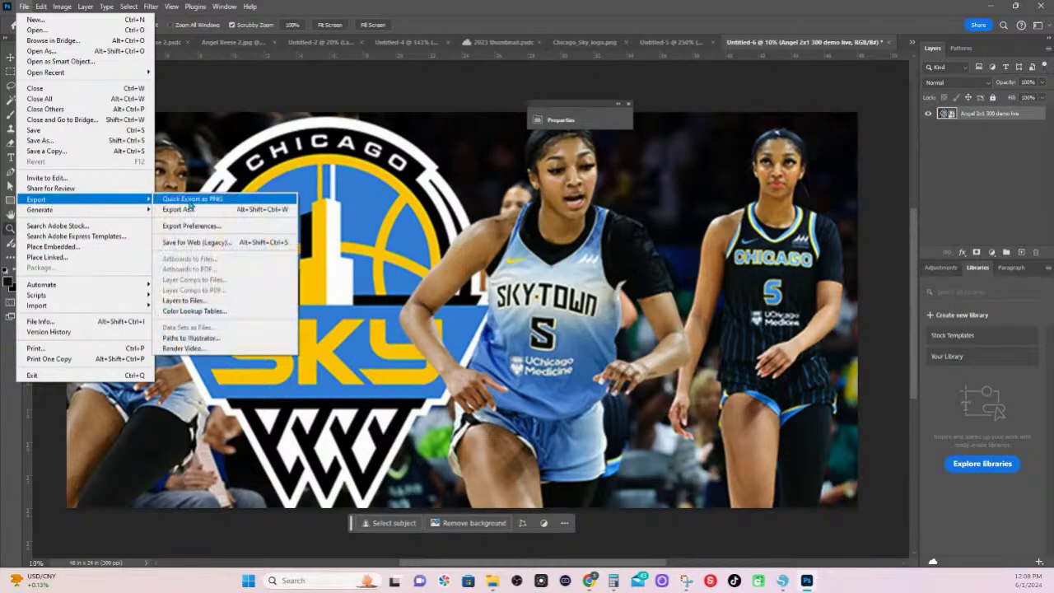
{"action": "left_click", "coordinate": [191, 210]}
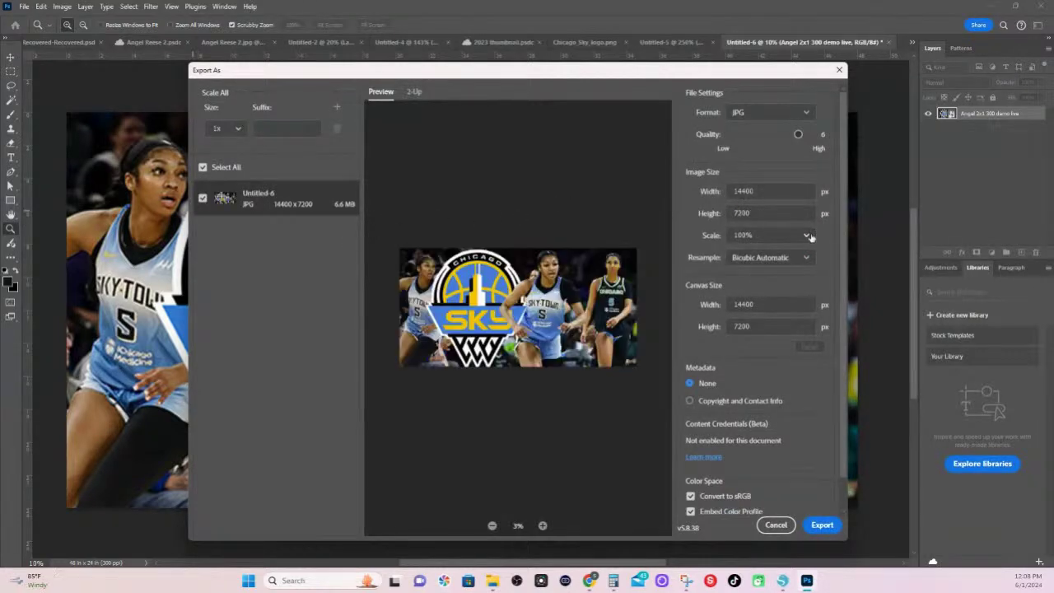
{"action": "left_click", "coordinate": [778, 525]}
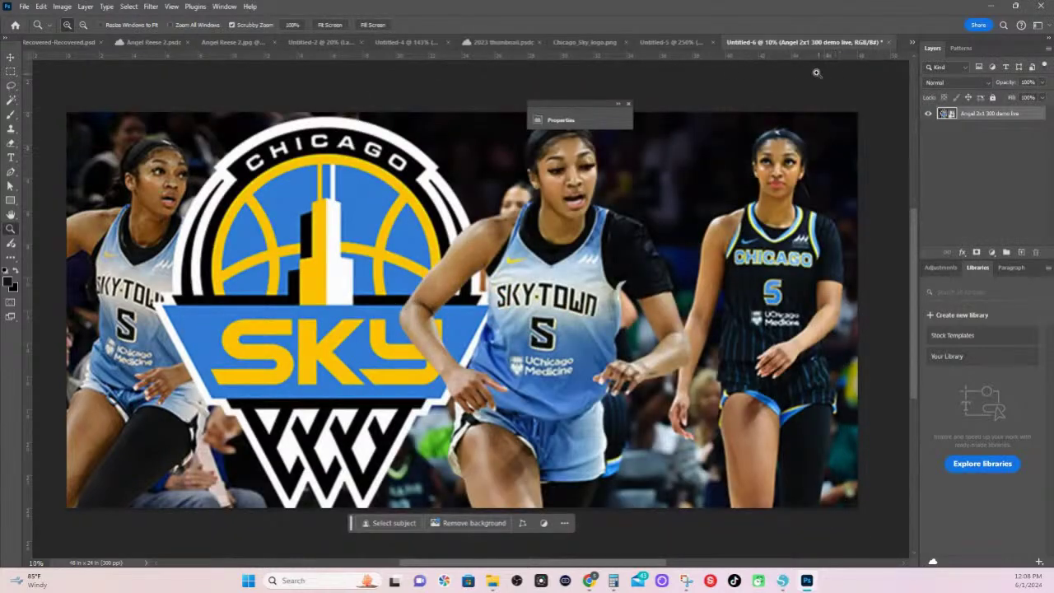
{"action": "left_click", "coordinate": [808, 234]}
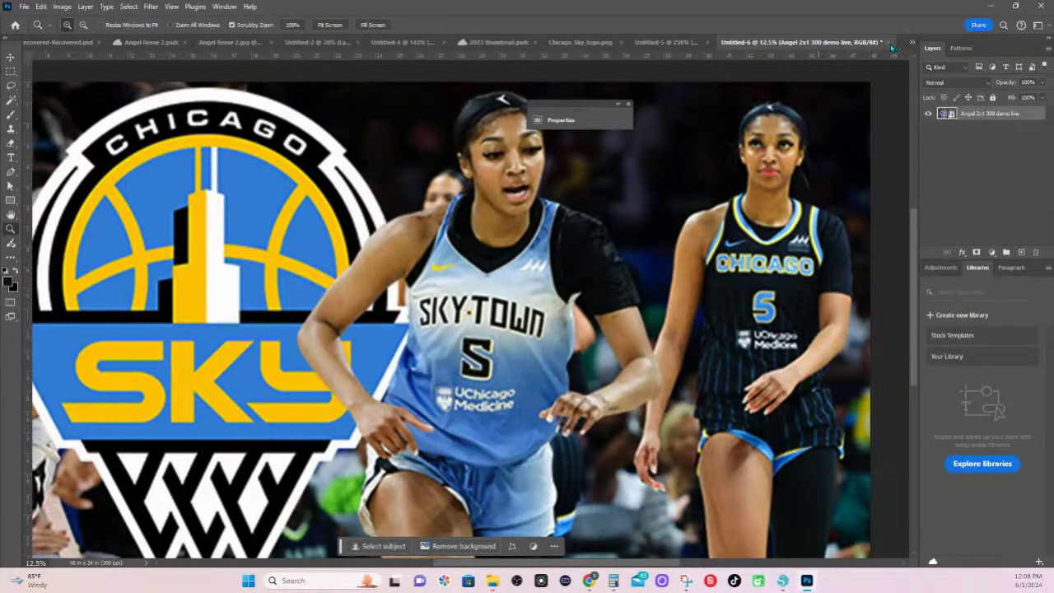
Switch to the 2 × 1 inch collage document and open its Export As settings
{"action": "left_click", "coordinate": [659, 42]}
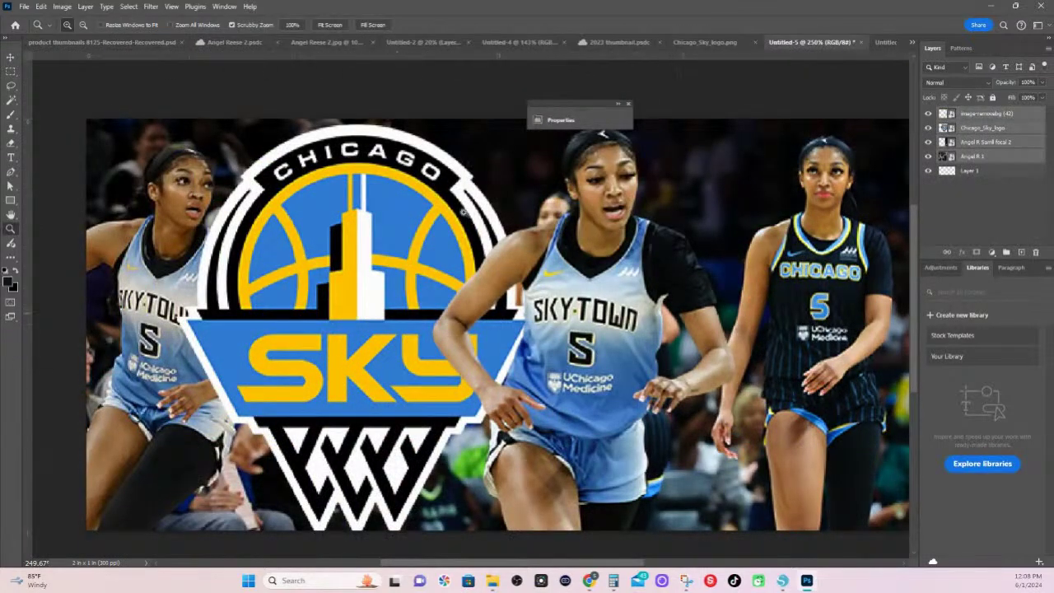
{"action": "left_click", "coordinate": [29, 9]}
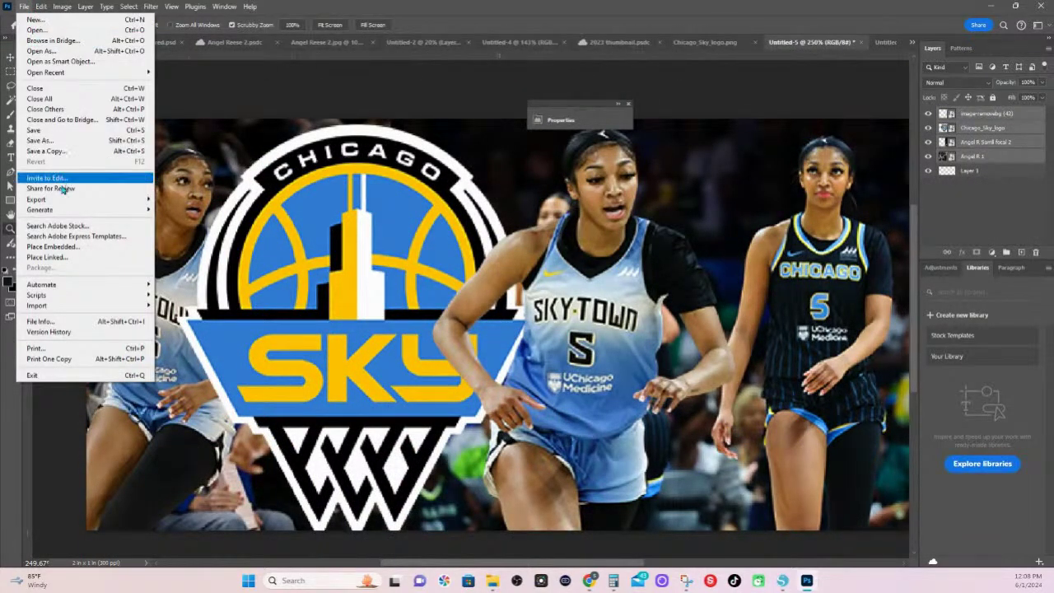
{"action": "mouse_move", "coordinate": [62, 205]}
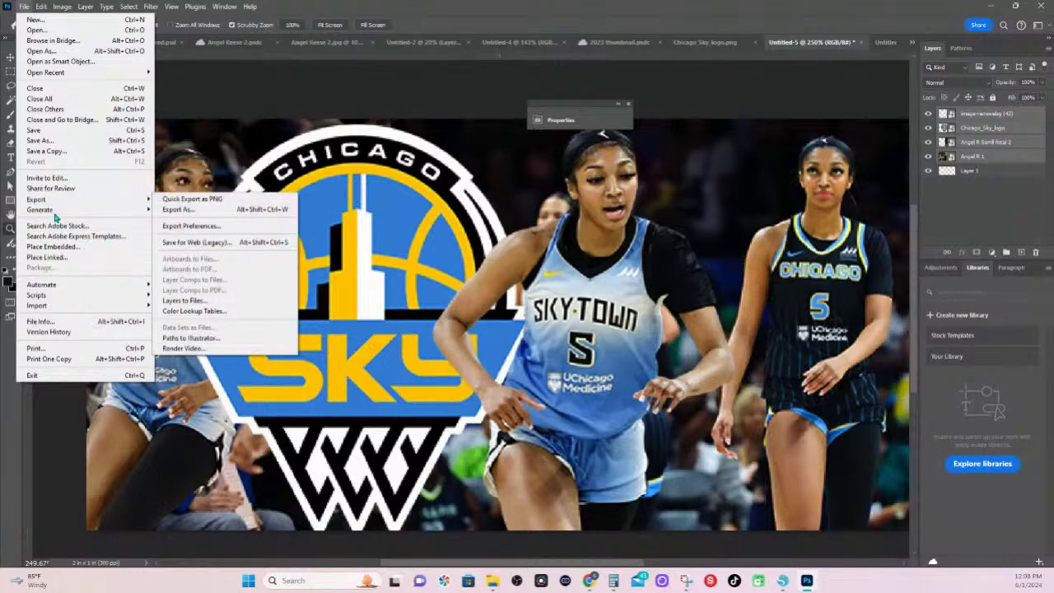
{"action": "left_click", "coordinate": [178, 209]}
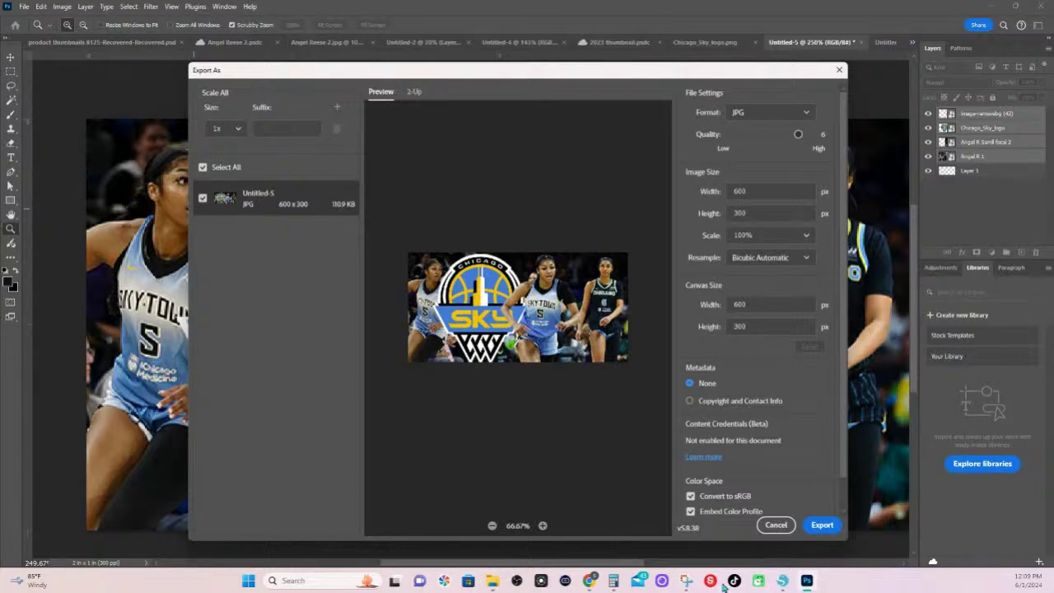
Switch to Calculator, multiply 4 by 300 to work out the pixel width for 4 inches, and return to Photoshop
{"action": "left_click", "coordinate": [613, 582]}
{"action": "left_click", "coordinate": [557, 227]}
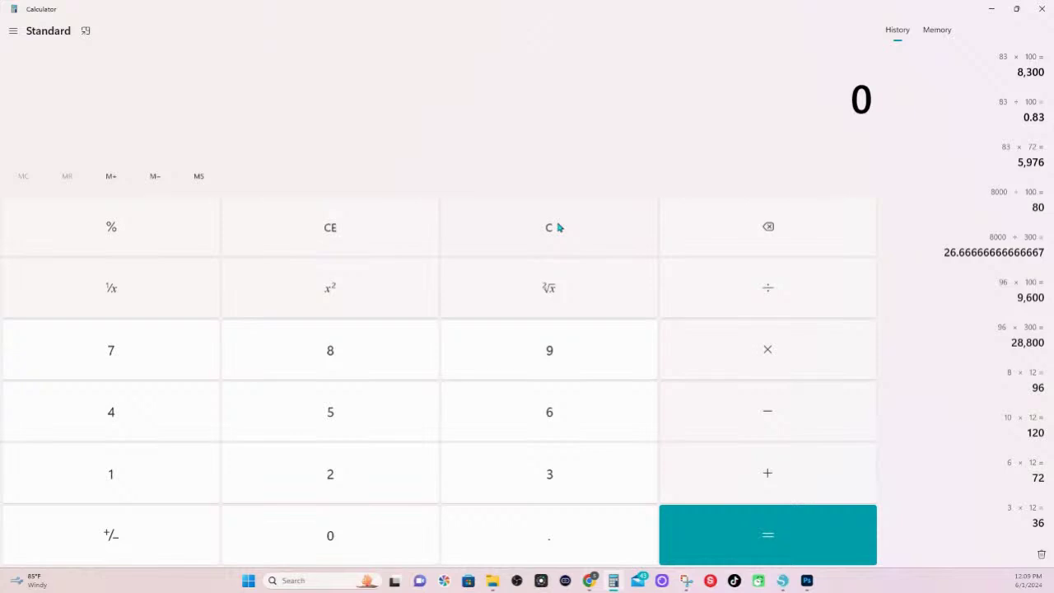
{"action": "type", "text": "4*300"}
{"action": "key", "text": "Return"}
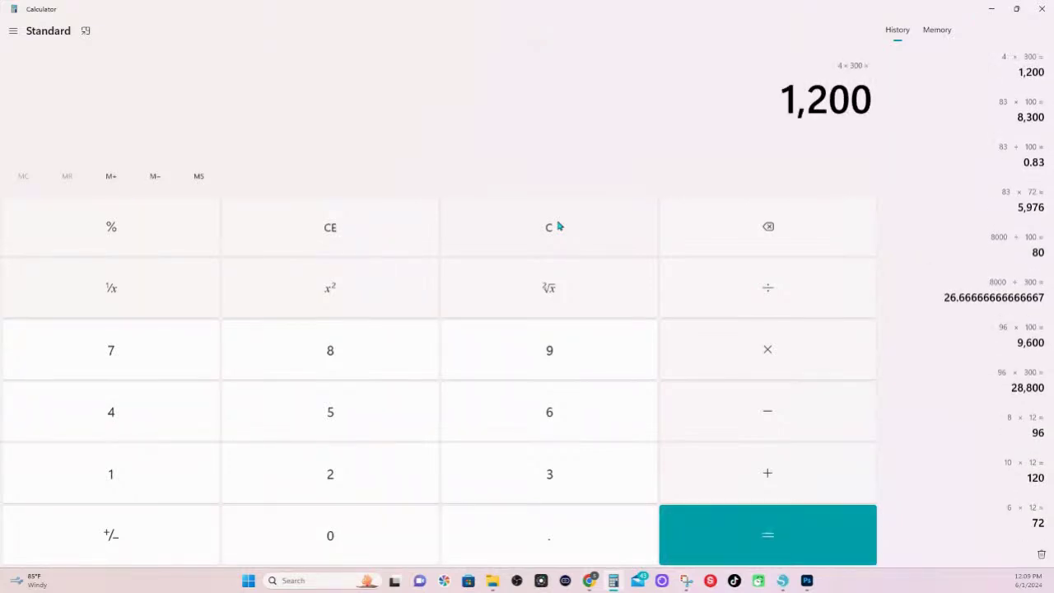
{"action": "left_click", "coordinate": [995, 9]}
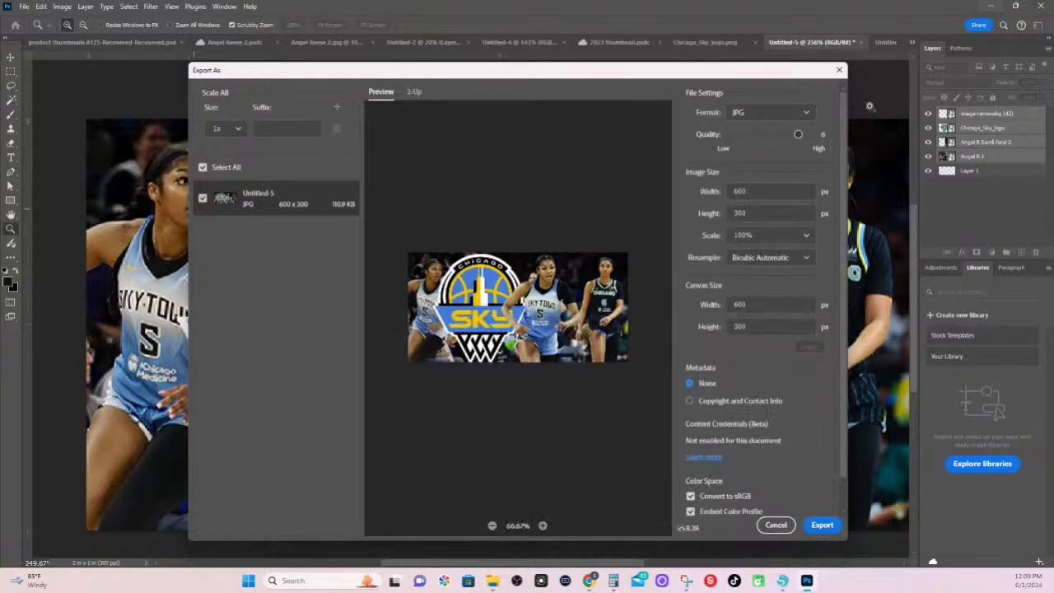
Set the export scale to 200% for a 1200 × 600 px image and export the collage as a JPG
{"action": "left_click", "coordinate": [804, 238]}
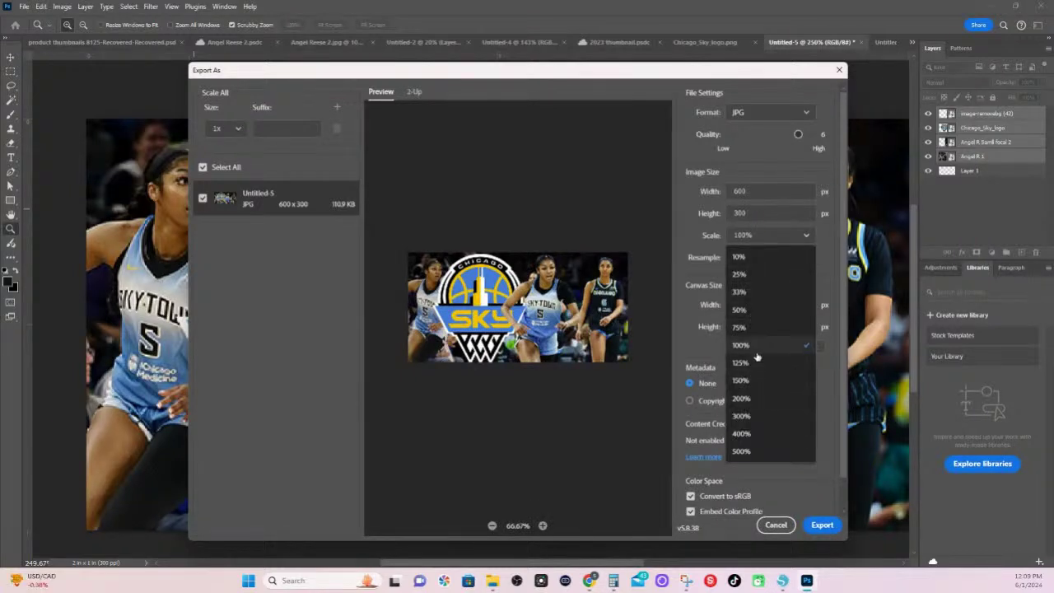
{"action": "left_click", "coordinate": [756, 400]}
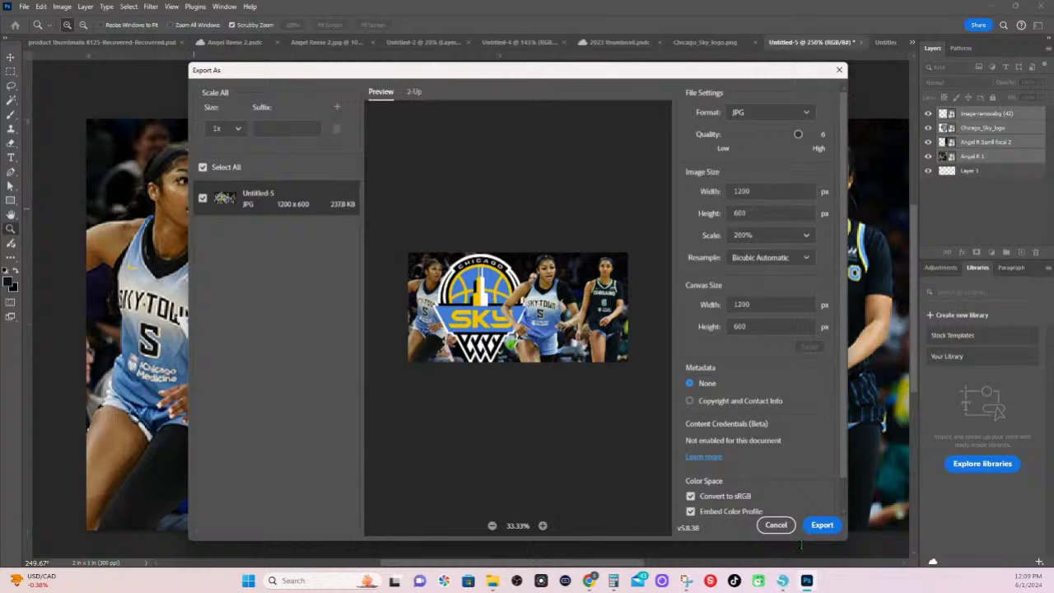
{"action": "left_click", "coordinate": [827, 531]}
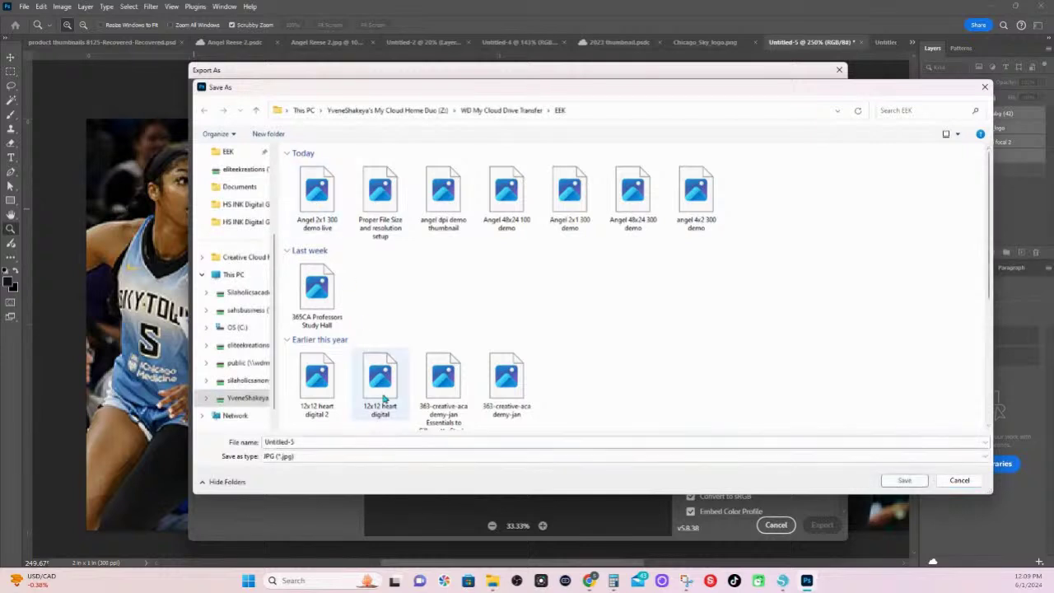
Save the exported JPG in the EEK folder as "Angel 2x1 300 demo live 200", based on the existing "Angel 2x1 300 demo live" file name
{"action": "left_click", "coordinate": [317, 194]}
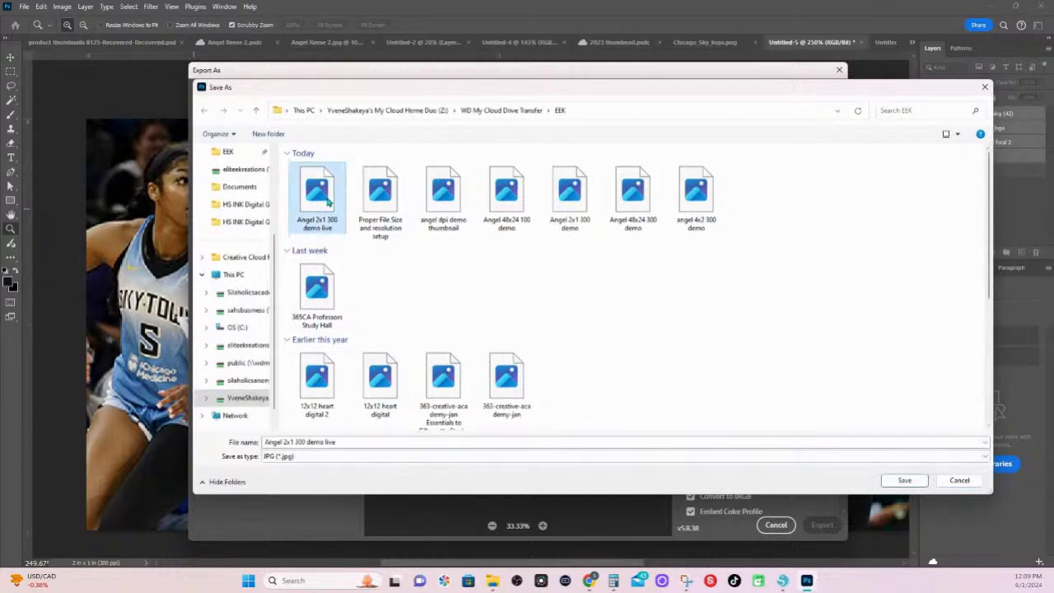
{"action": "left_click", "coordinate": [353, 440]}
{"action": "left_click", "coordinate": [356, 441]}
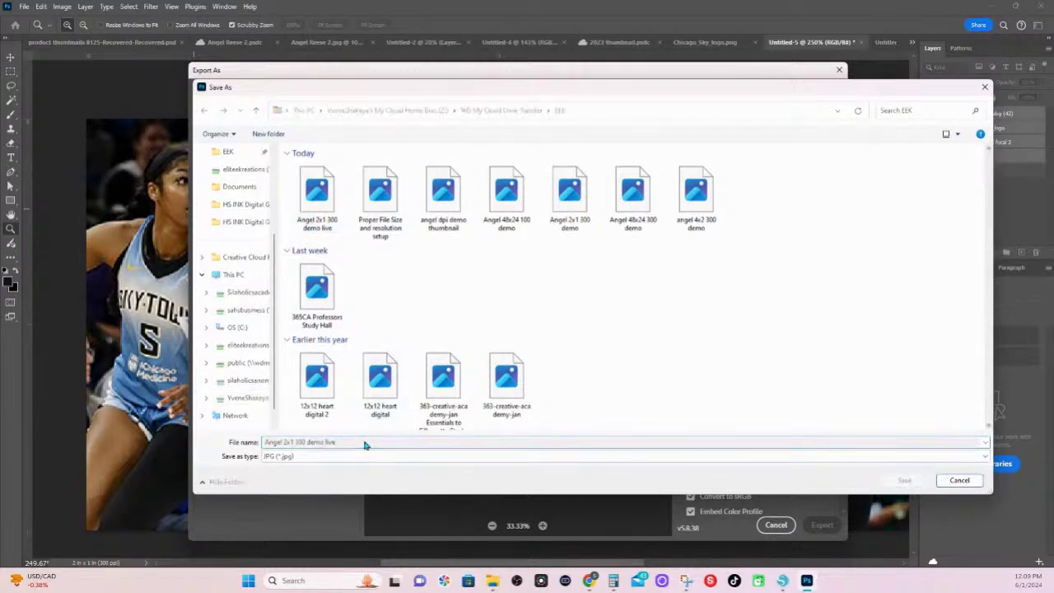
{"action": "left_click", "coordinate": [362, 443]}
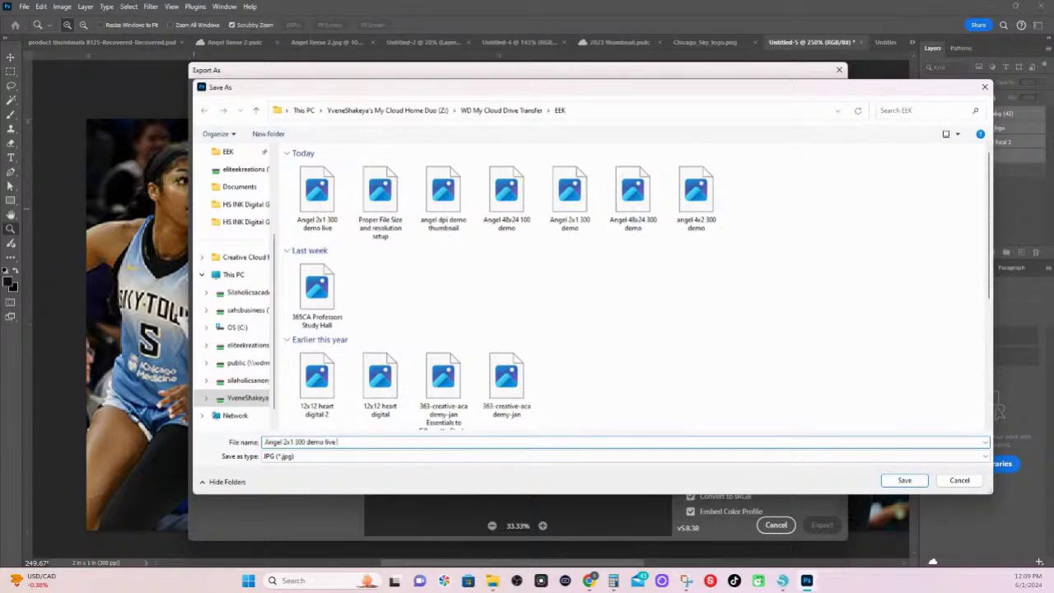
{"action": "type", "text": "200"}
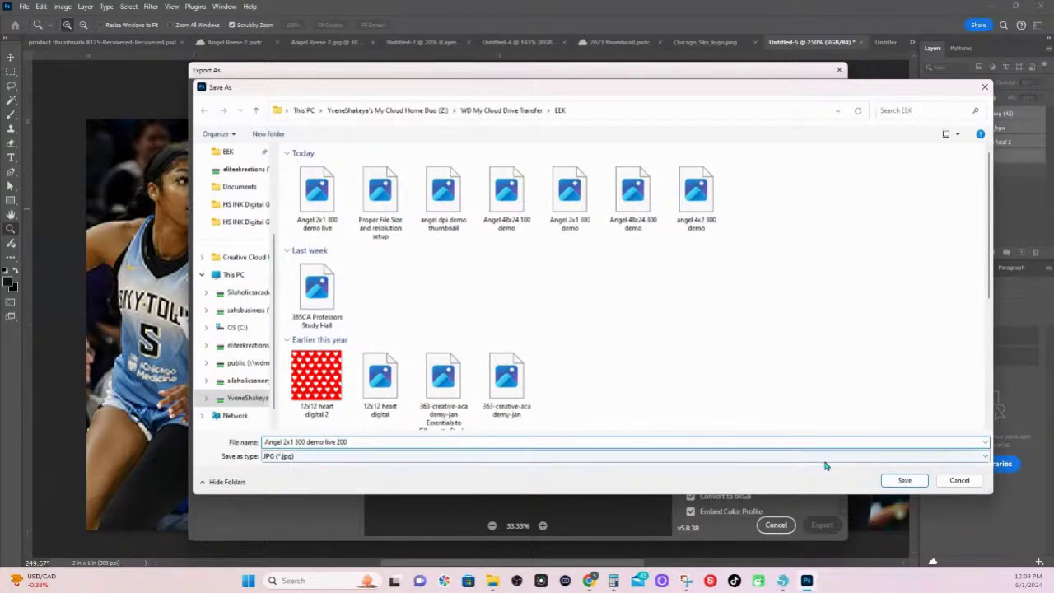
{"action": "left_click", "coordinate": [903, 481]}
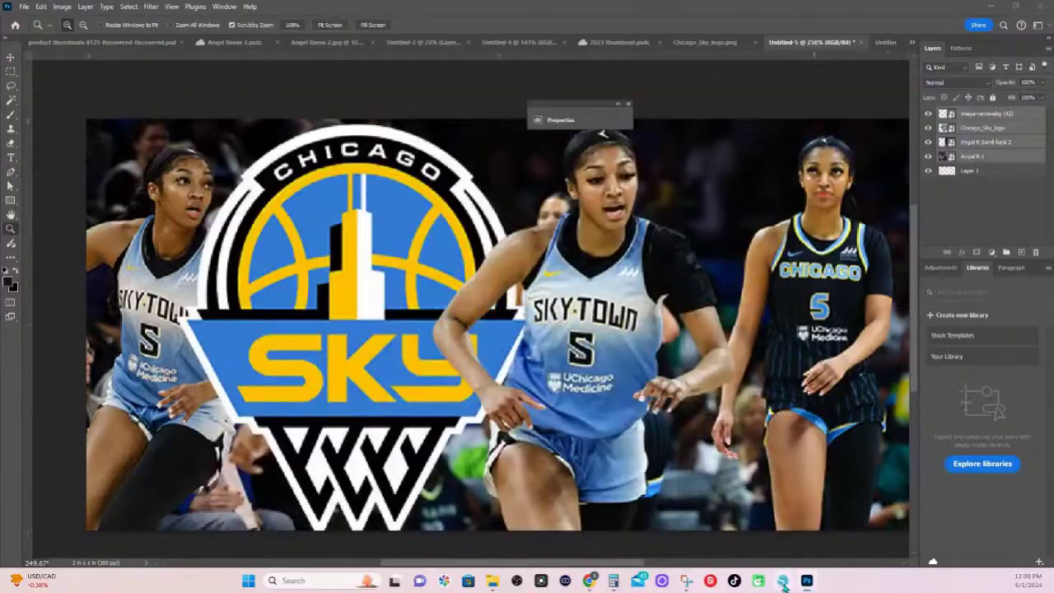
Switch to Silhouette Studio and open "Angel 2x1 300 demo live 200" from the EEK folder
{"action": "left_click", "coordinate": [783, 581]}
{"action": "left_click", "coordinate": [11, 18]}
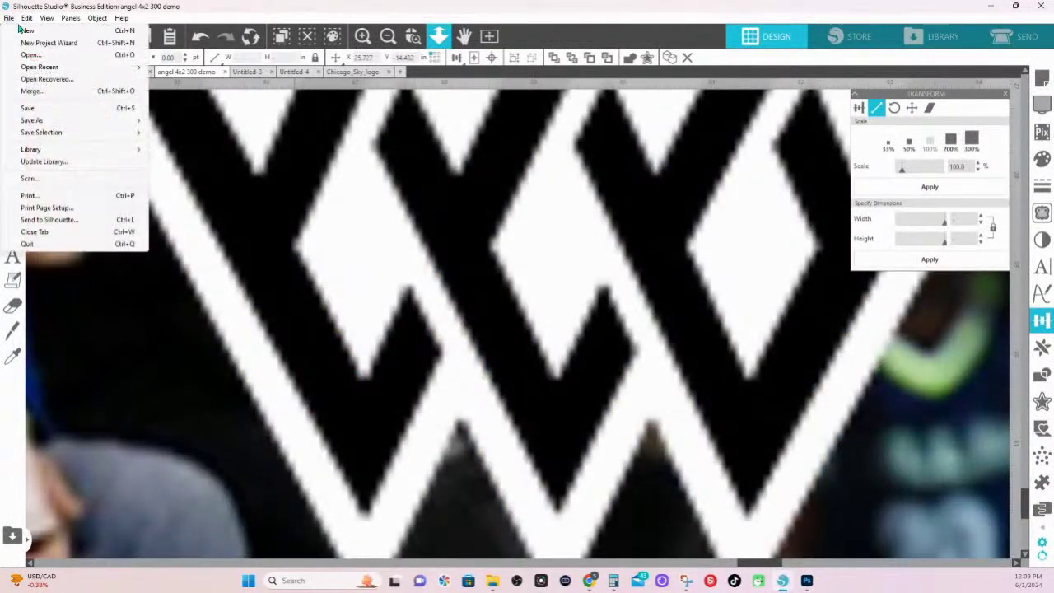
{"action": "left_click", "coordinate": [41, 54]}
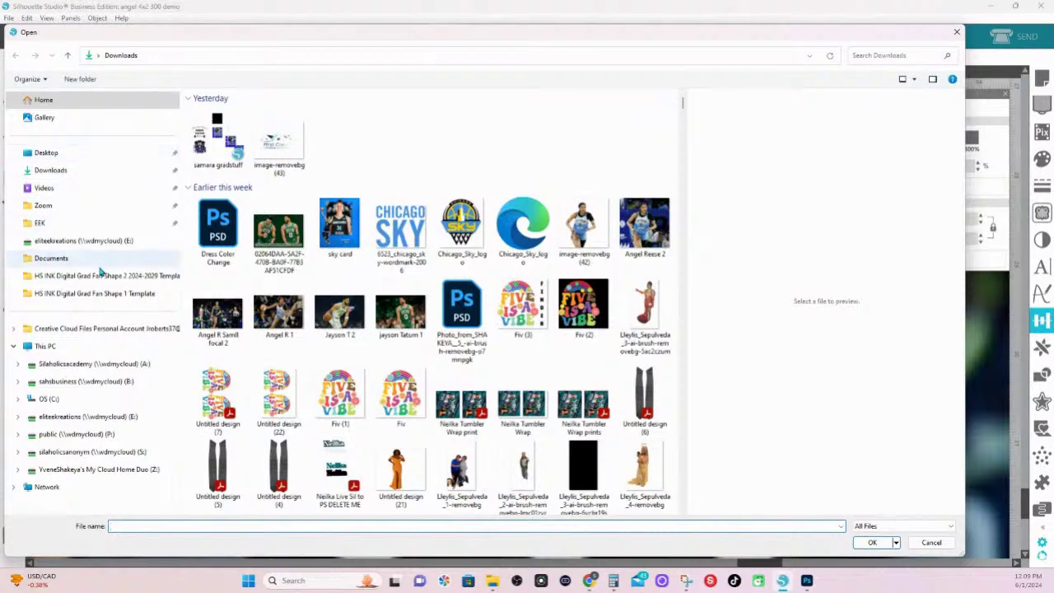
{"action": "left_click", "coordinate": [46, 224]}
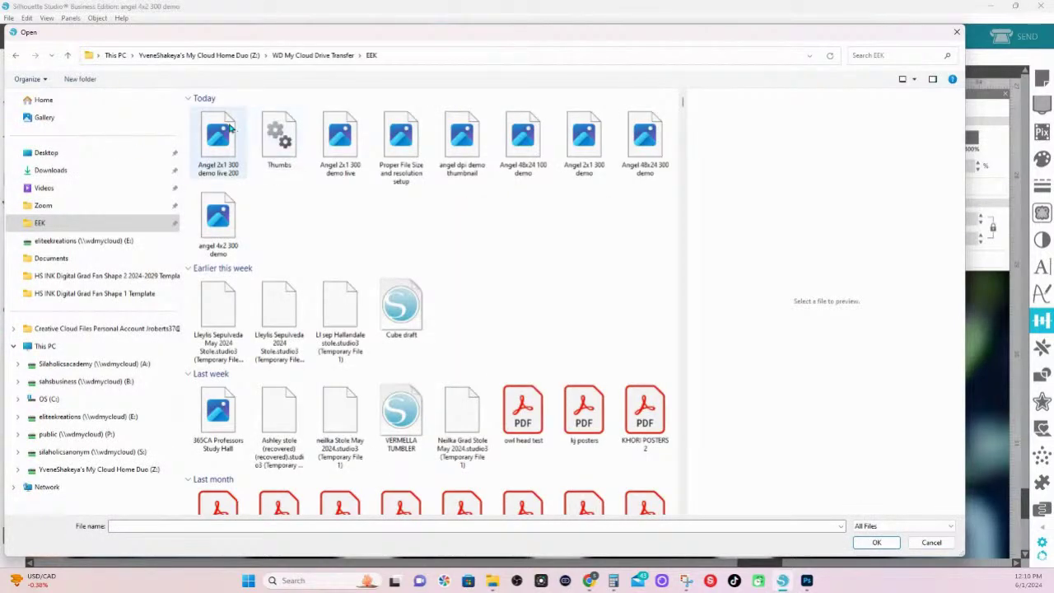
{"action": "left_click", "coordinate": [220, 137]}
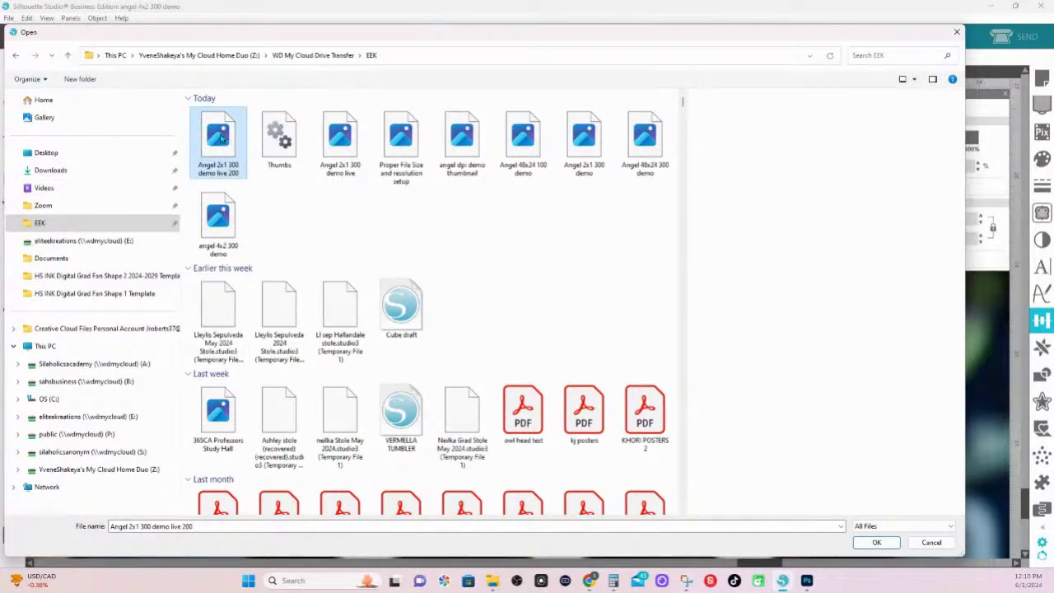
{"action": "left_click", "coordinate": [887, 545]}
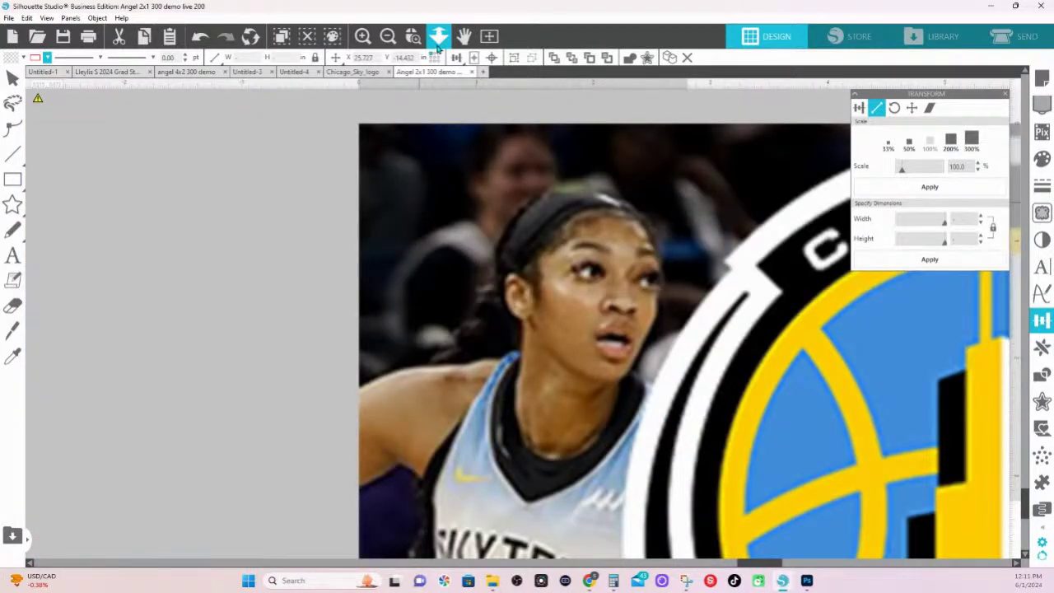
Merge "Angel 2x1 300 demo live" from the EEK folder into the open 200% collage document
{"action": "scroll", "coordinate": [448, 189], "scroll_direction": "down", "scroll_amount": 5}
{"action": "scroll", "coordinate": [487, 285], "scroll_direction": "up", "scroll_amount": 5}
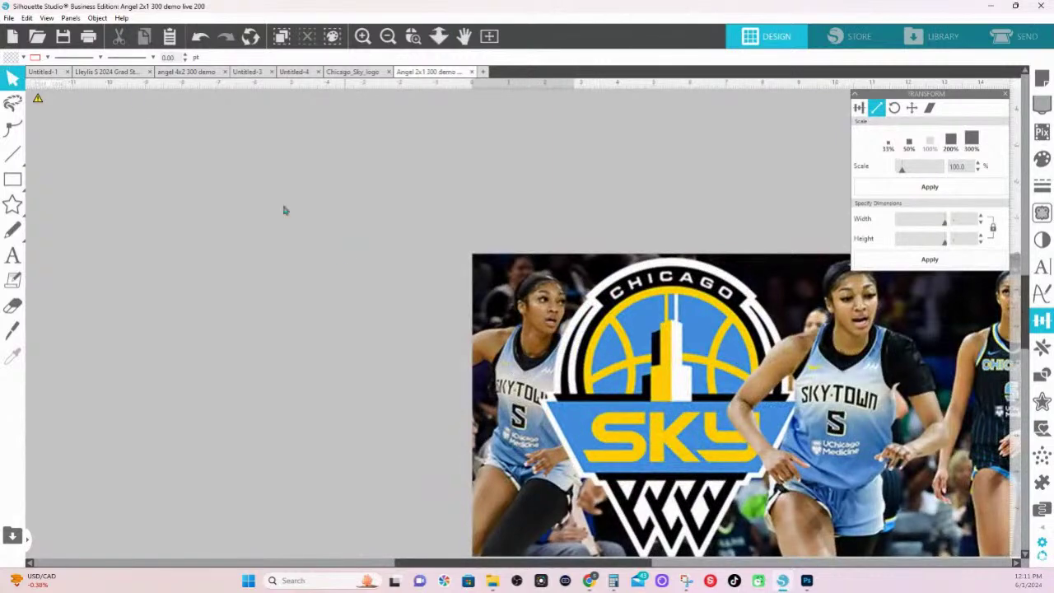
{"action": "left_click", "coordinate": [8, 17]}
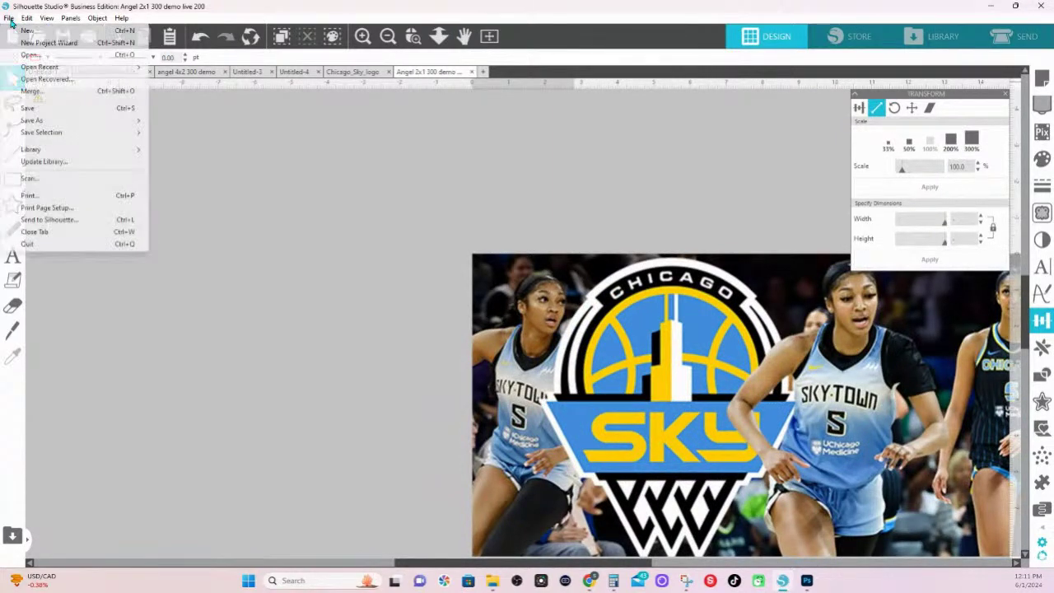
{"action": "left_click", "coordinate": [35, 90]}
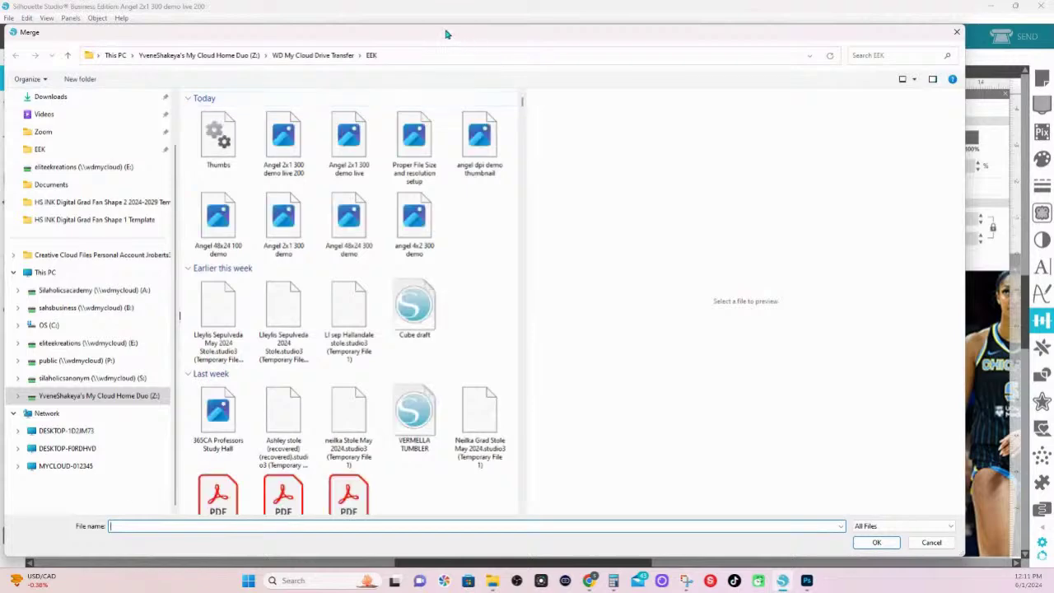
{"action": "mouse_move", "coordinate": [439, 35]}
{"action": "left_mouse_down"}
{"action": "mouse_move", "coordinate": [456, 47]}
{"action": "mouse_move", "coordinate": [442, 50]}
{"action": "left_mouse_up"}
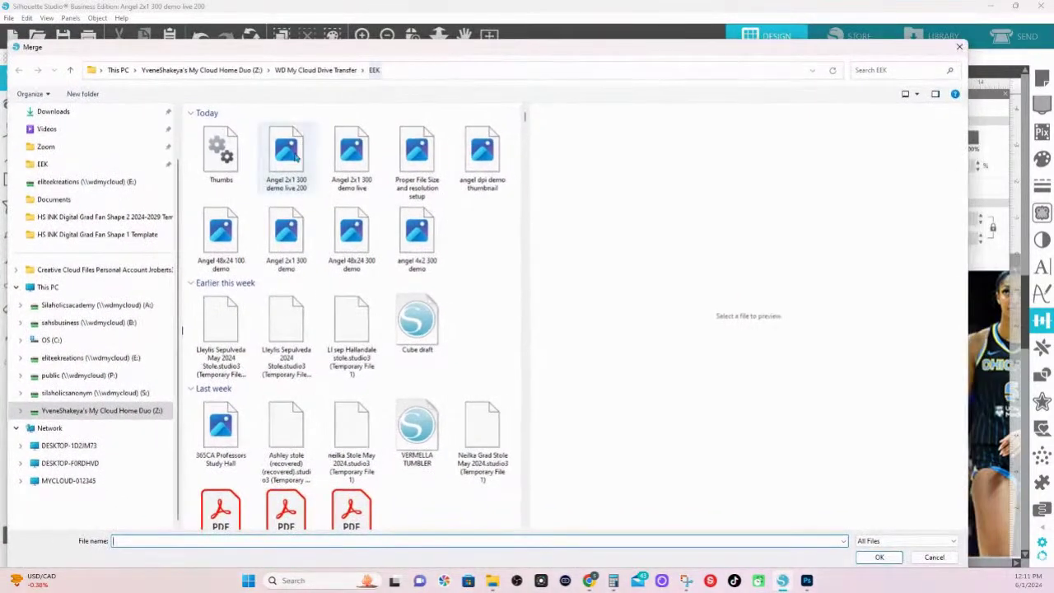
{"action": "left_click", "coordinate": [359, 157]}
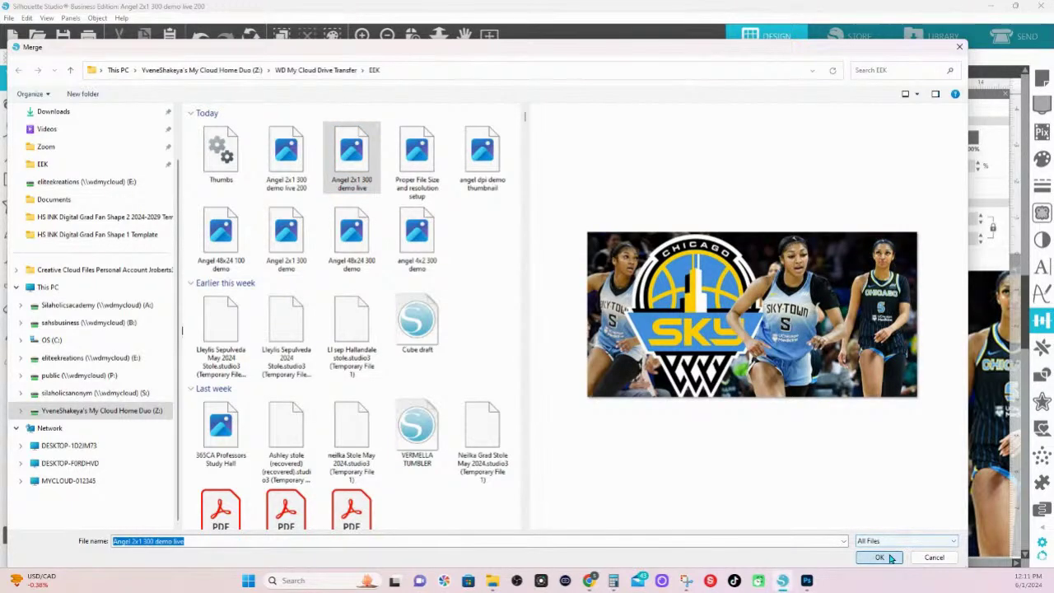
{"action": "left_click", "coordinate": [880, 557]}
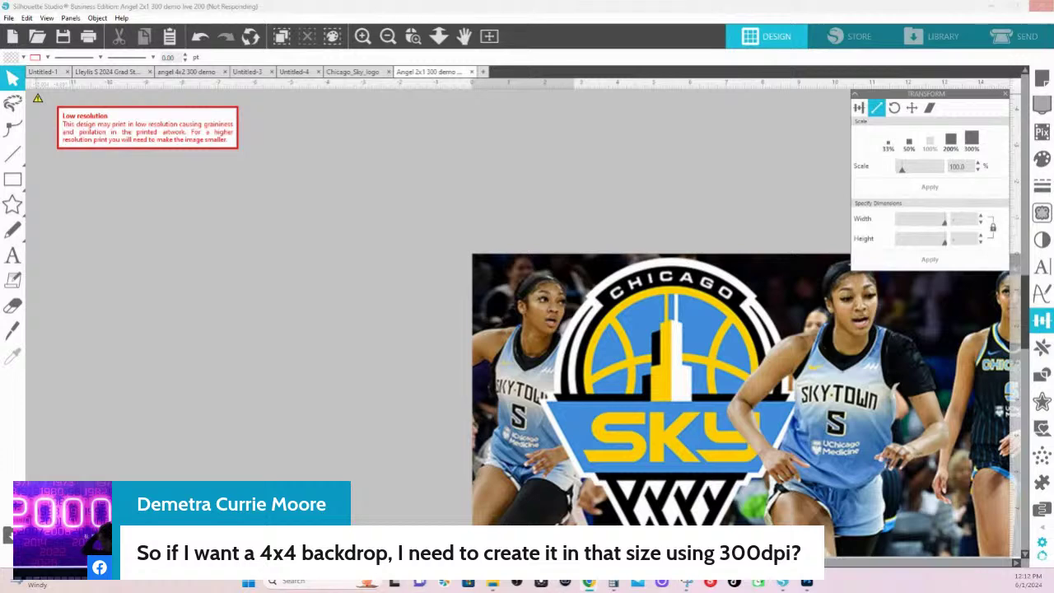
Switch to Calculator, convert 4 feet to inches by multiplying by 12, and multiply the result by 100 for the 100 dpi pixel width
{"action": "left_click", "coordinate": [616, 583]}
{"action": "type", "text": "4*12"}
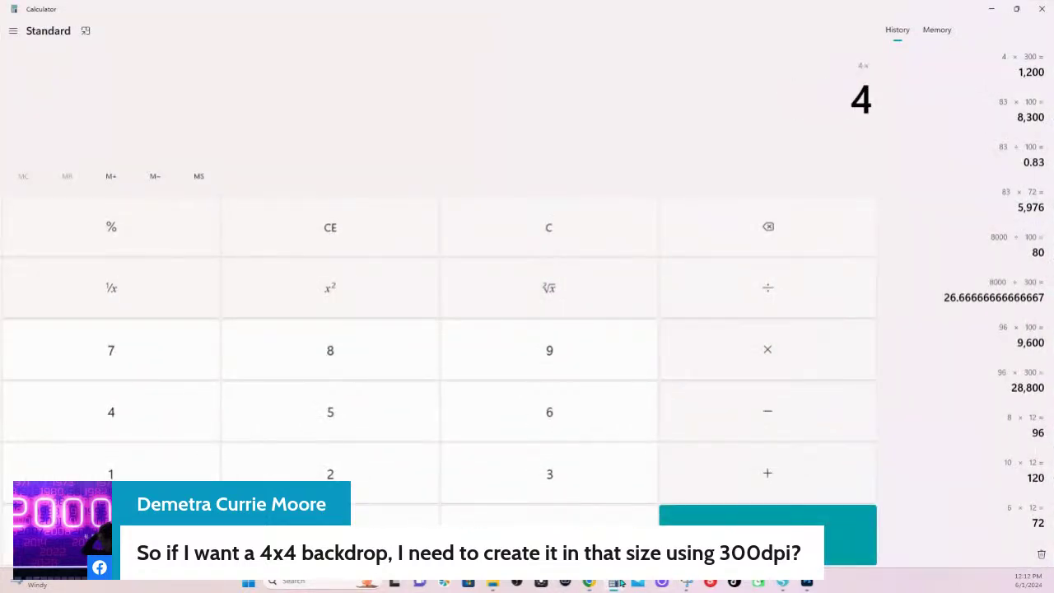
{"action": "key", "text": "Return"}
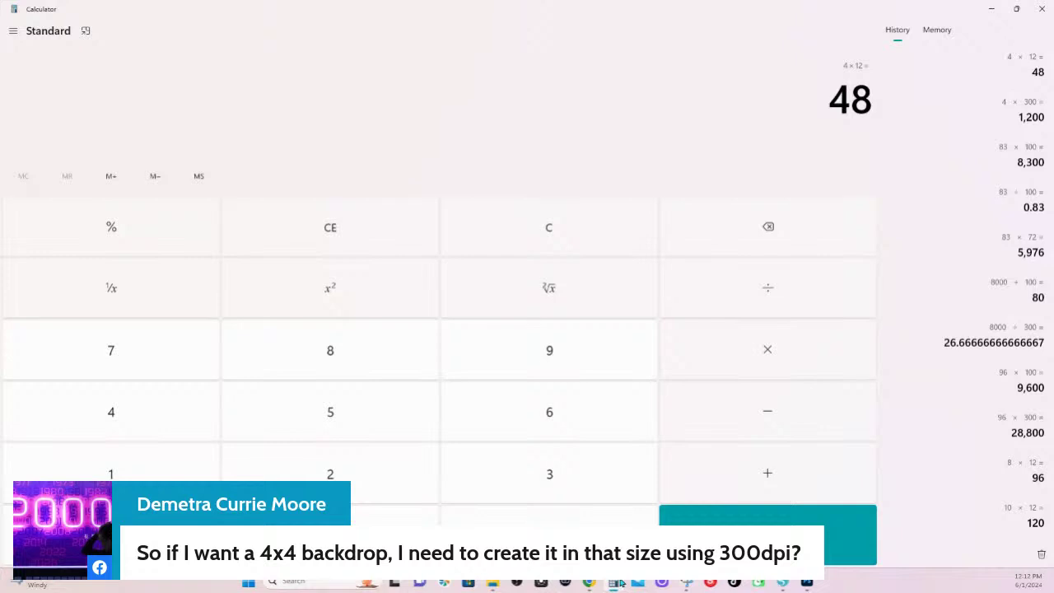
{"action": "type", "text": "*100"}
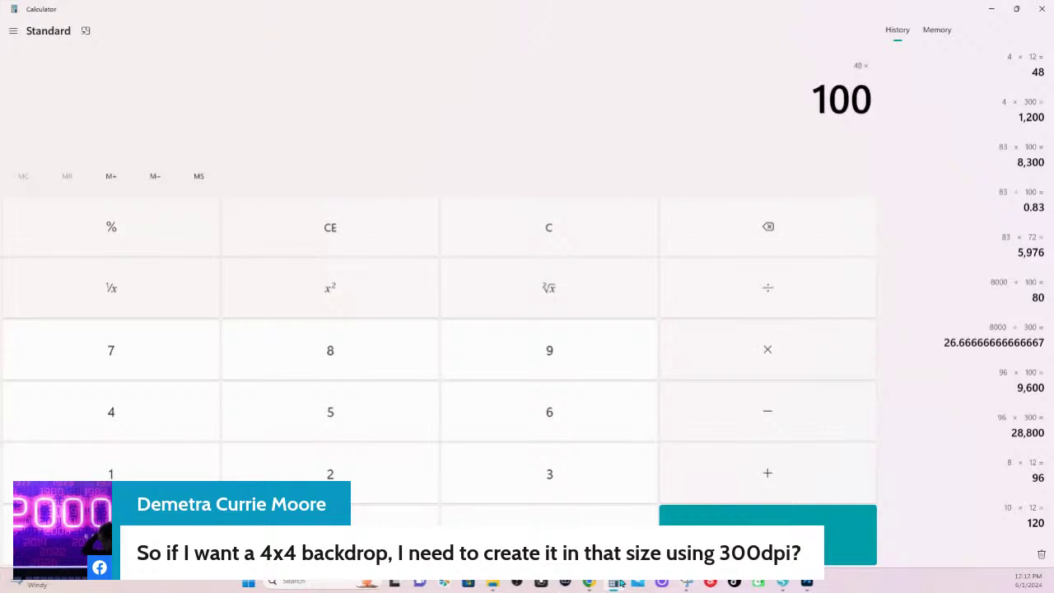
{"action": "key", "text": "Return"}
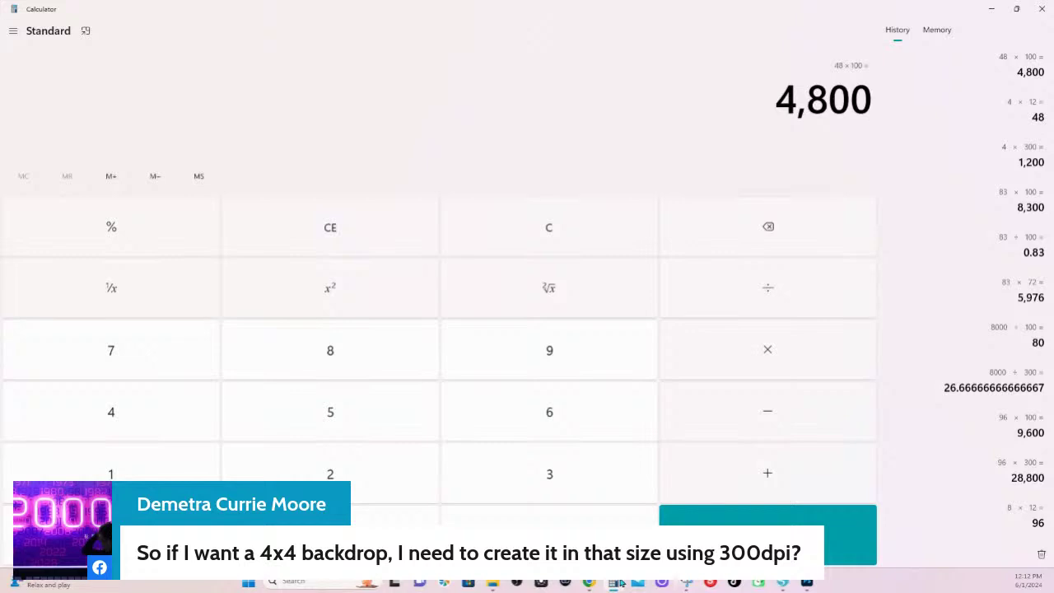
Clear the calculation and multiply 48 by 300 to work out the pixel width at 300 dpi
{"action": "left_click", "coordinate": [577, 229]}
{"action": "type", "text": "48"}
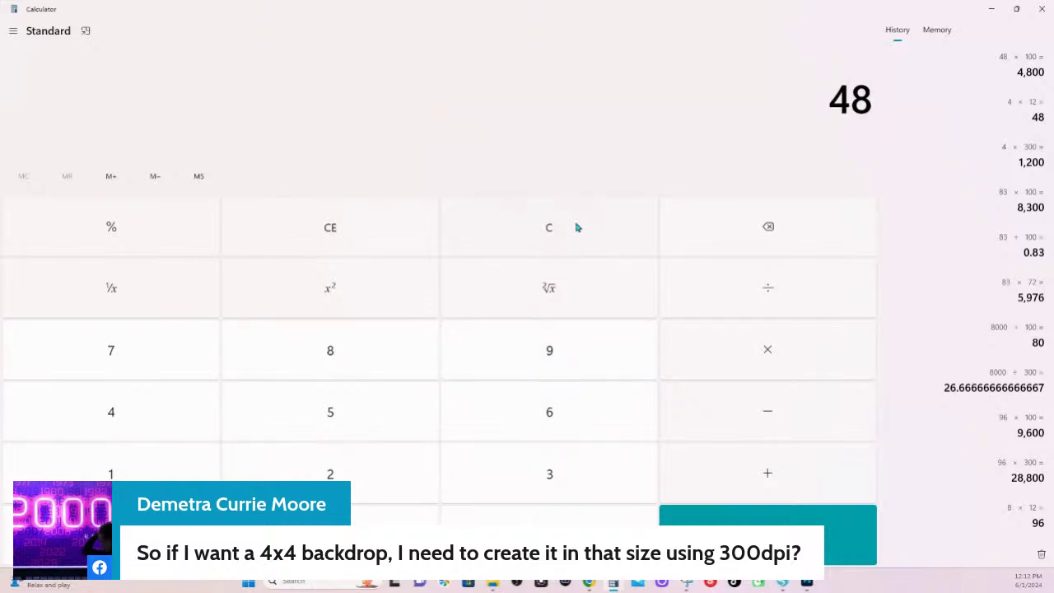
{"action": "type", "text": "*300"}
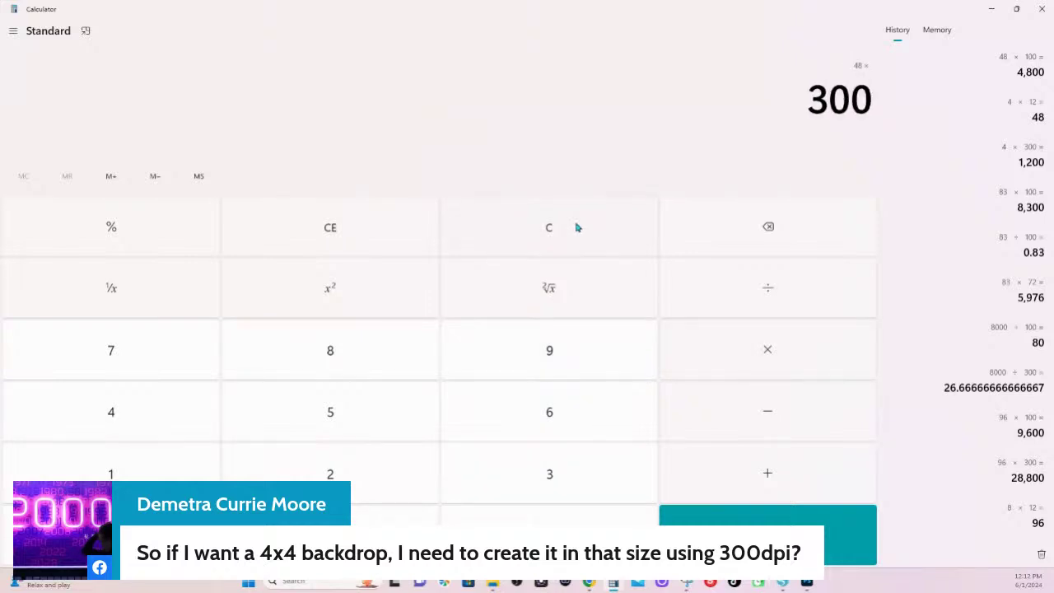
{"action": "key", "text": "Return"}
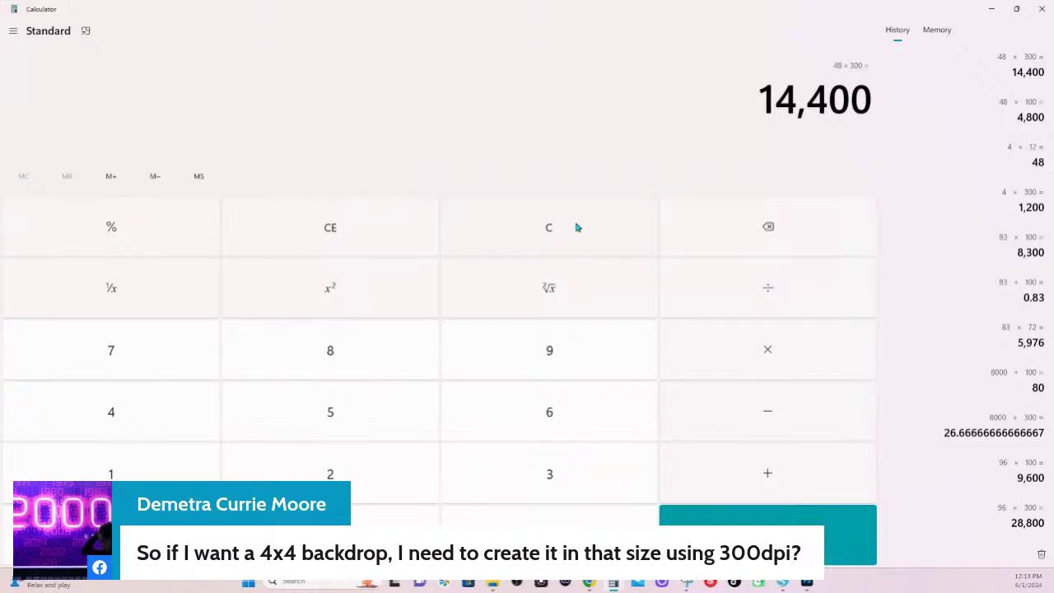
Return to Photoshop and check the 2 × 1 inch collage's JPG export dimensions at 100% scale without exporting
{"action": "left_click", "coordinate": [806, 583]}
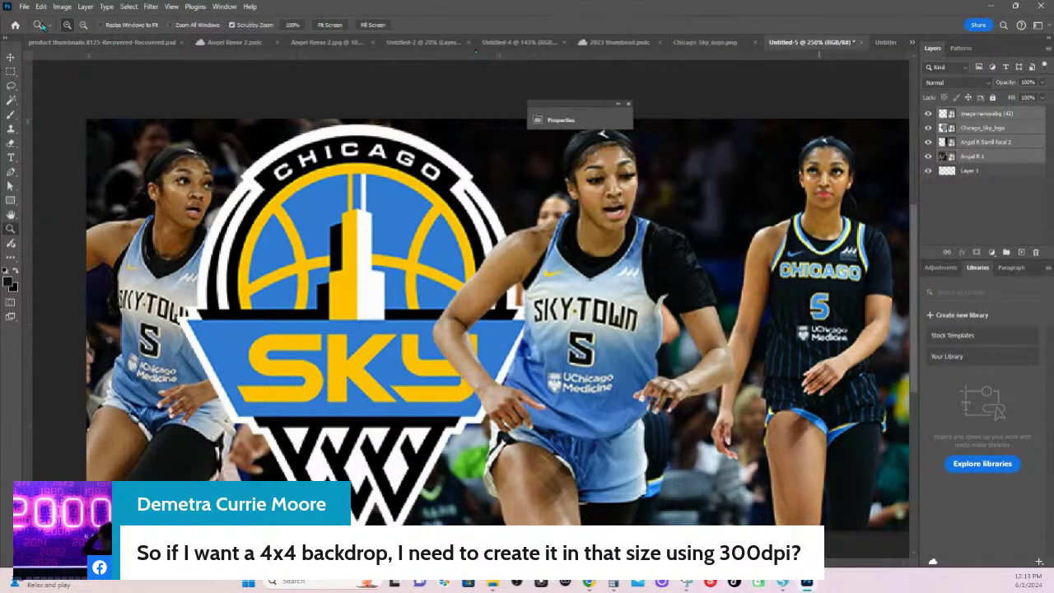
{"action": "left_click", "coordinate": [25, 7]}
{"action": "mouse_move", "coordinate": [45, 206]}
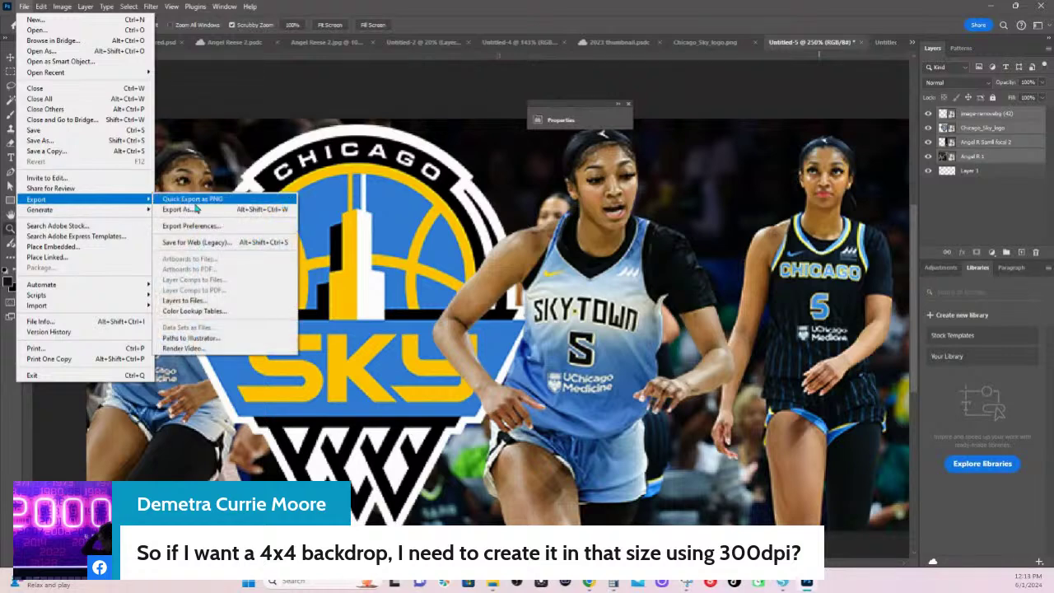
{"action": "left_click", "coordinate": [197, 213]}
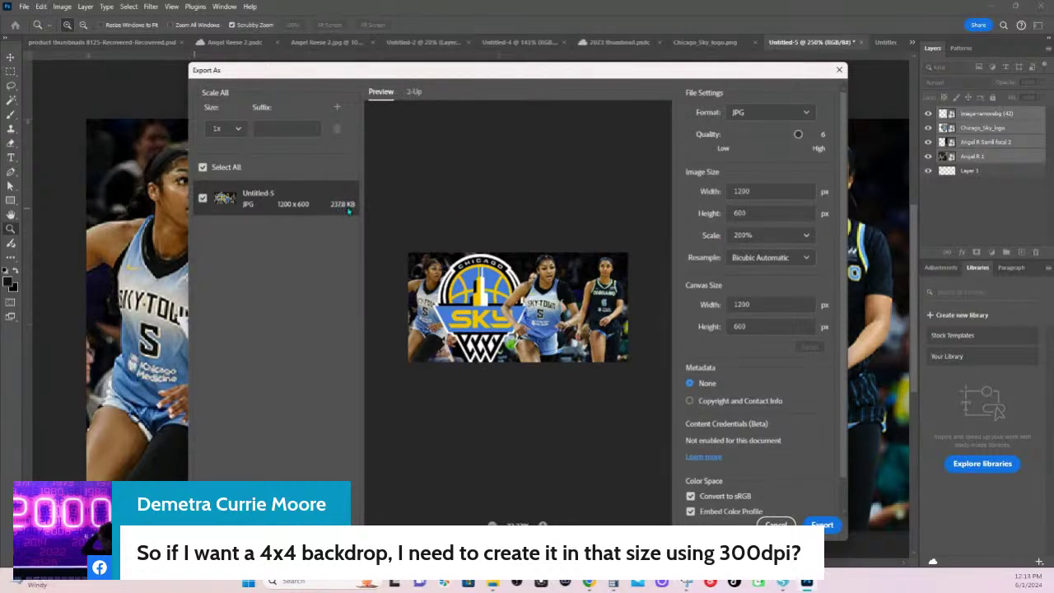
{"action": "left_click", "coordinate": [806, 235]}
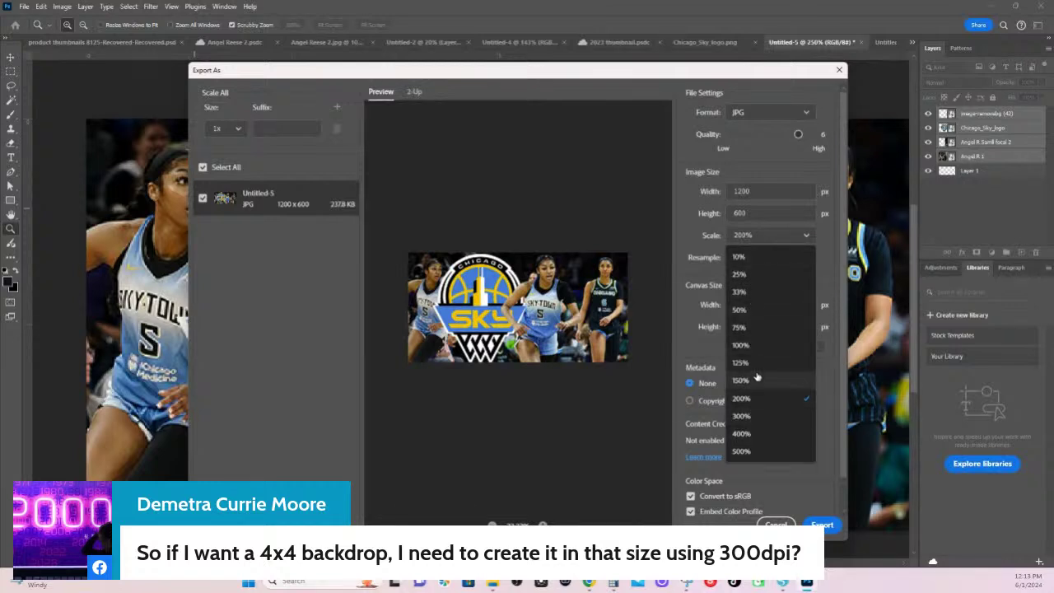
{"action": "left_click", "coordinate": [758, 345]}
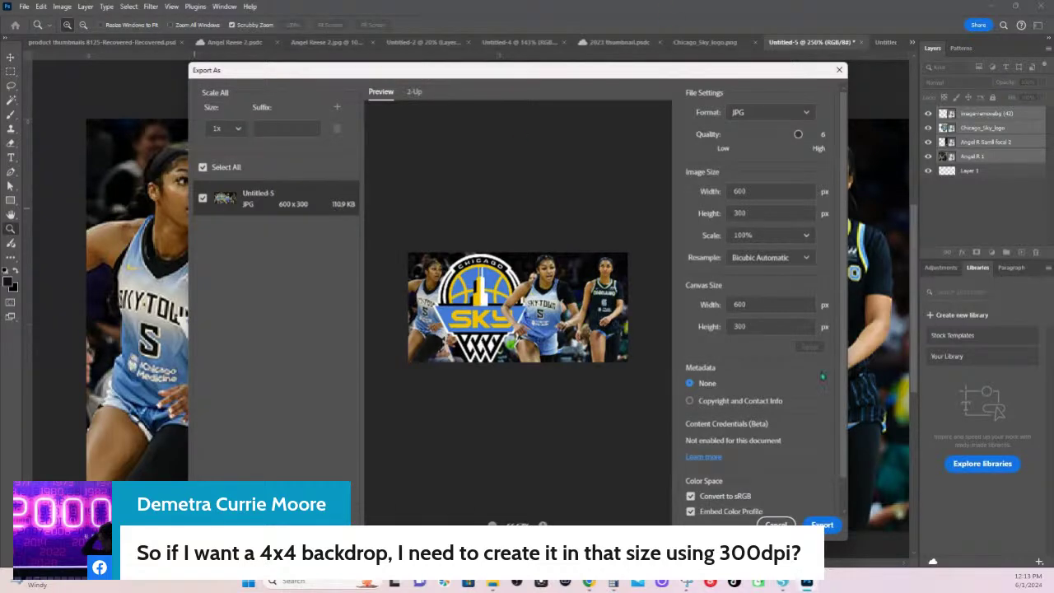
{"action": "left_click", "coordinate": [777, 524]}
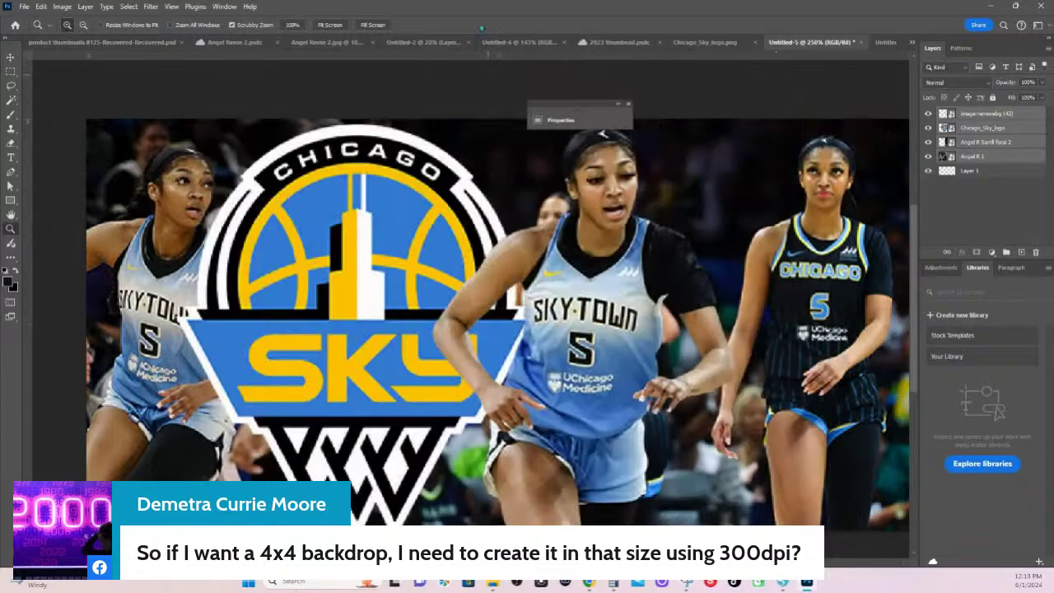
Switch to the 48 × 24 inch document, try to set its JPG export scale to 200%, and read the scale warning
{"action": "left_click", "coordinate": [521, 41]}
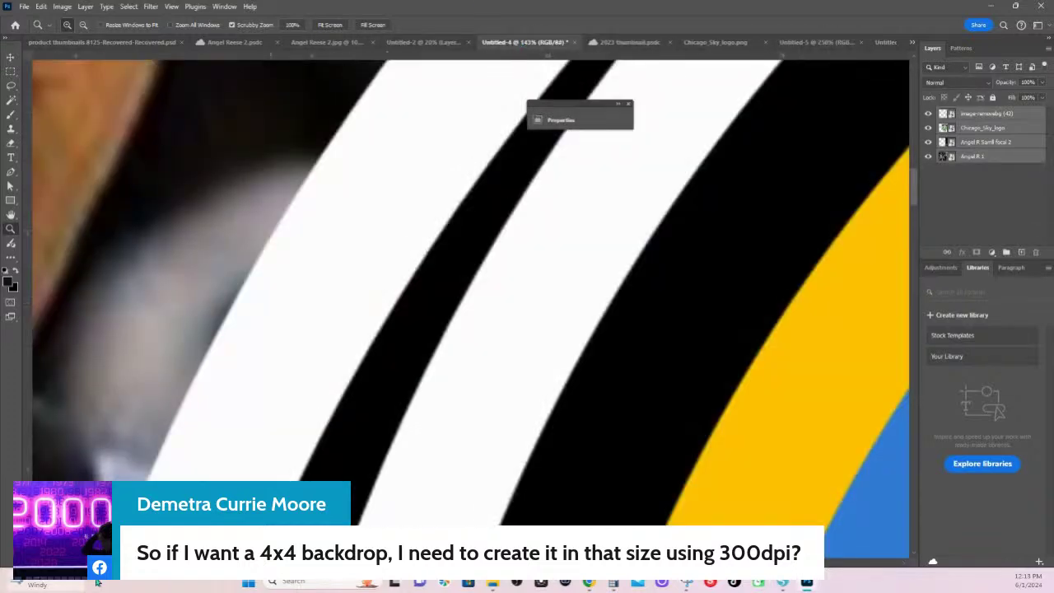
{"action": "left_click", "coordinate": [25, 7]}
{"action": "mouse_move", "coordinate": [49, 199]}
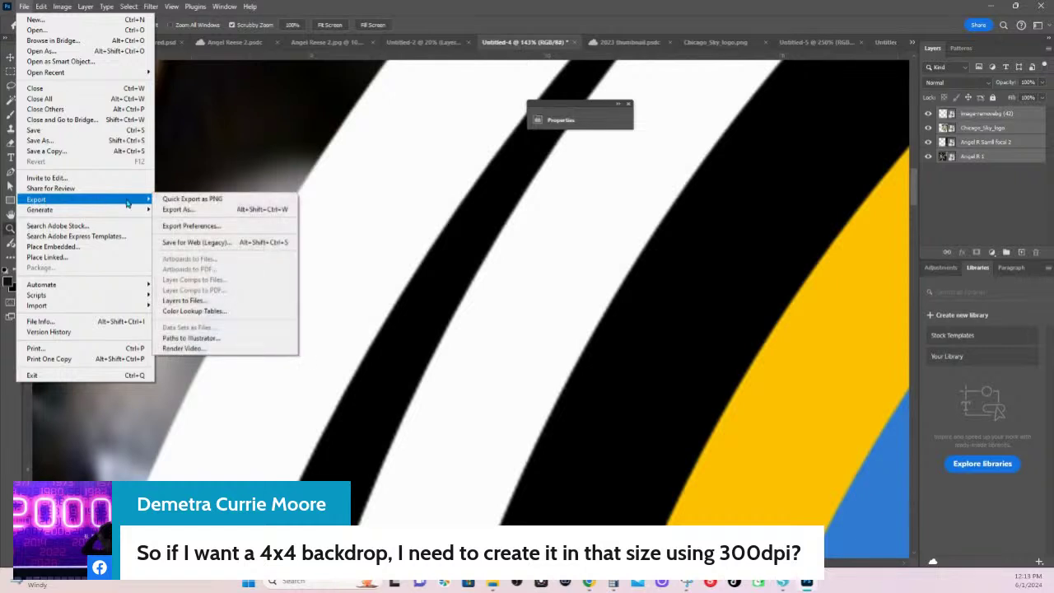
{"action": "left_click", "coordinate": [180, 211]}
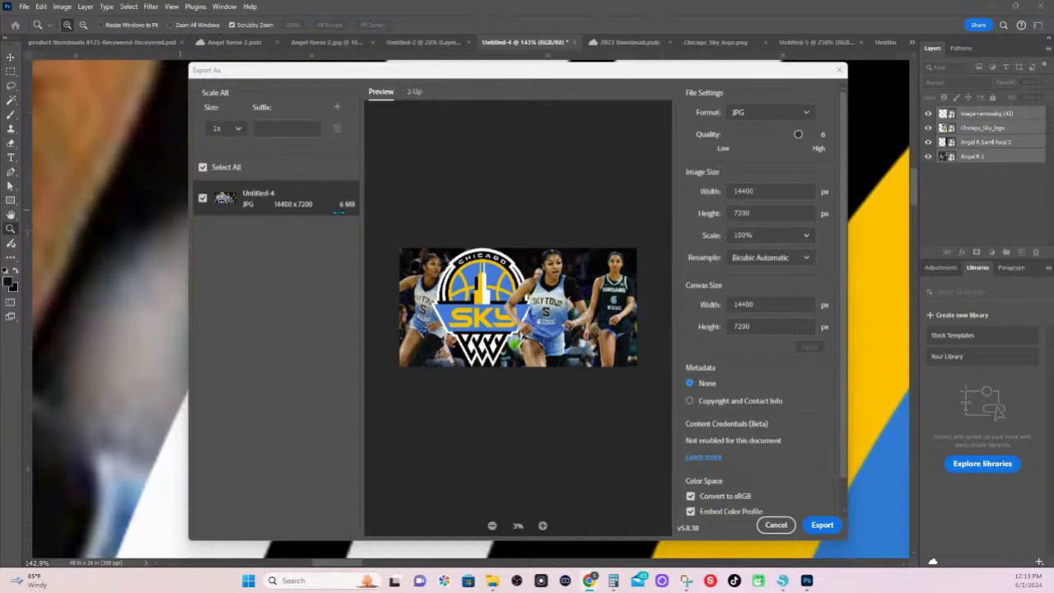
{"action": "left_click", "coordinate": [806, 238]}
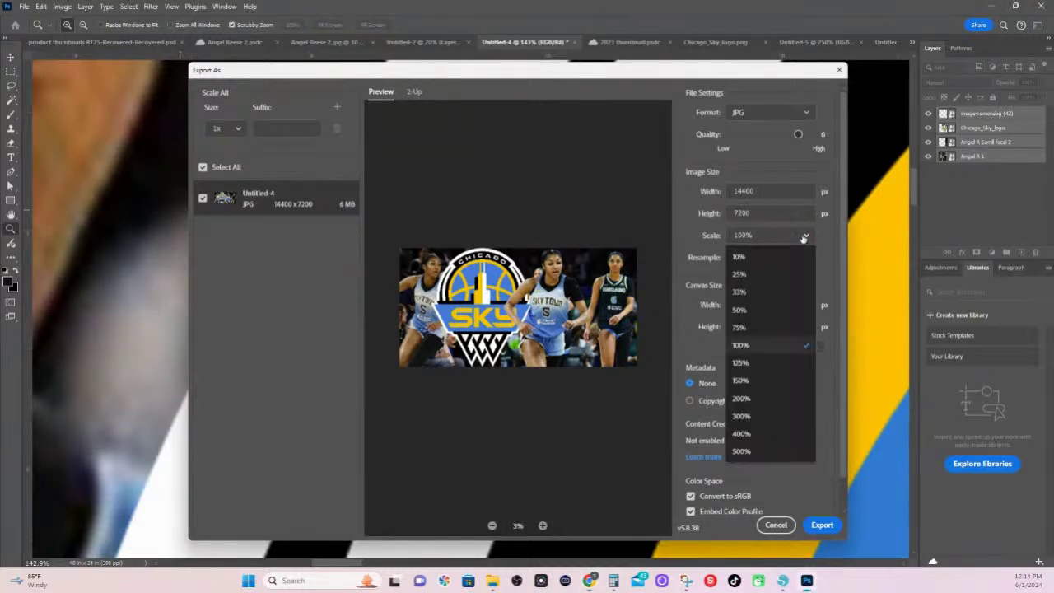
{"action": "left_click", "coordinate": [780, 401]}
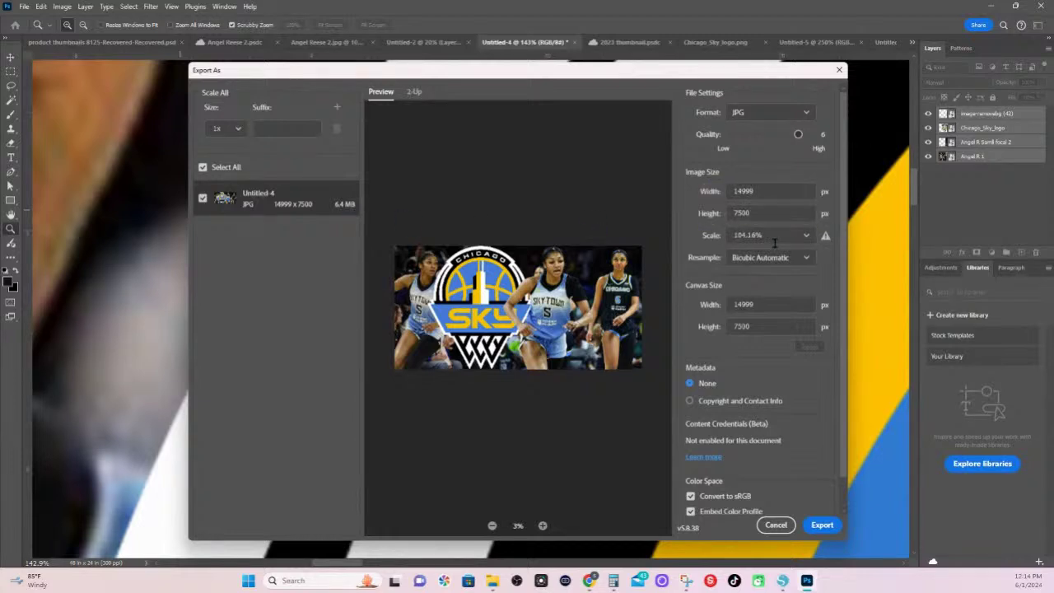
{"action": "mouse_move", "coordinate": [826, 238]}
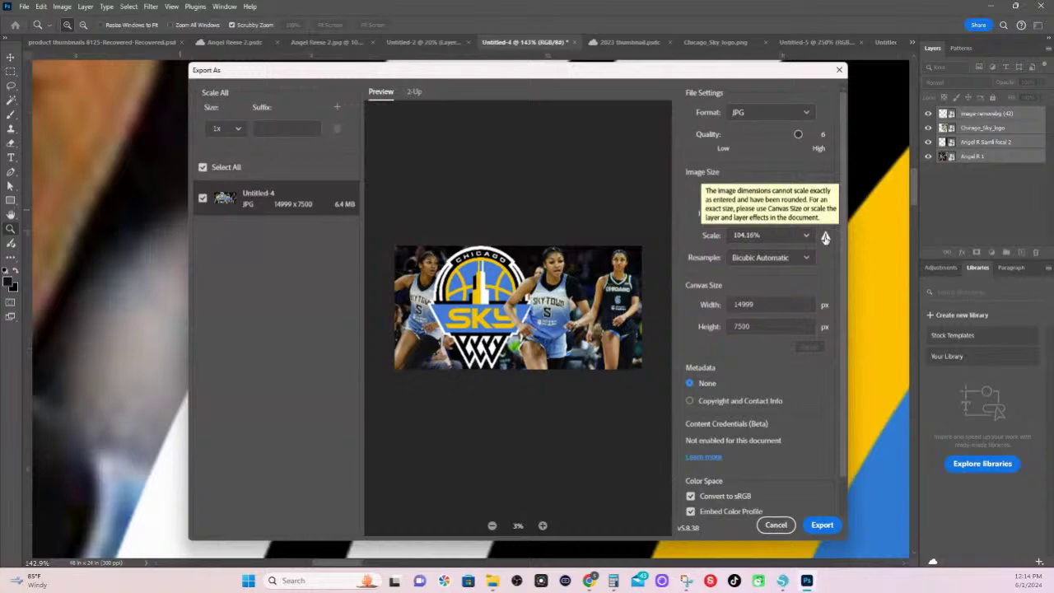
Cancel the export and create a transparent 96 × 48 inch RGB document at 300 pixels/inch
{"action": "left_click", "coordinate": [775, 524]}
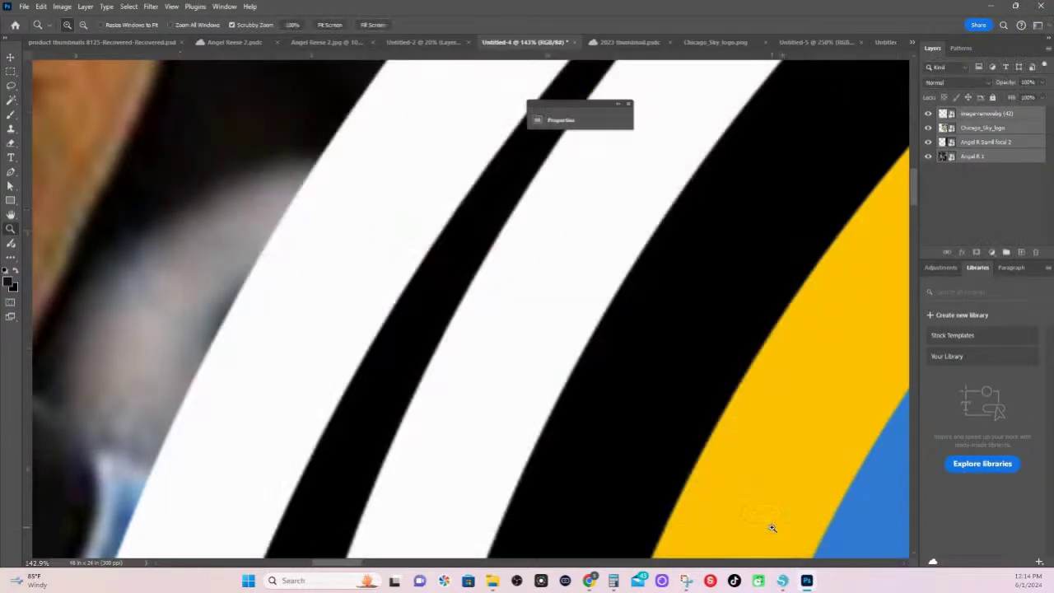
{"action": "left_click", "coordinate": [24, 7]}
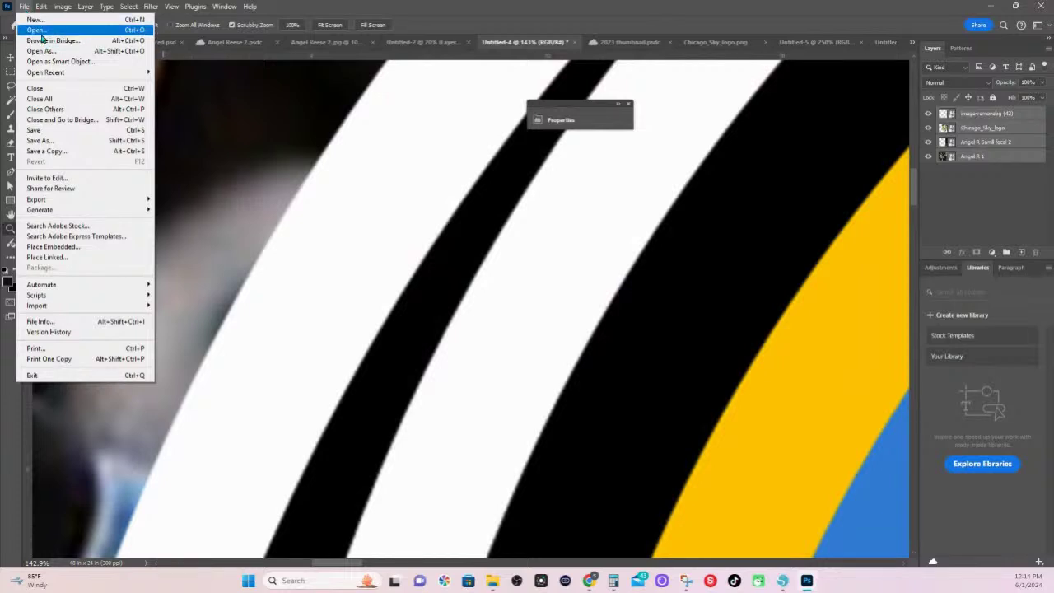
{"action": "left_click", "coordinate": [36, 19]}
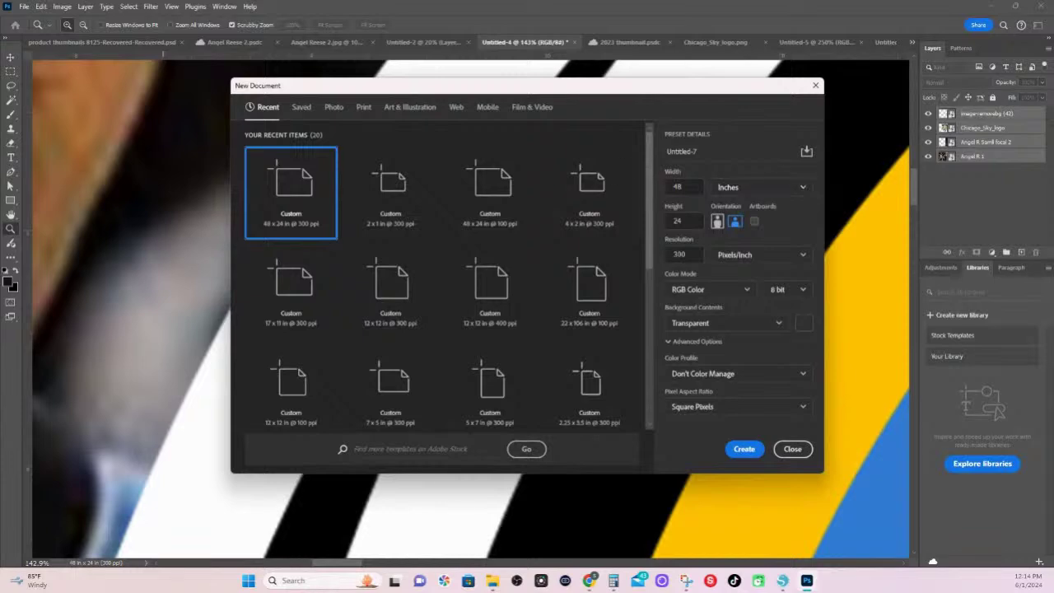
{"action": "type", "text": "96"}
{"action": "key", "text": "Tab"}
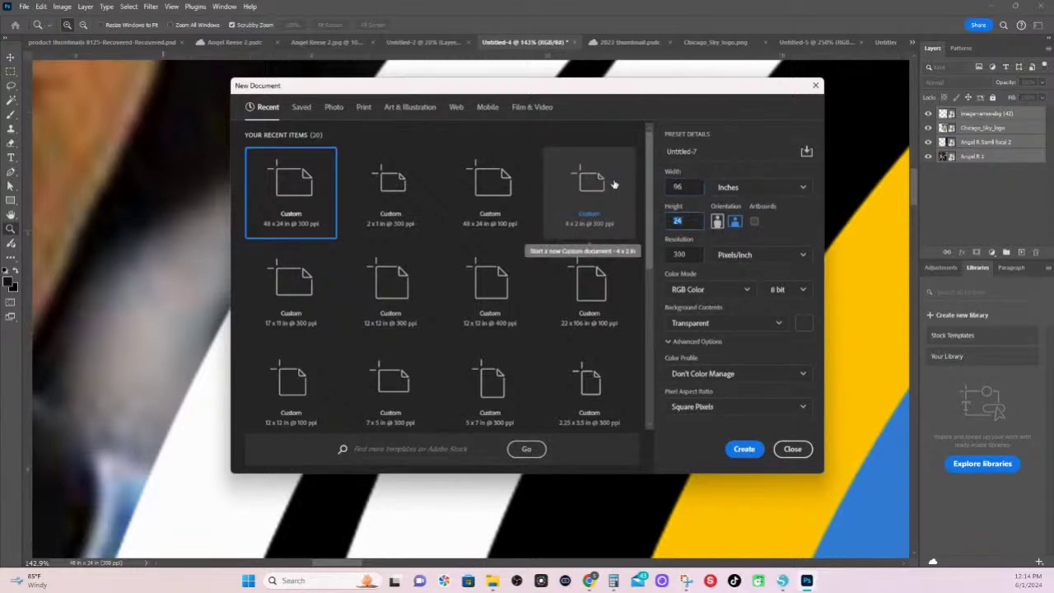
{"action": "type", "text": "48"}
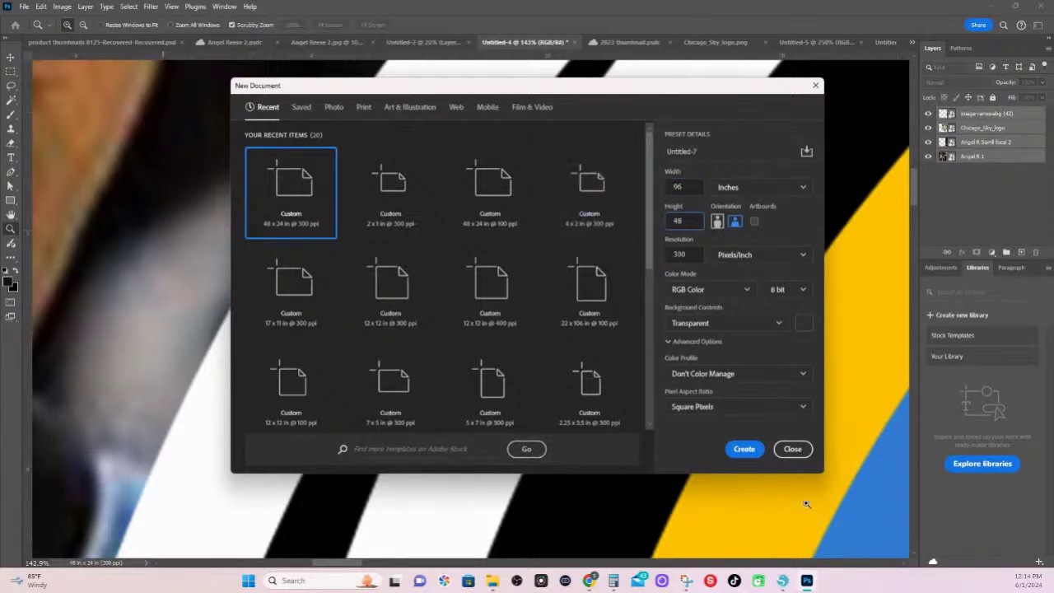
{"action": "left_click", "coordinate": [744, 449]}
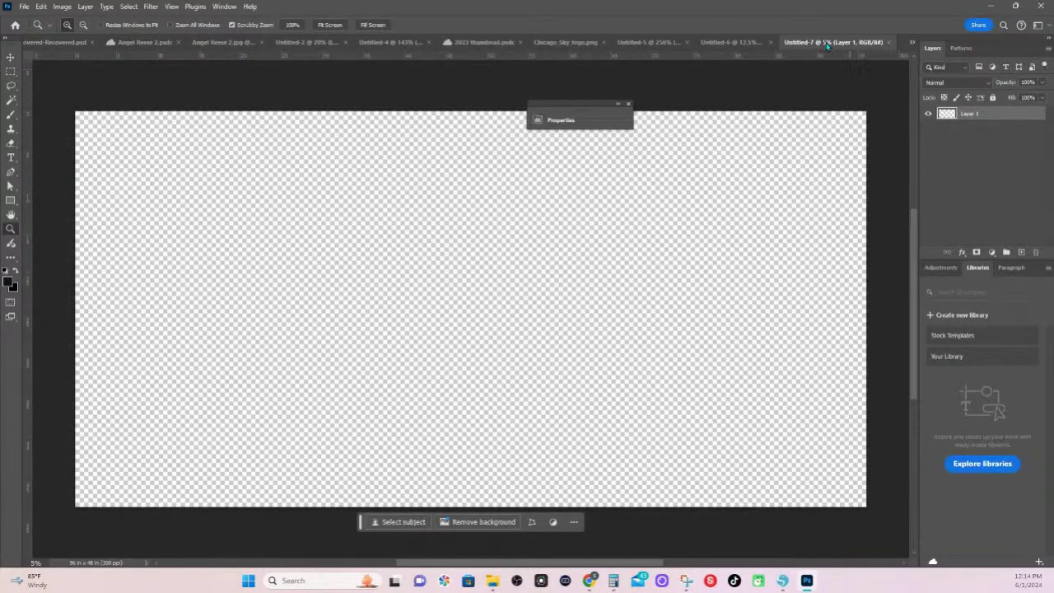
Place the new document beside the 48 × 24 inch one, copy the four collage layers into it, and start Free Transform on them
{"action": "left_click_drag", "start_coordinate": [830, 43], "coordinate": [527, 46]}
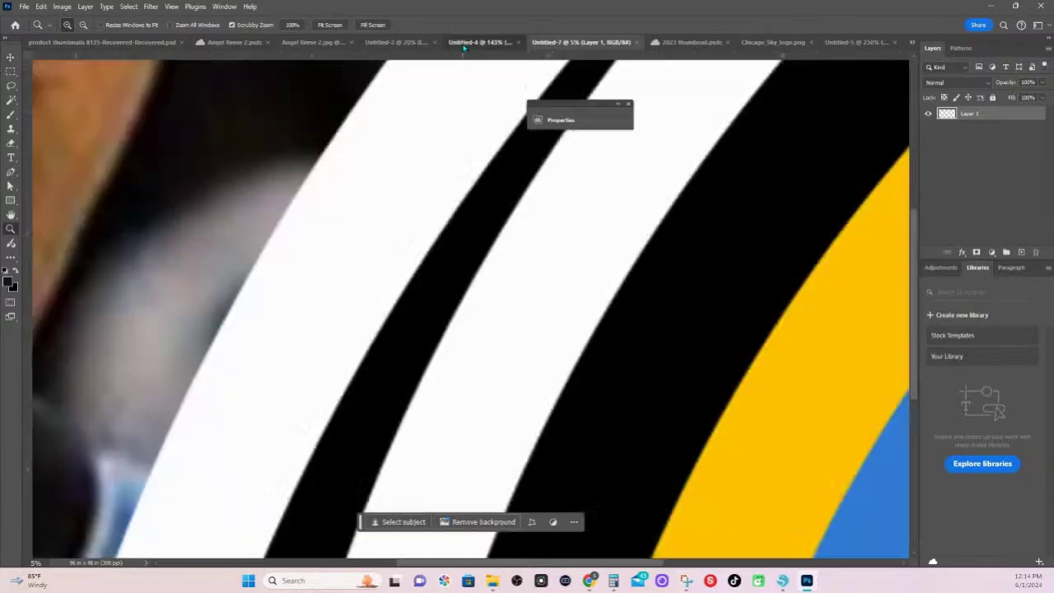
{"action": "left_click", "coordinate": [468, 42]}
{"action": "left_click_drag", "start_coordinate": [994, 121], "coordinate": [508, 261]}
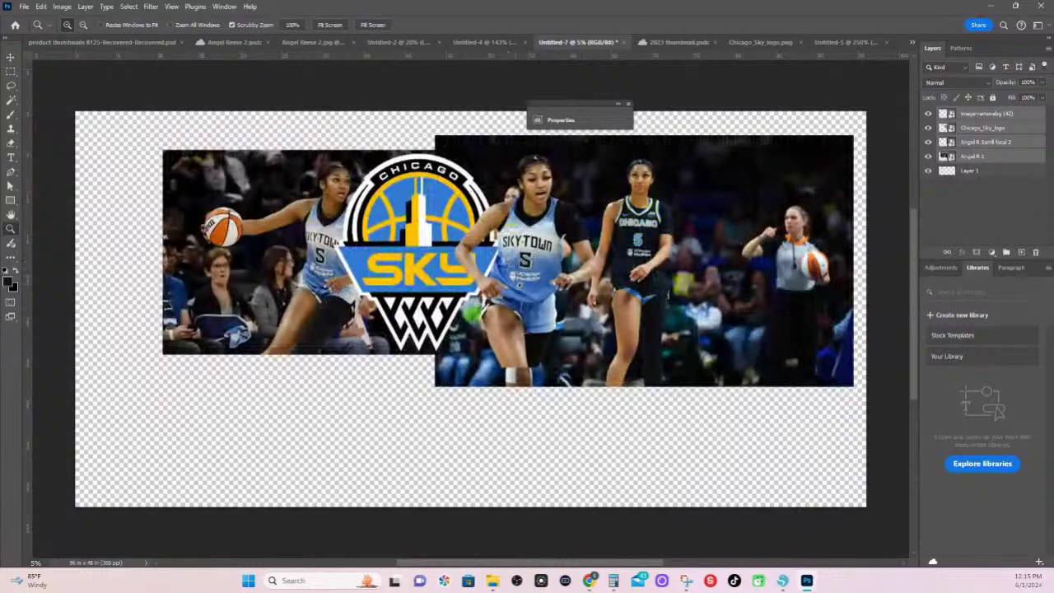
{"action": "key", "text": "ctrl+t"}
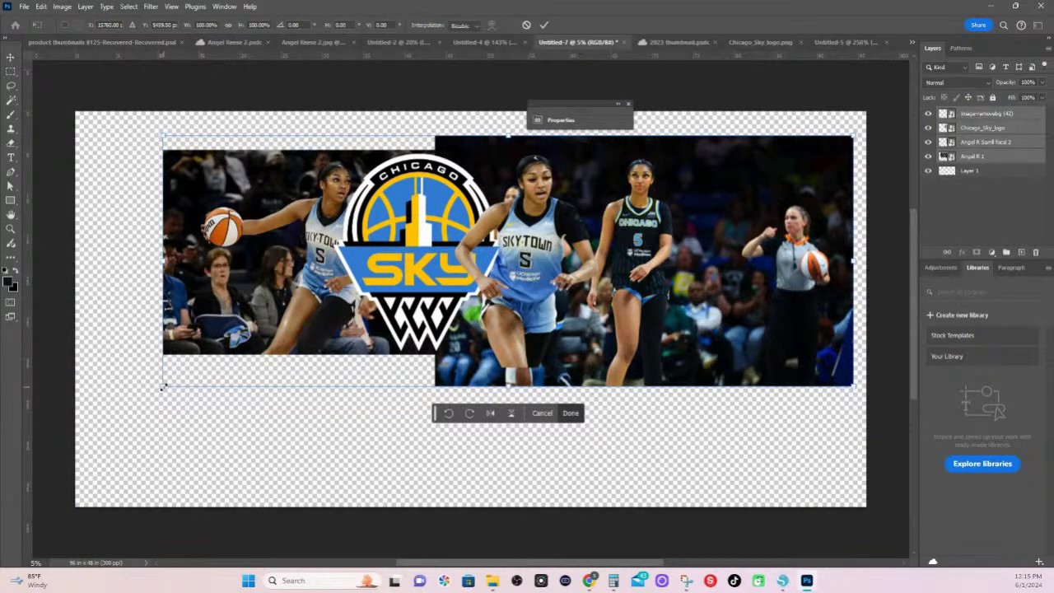
{"action": "left_click_drag", "start_coordinate": [163, 387], "coordinate": [65, 581]}
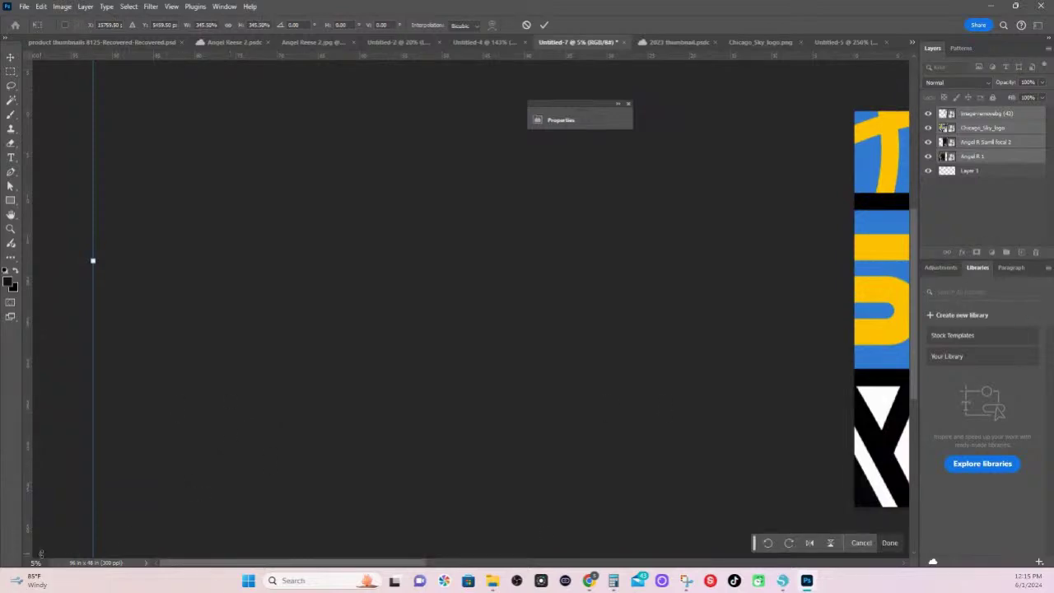
{"action": "key", "text": "ctrl+z"}
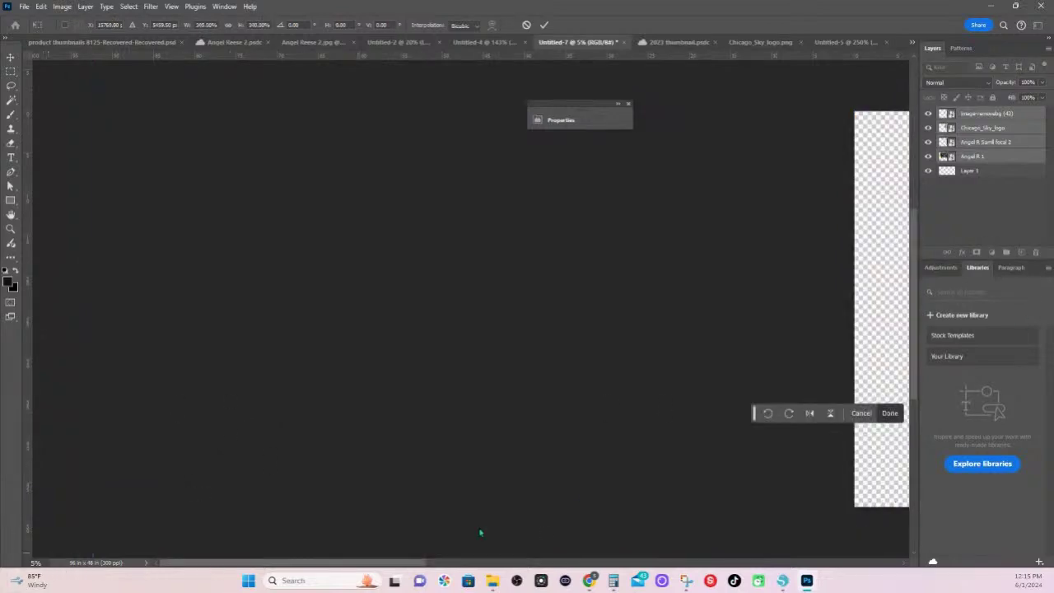
{"action": "left_click_drag", "start_coordinate": [422, 564], "coordinate": [543, 564]}
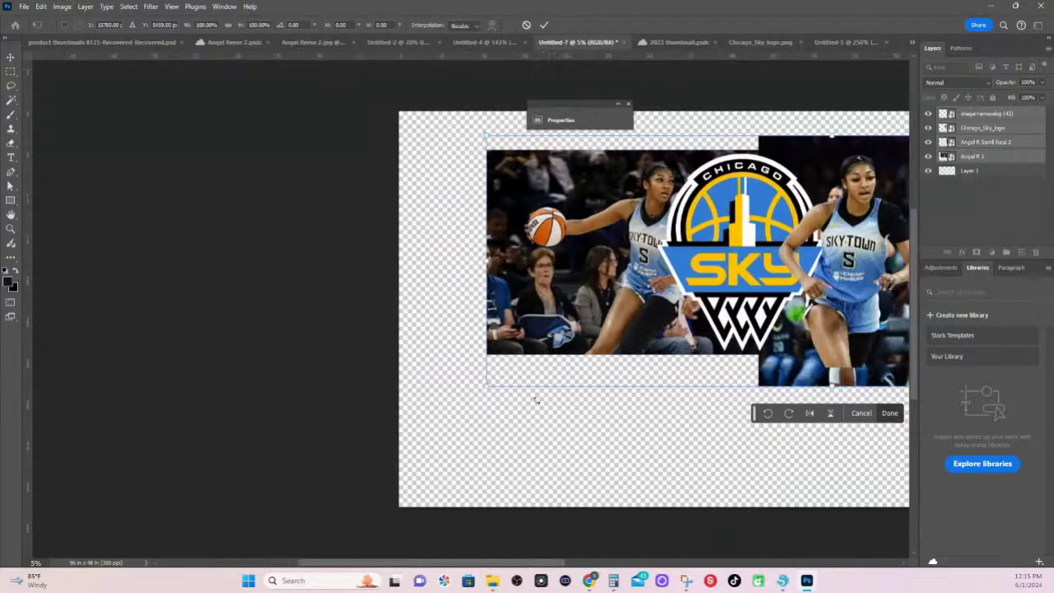
Scale the four collage layers proportionally to about 181% and reposition them over the 96 × 48 inch canvas
{"action": "left_click_drag", "start_coordinate": [484, 385], "coordinate": [308, 440]}
{"action": "left_click_drag", "start_coordinate": [561, 355], "coordinate": [594, 475]}
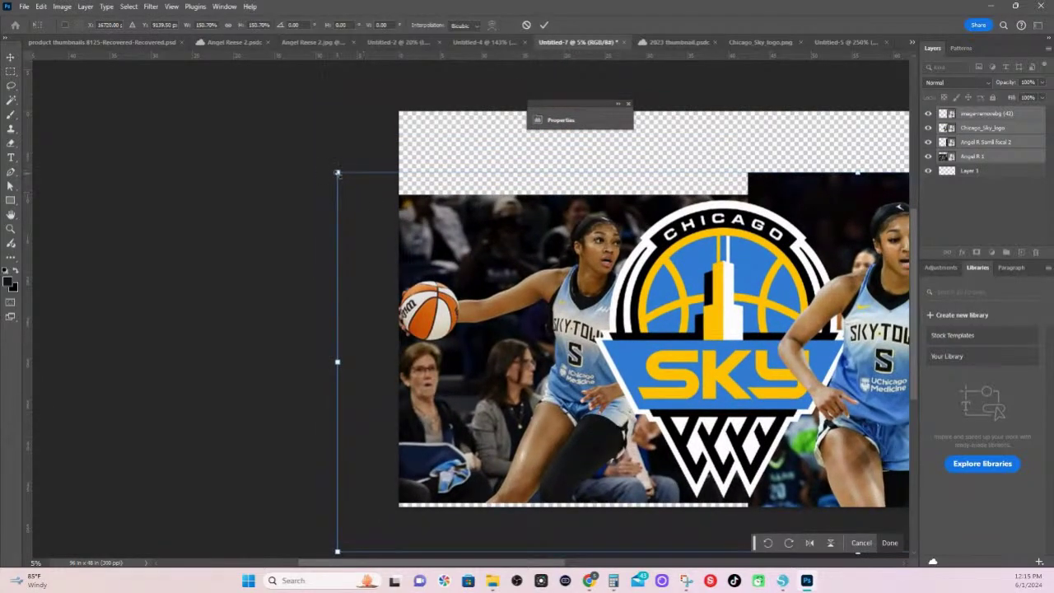
{"action": "left_click_drag", "start_coordinate": [338, 174], "coordinate": [297, 156]}
{"action": "left_click_drag", "start_coordinate": [559, 289], "coordinate": [566, 224]}
{"action": "left_click_drag", "start_coordinate": [304, 501], "coordinate": [239, 523]}
{"action": "left_click_drag", "start_coordinate": [526, 444], "coordinate": [535, 486]}
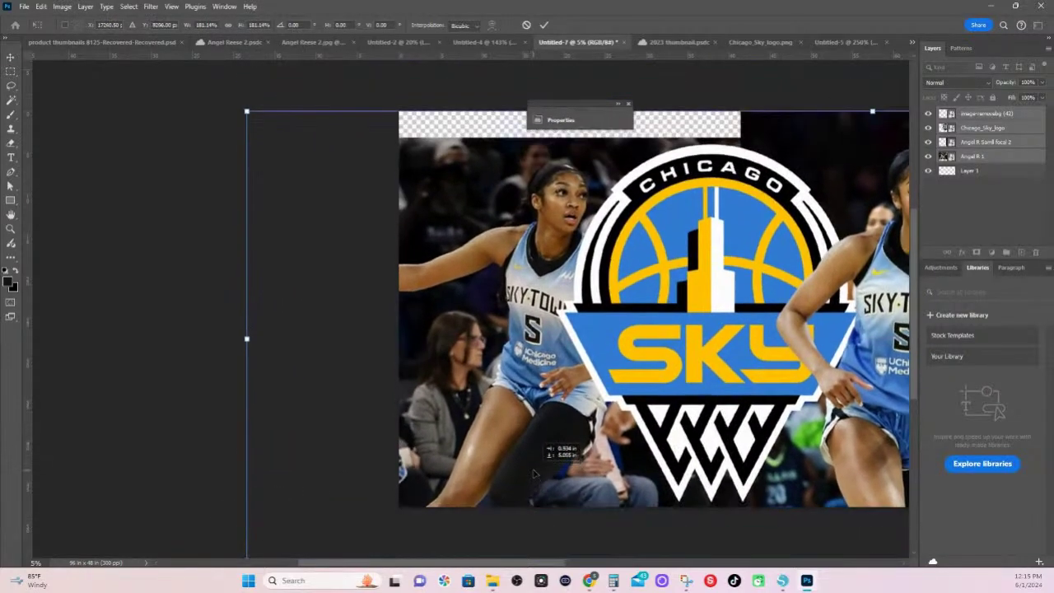
Enlarge the collage to about 195% wide and 199% high, position it to cover the canvas edges, and commit the transform
{"action": "left_click_drag", "start_coordinate": [247, 111], "coordinate": [183, 75]}
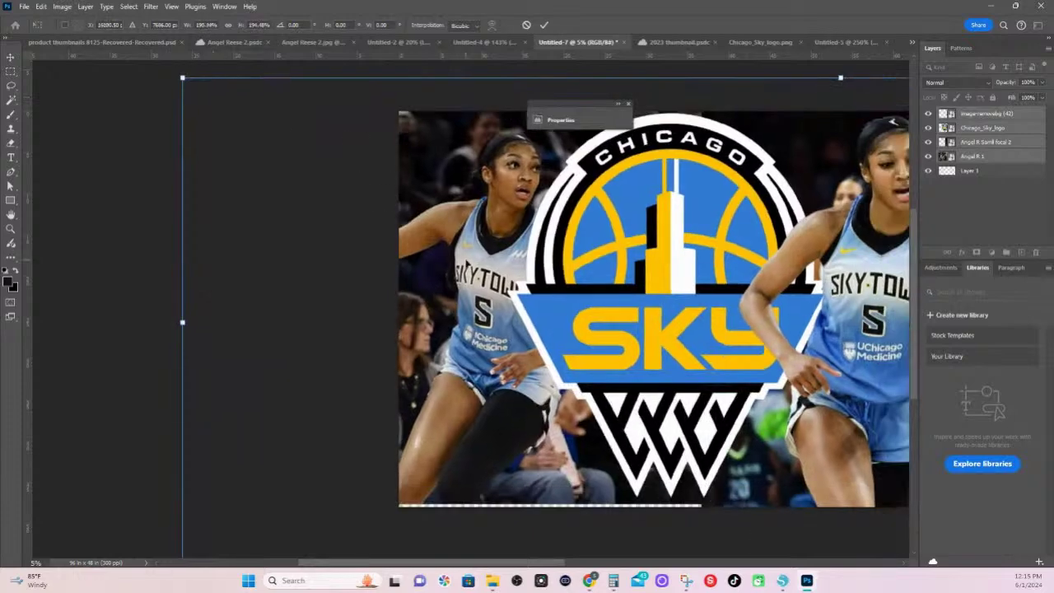
{"action": "mouse_move", "coordinate": [467, 263]}
{"action": "left_mouse_down"}
{"action": "mouse_move", "coordinate": [471, 275]}
{"action": "mouse_move", "coordinate": [468, 262]}
{"action": "left_mouse_up"}
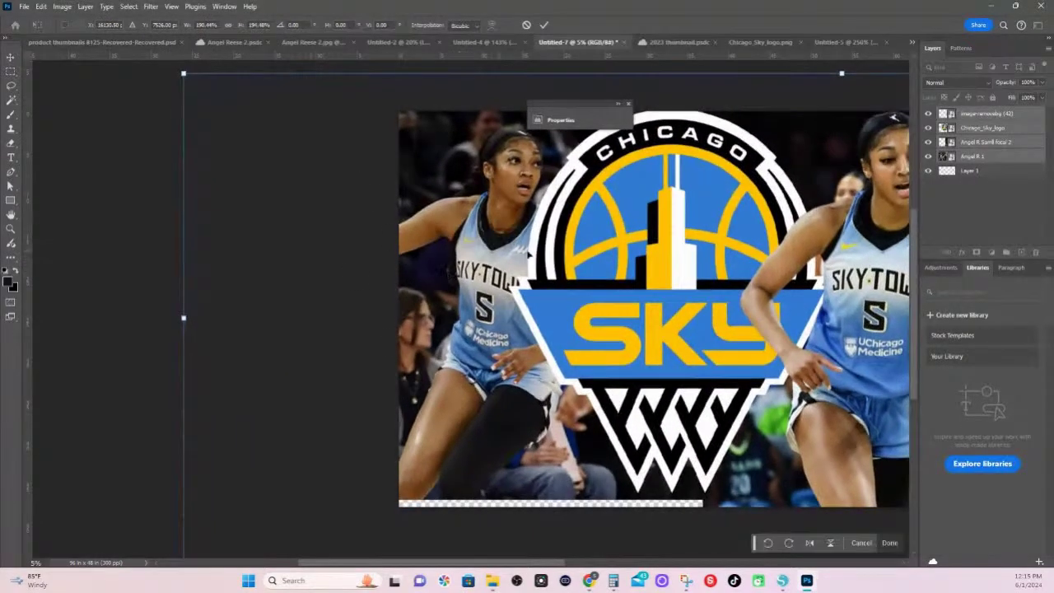
{"action": "left_click_drag", "start_coordinate": [181, 74], "coordinate": [157, 63]}
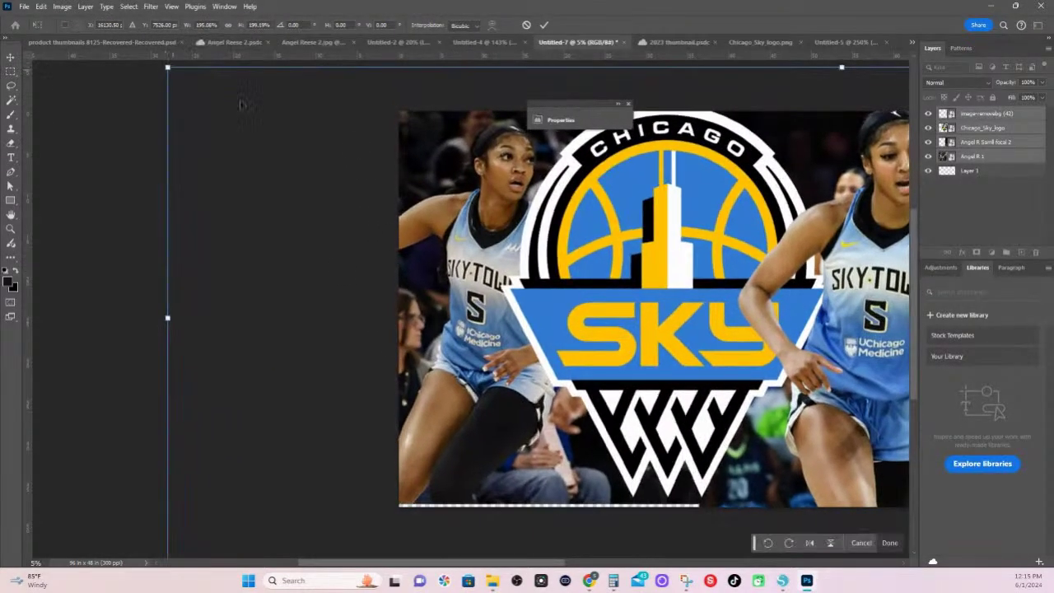
{"action": "left_click_drag", "start_coordinate": [539, 230], "coordinate": [545, 235]}
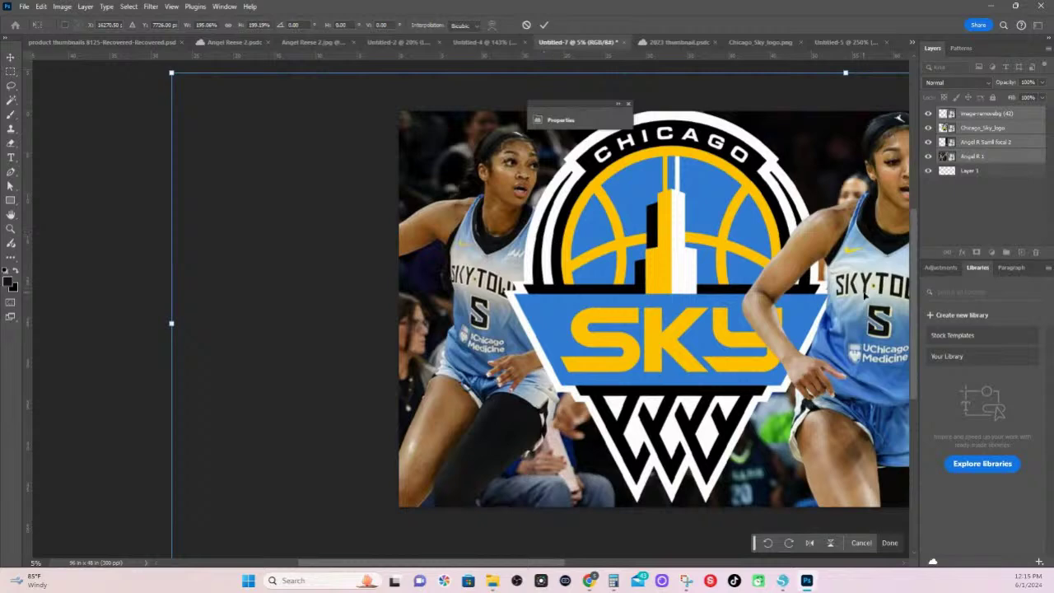
{"action": "left_click", "coordinate": [25, 8]}
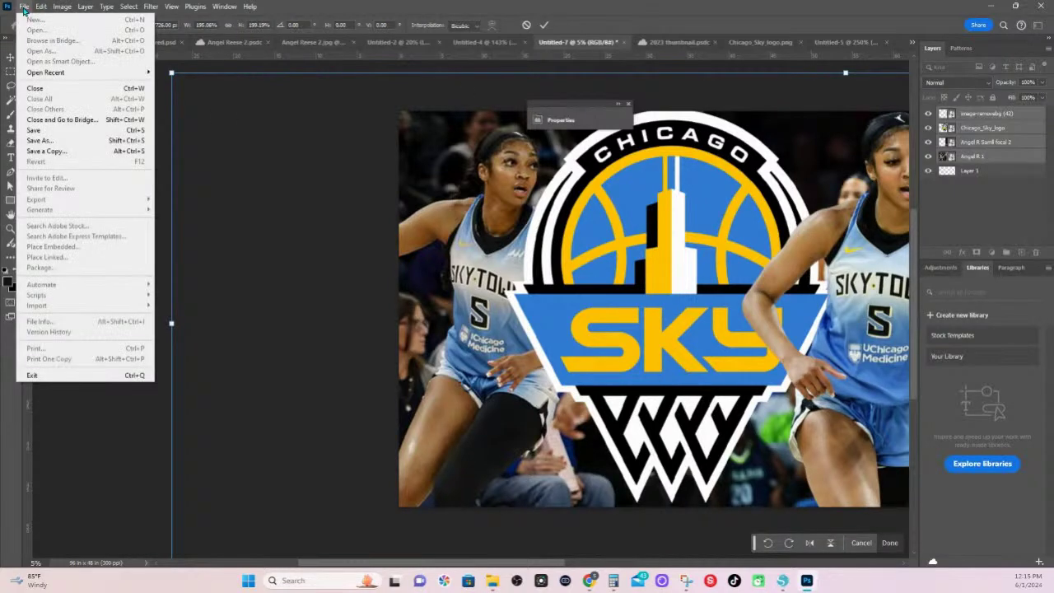
{"action": "left_click", "coordinate": [235, 136]}
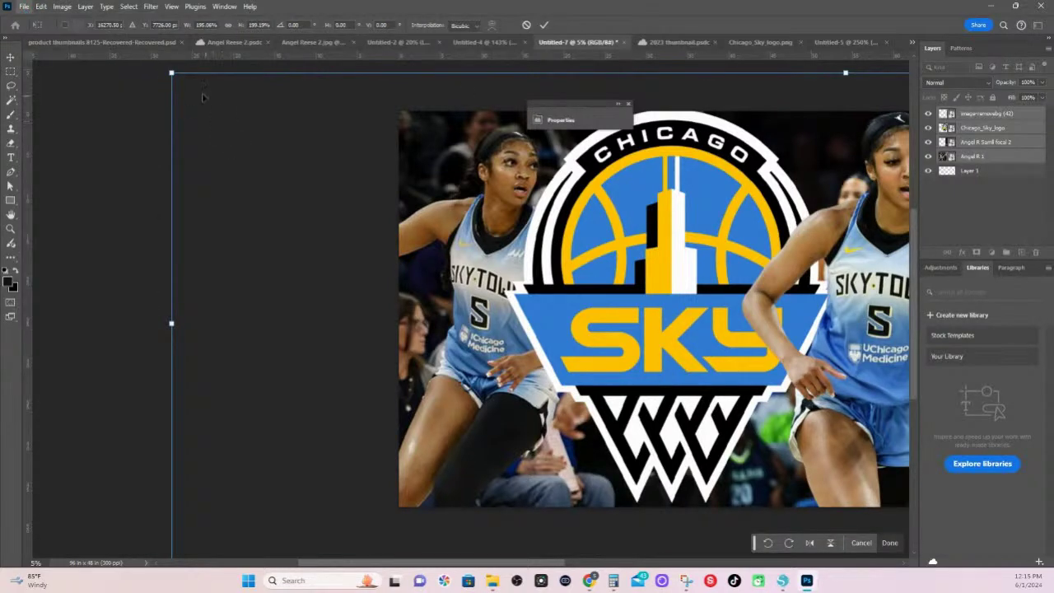
{"action": "left_click", "coordinate": [26, 8]}
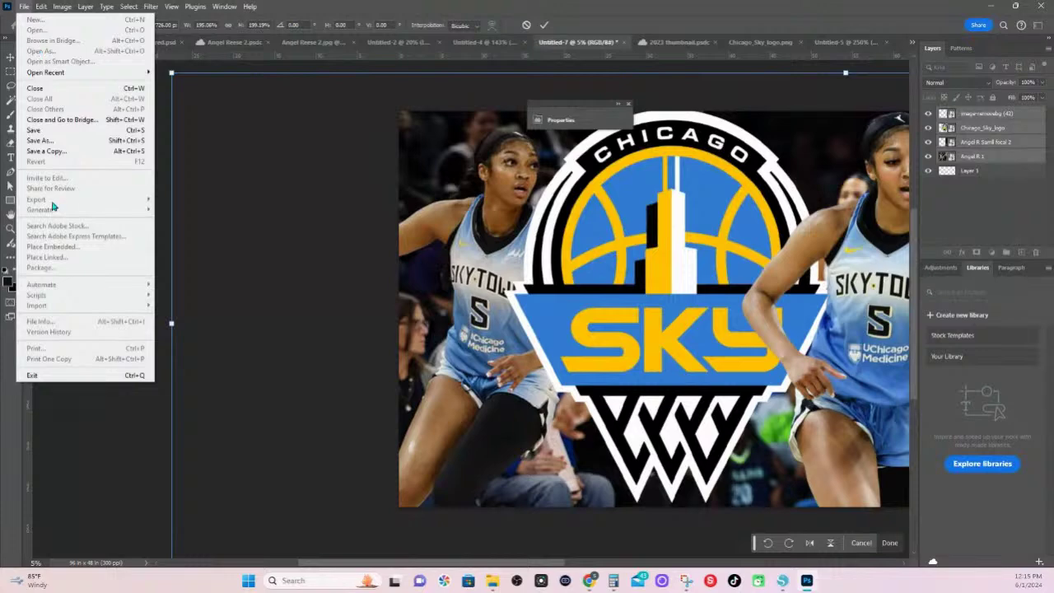
{"action": "left_click", "coordinate": [247, 177]}
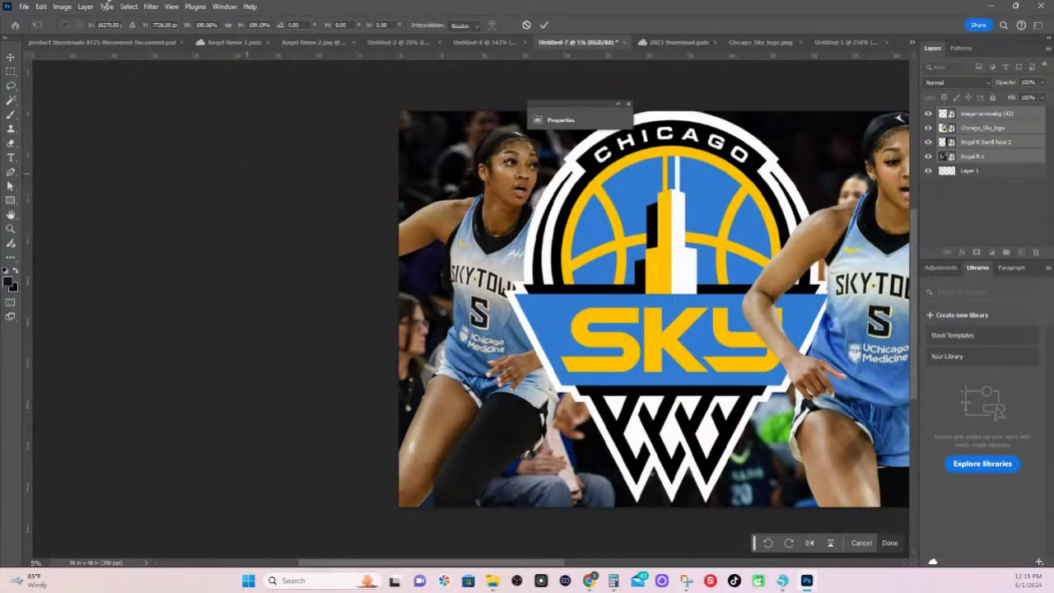
{"action": "key", "text": "z"}
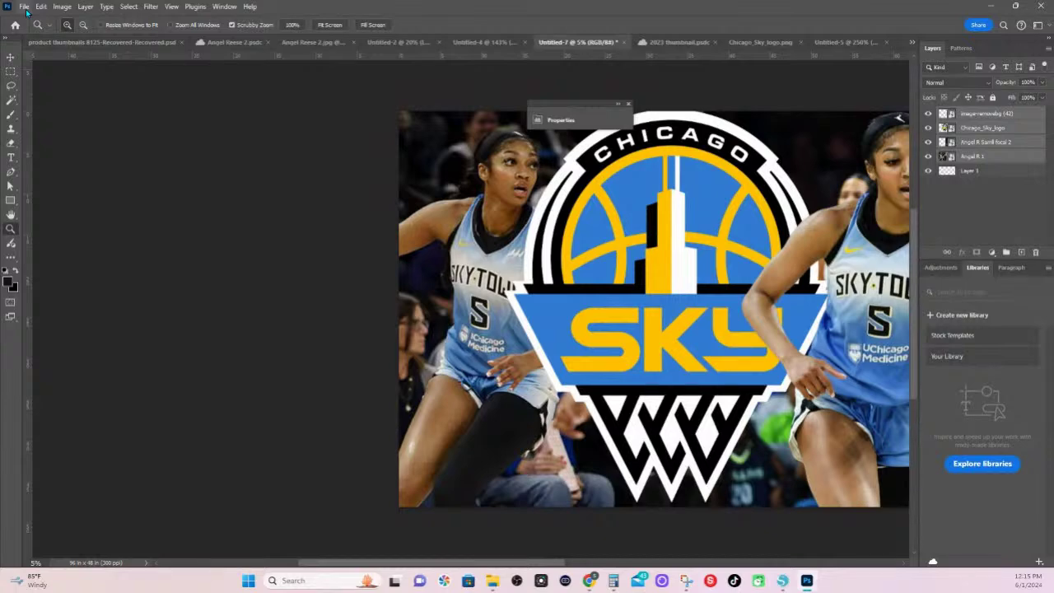
Check the 96 × 48 inch collage's JPG export dimensions, try a 100% scale, read the scale warning, and cancel without exporting
{"action": "left_click", "coordinate": [25, 7]}
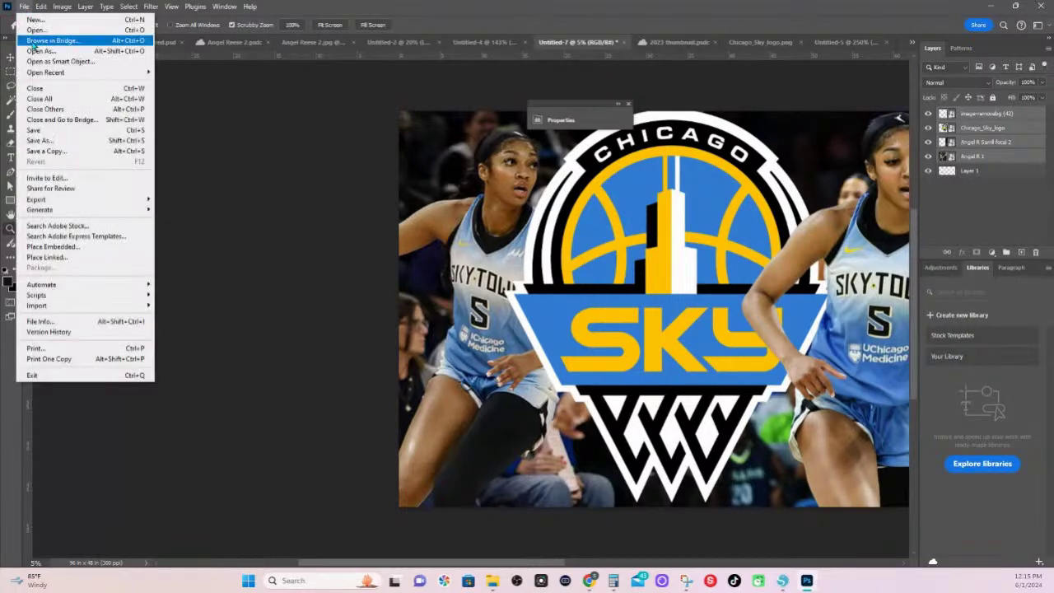
{"action": "mouse_move", "coordinate": [51, 204]}
{"action": "left_click", "coordinate": [176, 208]}
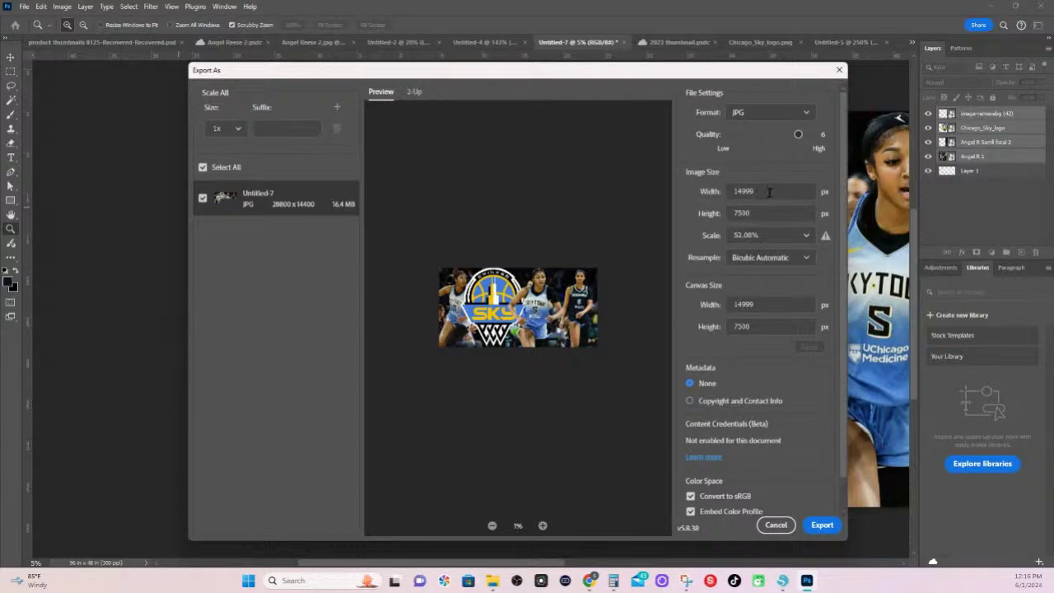
{"action": "left_click", "coordinate": [807, 236]}
{"action": "mouse_move", "coordinate": [826, 238]}
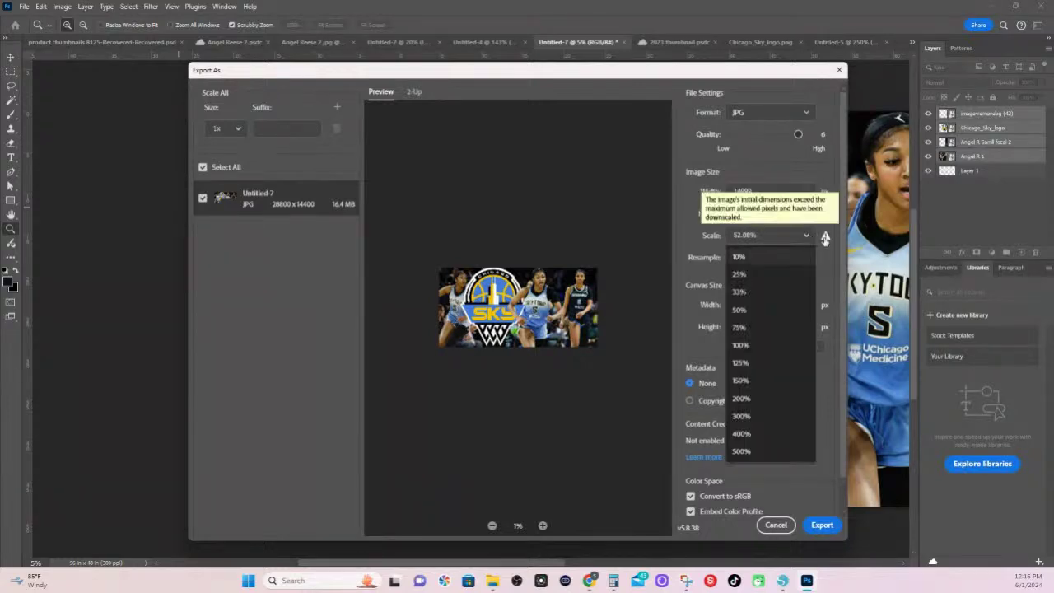
{"action": "left_click", "coordinate": [742, 345]}
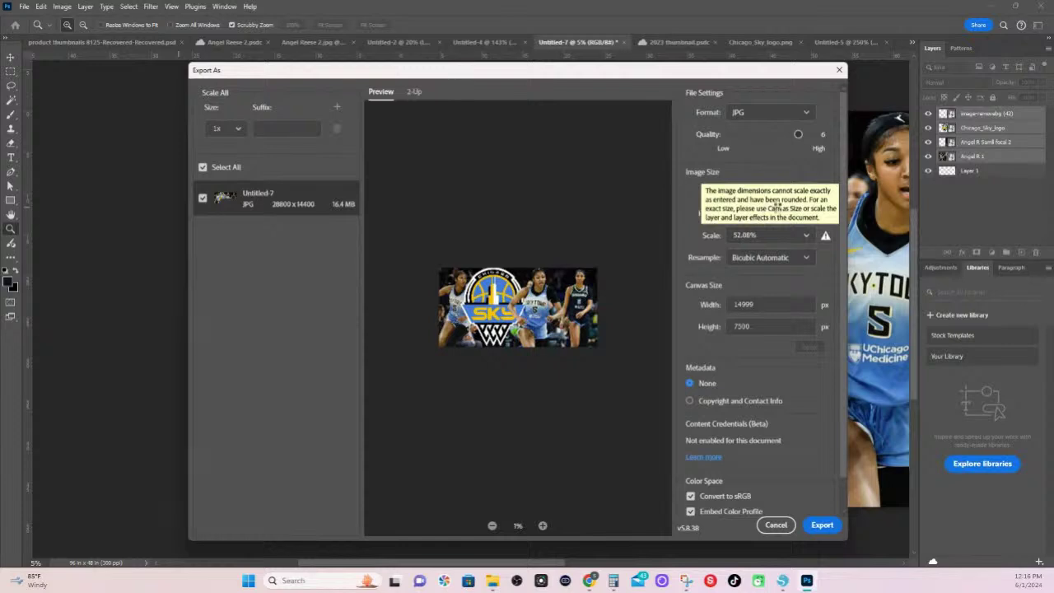
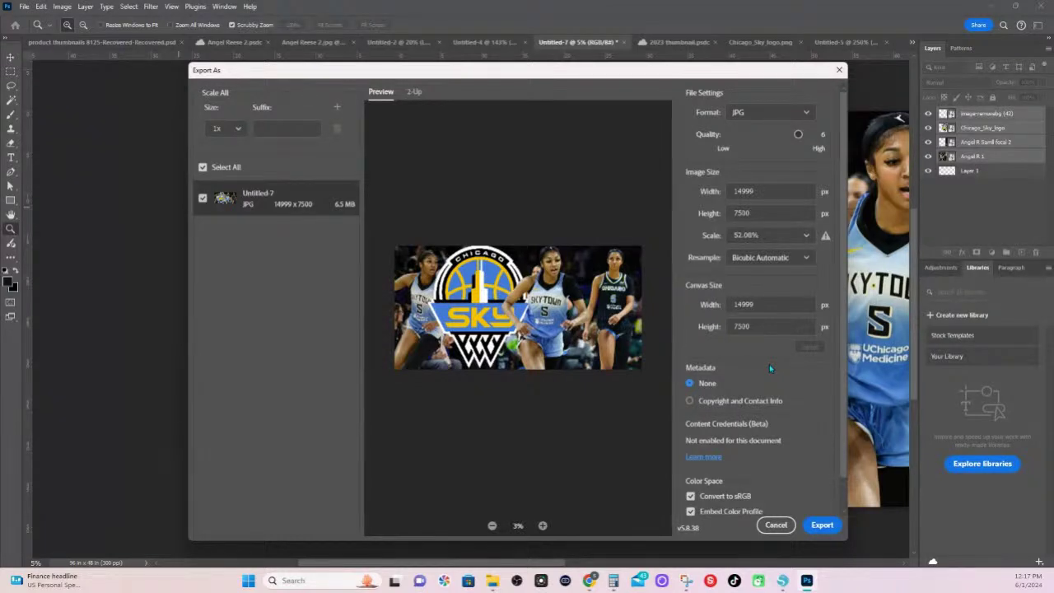
{"action": "left_click", "coordinate": [776, 525]}
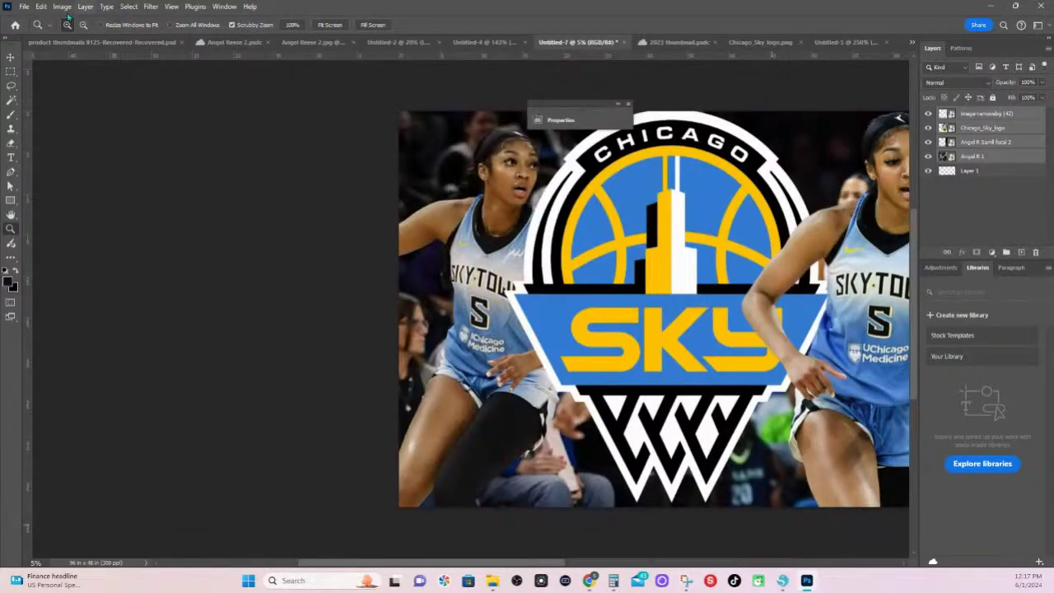
Create another transparent 96 × 48 inch document with the resolution set to 100 pixels/inch
{"action": "left_click", "coordinate": [25, 7]}
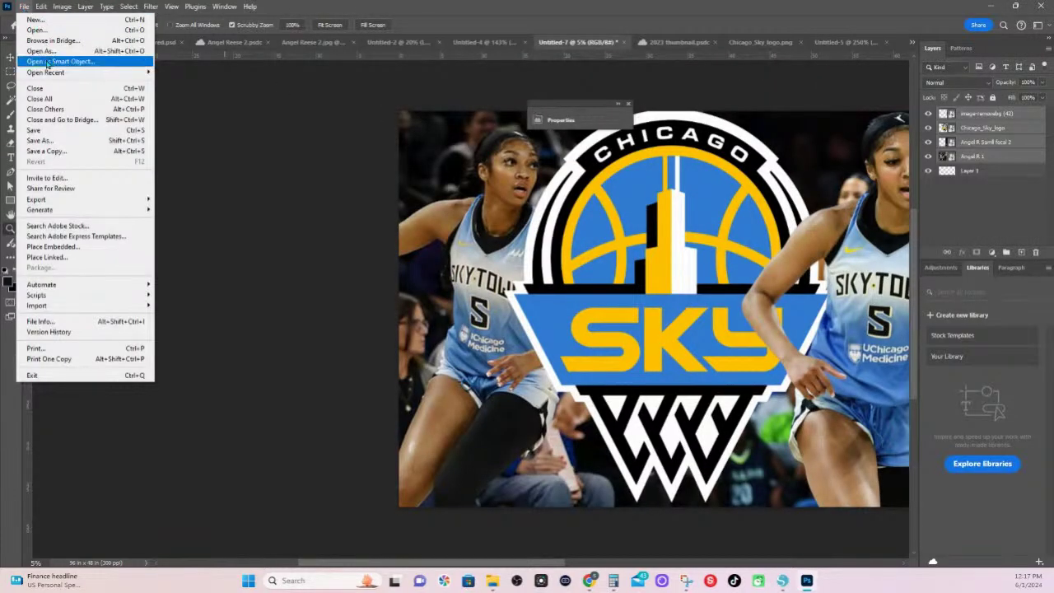
{"action": "left_click", "coordinate": [35, 19]}
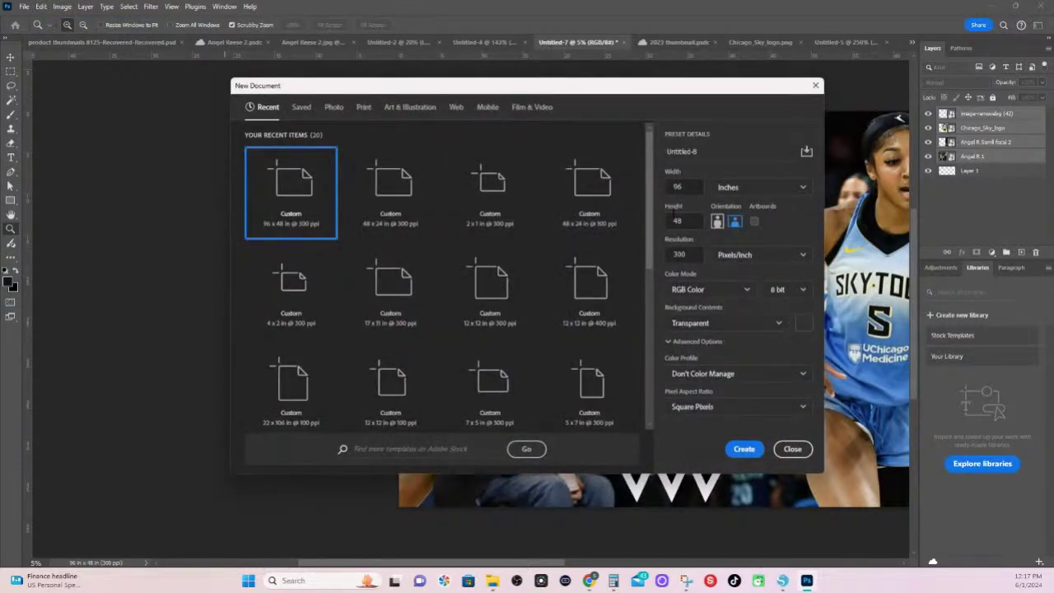
{"action": "type", "text": "100"}
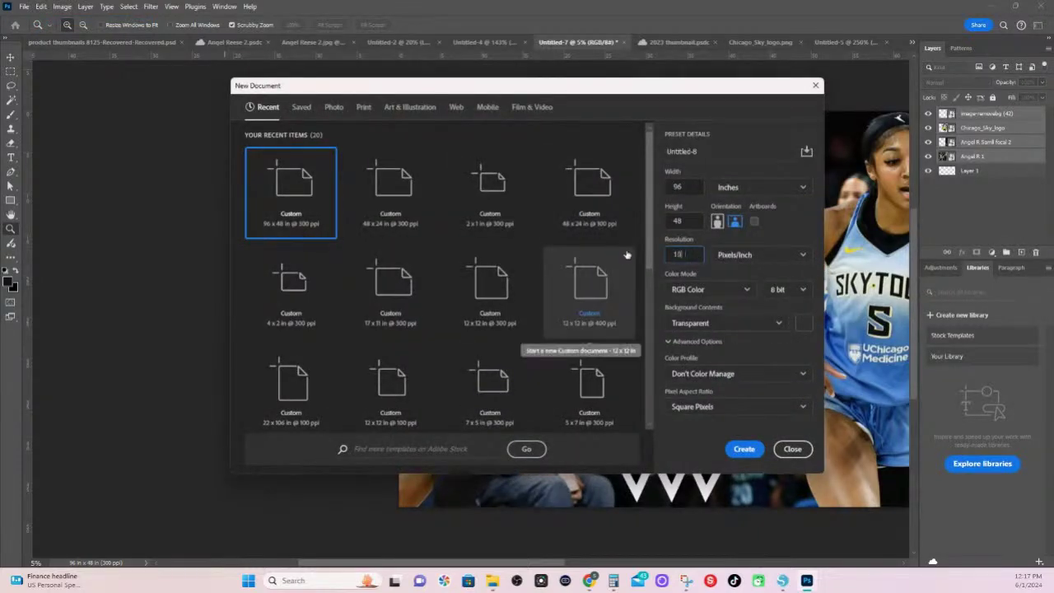
{"action": "left_click", "coordinate": [745, 450]}
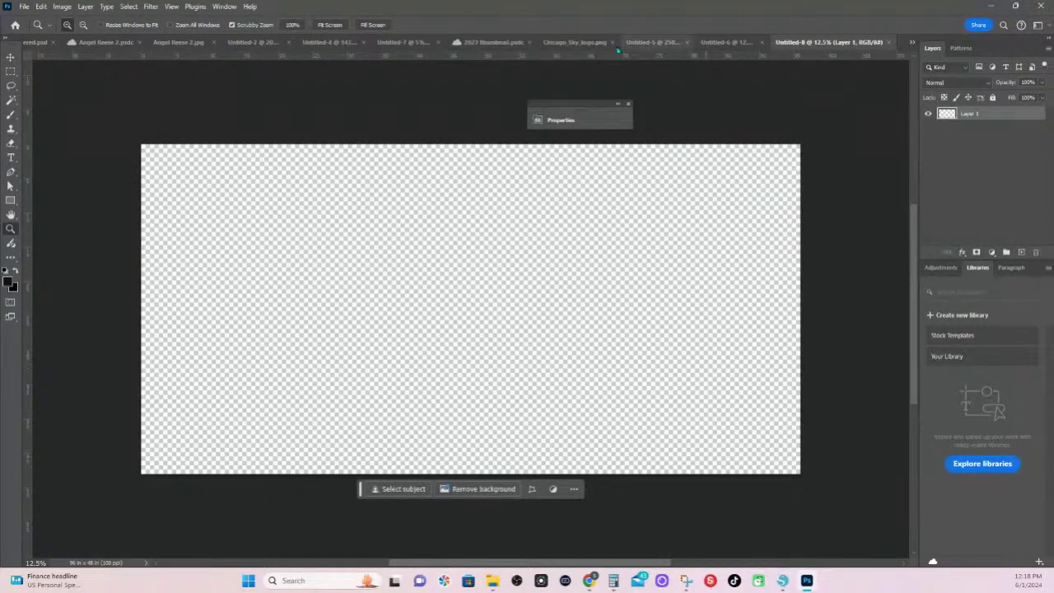
Place the 100 ppi document beside the 300 ppi version and copy the four collage layers into it
{"action": "left_click_drag", "start_coordinate": [823, 53], "coordinate": [569, 45]}
{"action": "left_click", "coordinate": [668, 46]}
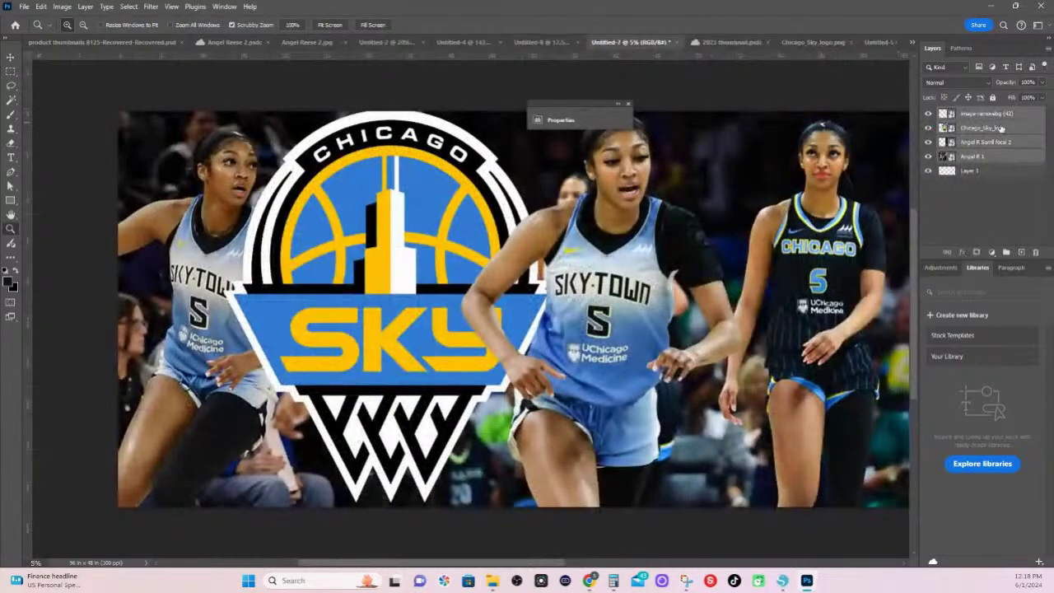
{"action": "left_click_drag", "start_coordinate": [989, 113], "coordinate": [484, 262]}
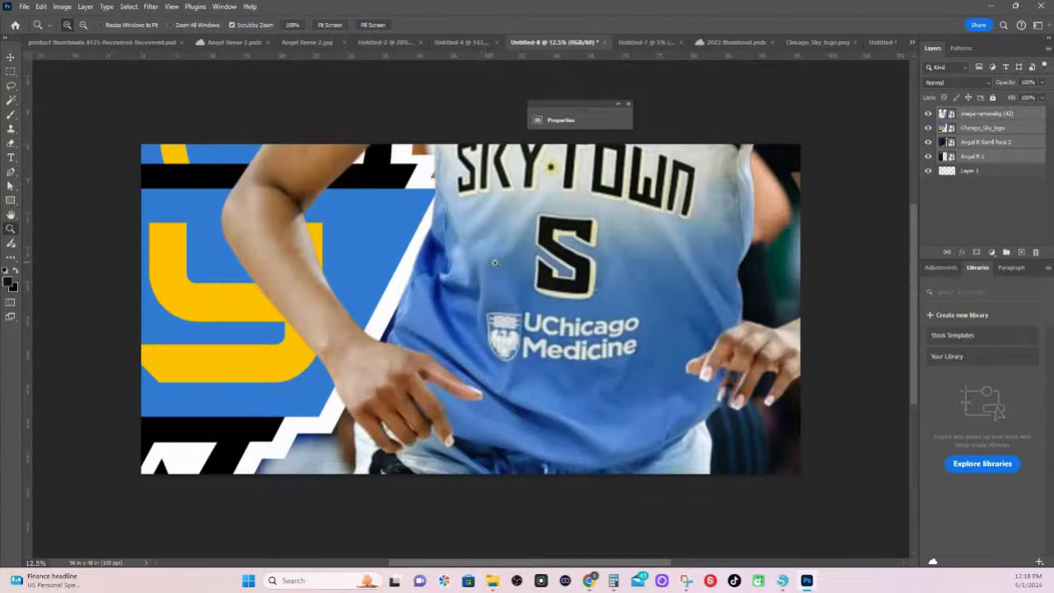
Free-transform the four copied collage layers and scale them down proportionally to about 27.4%
{"action": "key", "text": "ctrl+t"}
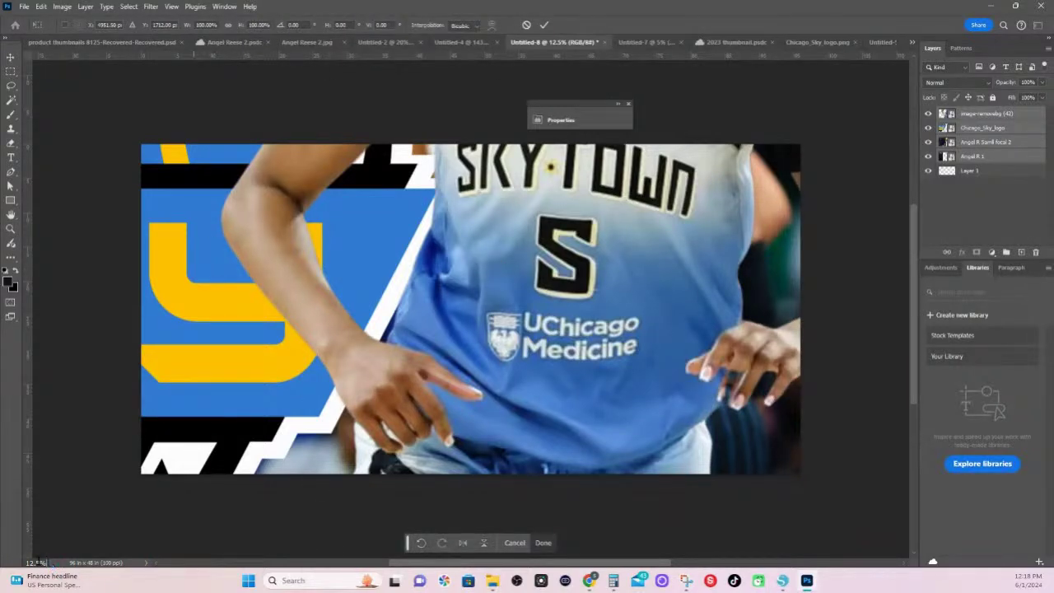
{"action": "left_click_drag", "start_coordinate": [45, 563], "coordinate": [10, 564]}
{"action": "type", "text": "5"}
{"action": "key", "text": "Return"}
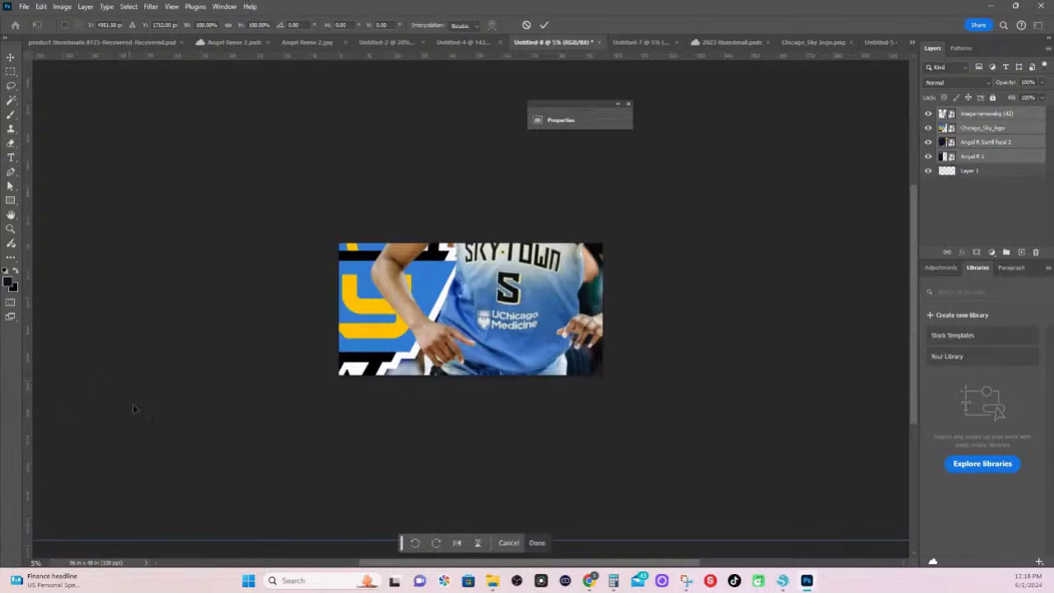
{"action": "left_click_drag", "start_coordinate": [295, 484], "coordinate": [619, 450]}
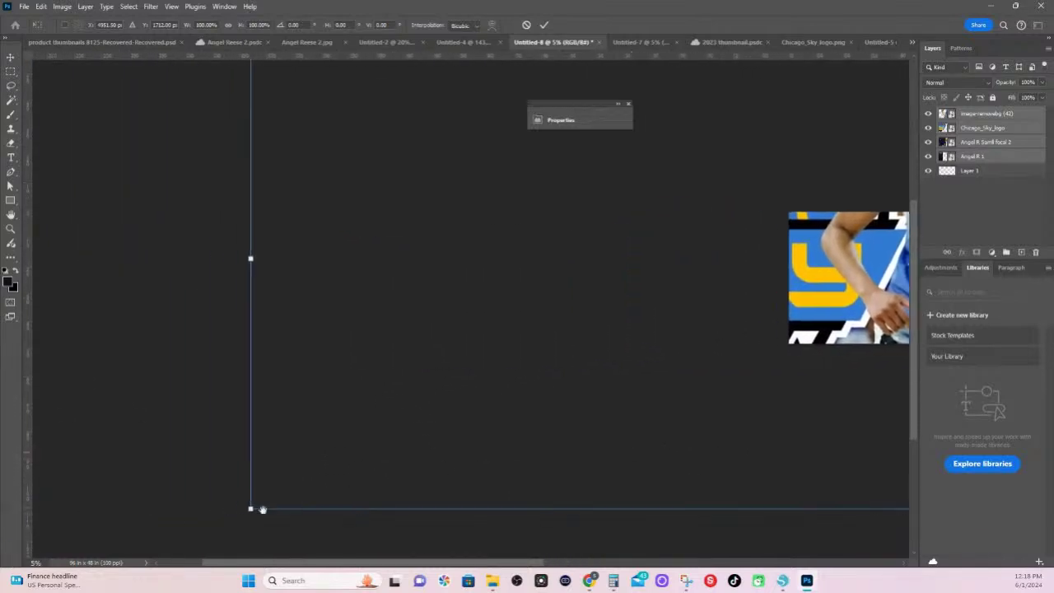
{"action": "left_click_drag", "start_coordinate": [315, 511], "coordinate": [819, 371]}
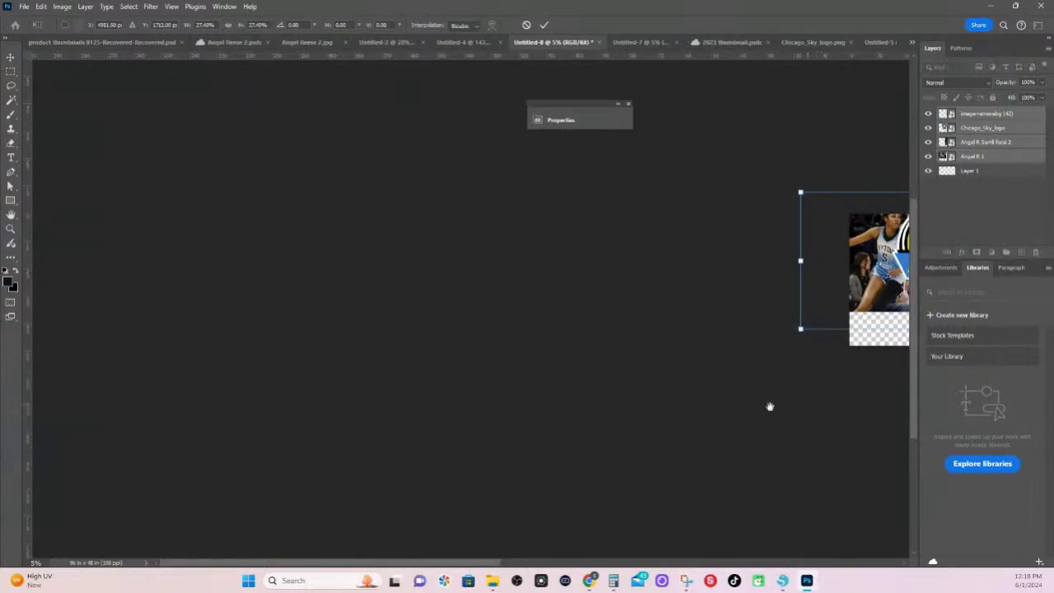
{"action": "left_click_drag", "start_coordinate": [770, 404], "coordinate": [603, 312]}
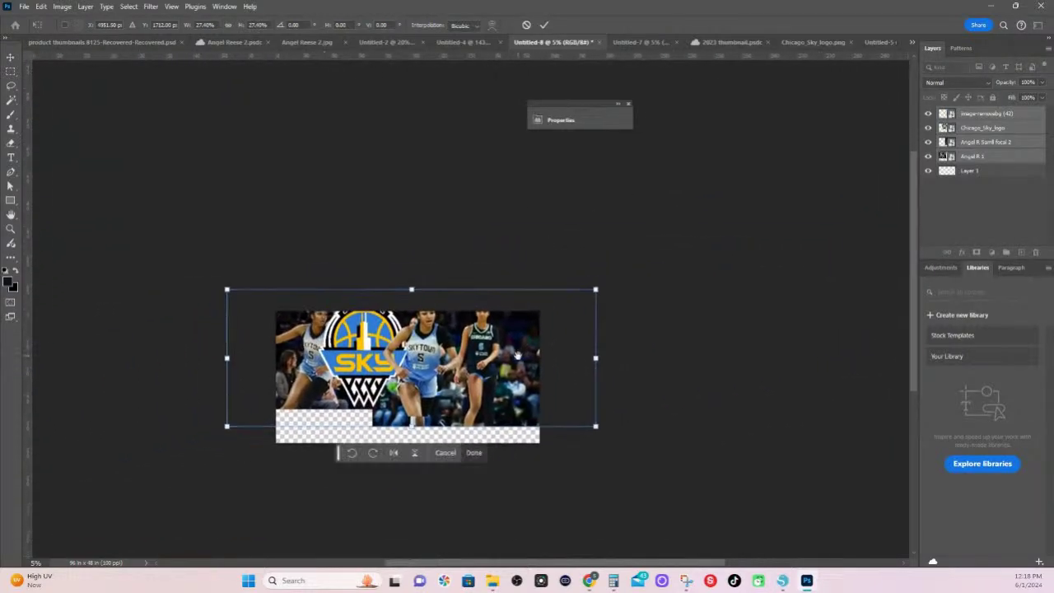
Position the collage over the canvas, enlarge it proportionally until it covers every edge, and commit the transform
{"action": "left_click_drag", "start_coordinate": [472, 358], "coordinate": [481, 394]}
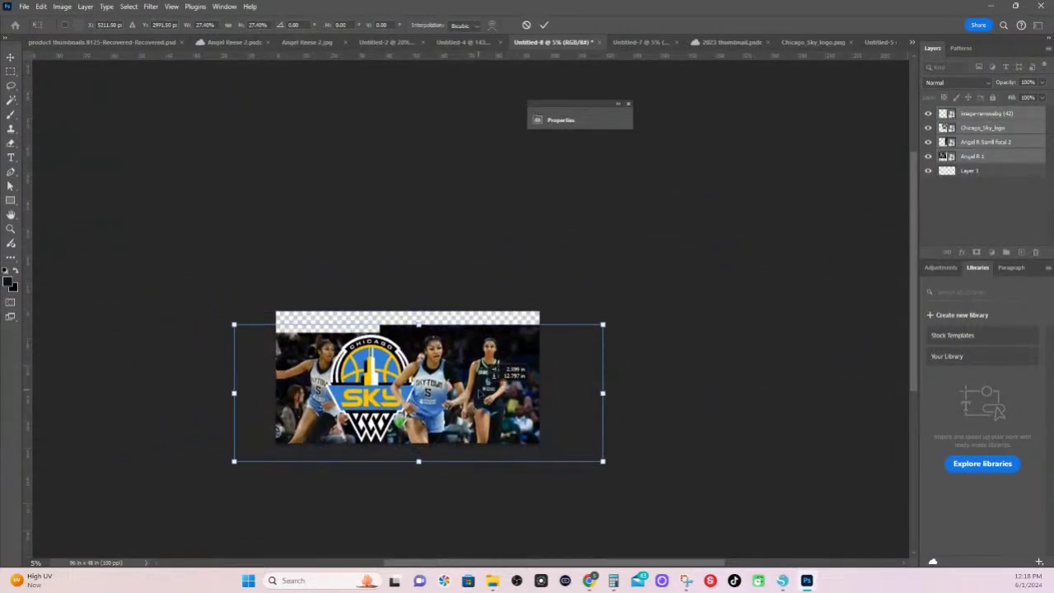
{"action": "left_click_drag", "start_coordinate": [602, 325], "coordinate": [635, 310]}
{"action": "left_click_drag", "start_coordinate": [469, 370], "coordinate": [480, 354]}
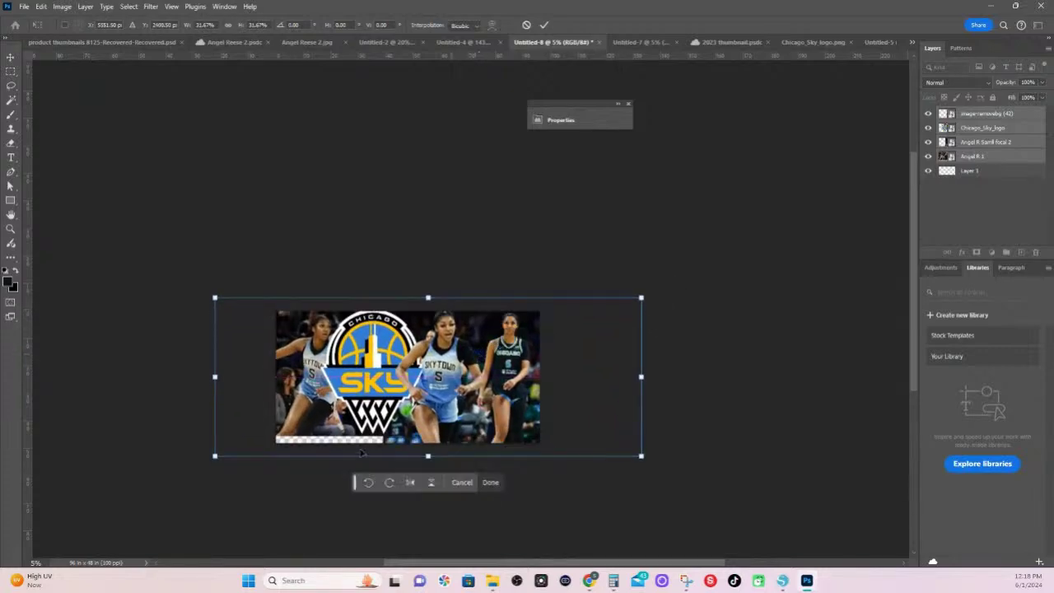
{"action": "left_click_drag", "start_coordinate": [214, 460], "coordinate": [190, 468]}
{"action": "left_click_drag", "start_coordinate": [344, 418], "coordinate": [346, 425]}
{"action": "key", "text": "Return"}
{"action": "key", "text": "z"}
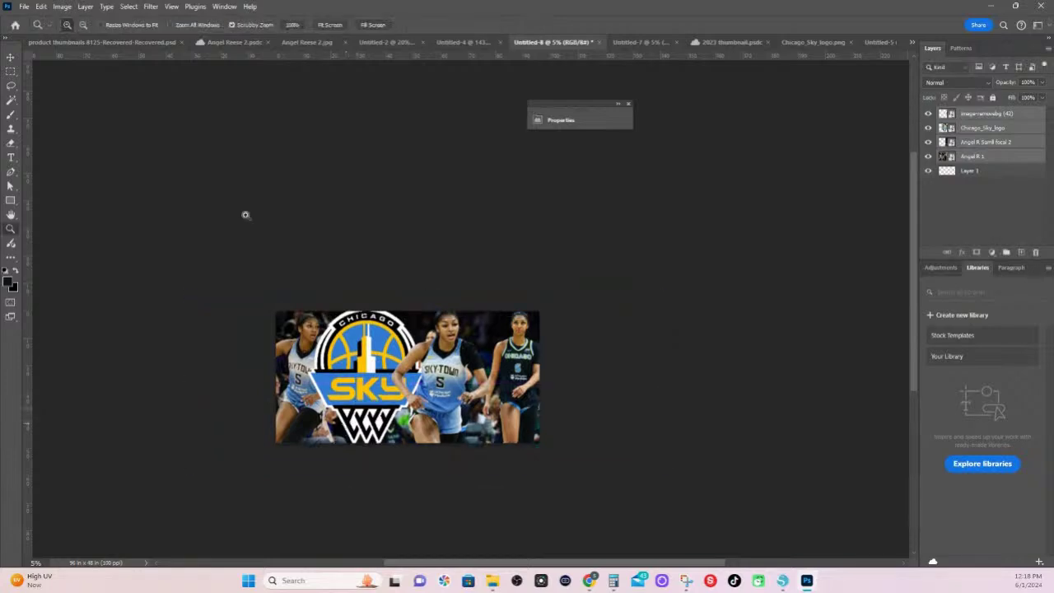
Check the 100 ppi collage's JPG export dimensions and available scale, and cancel without exporting
{"action": "left_click", "coordinate": [27, 8]}
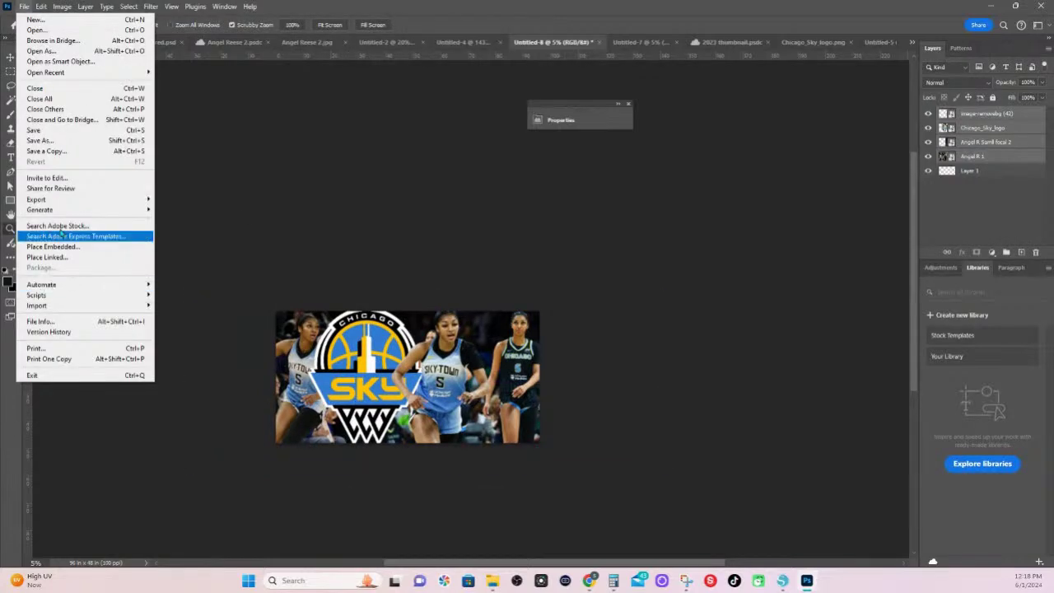
{"action": "mouse_move", "coordinate": [51, 202]}
{"action": "left_click", "coordinate": [174, 208]}
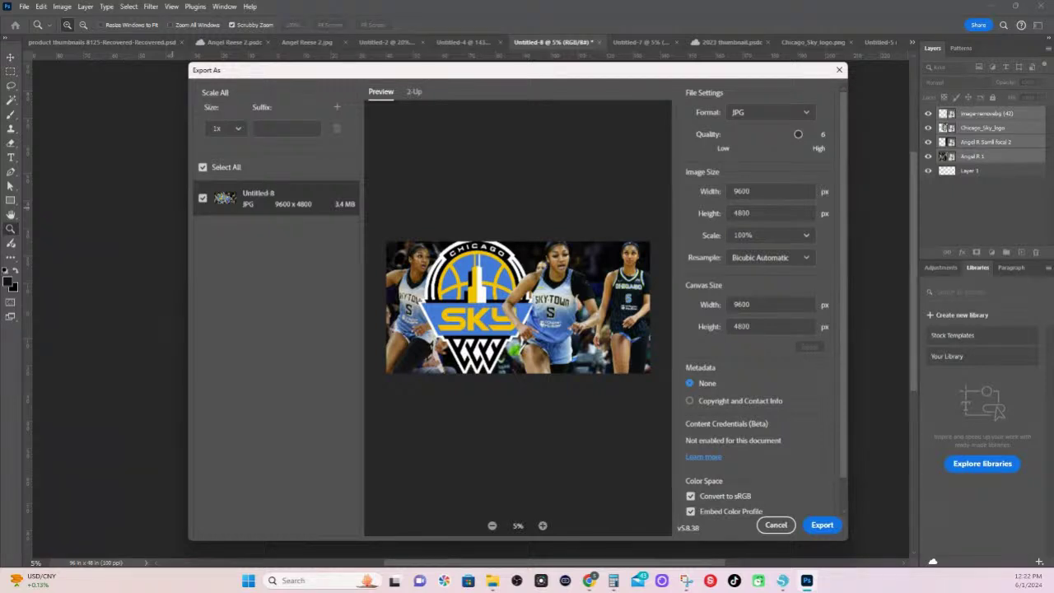
{"action": "left_click", "coordinate": [776, 525]}
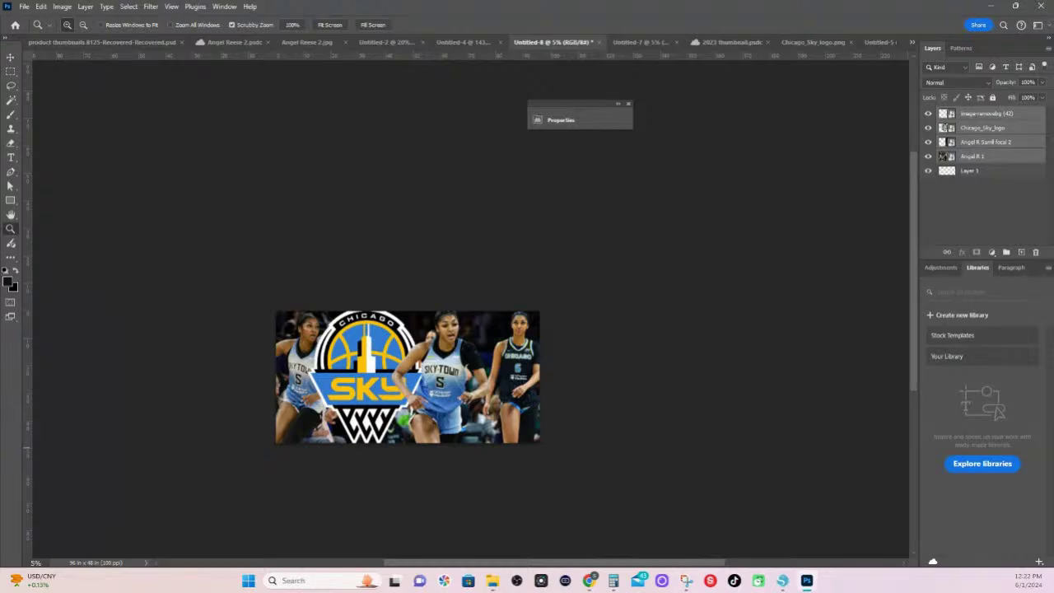
Switch to Silhouette Studio, look through the open demo documents, and view the whole tiled collage in angel 4x2 300 demo
{"action": "left_click", "coordinate": [783, 580]}
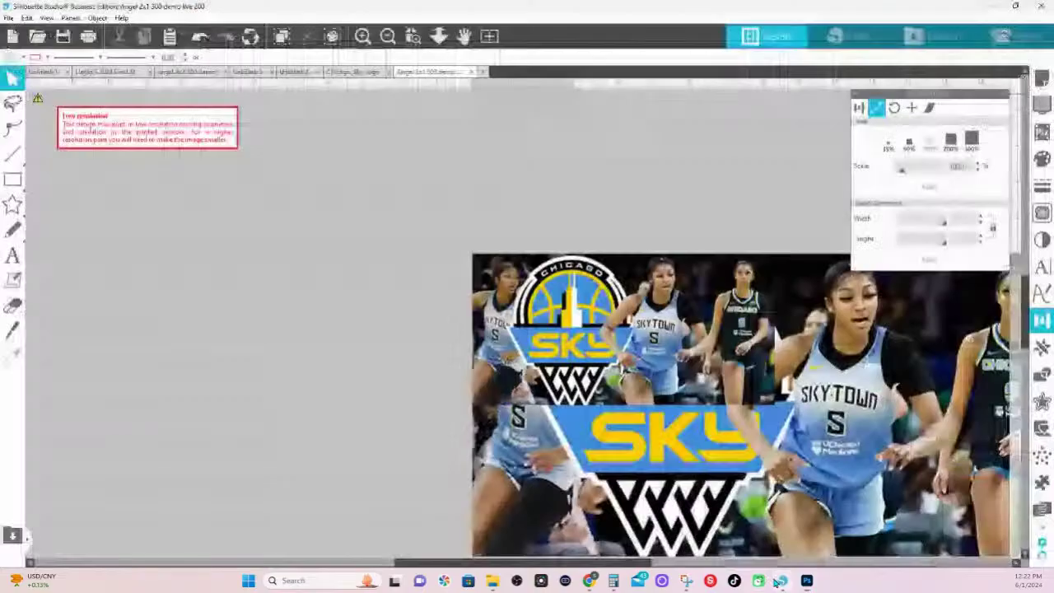
{"action": "left_click", "coordinate": [353, 72]}
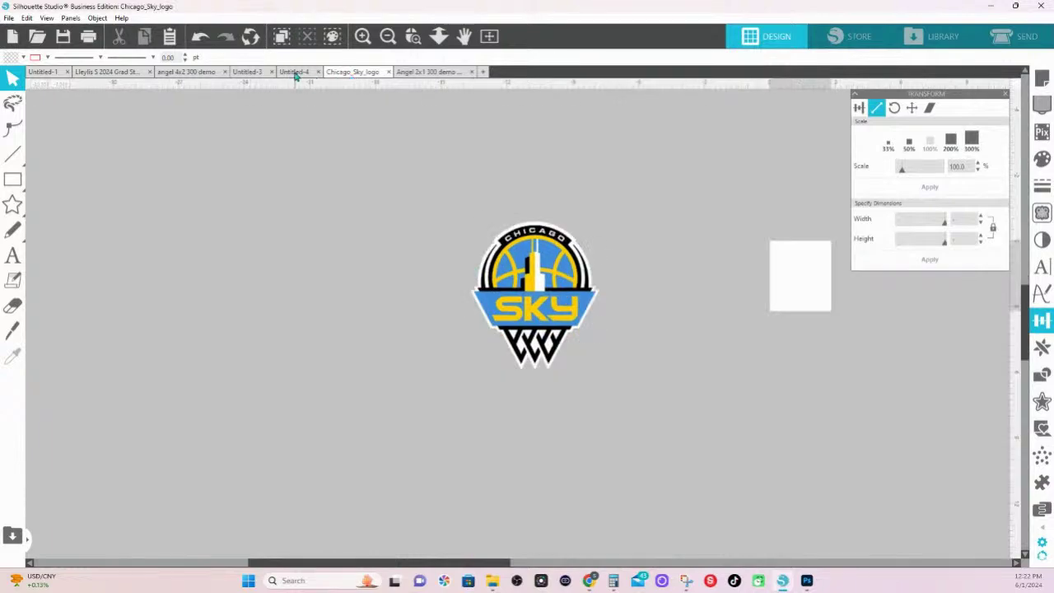
{"action": "left_click", "coordinate": [295, 72]}
{"action": "left_click", "coordinate": [440, 35]}
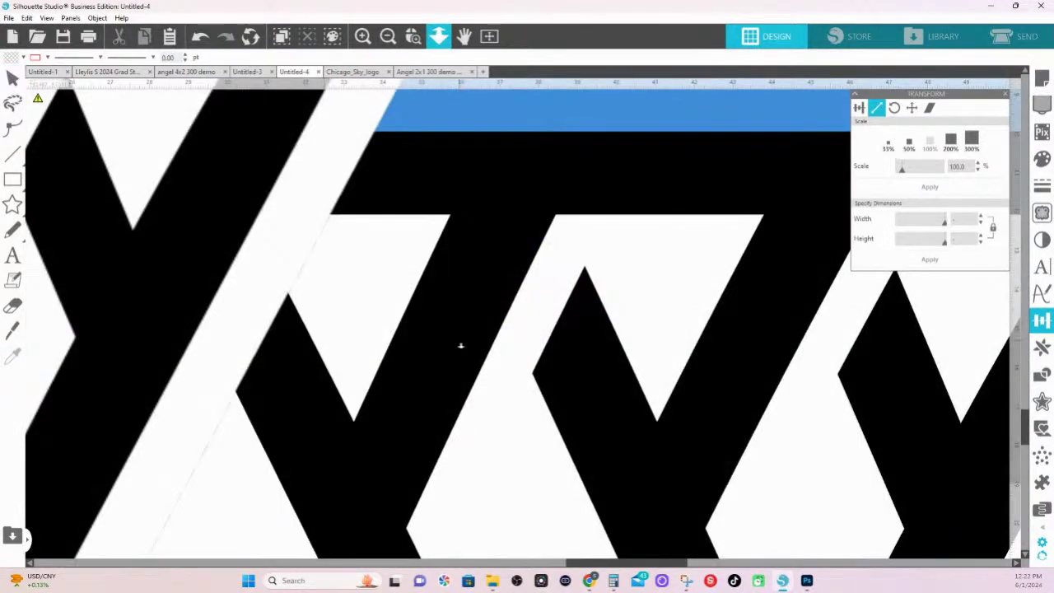
{"action": "left_click_drag", "start_coordinate": [462, 346], "coordinate": [395, 58]}
{"action": "left_click", "coordinate": [247, 71]}
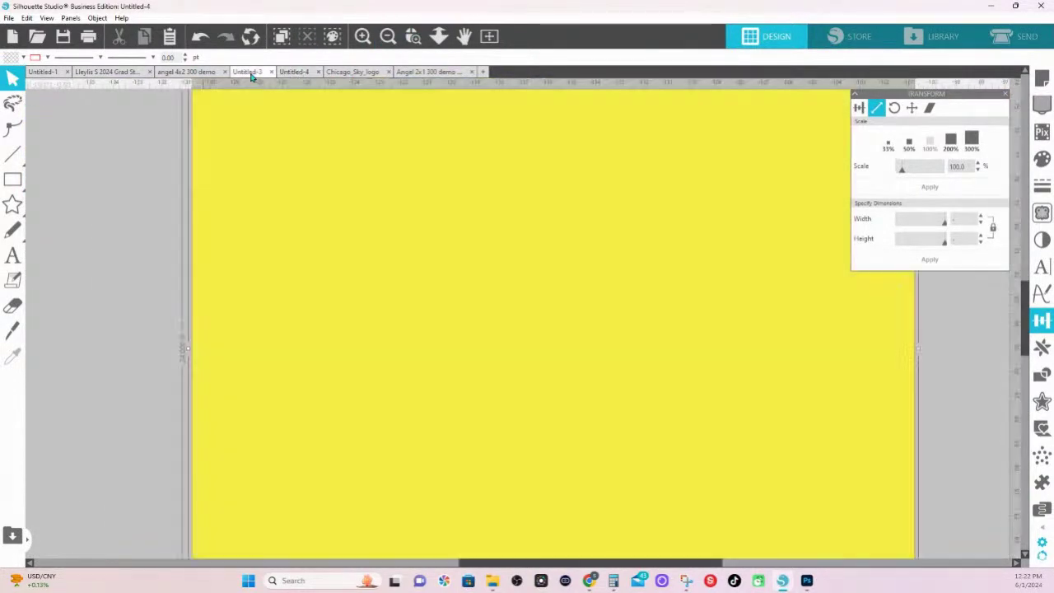
{"action": "left_click", "coordinate": [188, 72]}
{"action": "left_click", "coordinate": [439, 36]}
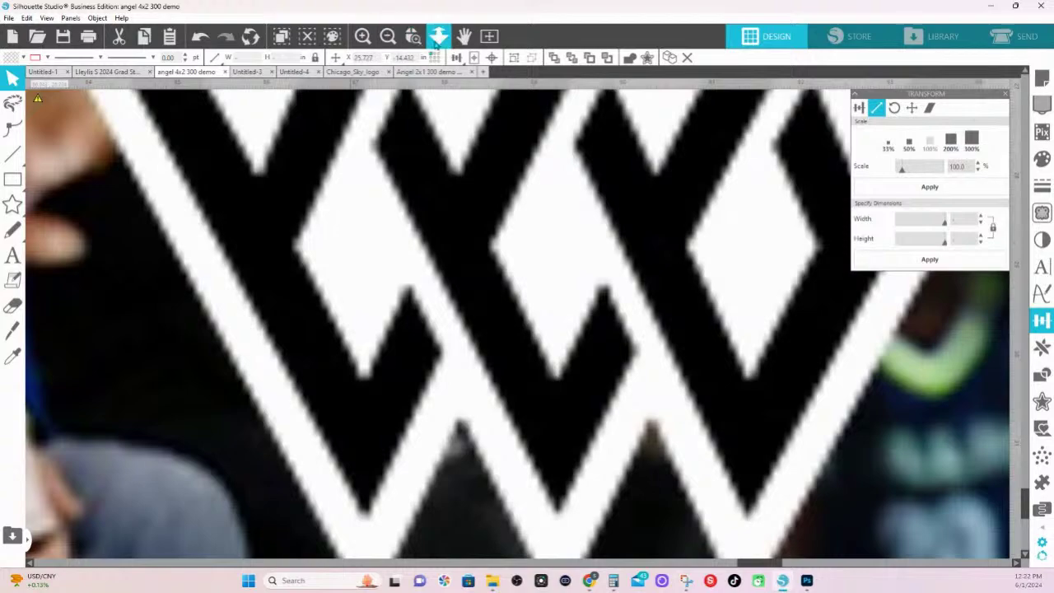
{"action": "left_click_drag", "start_coordinate": [400, 272], "coordinate": [399, 99]}
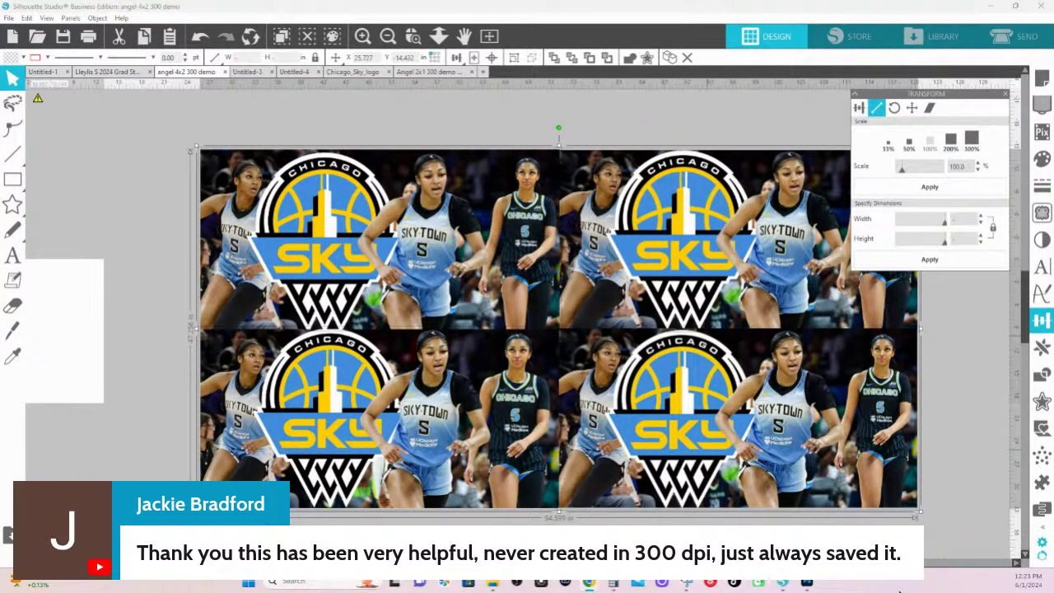
Switch to the Canva home page in Chrome and open the recent 13 × 19 in burger design
{"action": "left_click", "coordinate": [807, 582]}
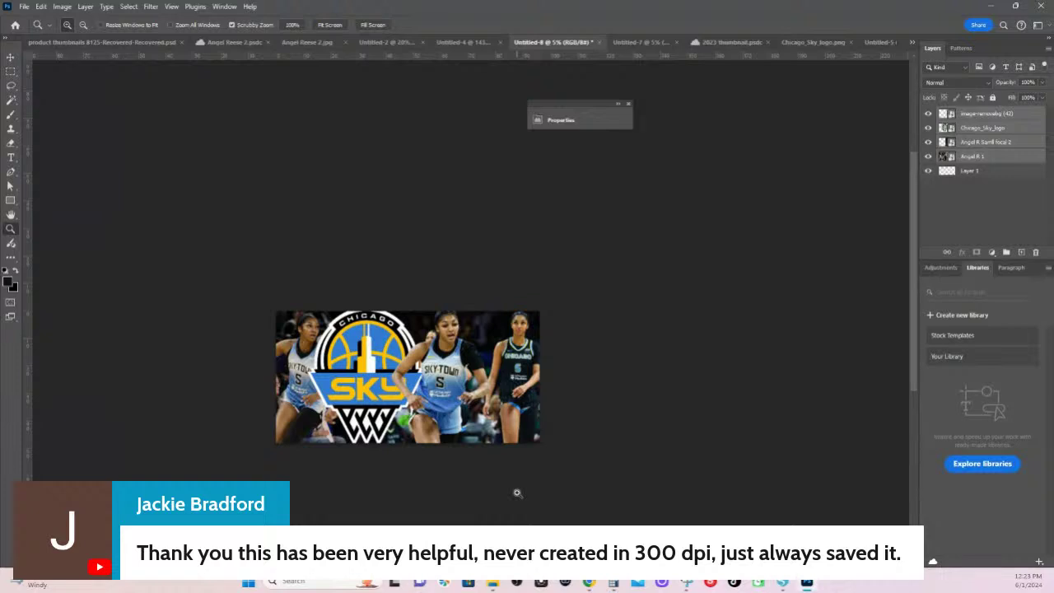
{"action": "mouse_move", "coordinate": [590, 585]}
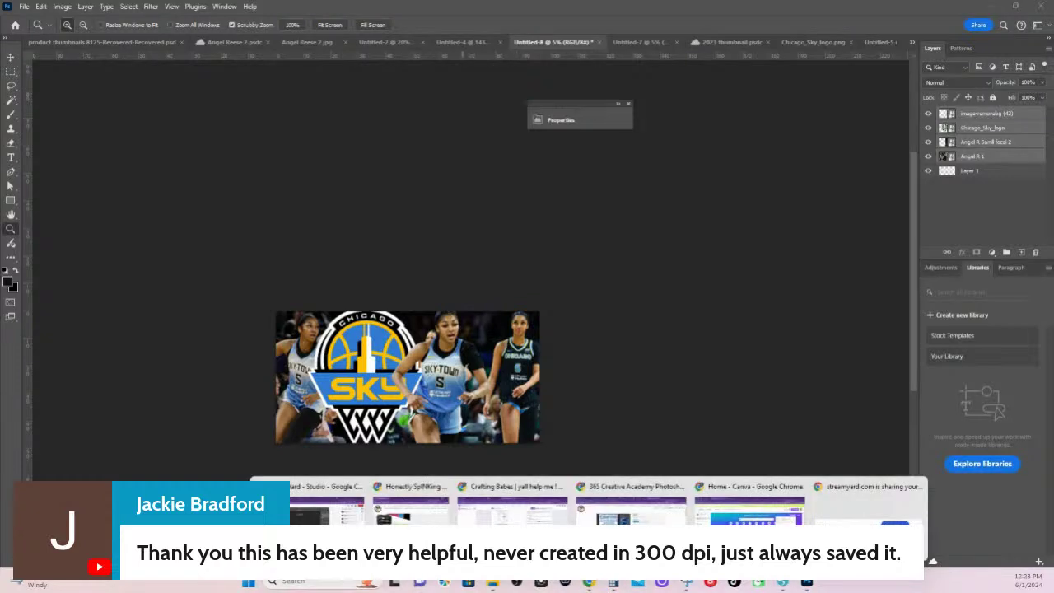
{"action": "left_click", "coordinate": [749, 507]}
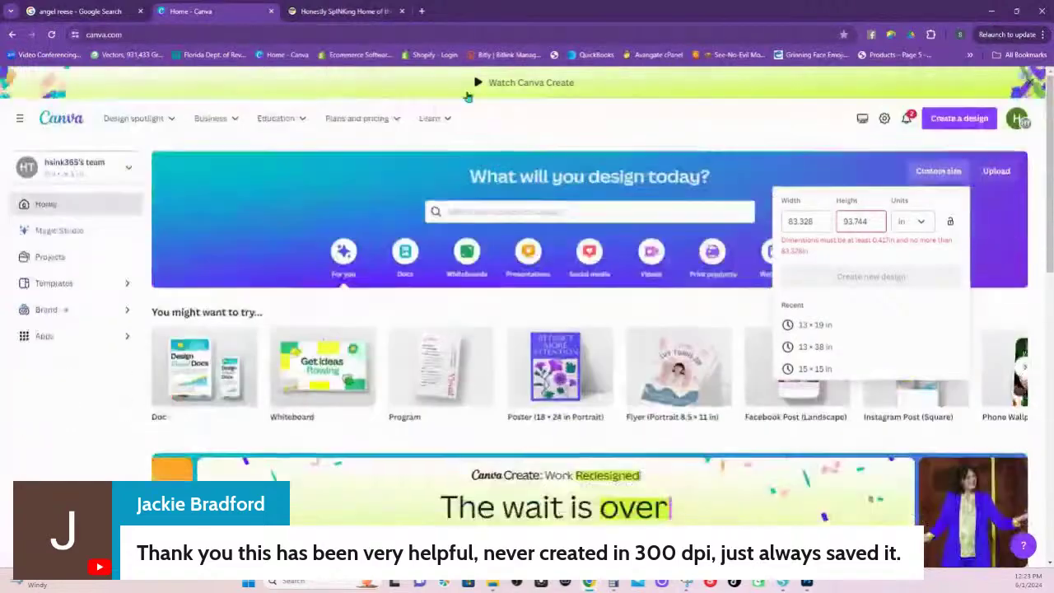
{"action": "scroll", "coordinate": [604, 426], "scroll_direction": "down", "scroll_amount": 3}
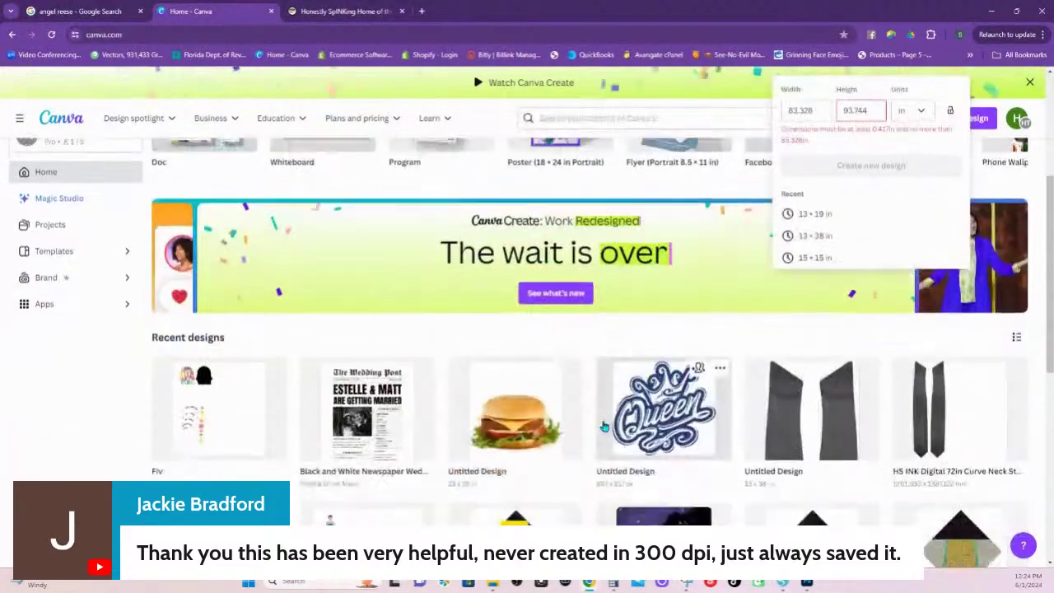
{"action": "scroll", "coordinate": [604, 426], "scroll_direction": "down", "scroll_amount": 2}
{"action": "left_click", "coordinate": [530, 302]}
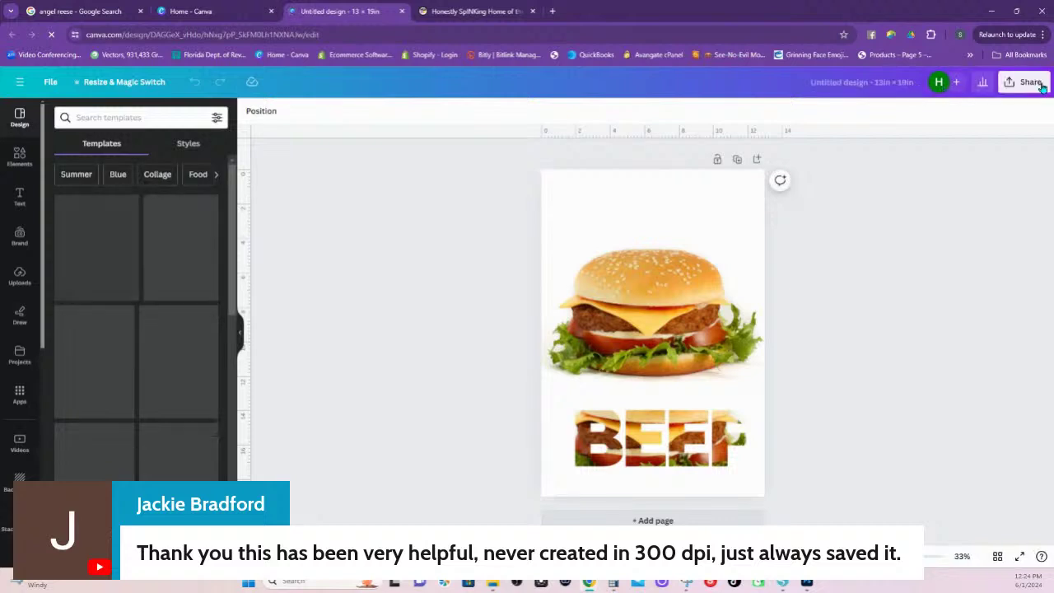
Open the burger design's PNG download settings, try the maximum size of 3.125, and set the size to 2
{"action": "left_click", "coordinate": [1041, 85]}
{"action": "left_click", "coordinate": [885, 358]}
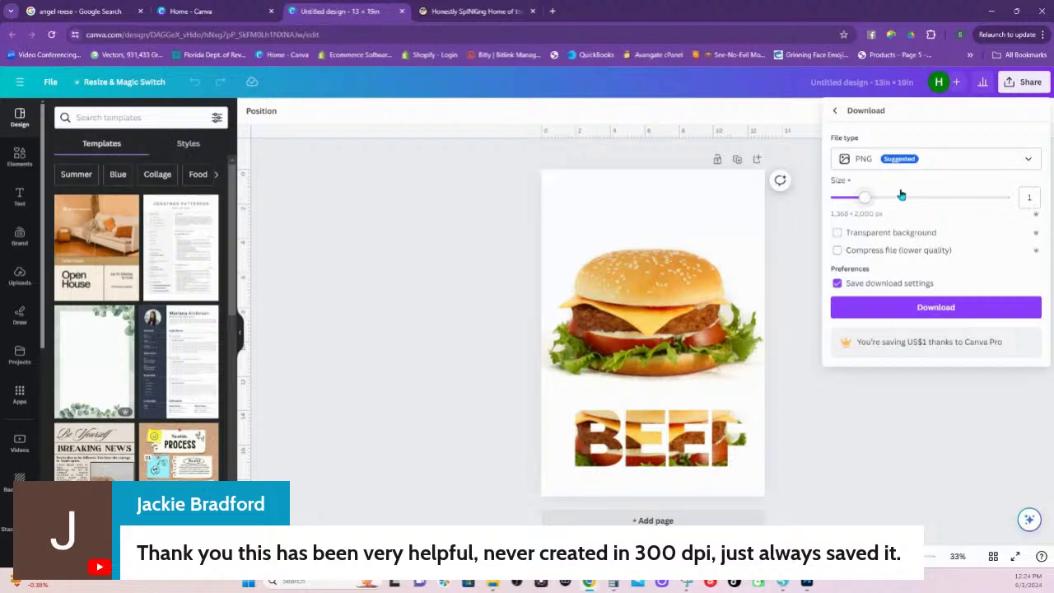
{"action": "left_click_drag", "start_coordinate": [865, 201], "coordinate": [1010, 198]}
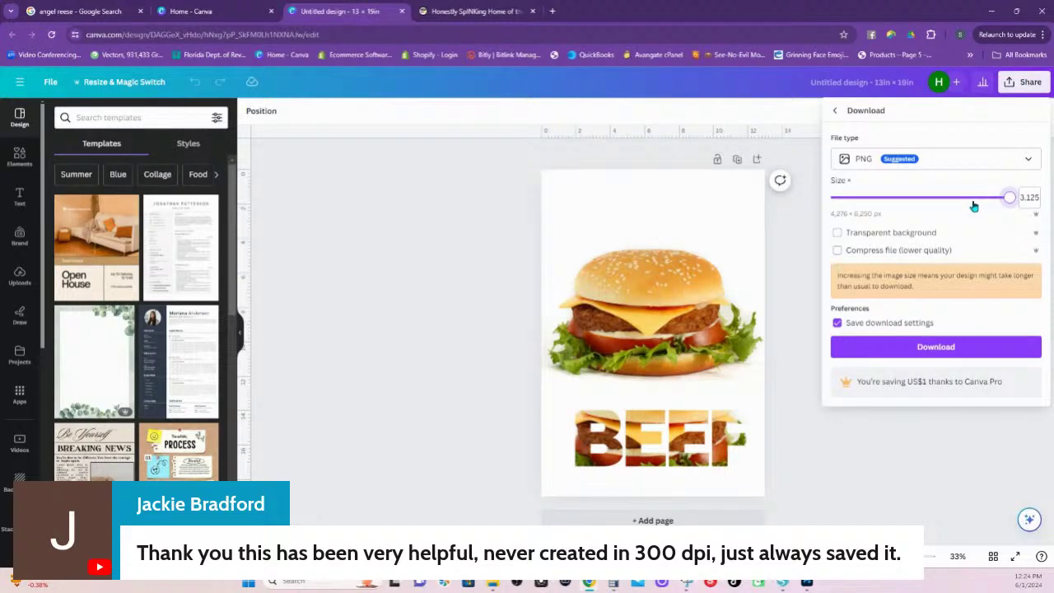
{"action": "left_click", "coordinate": [931, 199]}
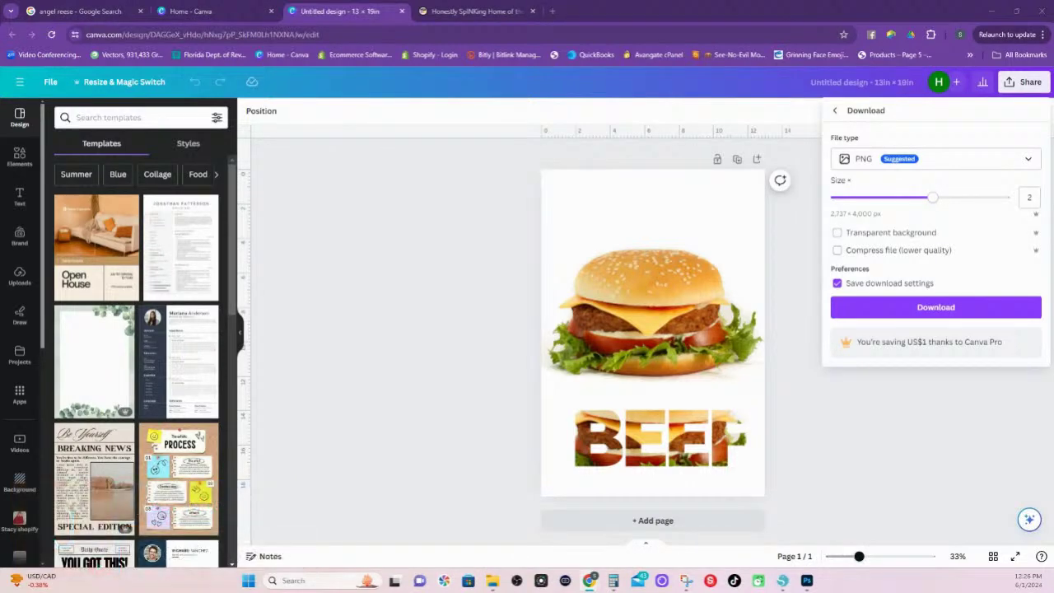
Switch to the HS INK shop and browse its home page for the Photoshop and Silhouette Studio course listings
{"action": "left_click", "coordinate": [443, 13]}
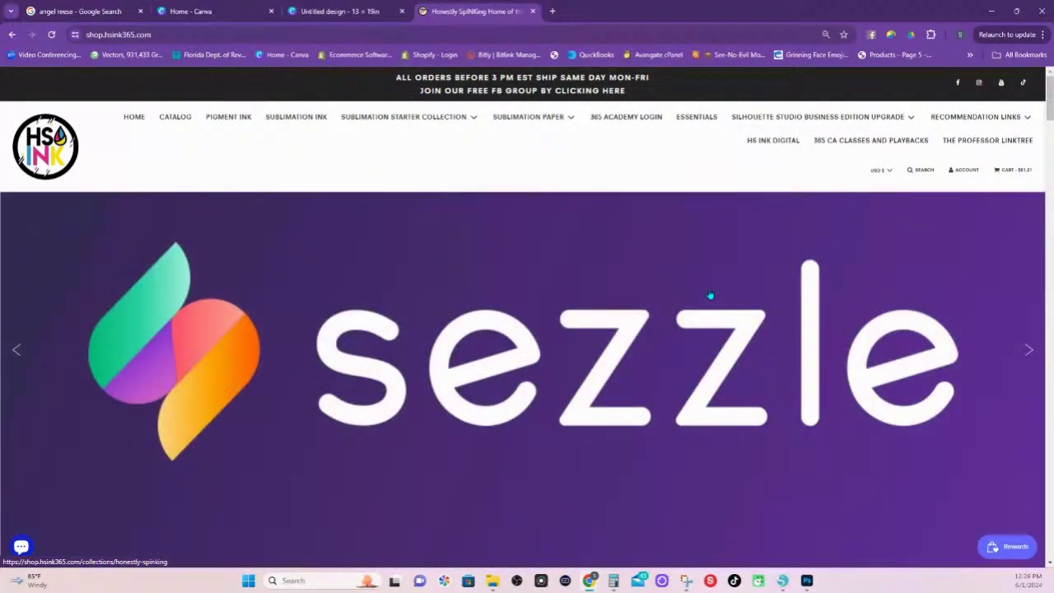
{"action": "scroll", "coordinate": [704, 303], "scroll_direction": "down", "scroll_amount": 3}
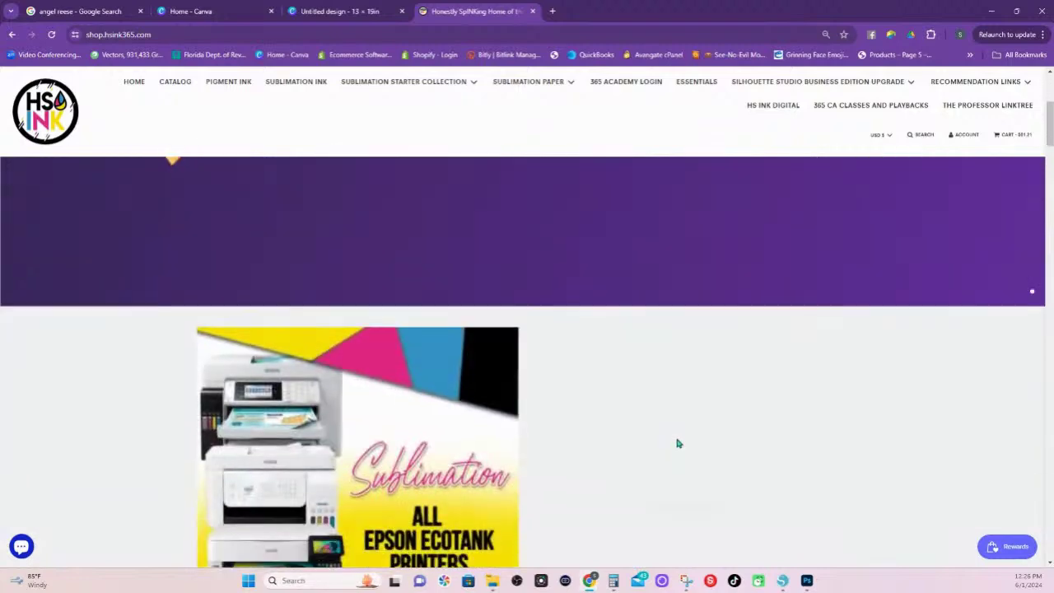
{"action": "scroll", "coordinate": [678, 444], "scroll_direction": "down", "scroll_amount": 10}
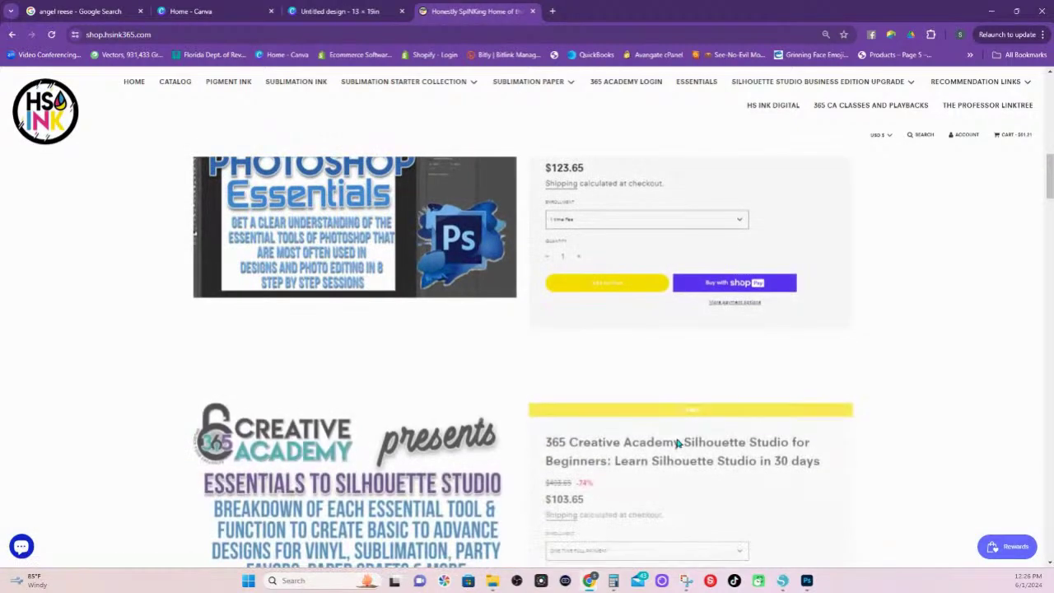
{"action": "scroll", "coordinate": [678, 444], "scroll_direction": "down", "scroll_amount": 2}
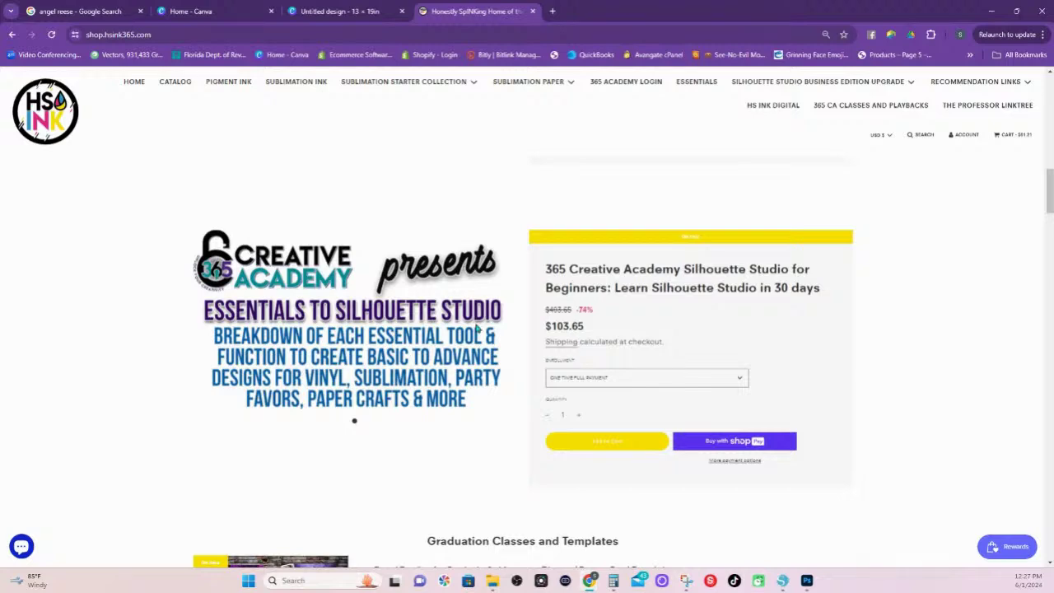
{"action": "scroll", "coordinate": [599, 335], "scroll_direction": "up", "scroll_amount": 3}
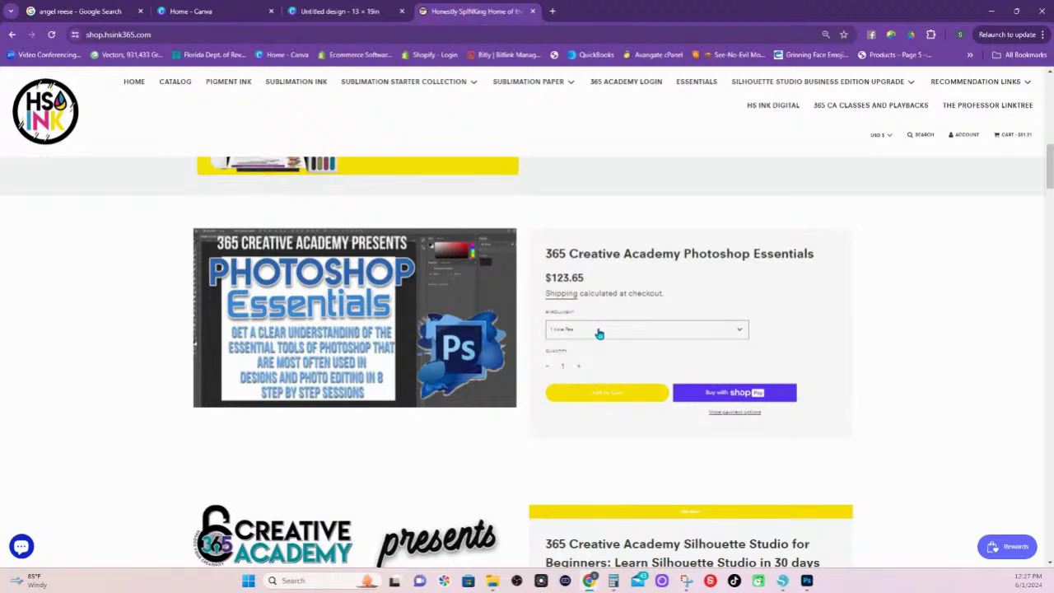
Choose 1 Time BNPL payment for Photoshop Essentials in the listing, and select the same enrollment on its product page
{"action": "left_click", "coordinate": [595, 330]}
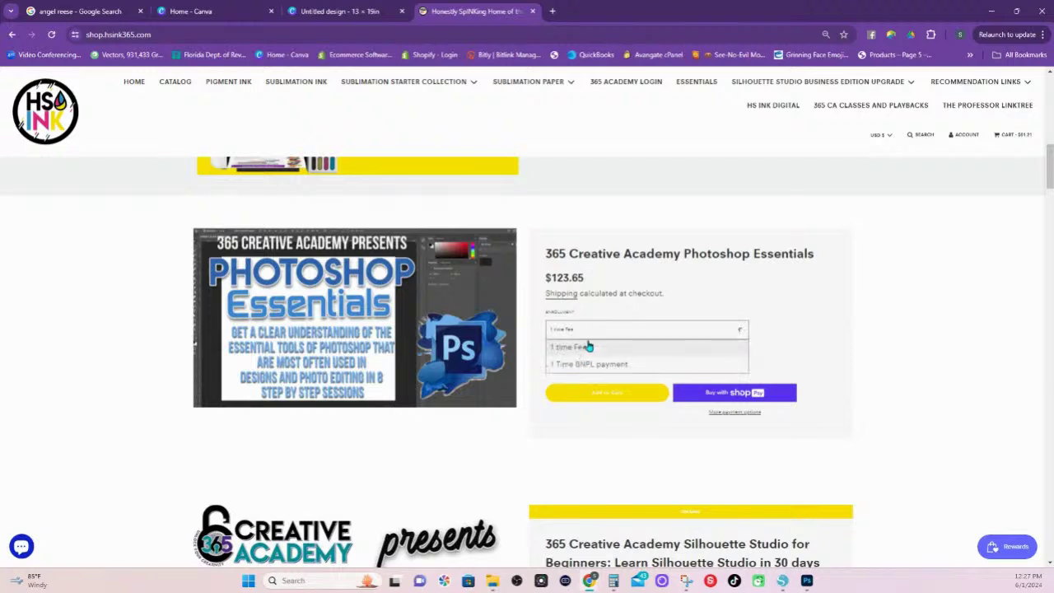
{"action": "left_click", "coordinate": [576, 364]}
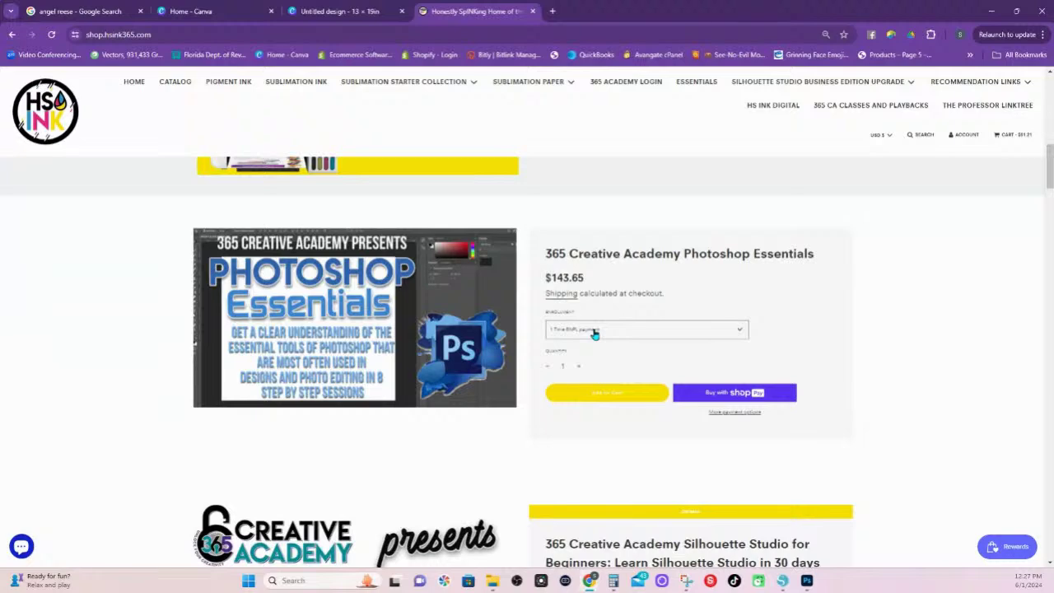
{"action": "left_click", "coordinate": [618, 257]}
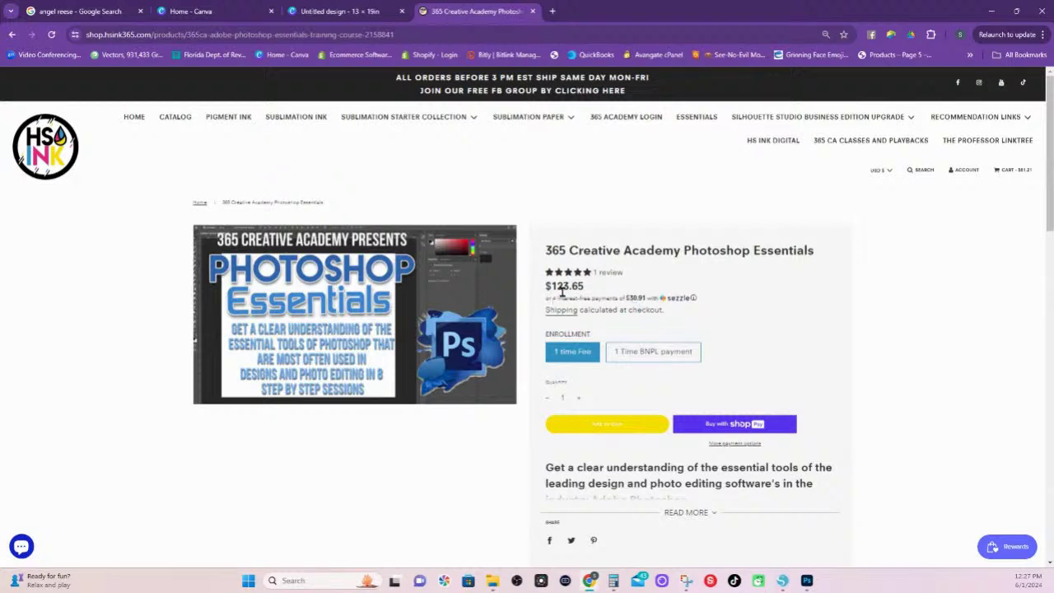
{"action": "left_click", "coordinate": [659, 358]}
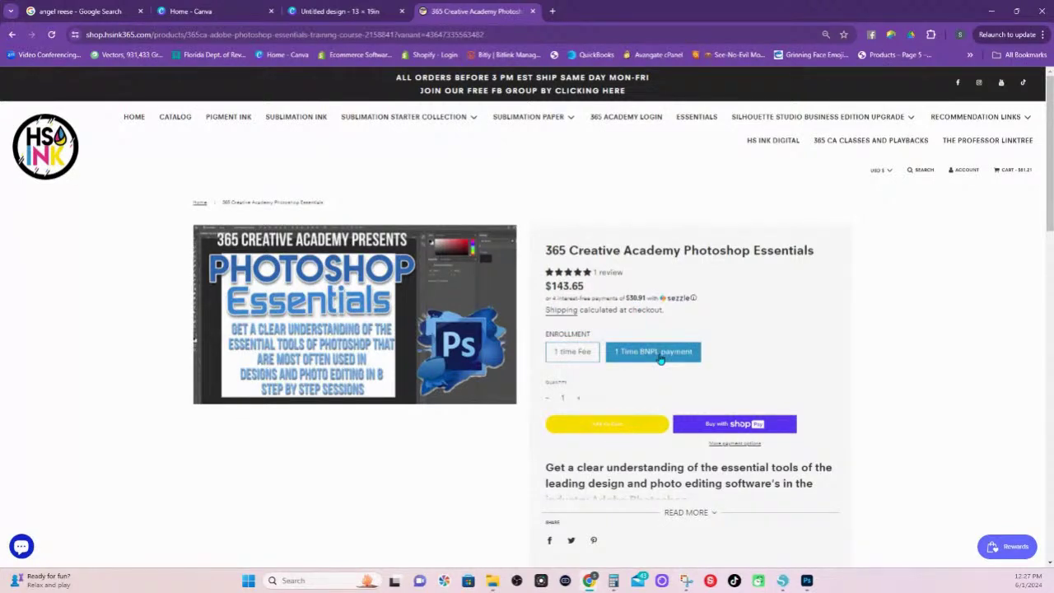